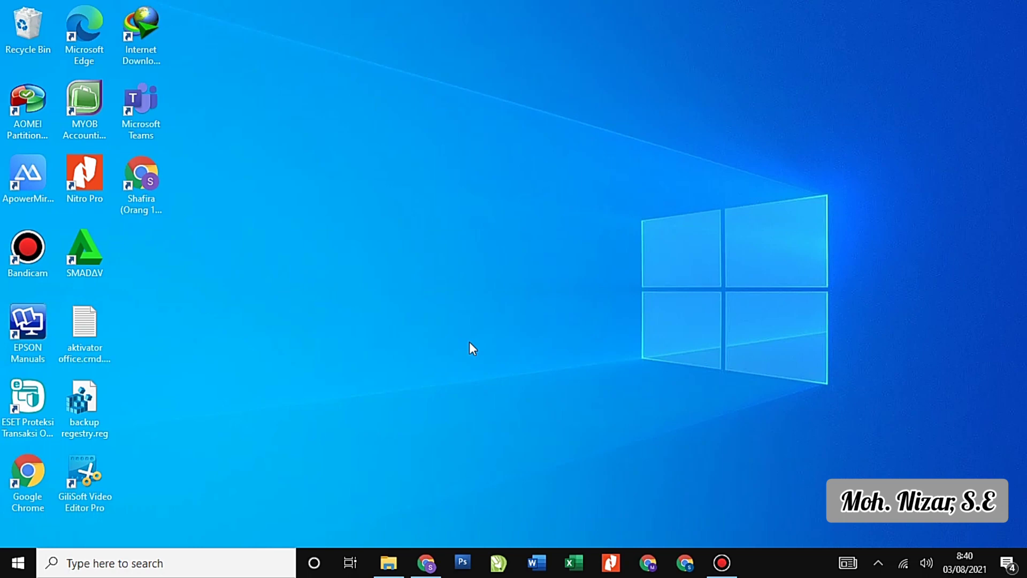
Launch MYOB Accounting, choose Create, and pass the assistant's introduction to Company Information.
double_click(92, 110)
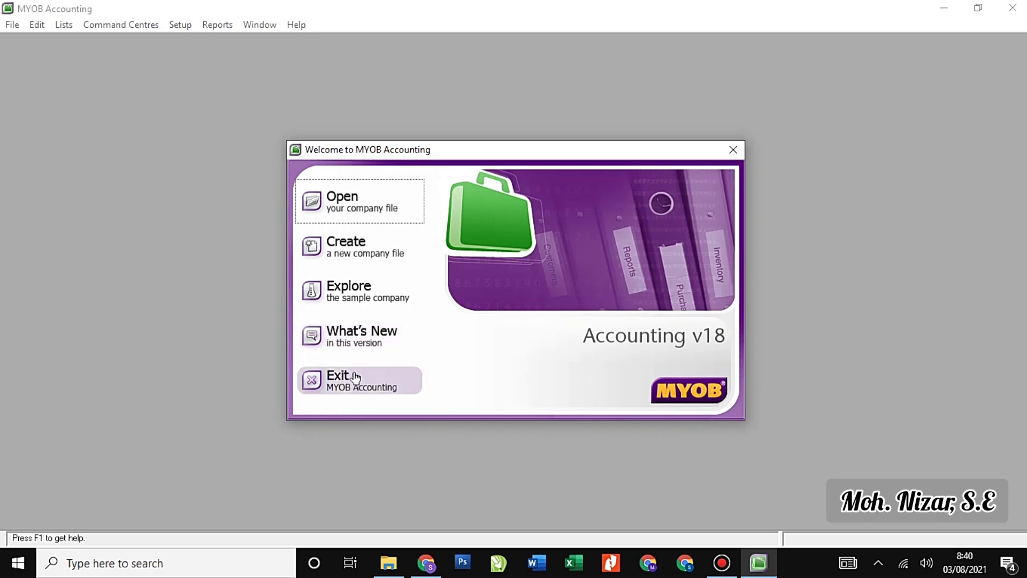
left_click(359, 254)
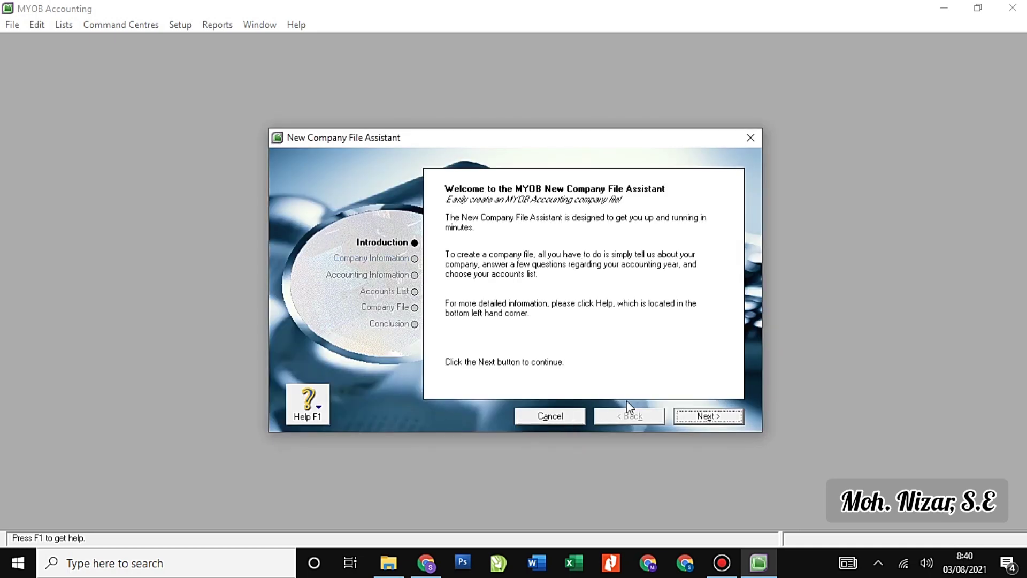
left_click(710, 417)
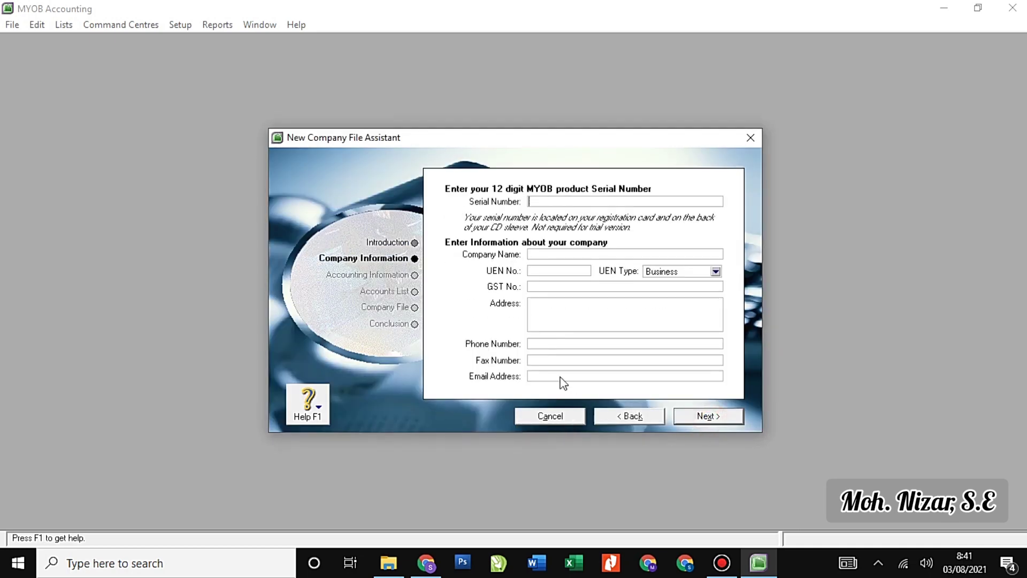
Enter the company name PD SUBUR and the company's street address.
left_click(532, 201)
type("PD SUBUR")
left_click(533, 303)
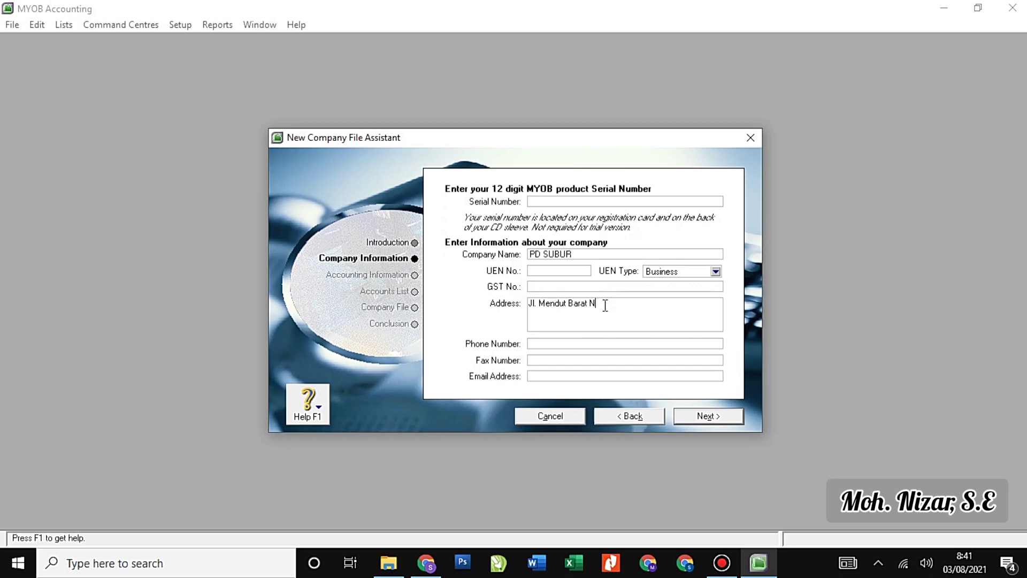
Fill in the company's phone number, fax number and e-mail address.
key("Tab")
key("Tab")
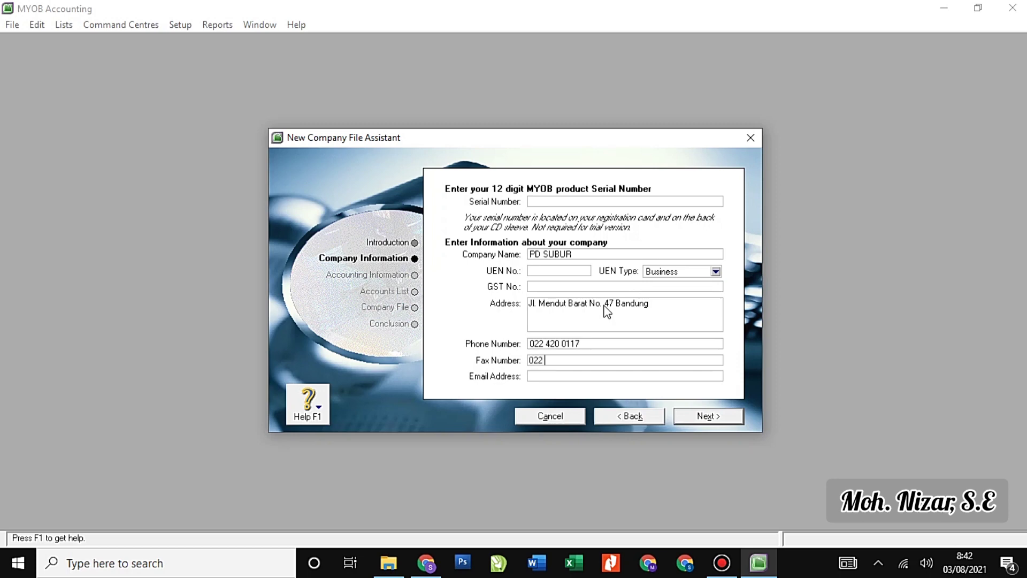
key("Tab")
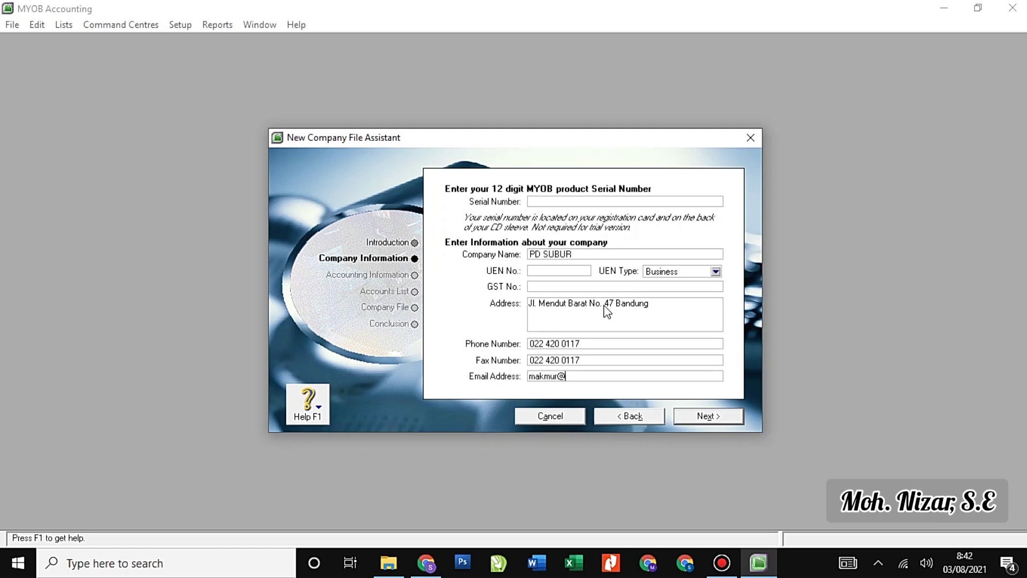
Append the preparer's name after PD SUBUR in the Company Name field, correcting a typo.
left_click(591, 255)
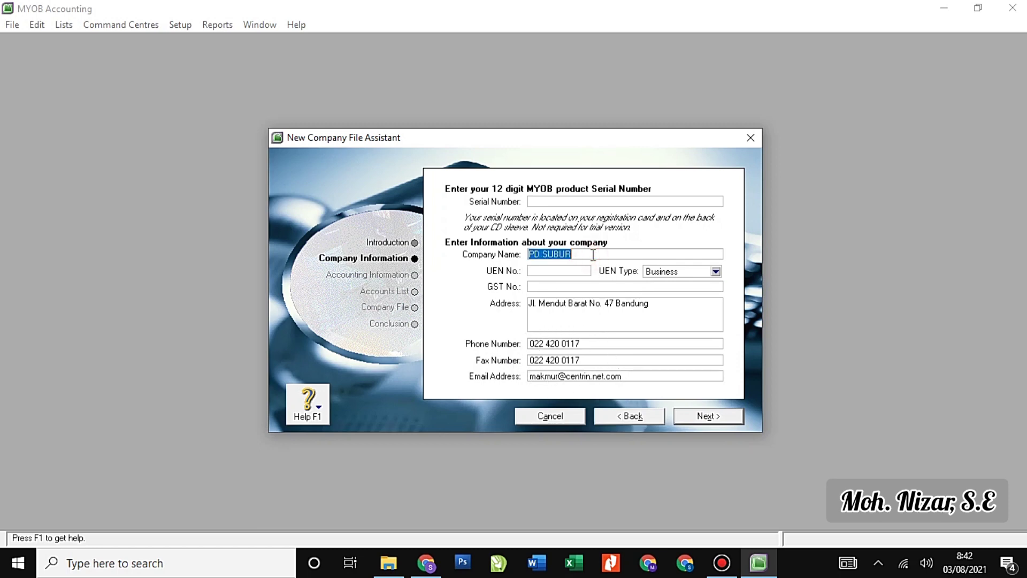
left_click(592, 254)
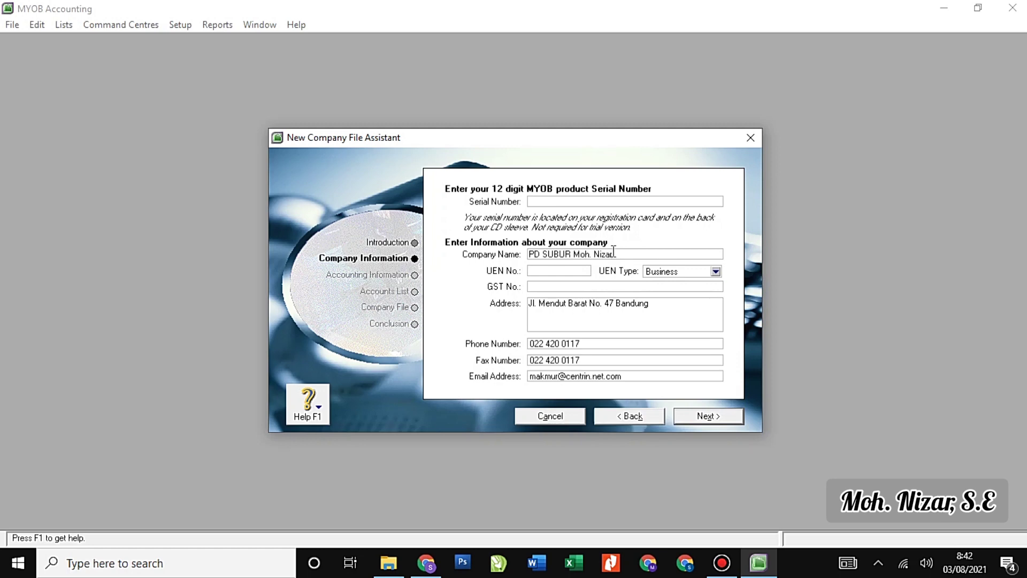
type(", S")
key("BackSpace")
key("BackSpace")
key("BackSpace")
type(",")
Continue to Accounting Information and enter 2018 as the current financial year.
left_click(705, 419)
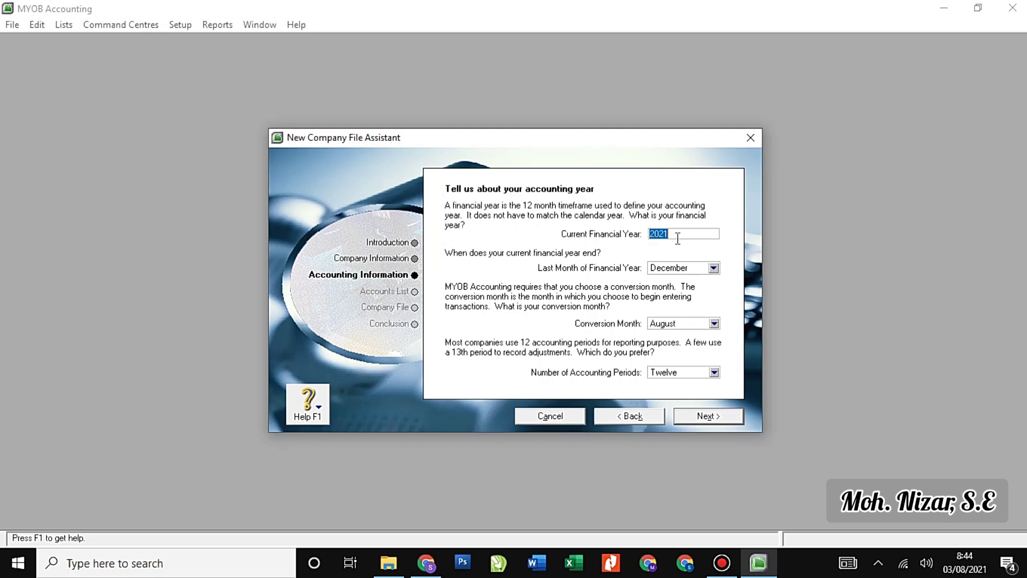
type("2018")
Set conversion month to November and accounting periods to Thirteen, then continue to confirmation.
left_click(714, 323)
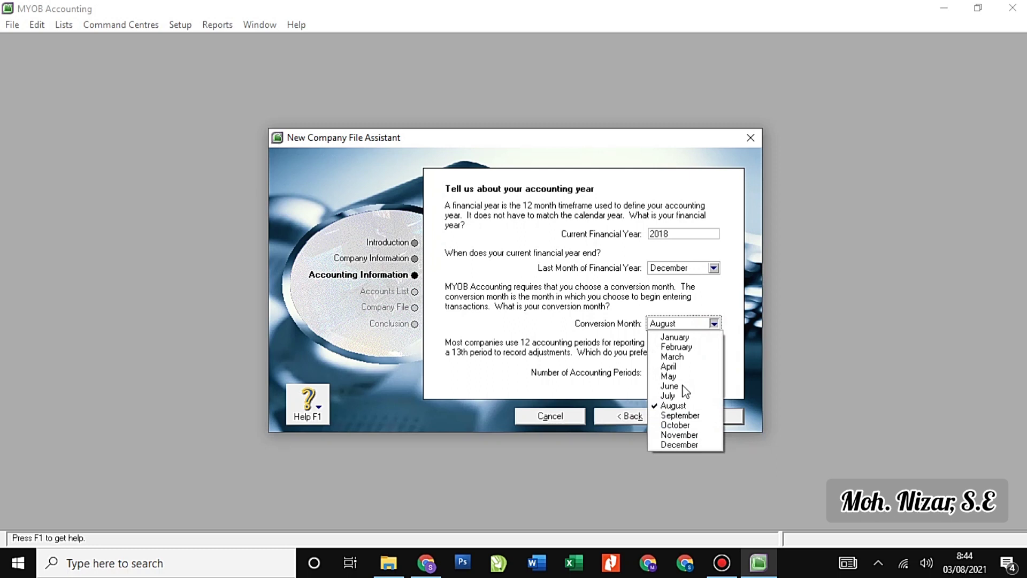
left_click(688, 435)
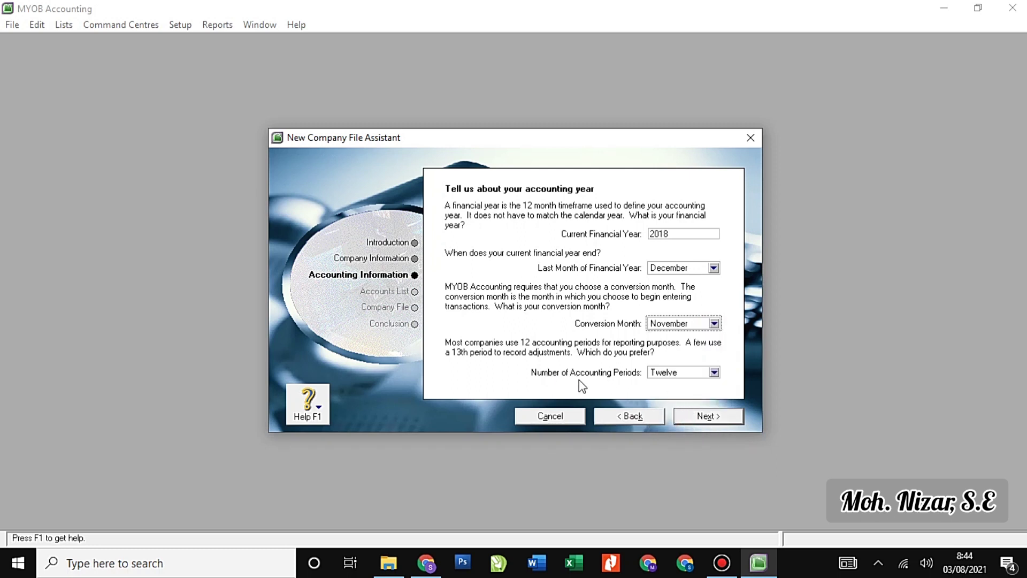
left_click(714, 372)
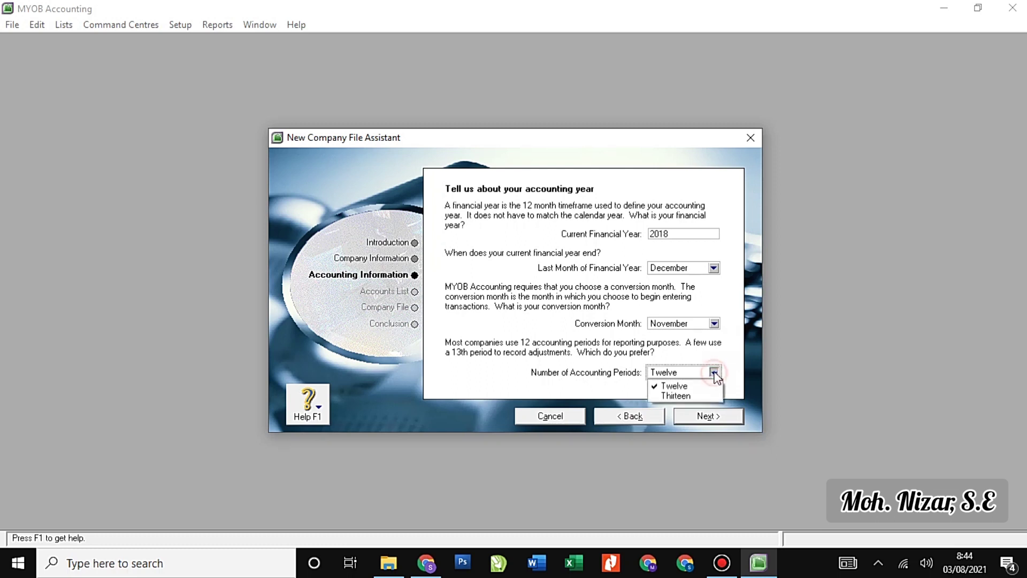
left_click(703, 396)
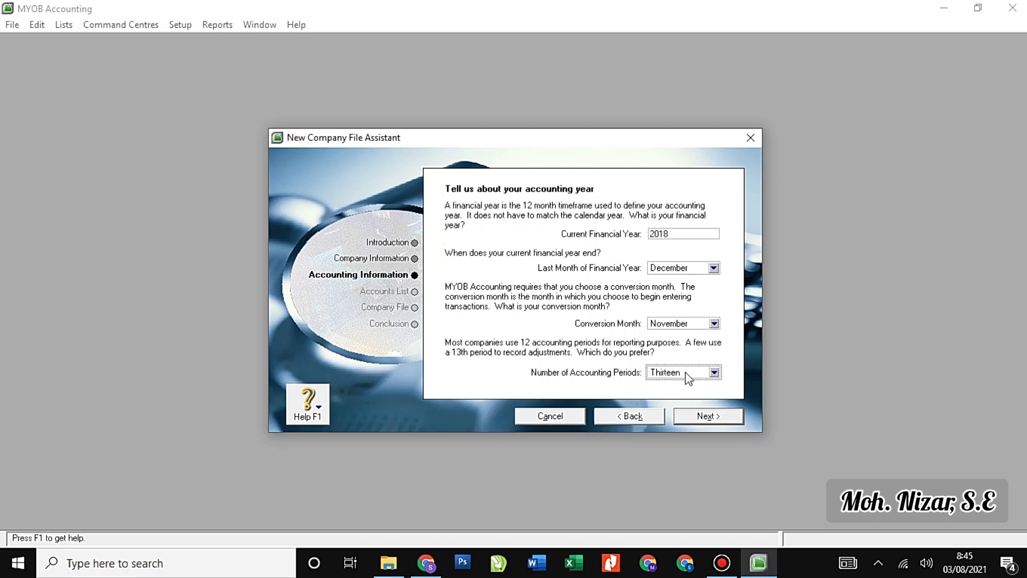
left_click(714, 415)
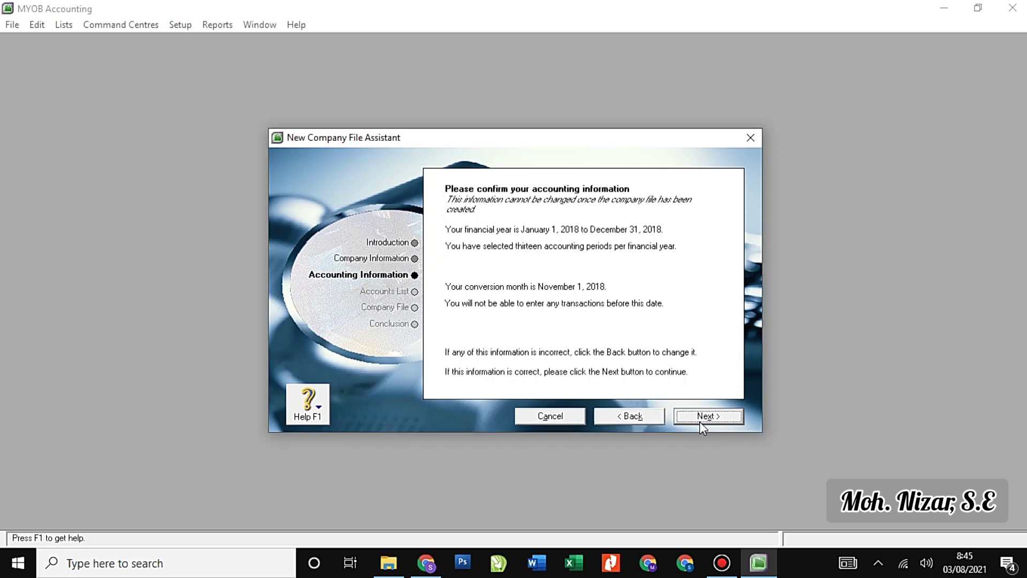
Go back from the confirmation page to the accounting year settings.
left_click(650, 419)
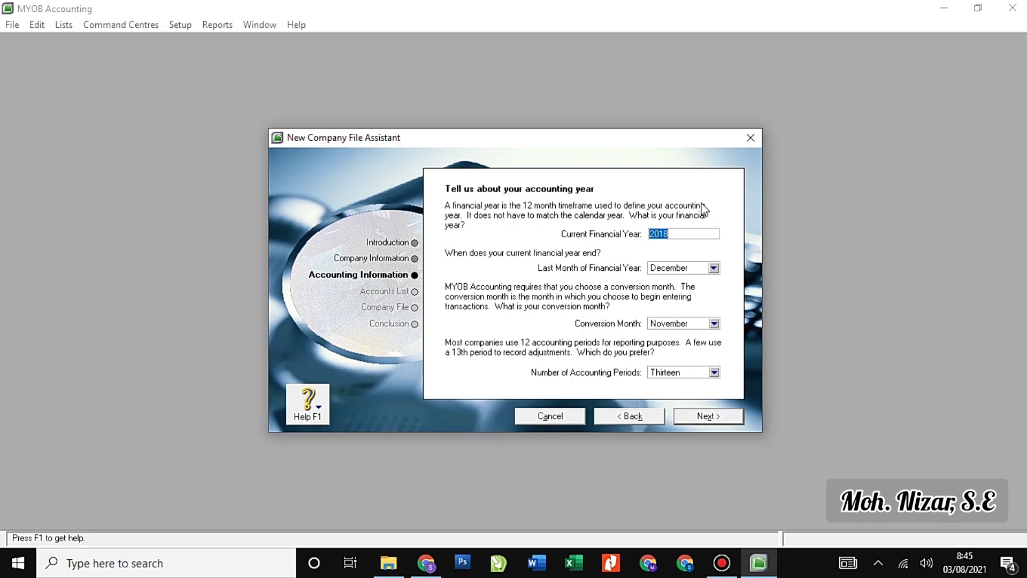
Accept the 2018, November, thirteen-period settings and advance to the Accounts List page.
left_click(706, 416)
left_click(721, 417)
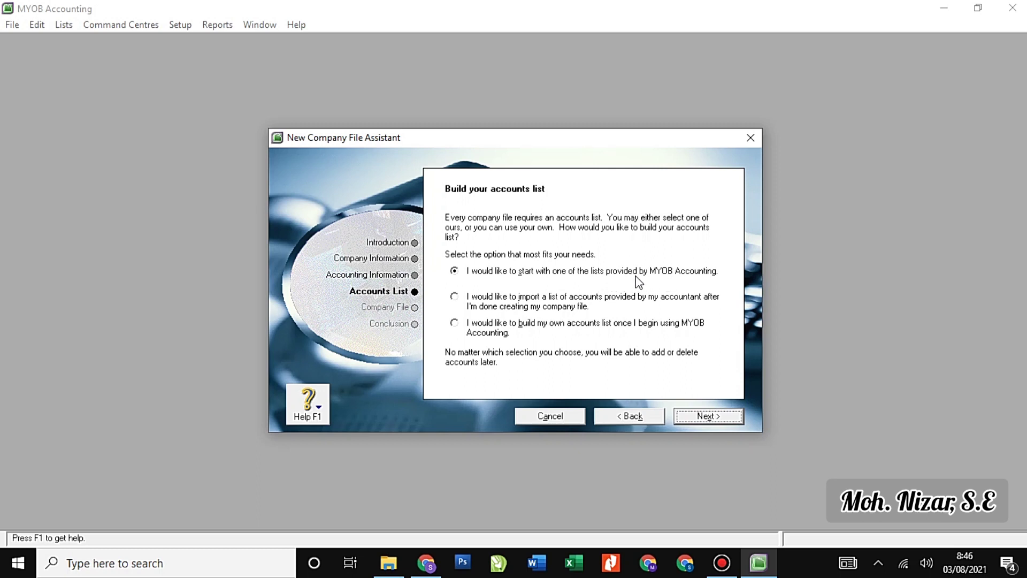
left_click(514, 302)
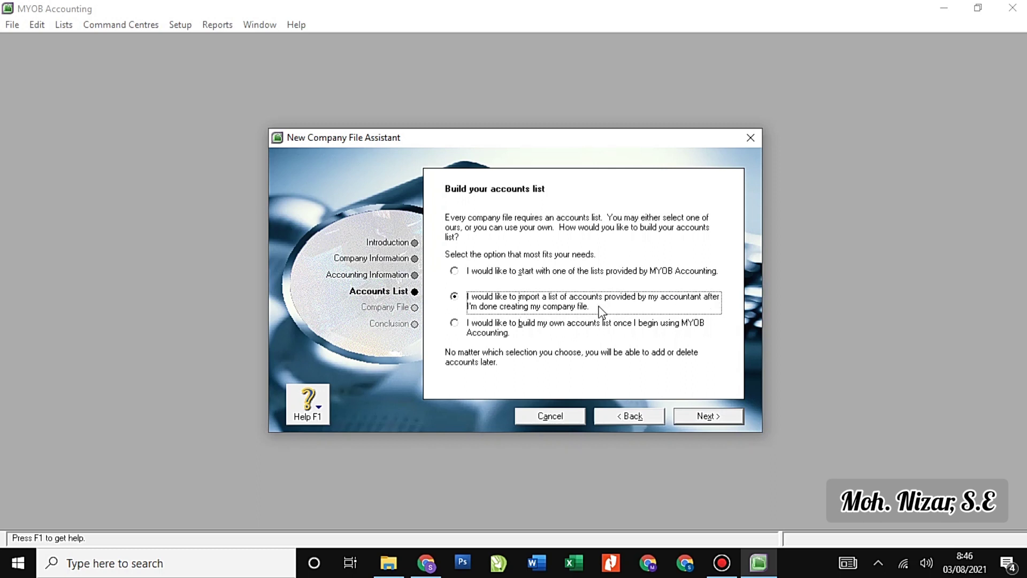
left_click(546, 324)
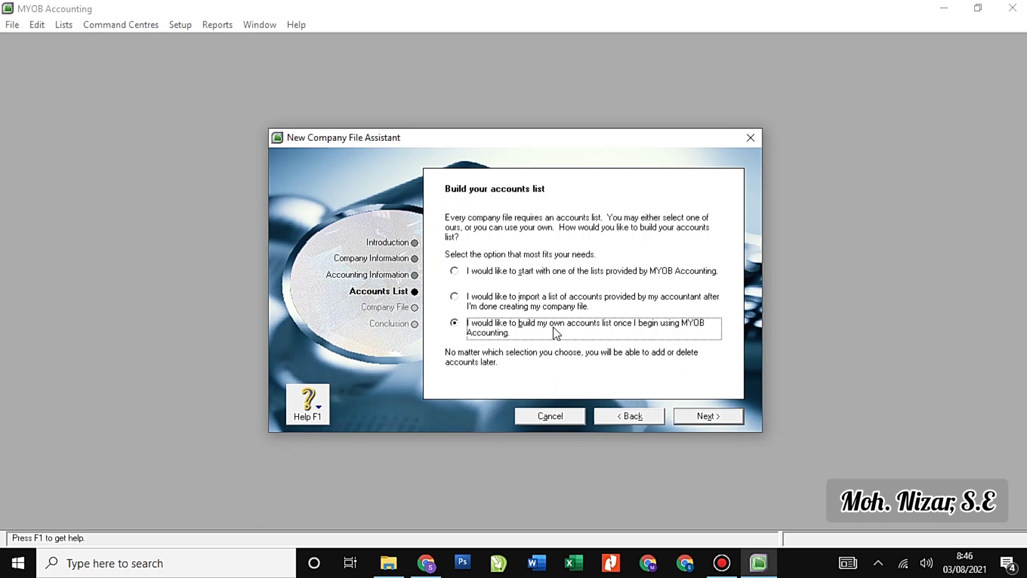
left_click(571, 276)
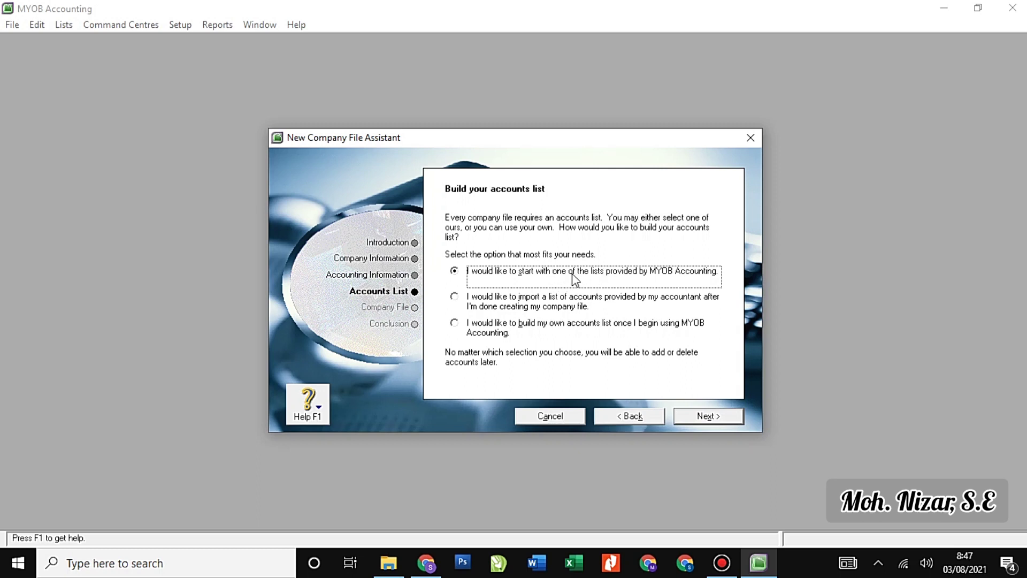
left_click(542, 327)
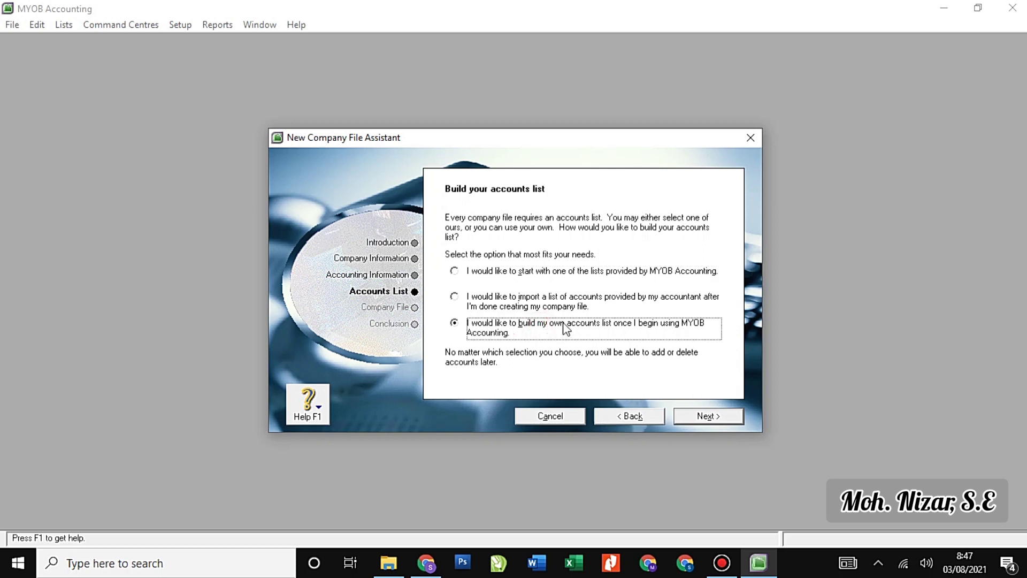
left_click(558, 274)
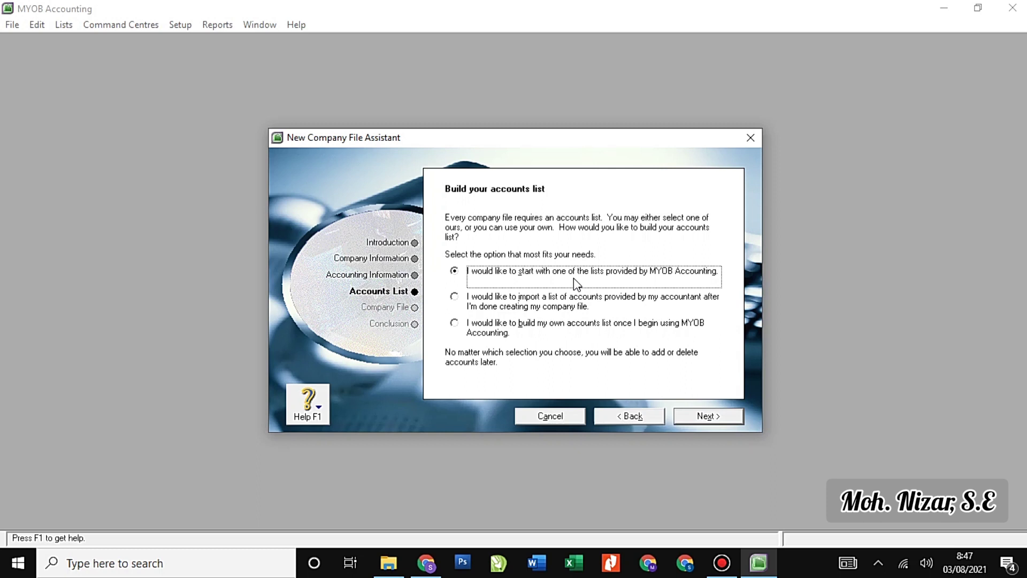
Select 'I would like to build my own accounts list' and continue to the Company File page.
left_click(501, 326)
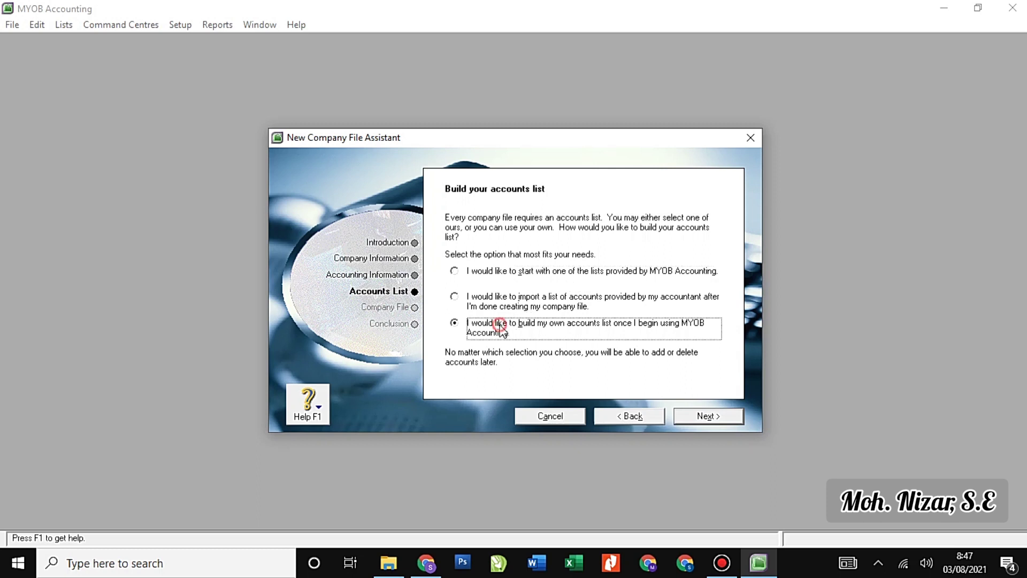
left_click(700, 417)
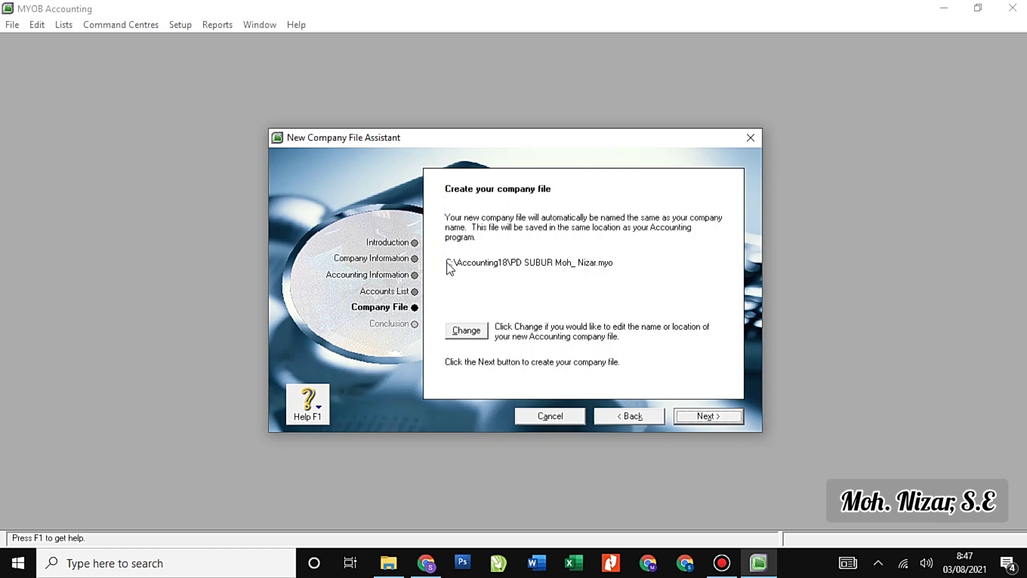
Browse for a new file location, expanding Local Disk (G:) and the Documents folder.
left_click(466, 331)
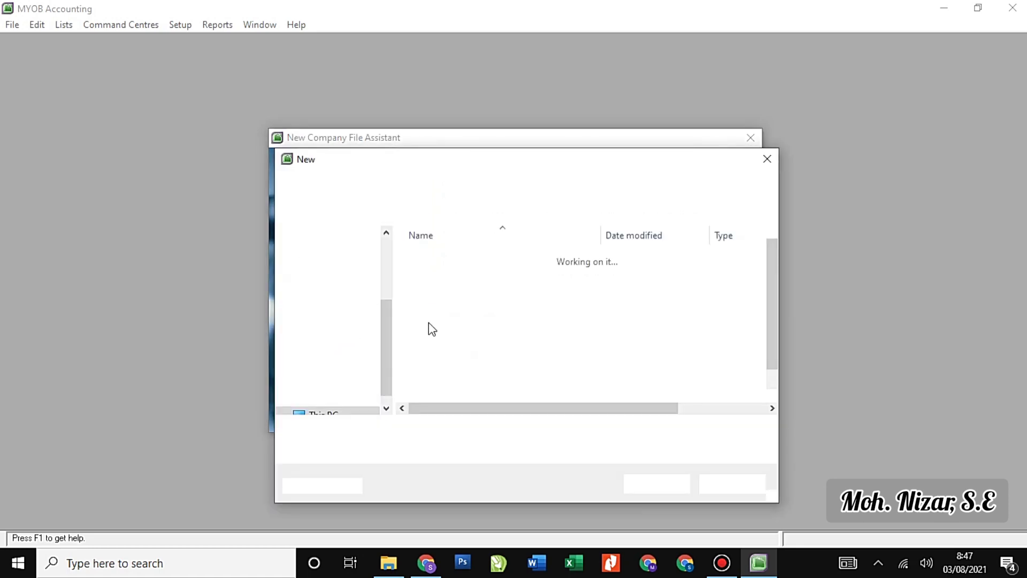
scroll(388, 344, "down", 1)
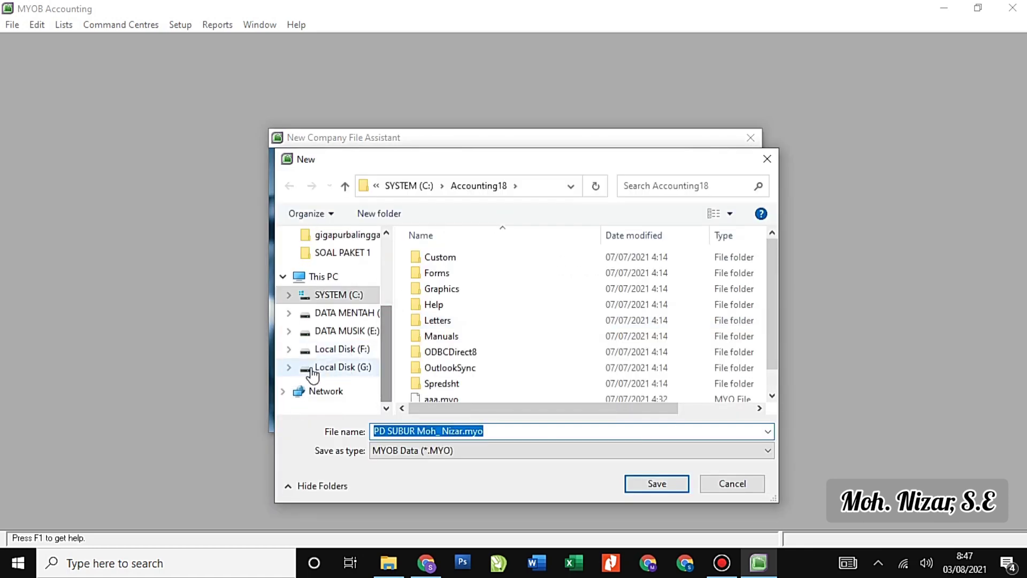
left_click(289, 367)
scroll(319, 390, "down", 1)
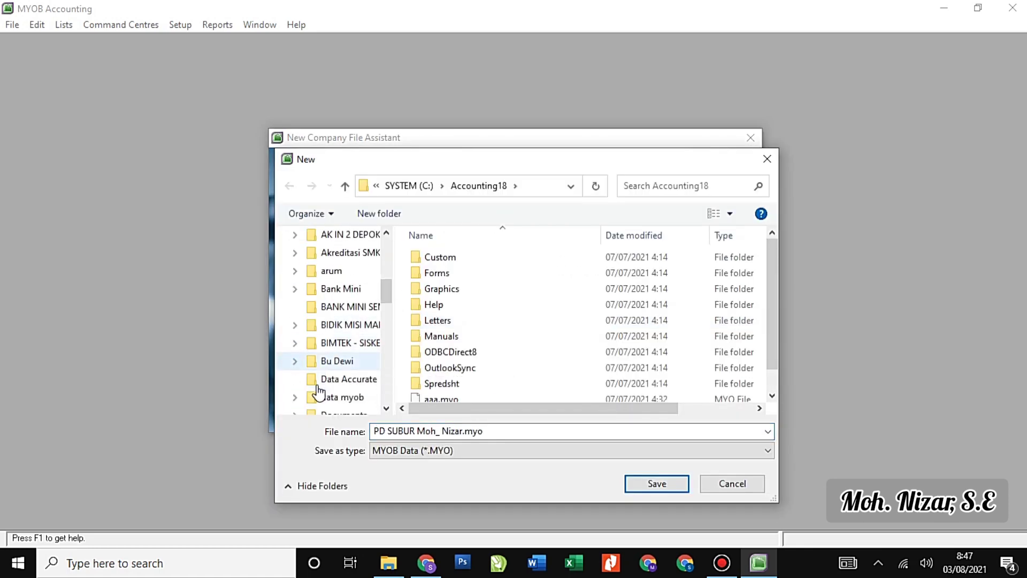
scroll(317, 390, "down", 1)
scroll(314, 386, "down", 4)
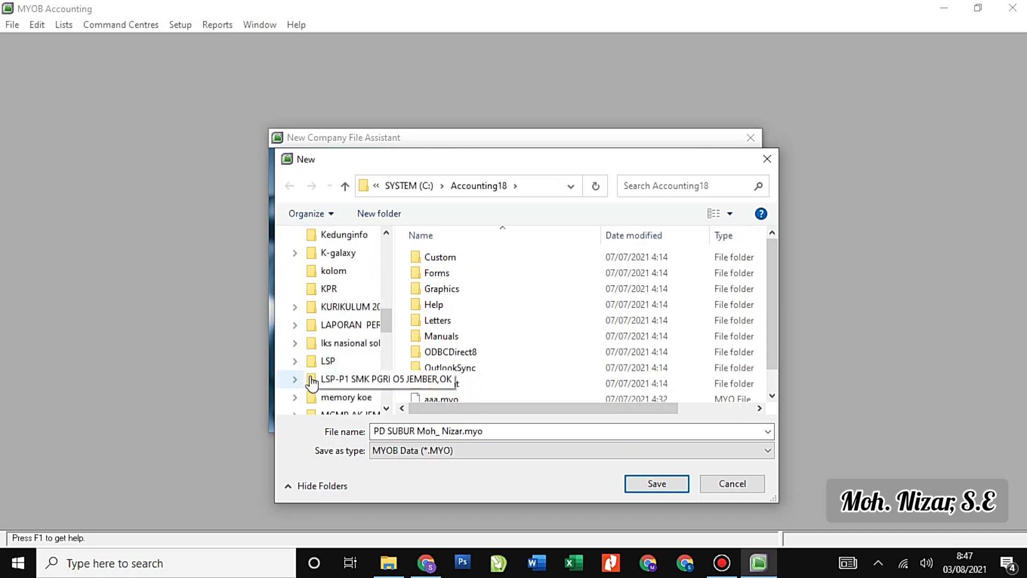
scroll(310, 374, "down", 2)
scroll(309, 331, "up", 3)
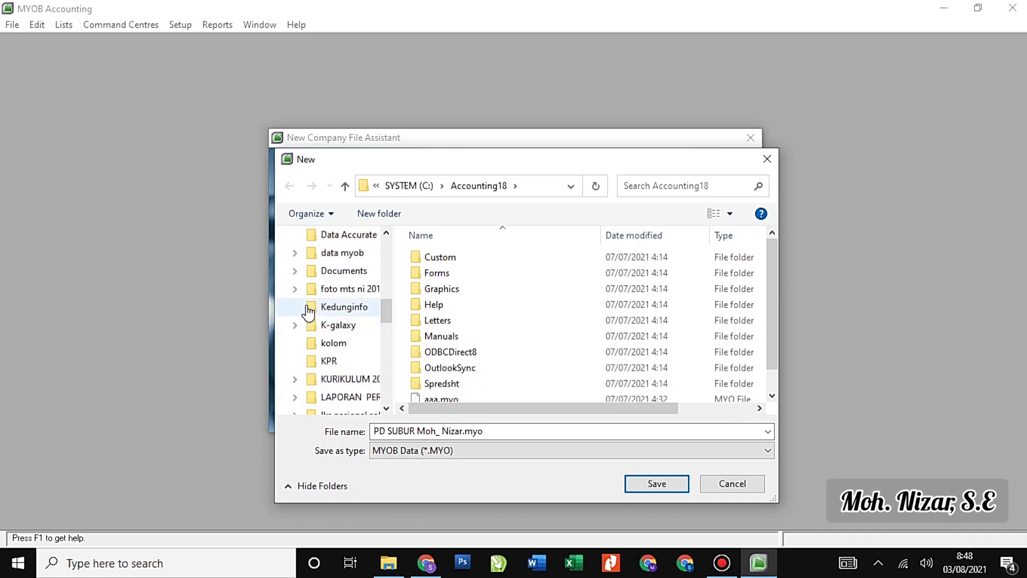
left_click(295, 271)
scroll(313, 332, "down", 2)
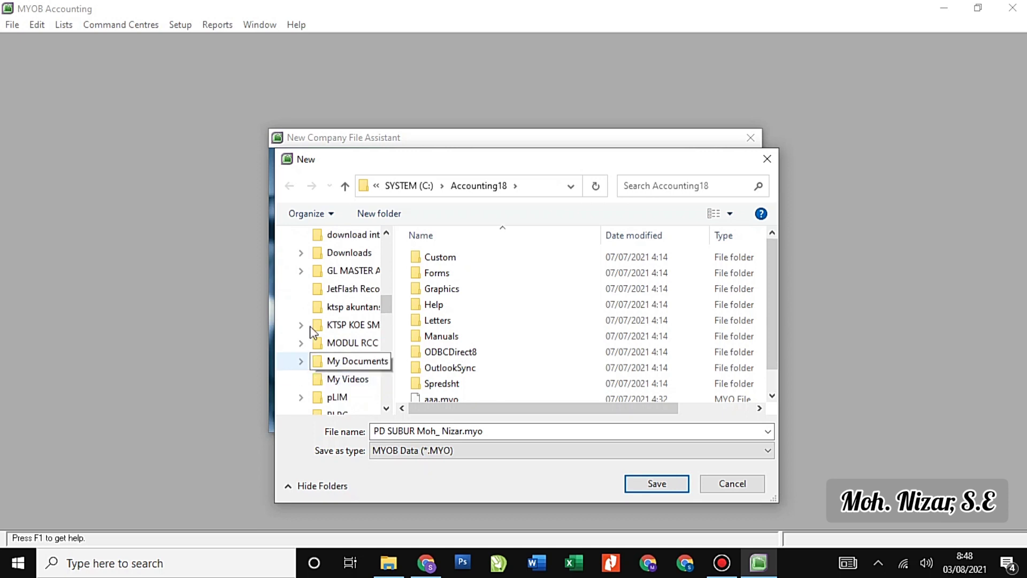
left_click(303, 325)
Choose the 2021 - 2022 > Soal MYOB 2021 folder and save the company file there.
scroll(313, 392, "down", 2)
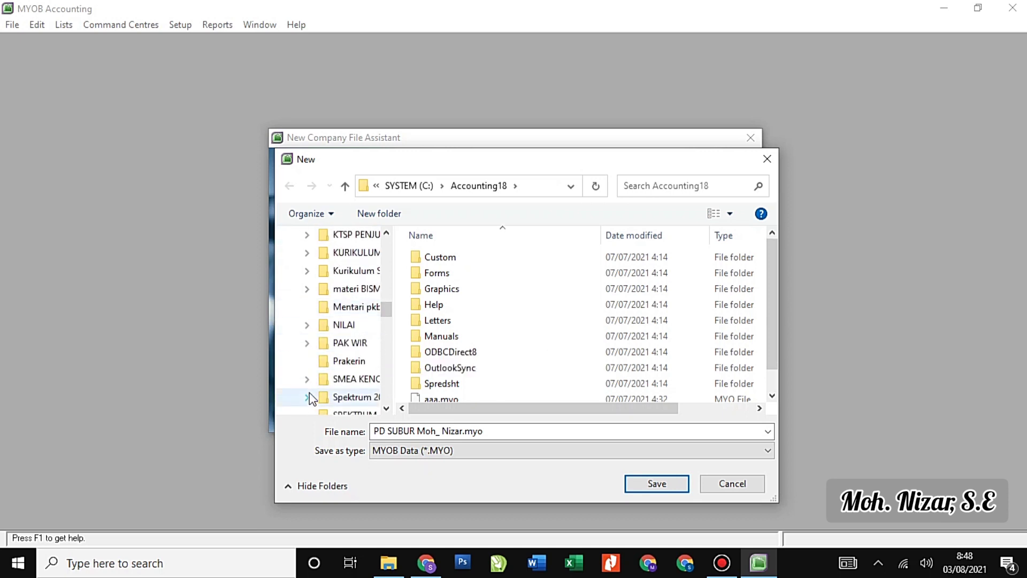
scroll(309, 393, "down", 2)
left_click(306, 382)
scroll(315, 381, "down", 2)
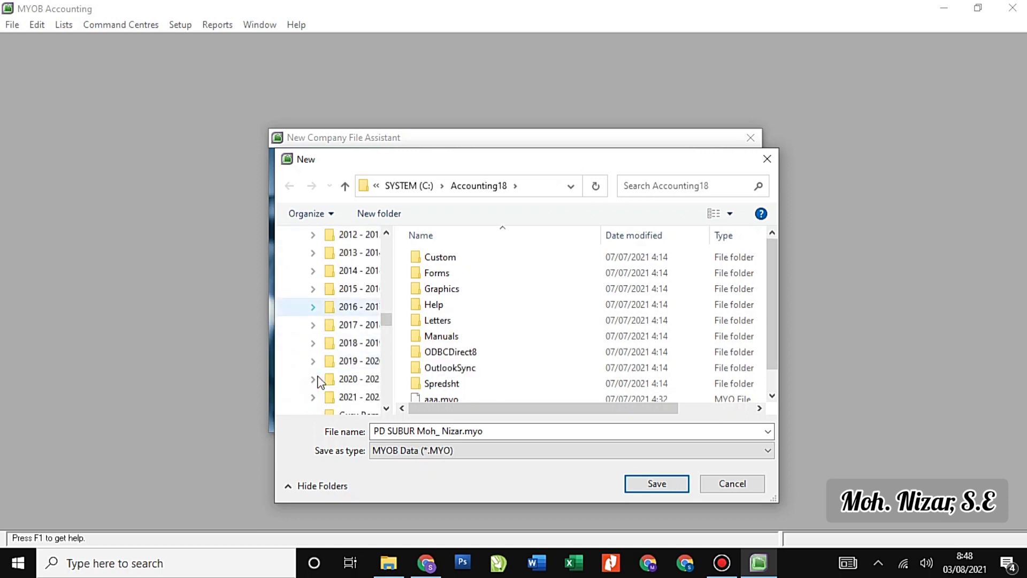
left_click(313, 397)
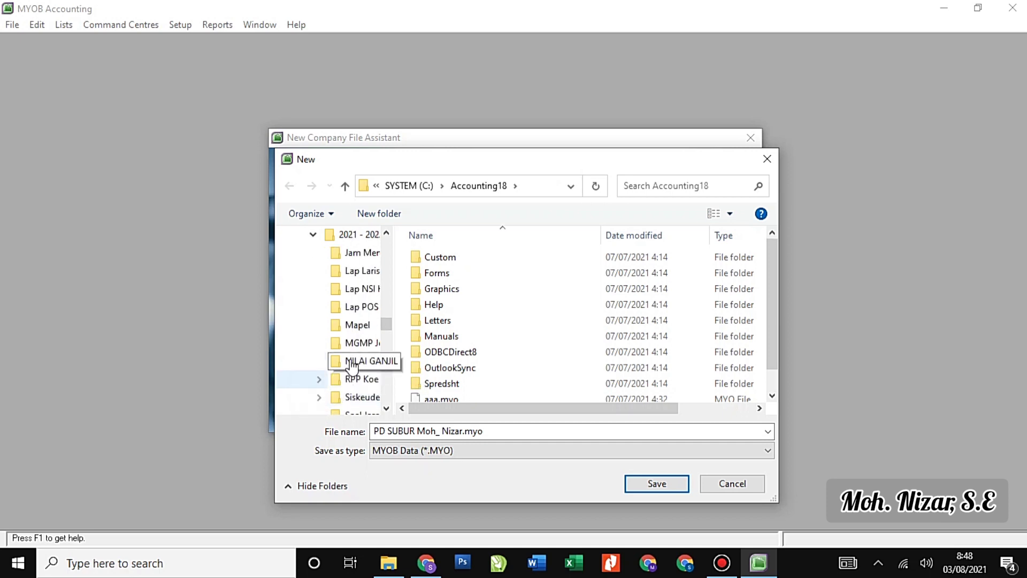
scroll(350, 385, "down", 1)
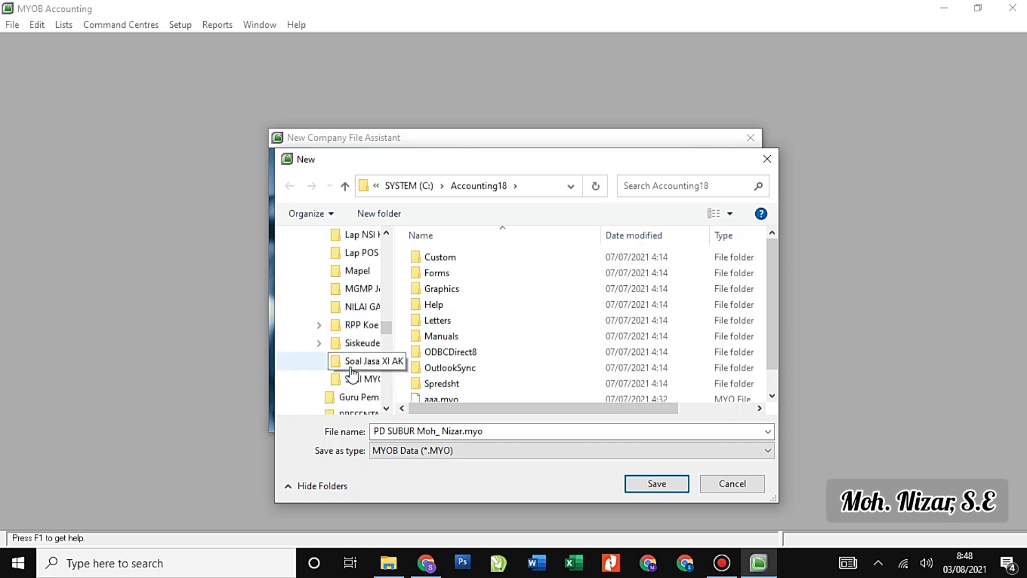
left_click(355, 379)
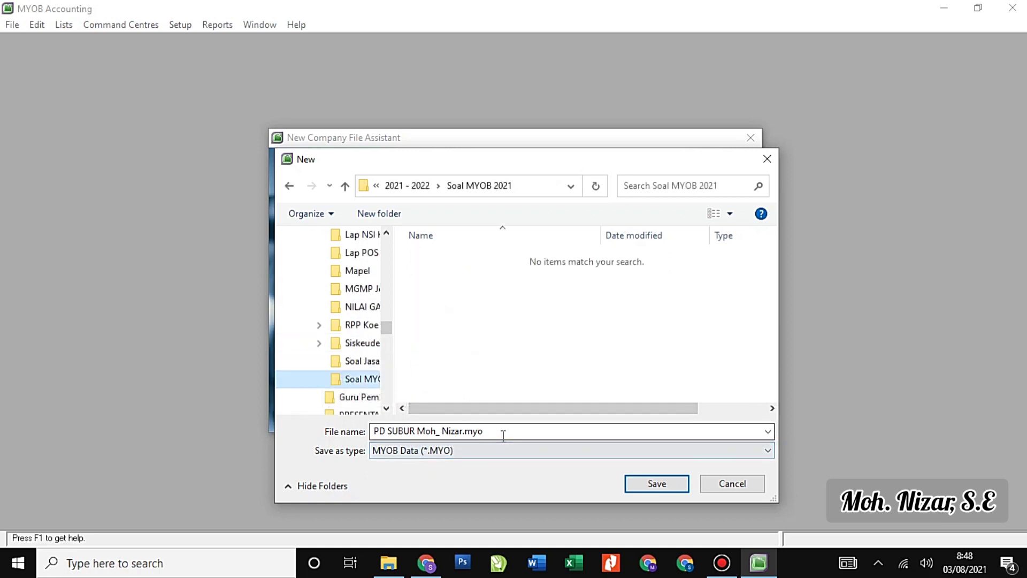
left_click(661, 484)
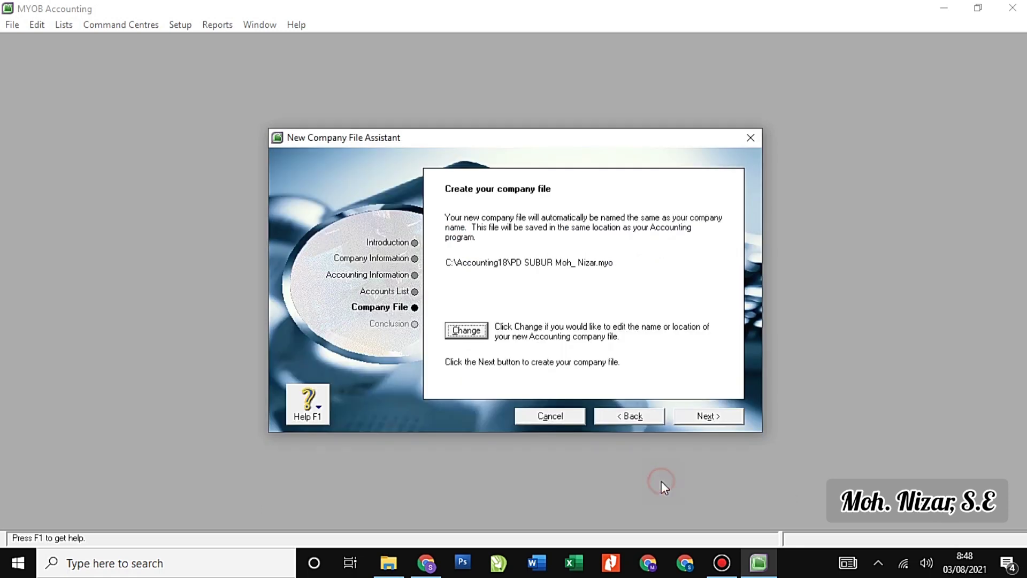
Create the PD SUBUR company file and proceed to the Command Centre.
left_click(710, 417)
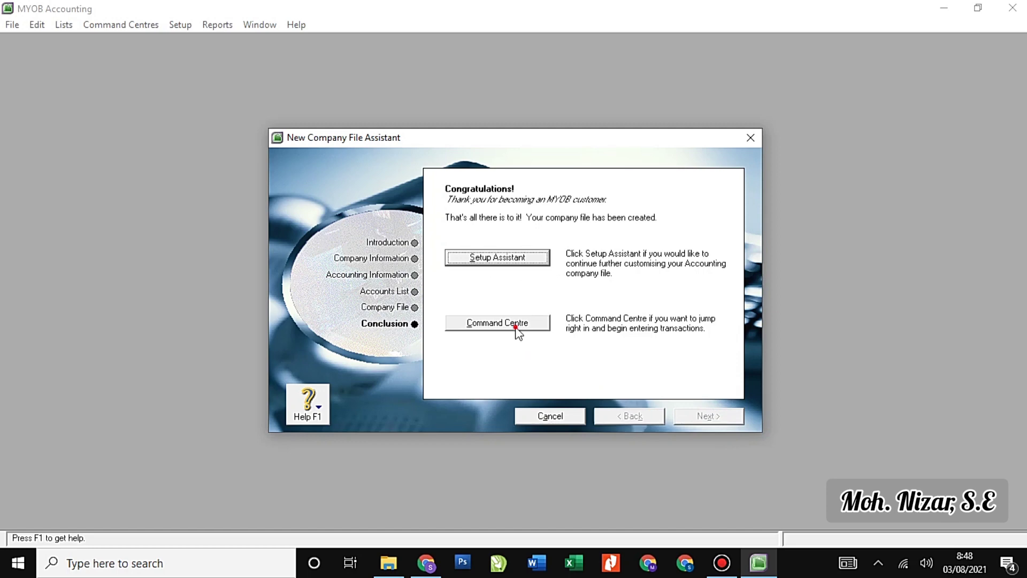
left_click(517, 331)
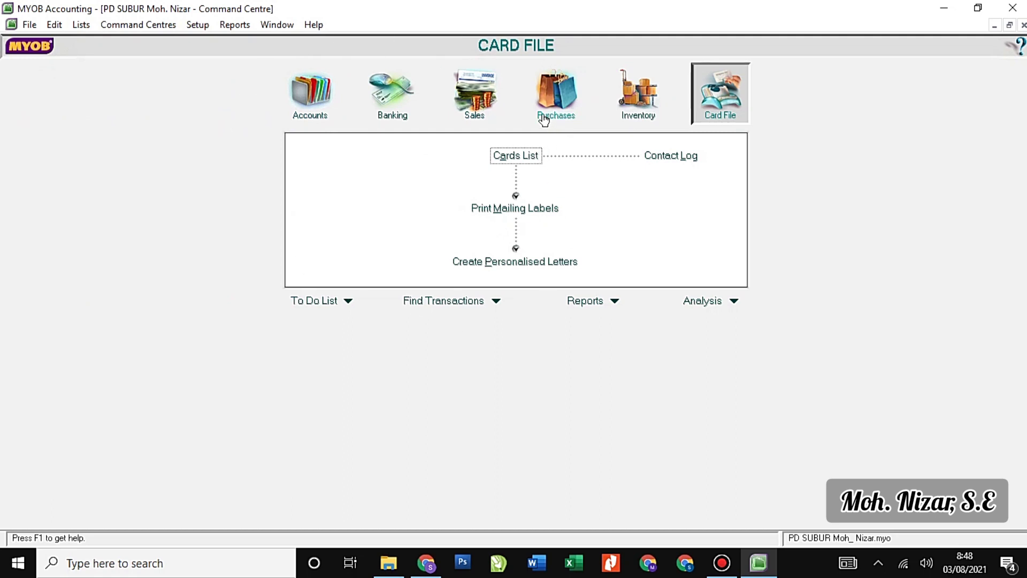
Cycle through the Accounts, Banking and Sales centres, ending back on the Accounts centre.
left_click(150, 109)
left_click(319, 102)
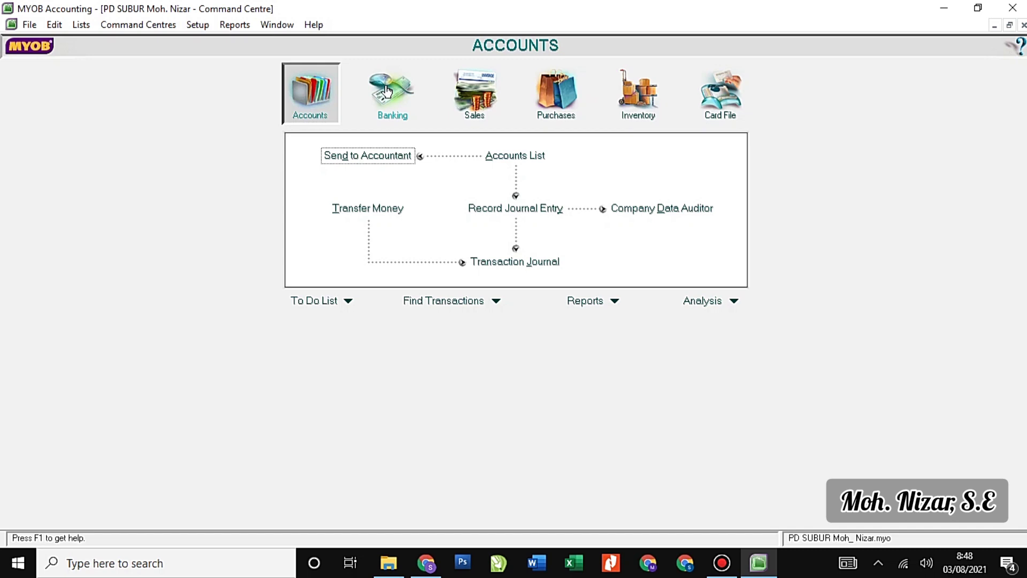
left_click(387, 91)
left_click(475, 92)
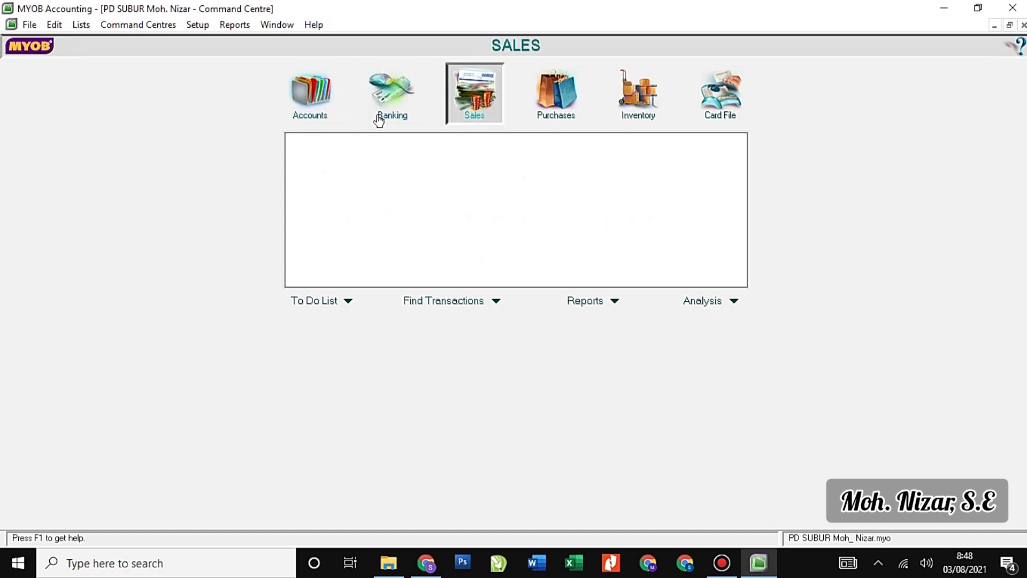
left_click(312, 101)
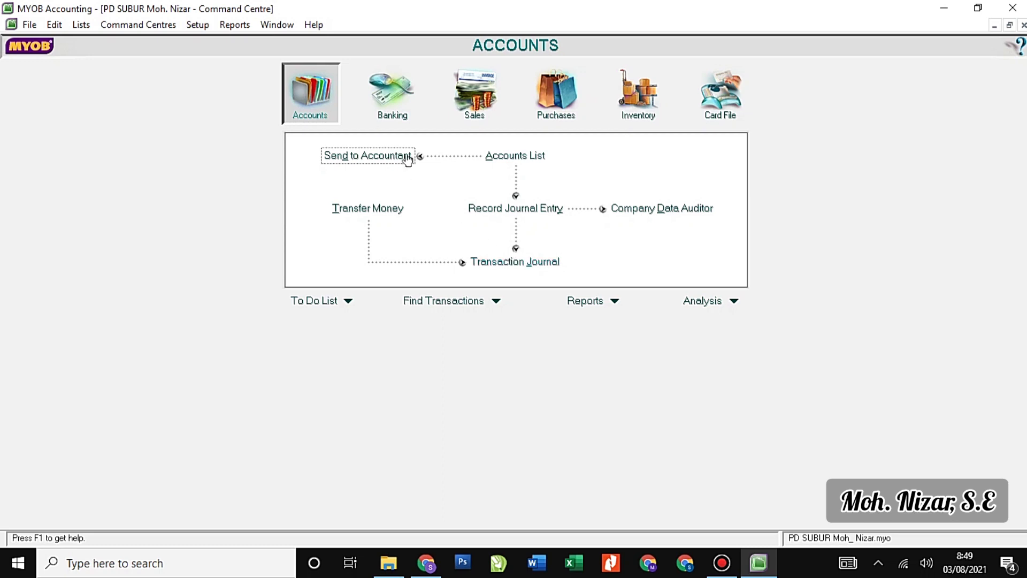
Switch the Command Centre to Banking to see its money and account tasks.
left_click(394, 98)
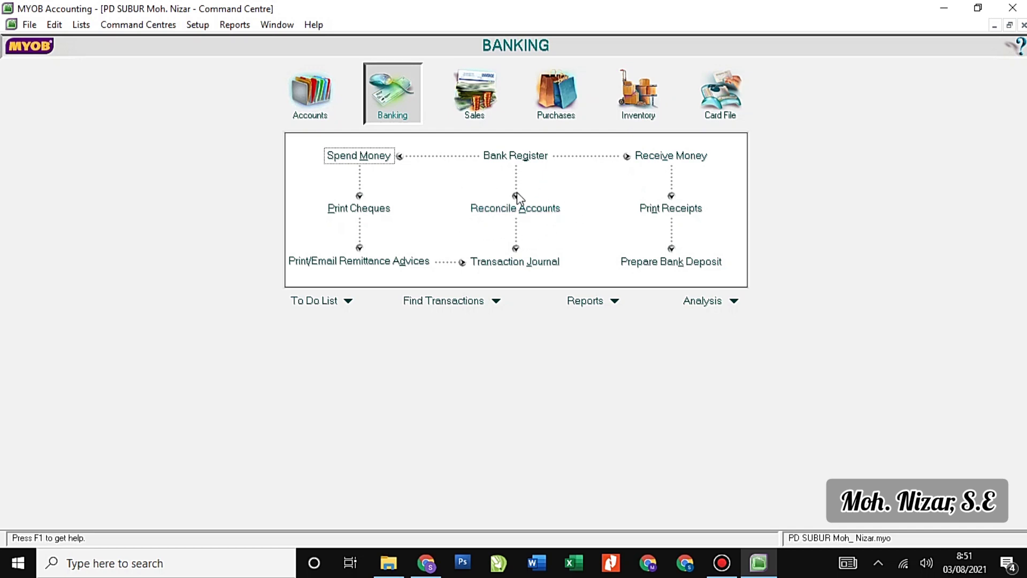
Flip between the Sales and Banking centres, then settle on the Purchases centre.
left_click(478, 95)
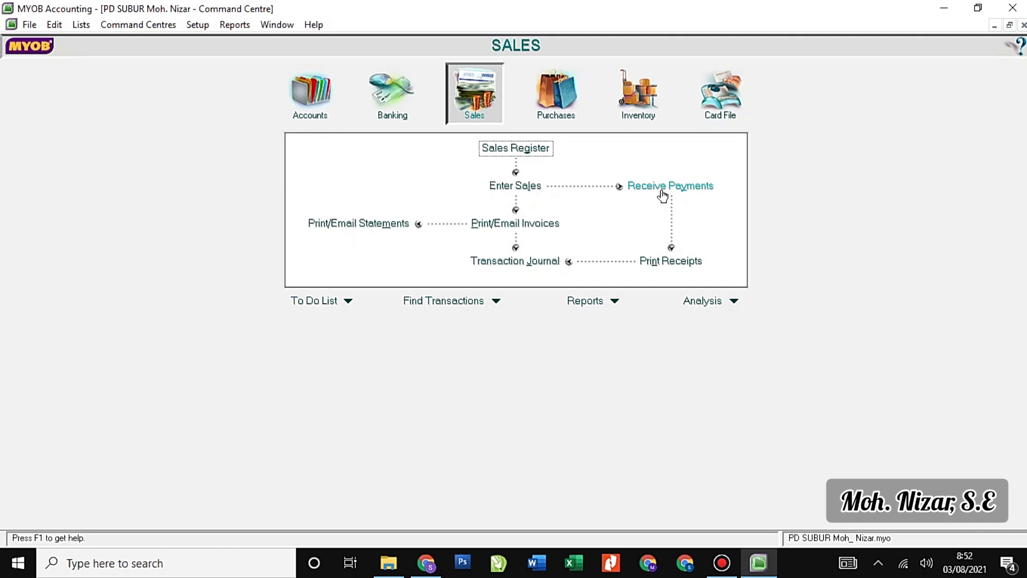
left_click(392, 92)
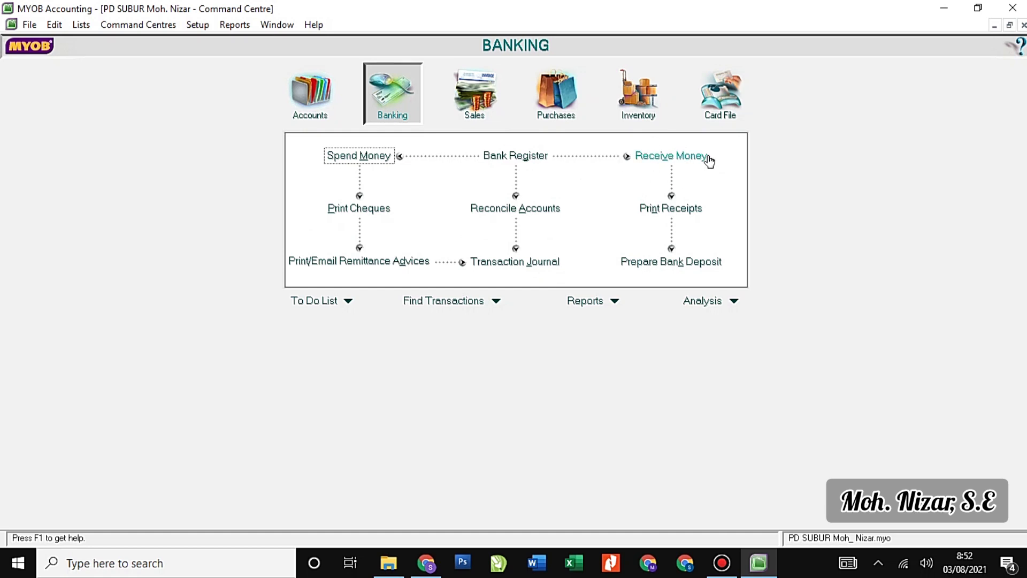
left_click(475, 99)
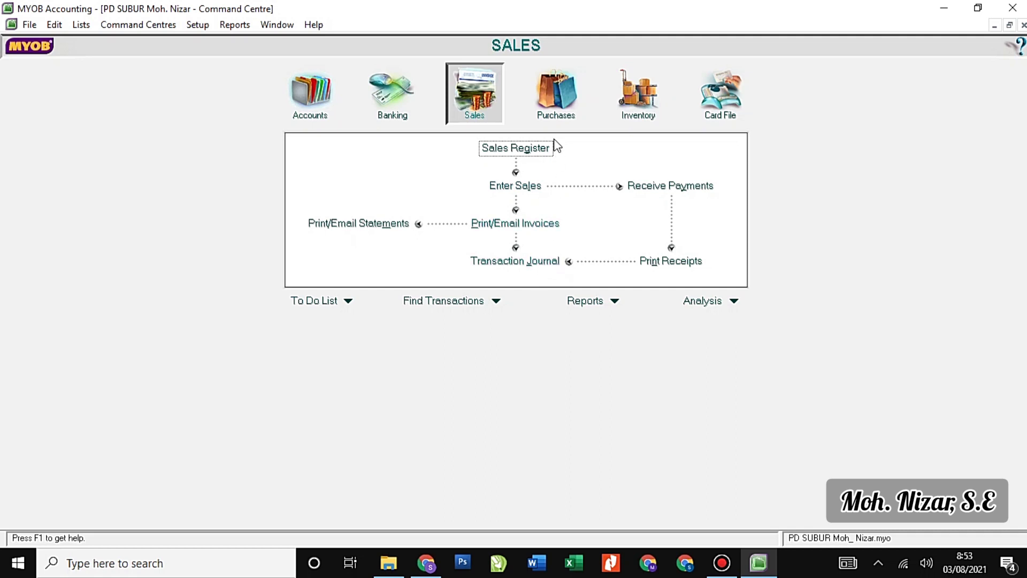
left_click(555, 113)
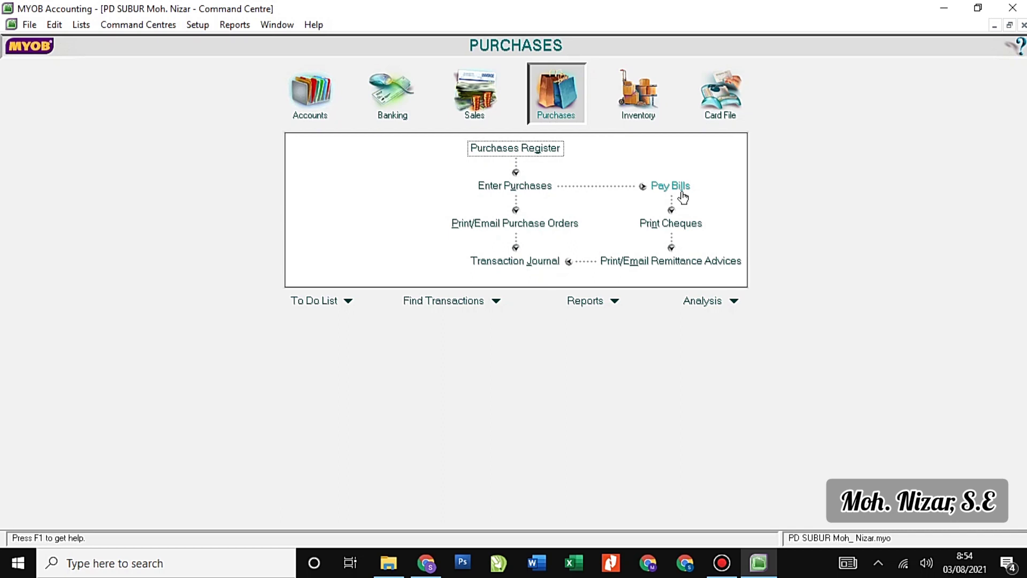
Compare the Banking and Purchases centres twice, then switch to the Inventory centre.
left_click(393, 104)
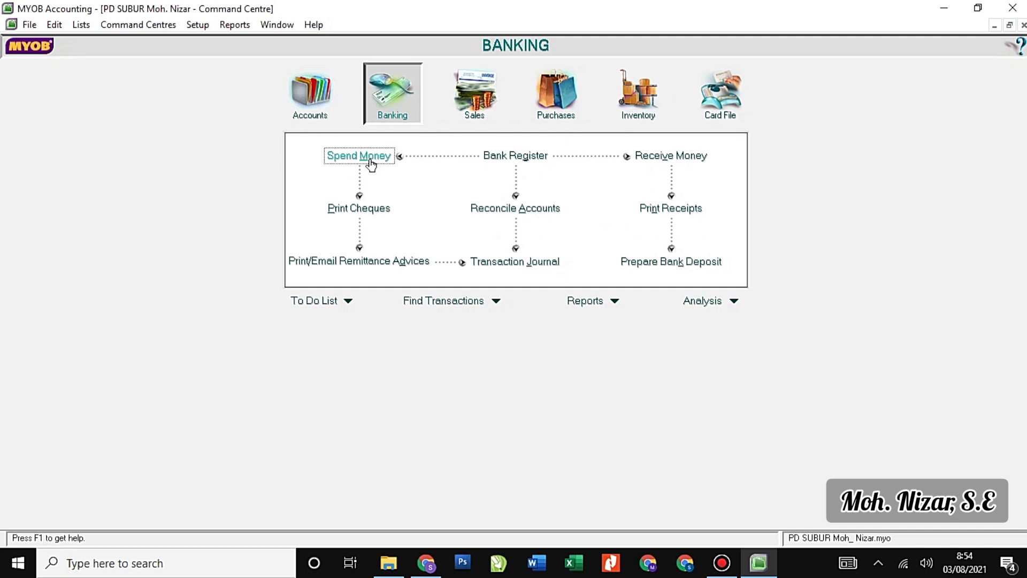
left_click(563, 103)
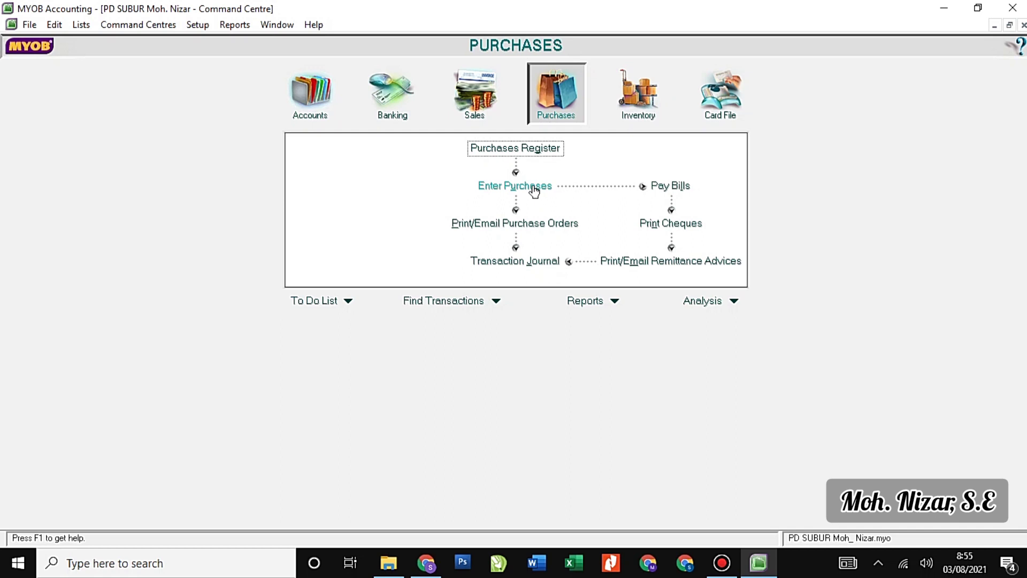
left_click(382, 106)
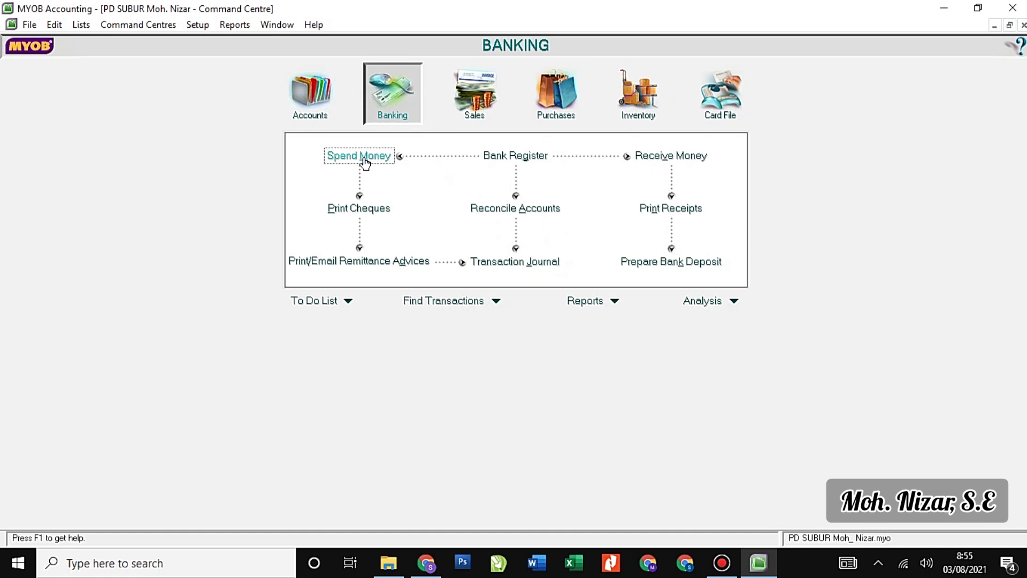
left_click(556, 114)
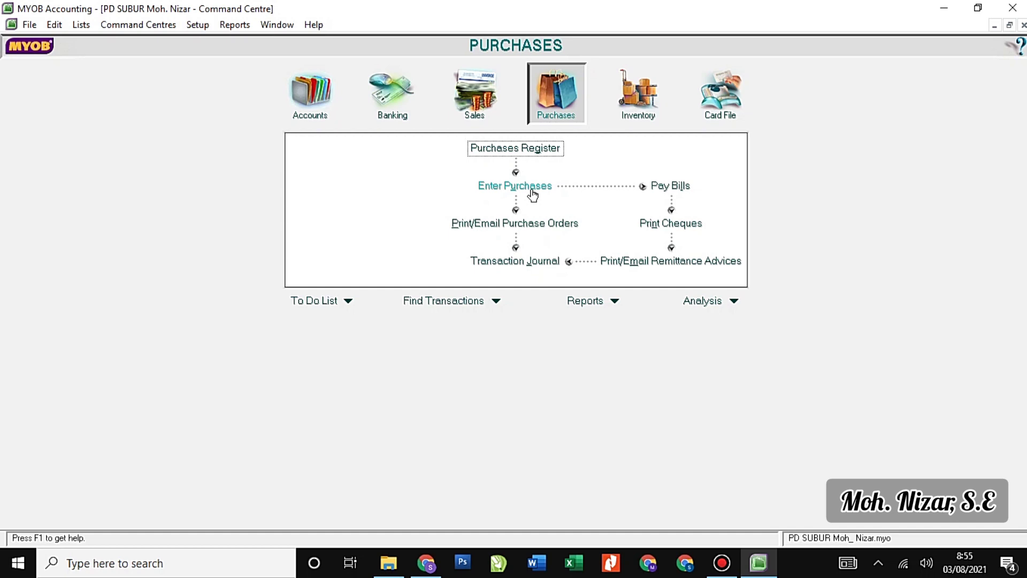
left_click(638, 111)
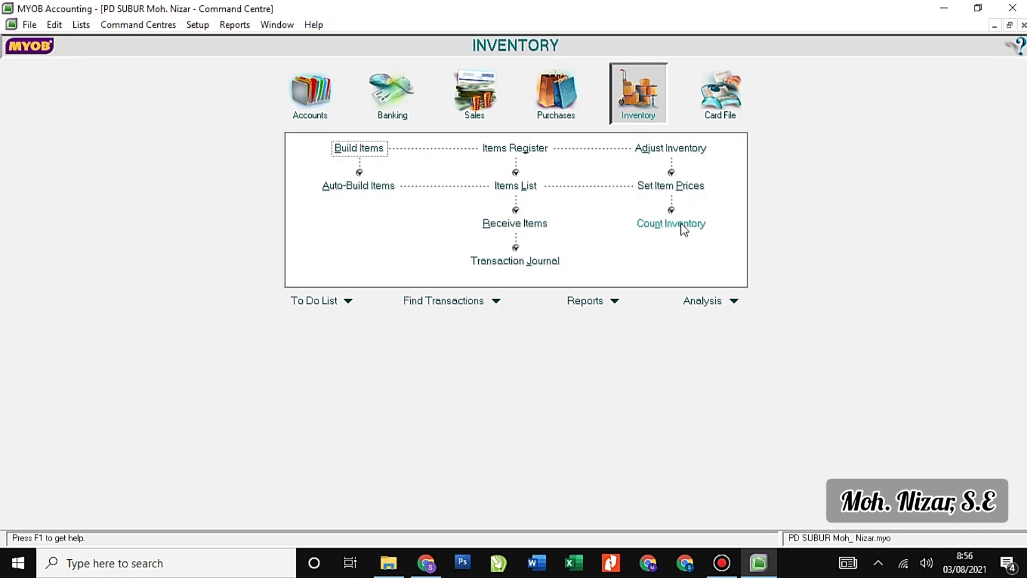
Go from Card File to the Accounts centre and open the Accounts List.
left_click(725, 98)
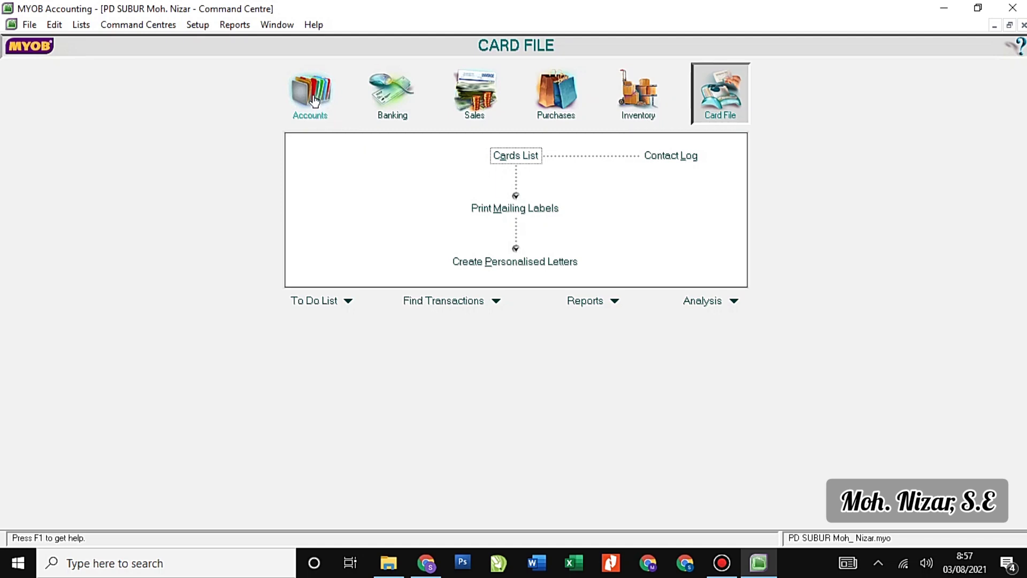
left_click(315, 100)
left_click(516, 159)
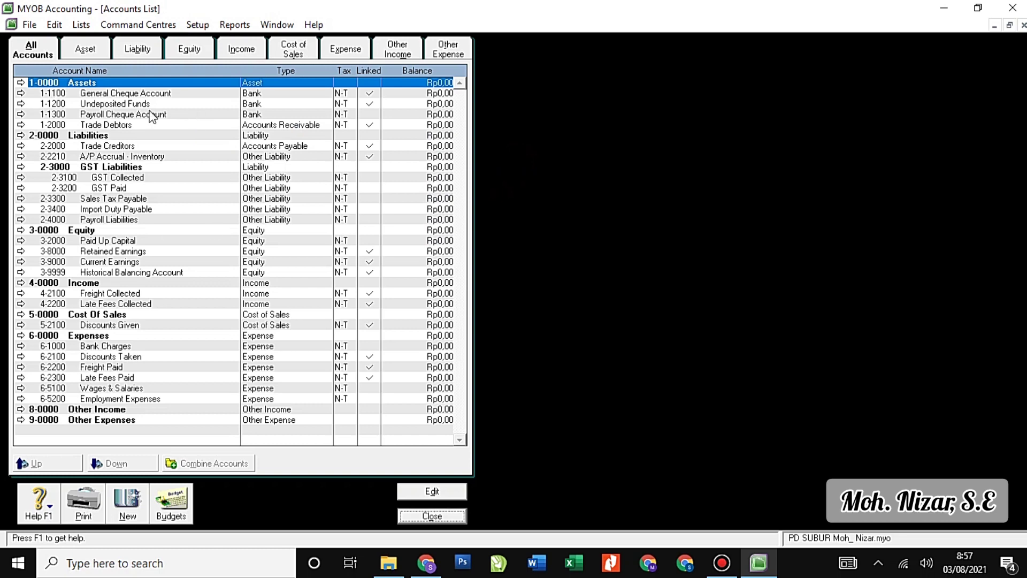
On the Asset tab, rename header 1-0000 to ASSETS, then open 1-1100 General Cheque Account.
left_click(85, 51)
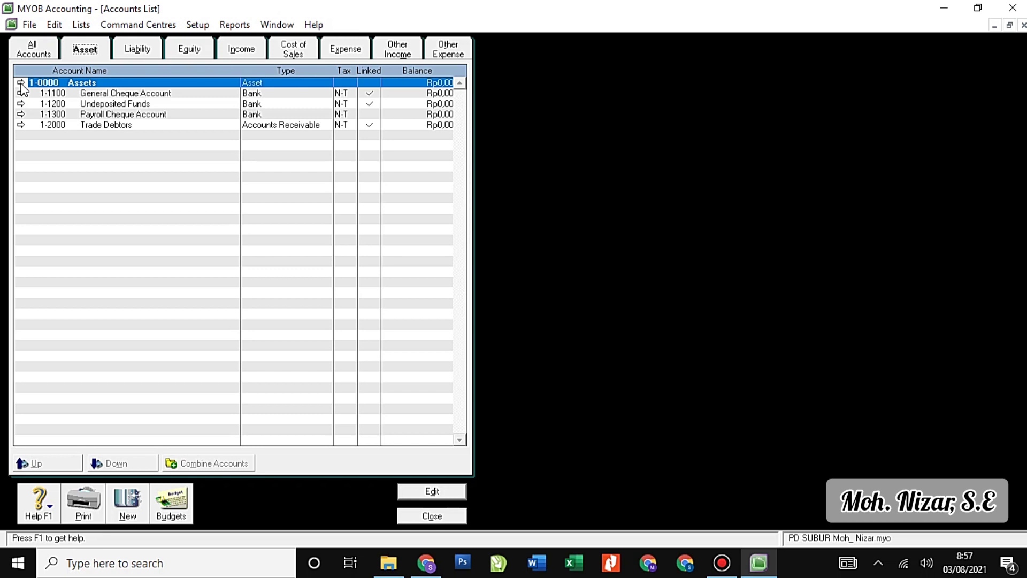
left_click(21, 84)
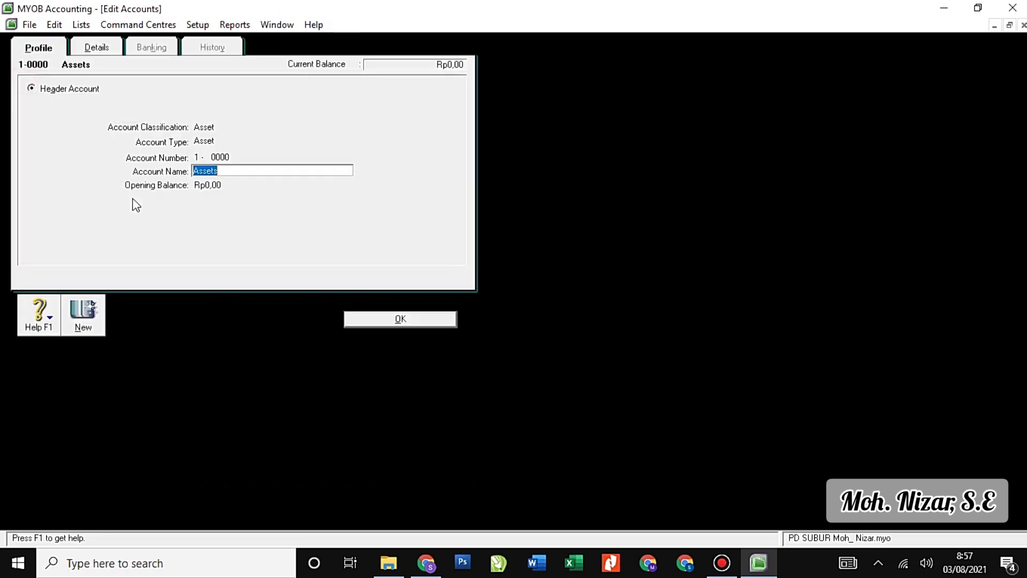
type("ASSETS")
left_click(378, 318)
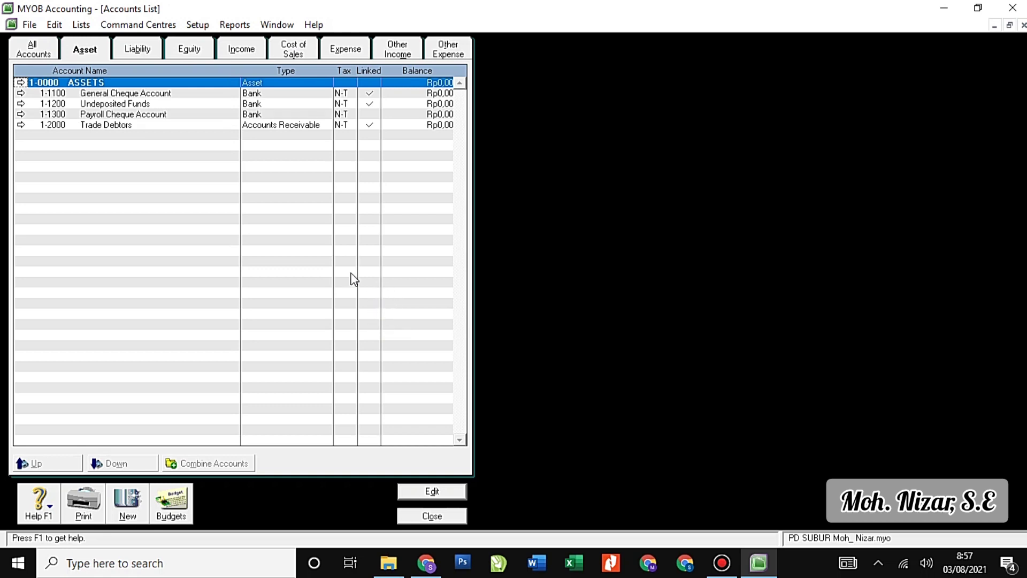
left_click(25, 95)
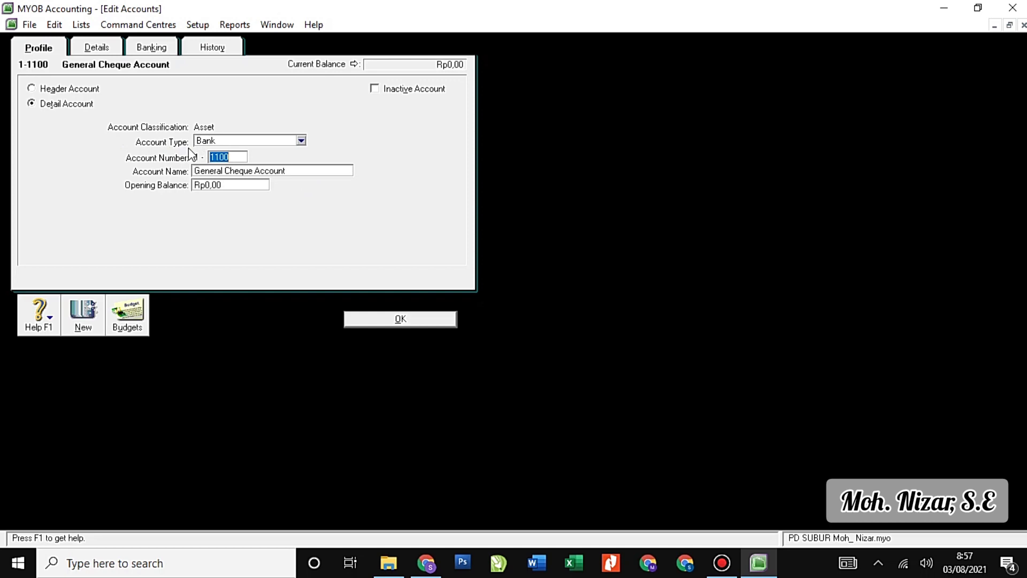
Review the Account Type choices for 1-1100, keeping it a Bank account.
left_click(301, 141)
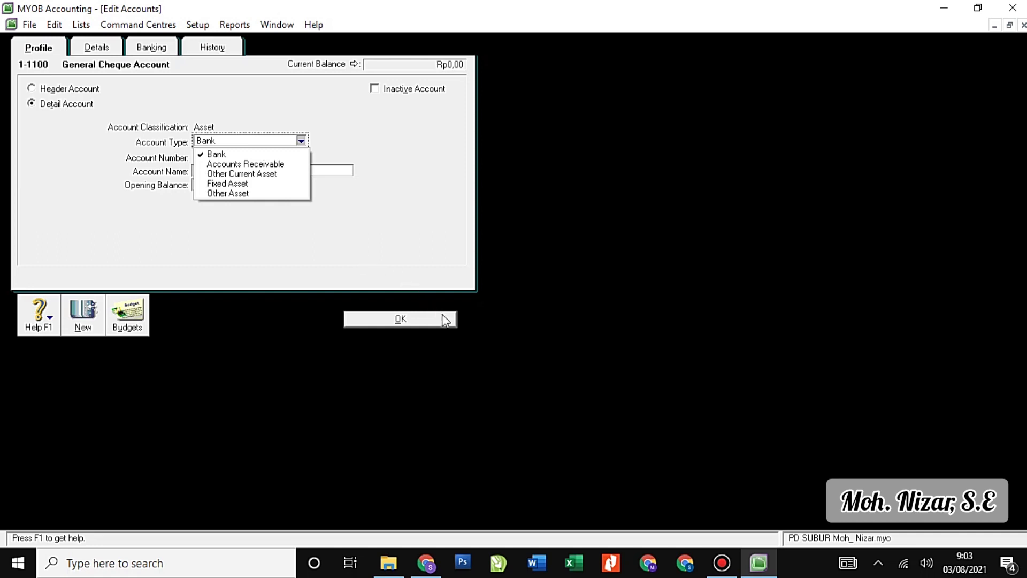
left_click(412, 332)
Review 2-2000 Trade Creditors' account type on the Liability tab, leaving it Accounts Payable.
left_click(405, 319)
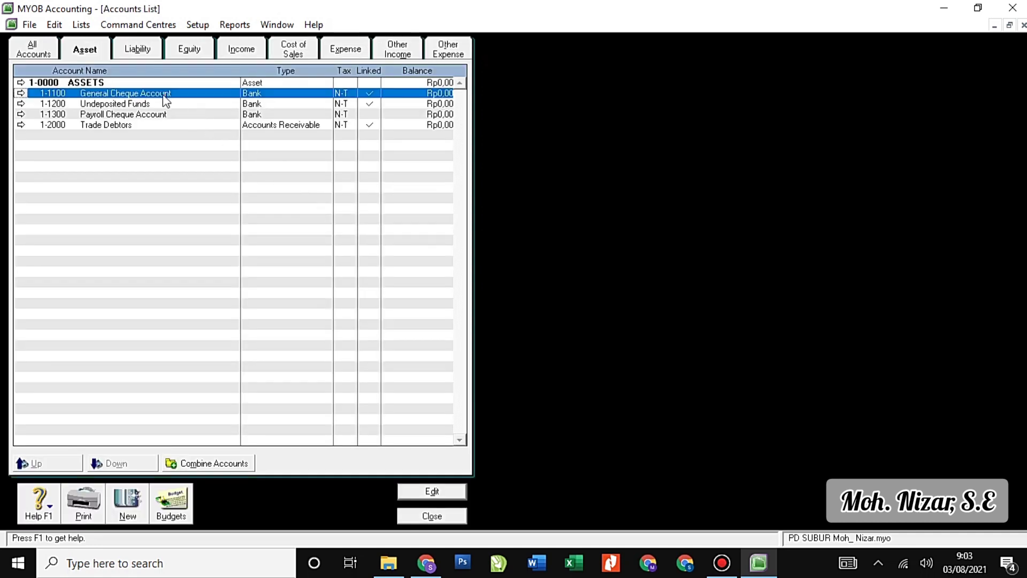
left_click(145, 48)
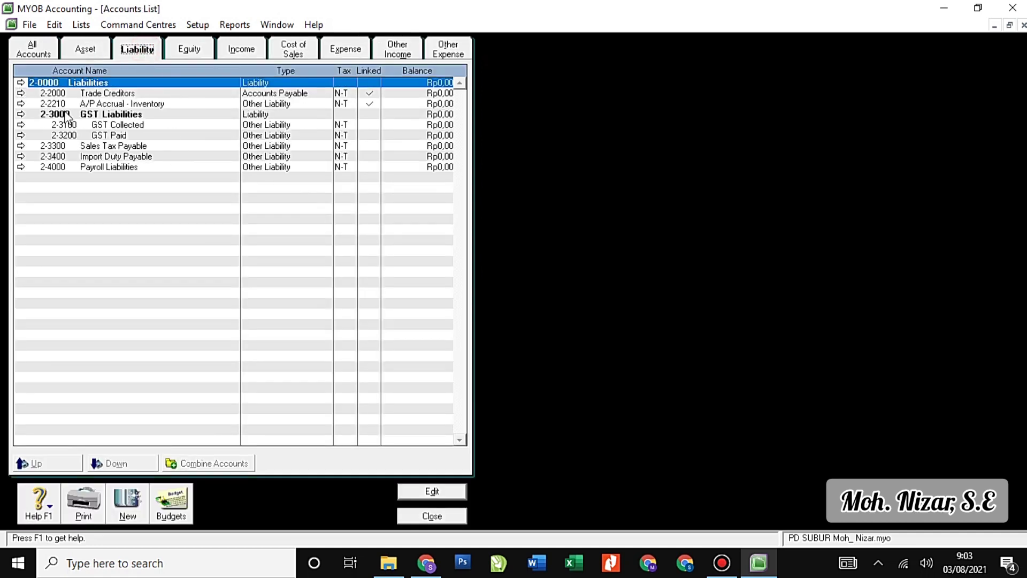
left_click(20, 93)
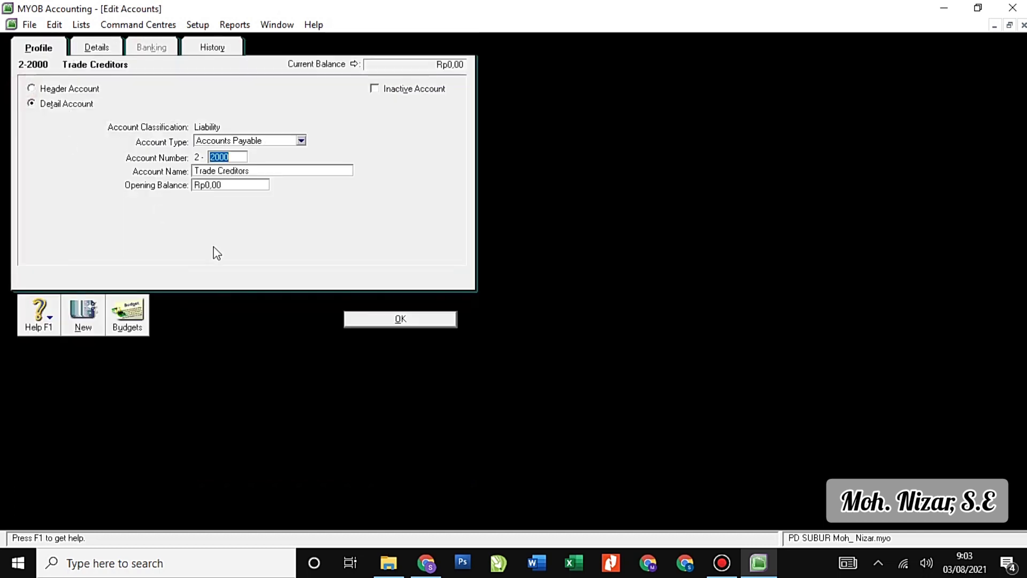
left_click(302, 140)
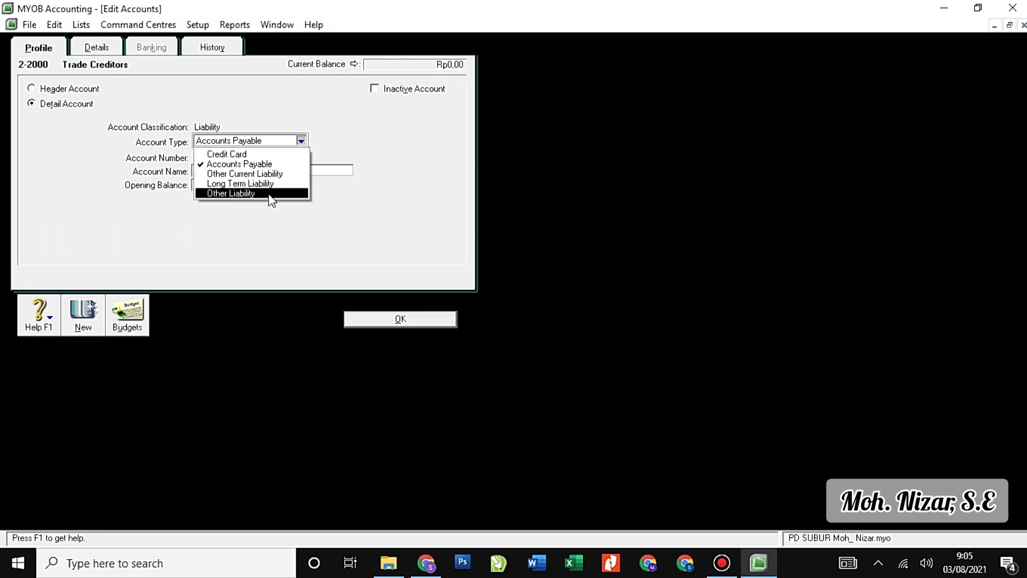
left_click(380, 281)
key("Escape")
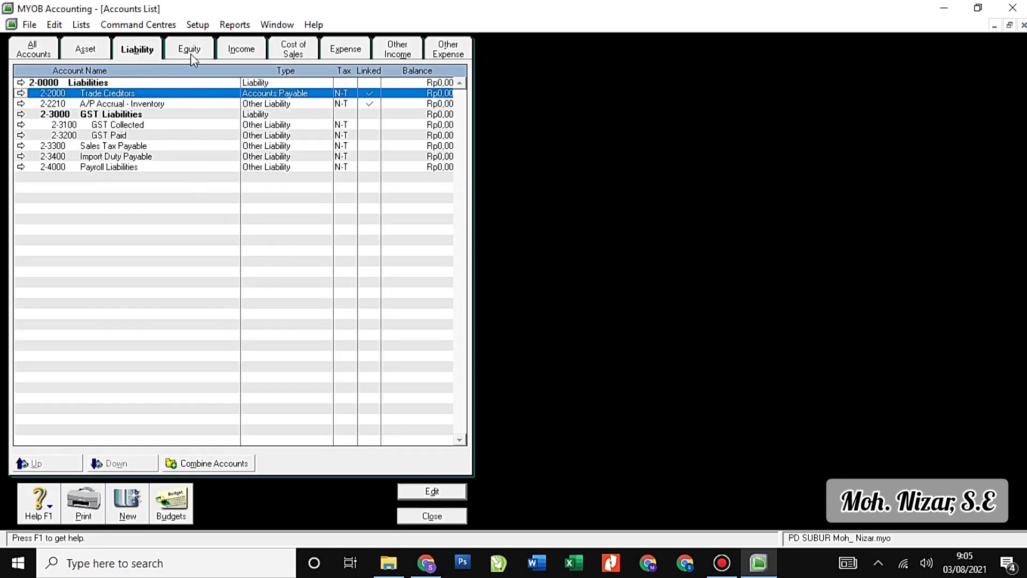
Open 3-2000 Paid Up Capital on the Equity tab and close it unchanged.
left_click(191, 51)
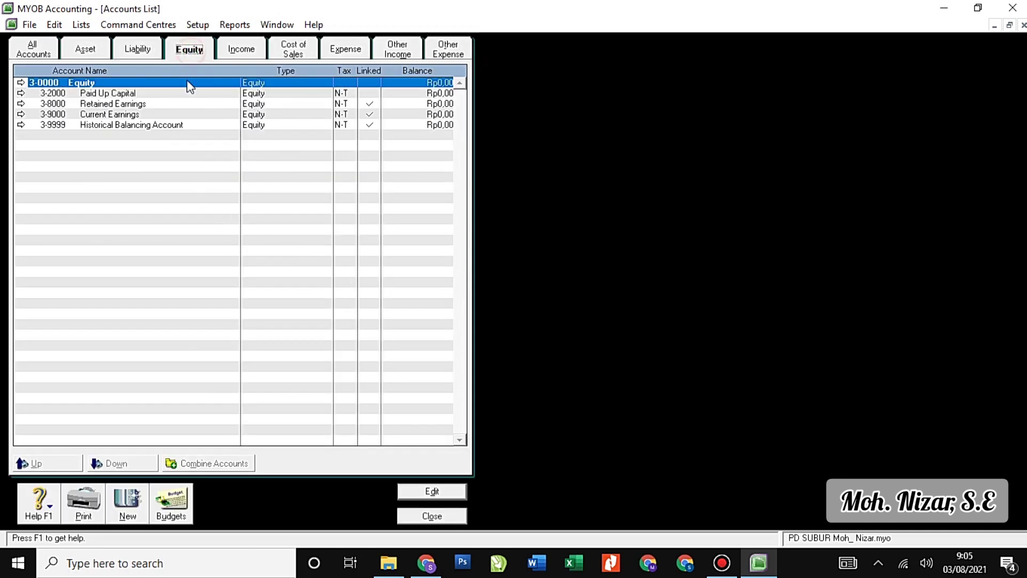
left_click(21, 94)
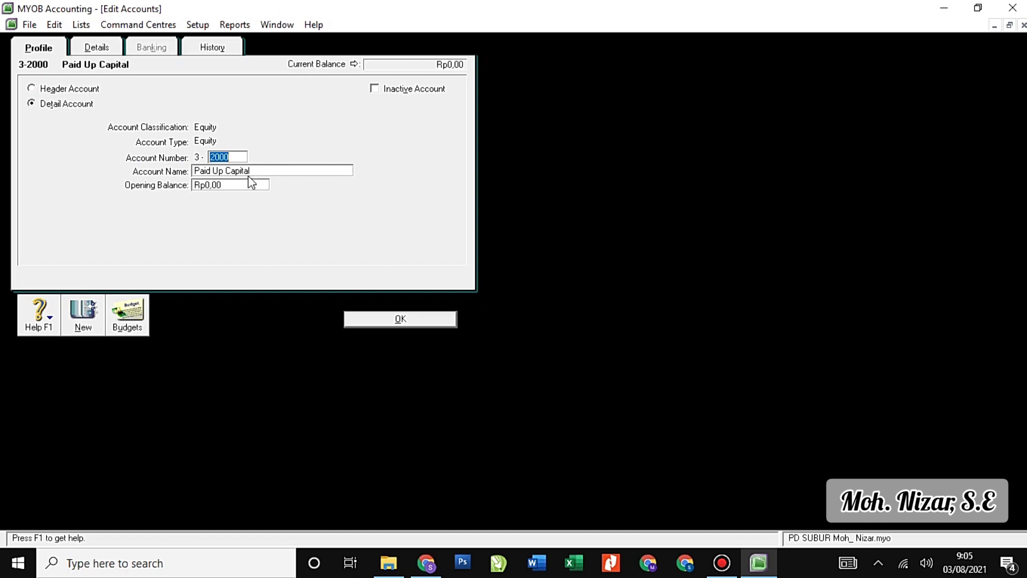
key("Escape")
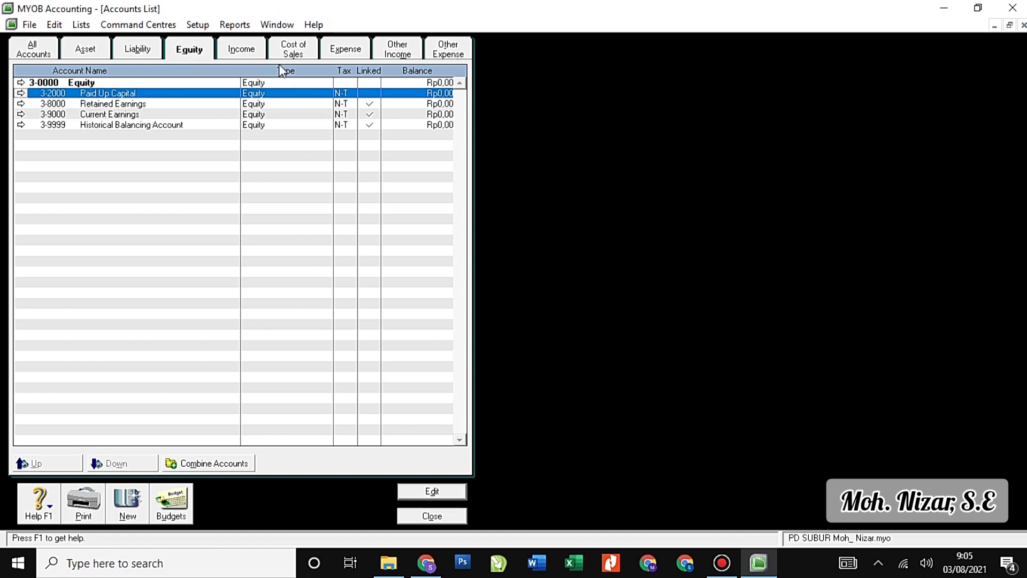
left_click(89, 52)
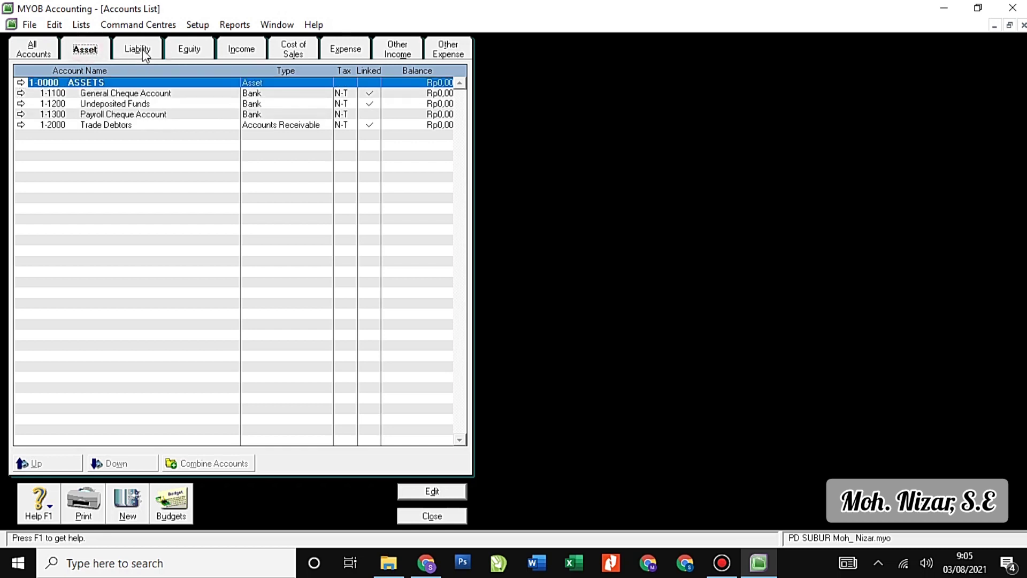
left_click(143, 51)
left_click(89, 54)
left_click(138, 49)
left_click(91, 51)
left_click(202, 26)
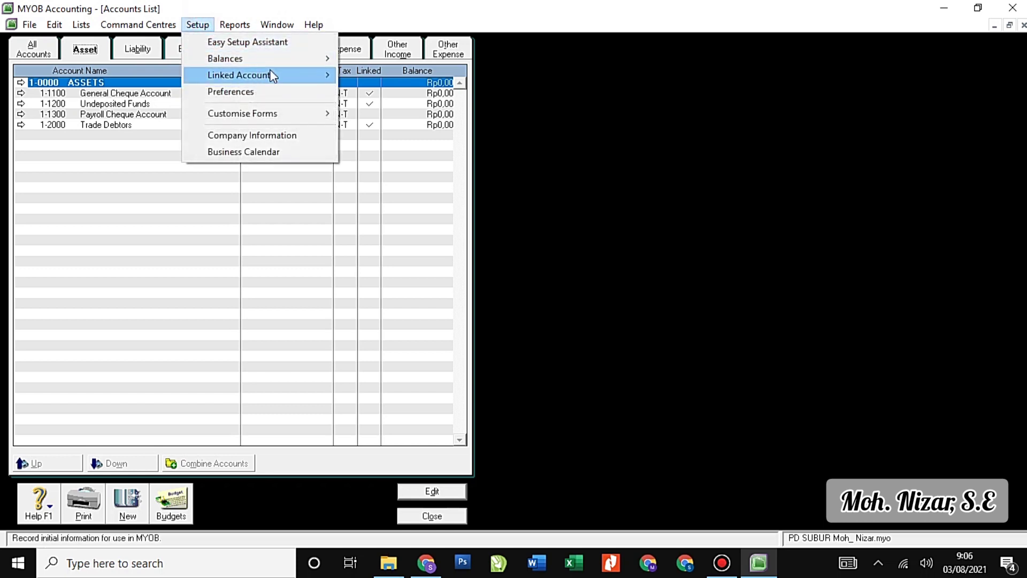
mouse_move(248, 75)
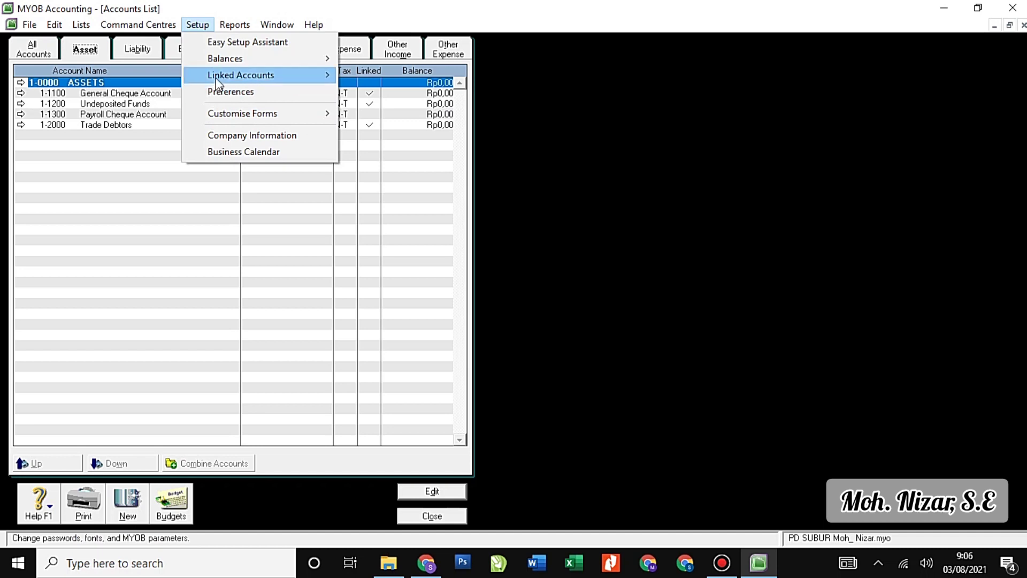
left_click(120, 167)
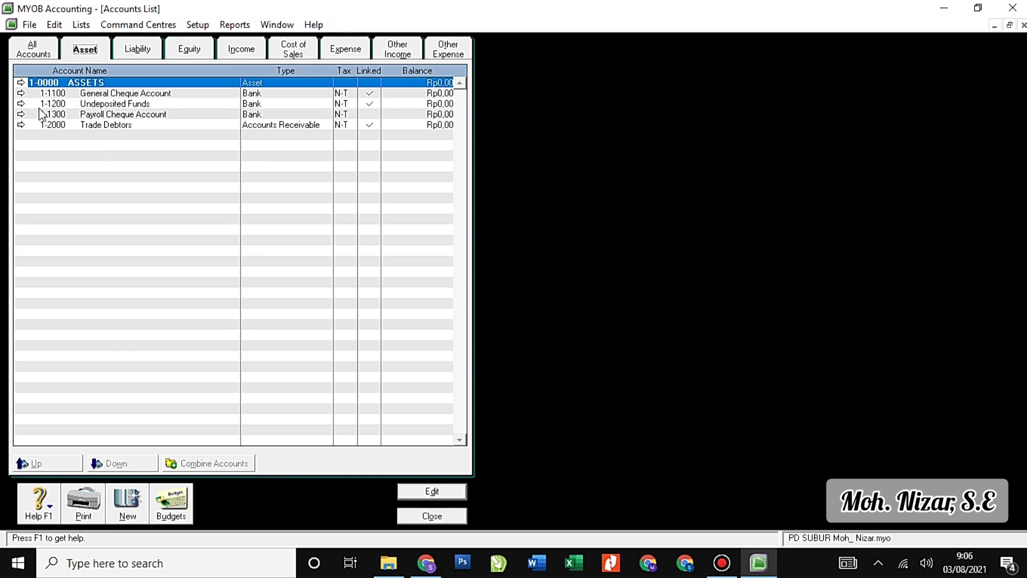
Renumber General Cheque Account to 1-1110 and rename it Cash in Bank.
left_click(21, 93)
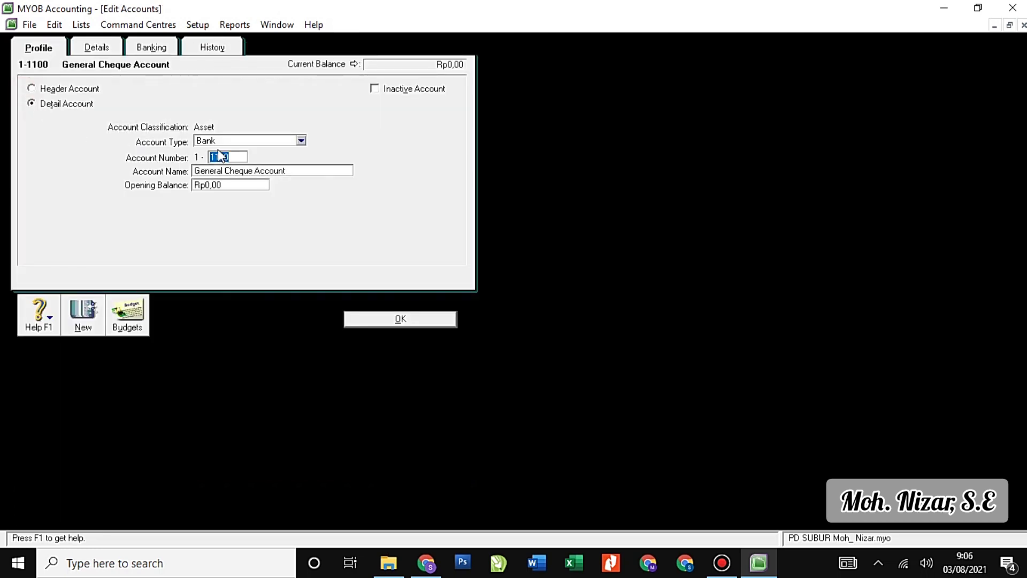
type("1110")
type("cAS")
key("BackSpace")
key("BackSpace")
key("BackSpace")
type("Cash in Ban")
left_click(412, 319)
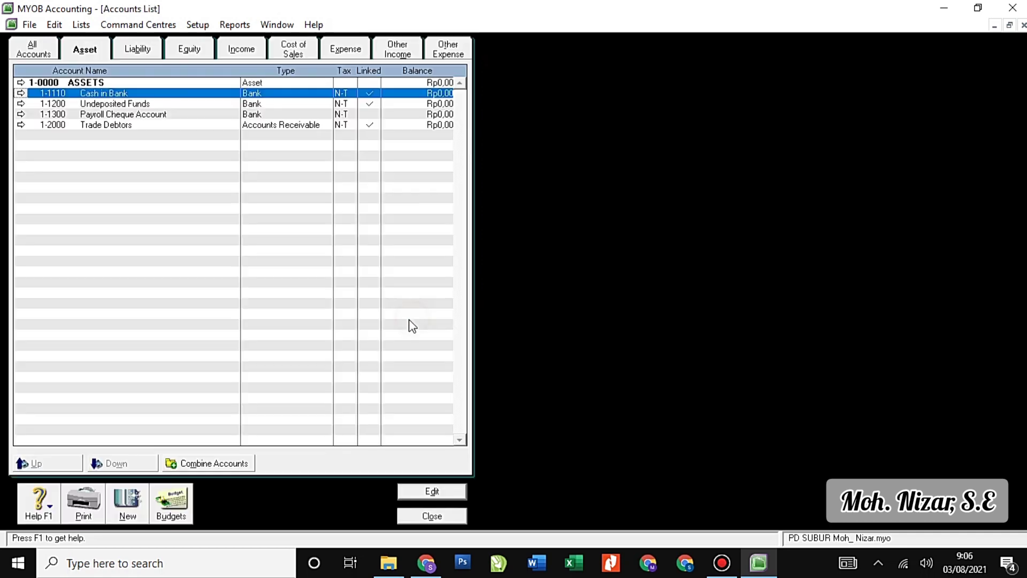
Renumber Undeposited Funds to 1-1130.
left_click(21, 103)
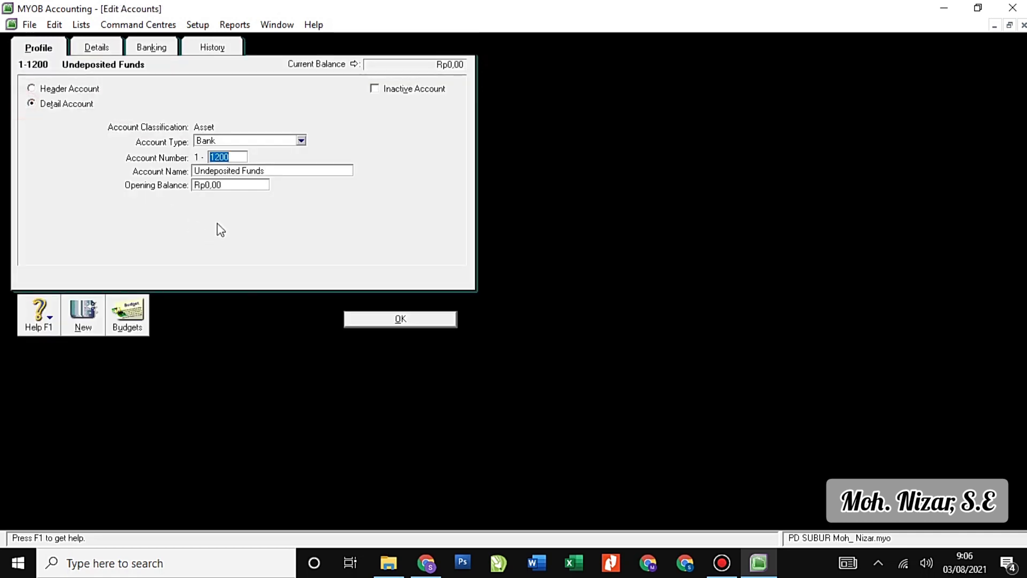
type("113")
left_click(408, 319)
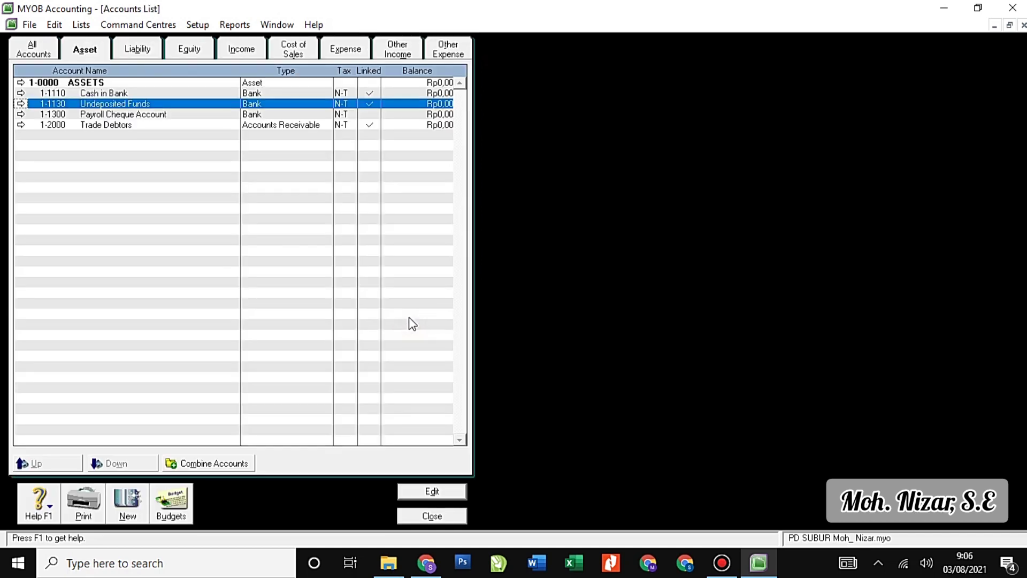
Renumber Payroll Cheque Account to 1-1120 and rename it Petty Cash.
left_click(24, 115)
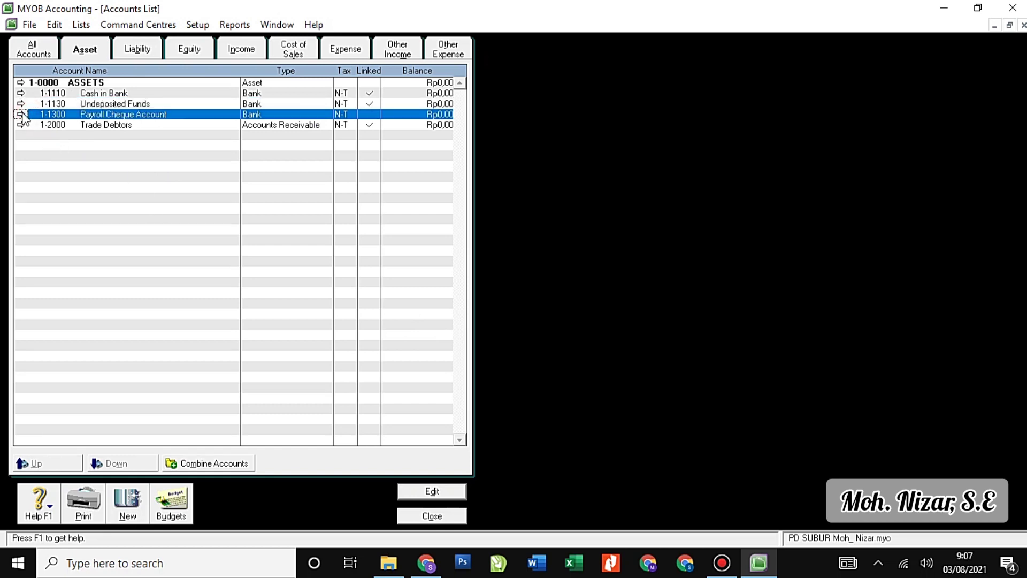
left_click(21, 114)
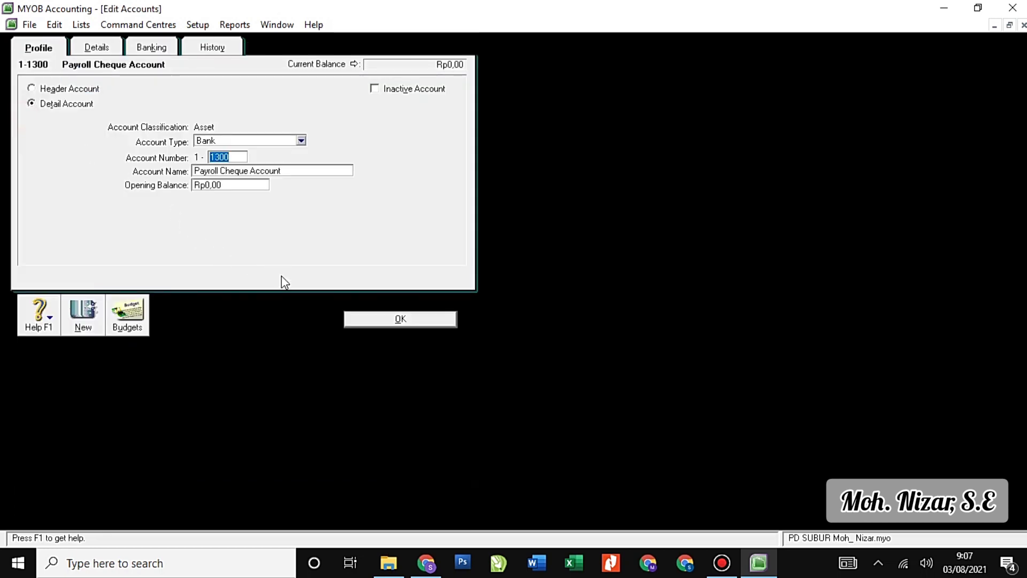
type("112")
key("Tab")
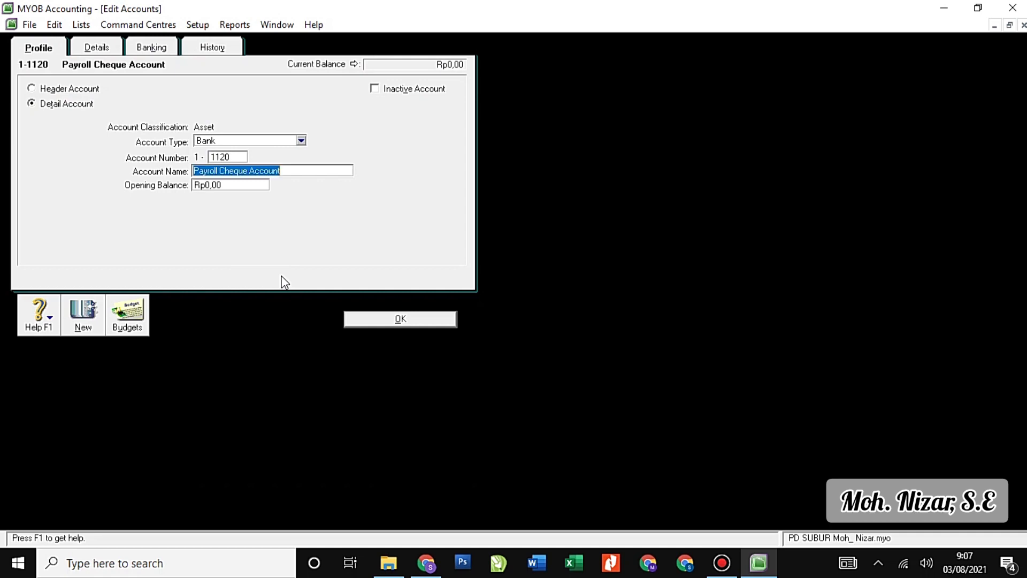
type("Petty Ca")
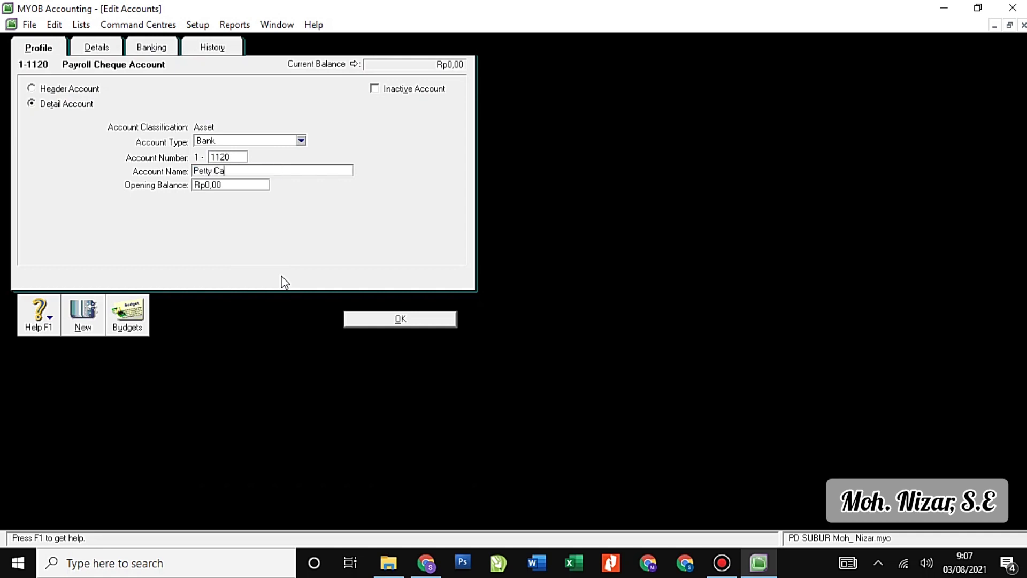
type("sh")
left_click(363, 319)
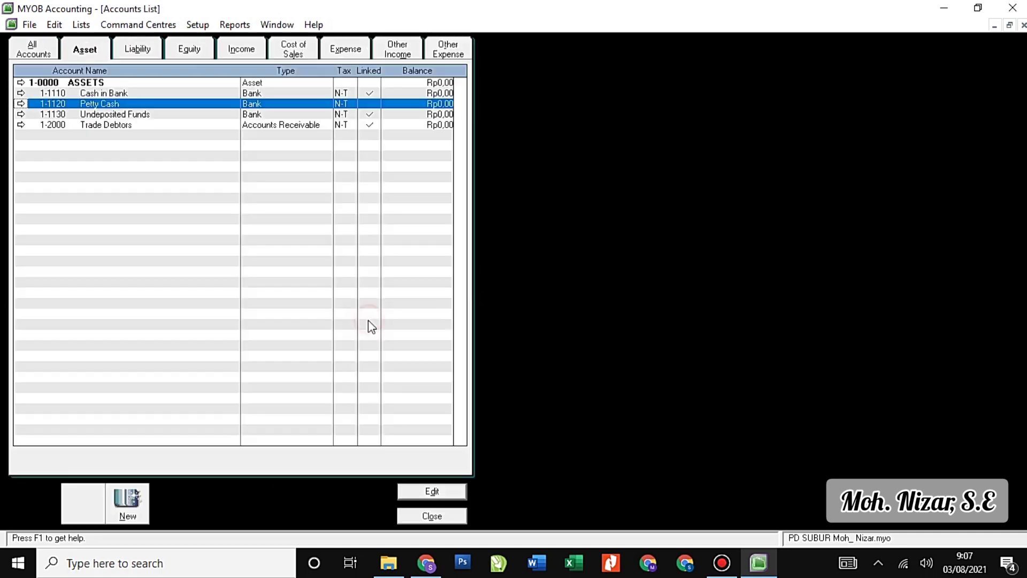
Renumber Trade Debtors to 1-1210 and rename it Accounts Receivable.
left_click(21, 126)
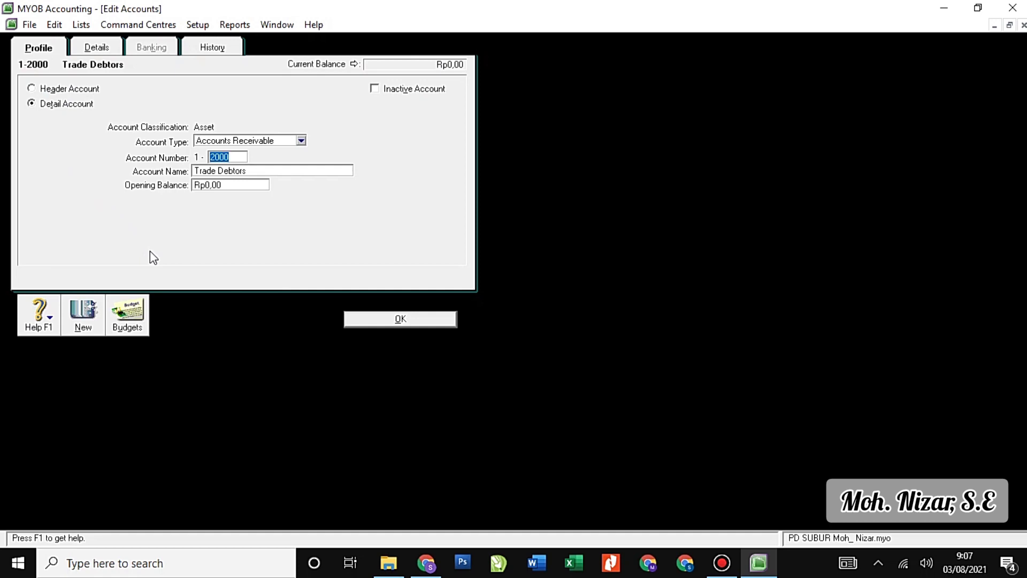
type("1210")
key("Tab")
type("Ac")
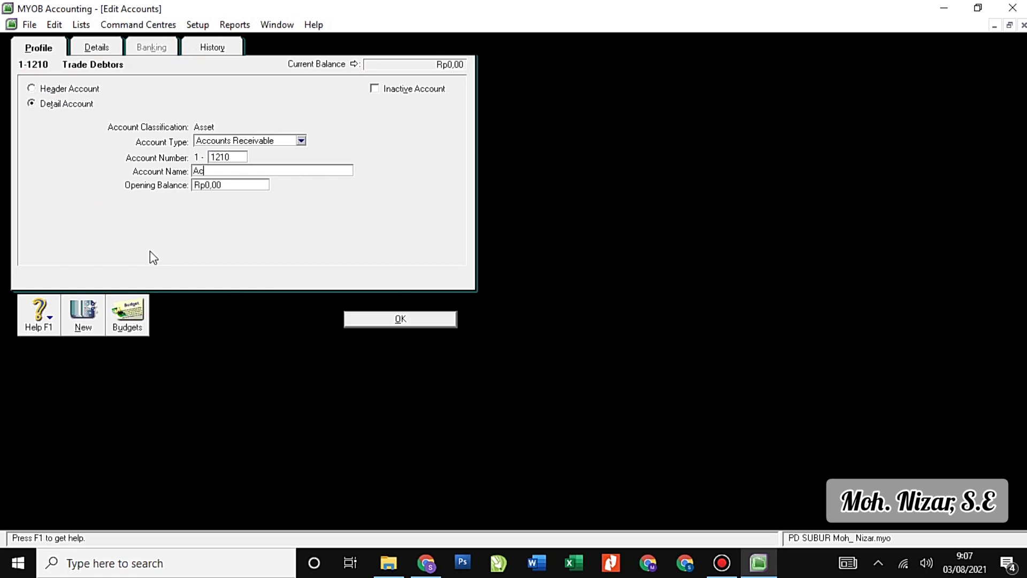
type("counts Receivable")
left_click(361, 319)
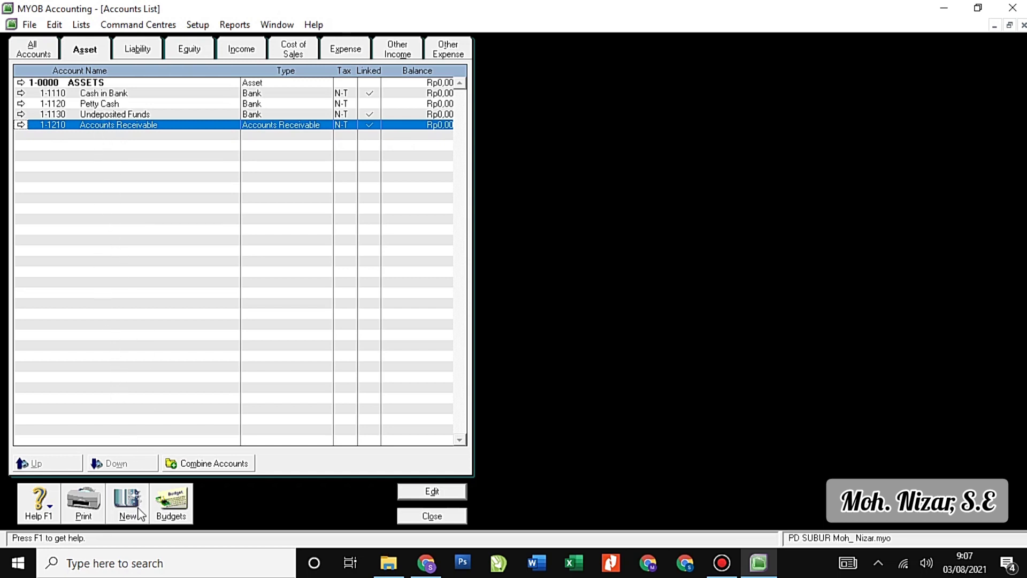
Create a new Header Account numbered 1-1100 named Current Asset and save it.
left_click(138, 512)
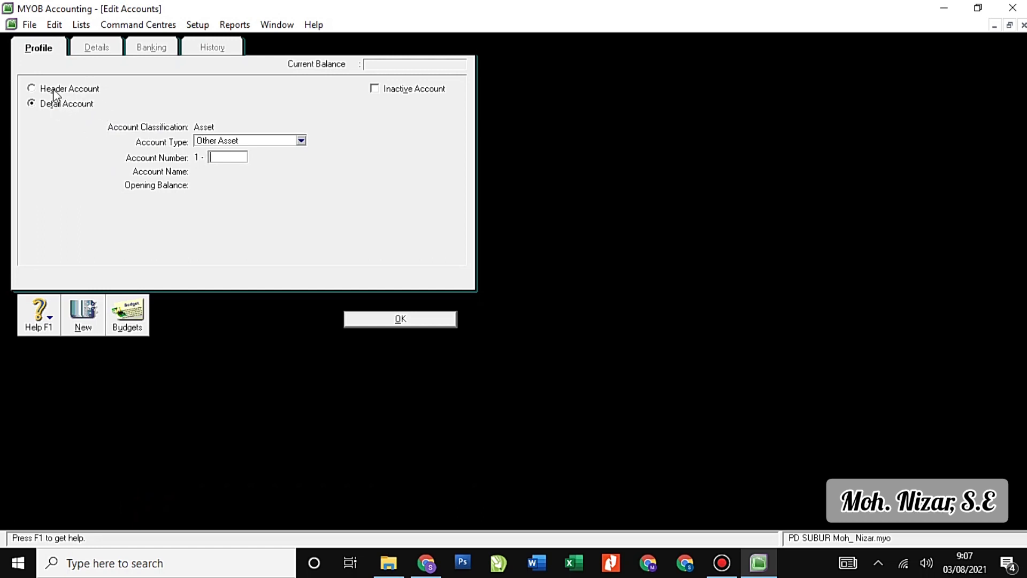
left_click(54, 90)
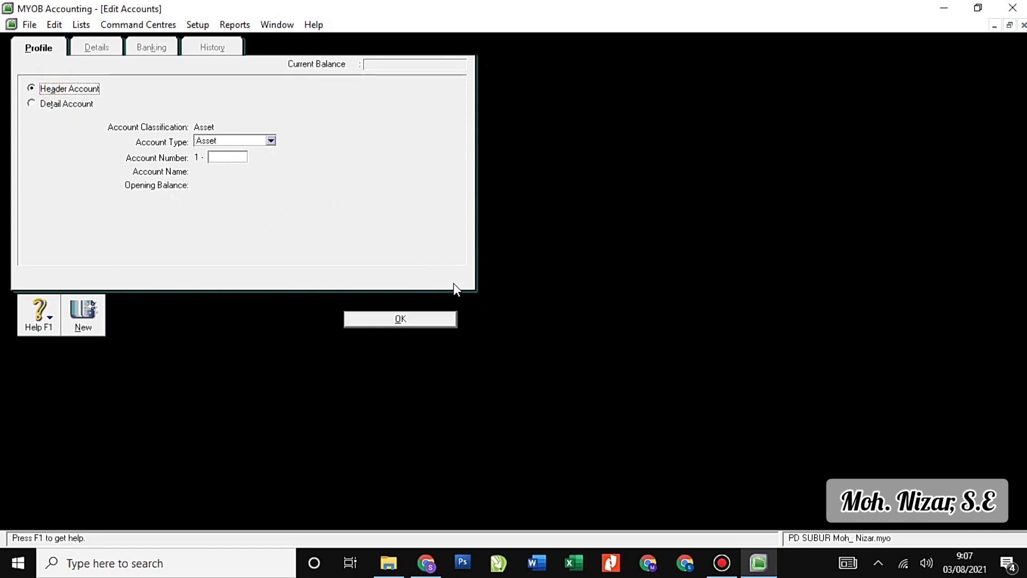
left_click(94, 105)
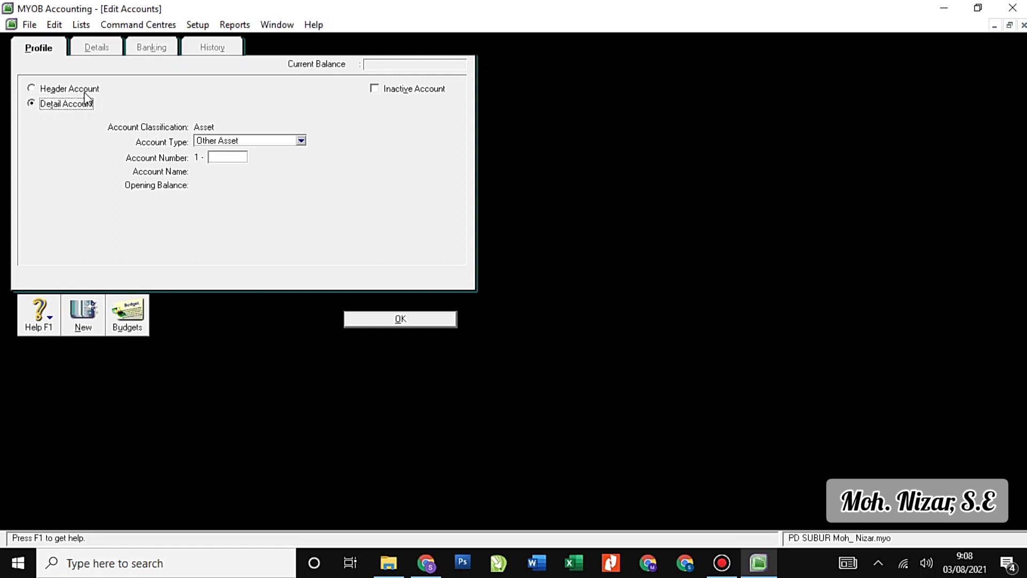
left_click(223, 156)
left_click(81, 92)
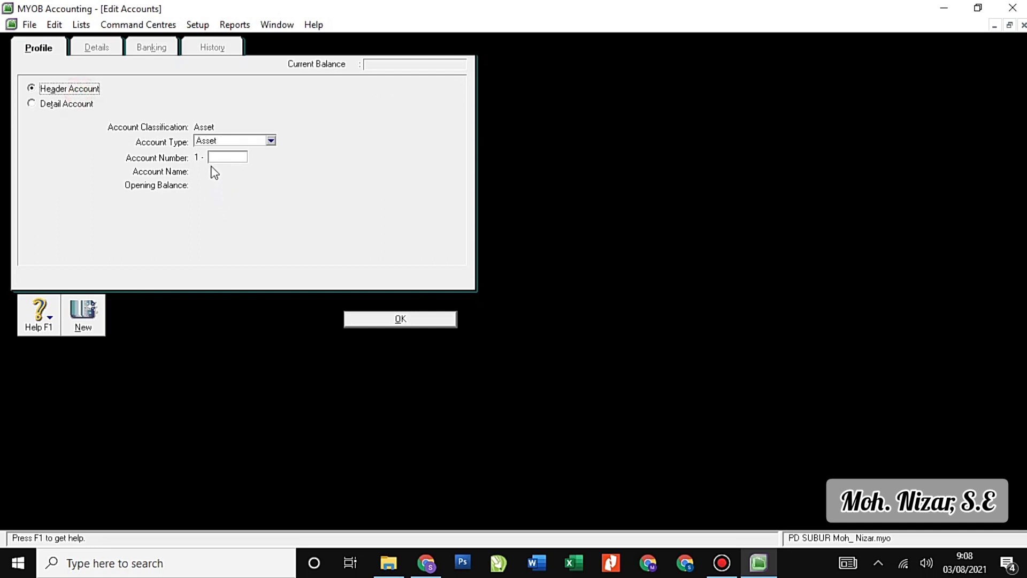
left_click(223, 156)
type("1100")
key("Tab")
type("Curre")
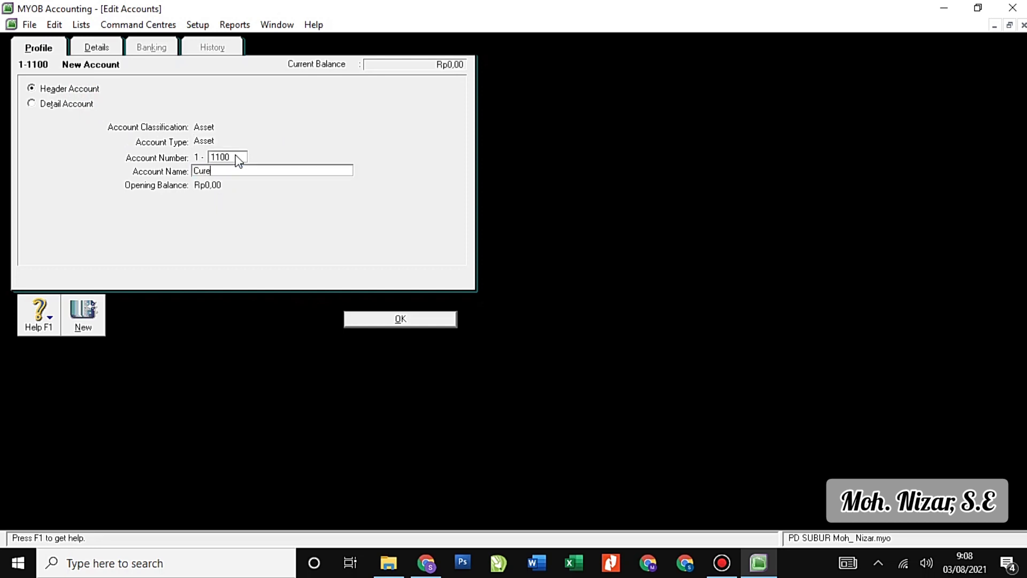
type("nt Asset")
left_click(385, 324)
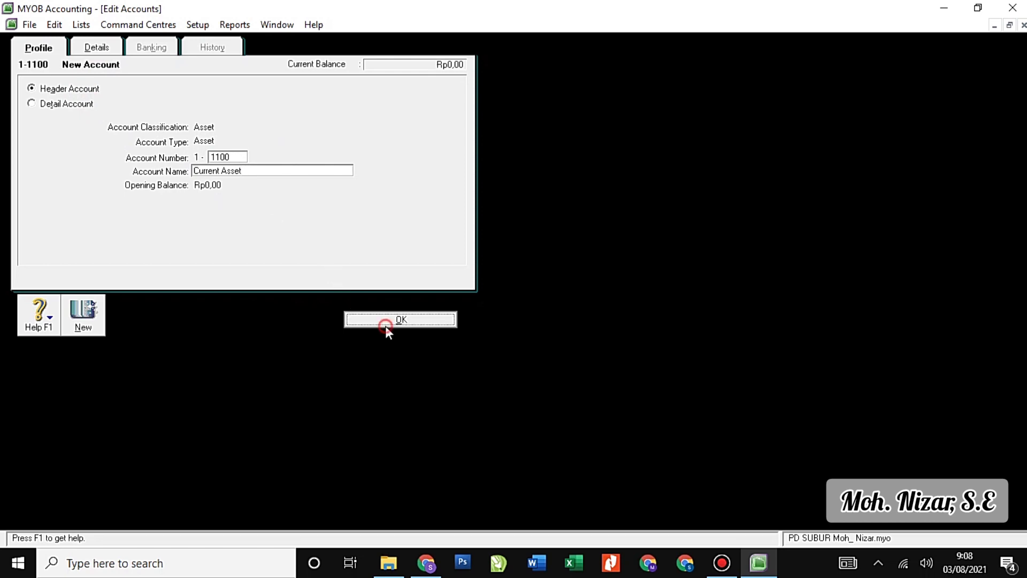
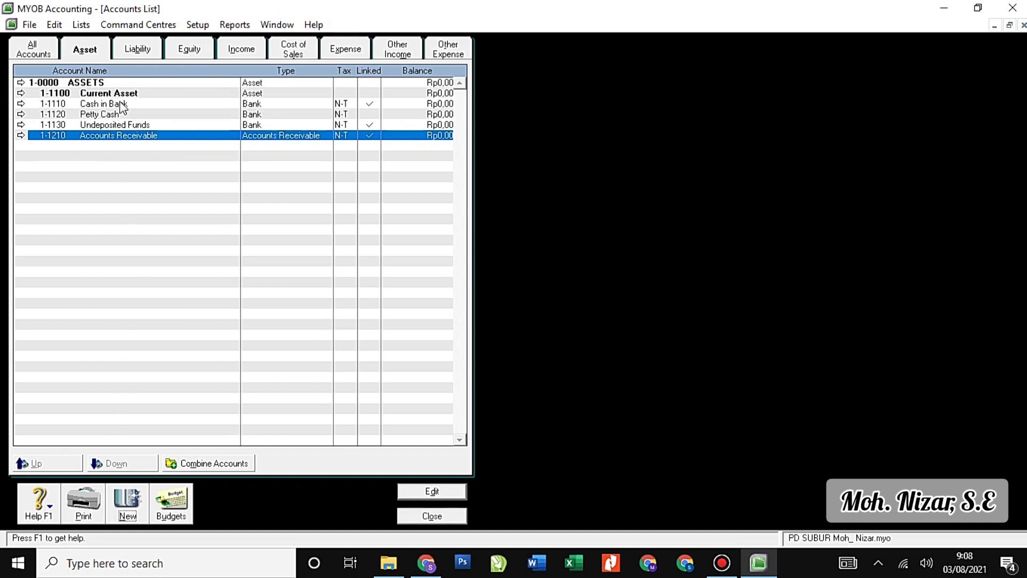
Attempt a 1-1100 header account, dismiss the duplicate-number warning and cancel the form.
left_click(138, 504)
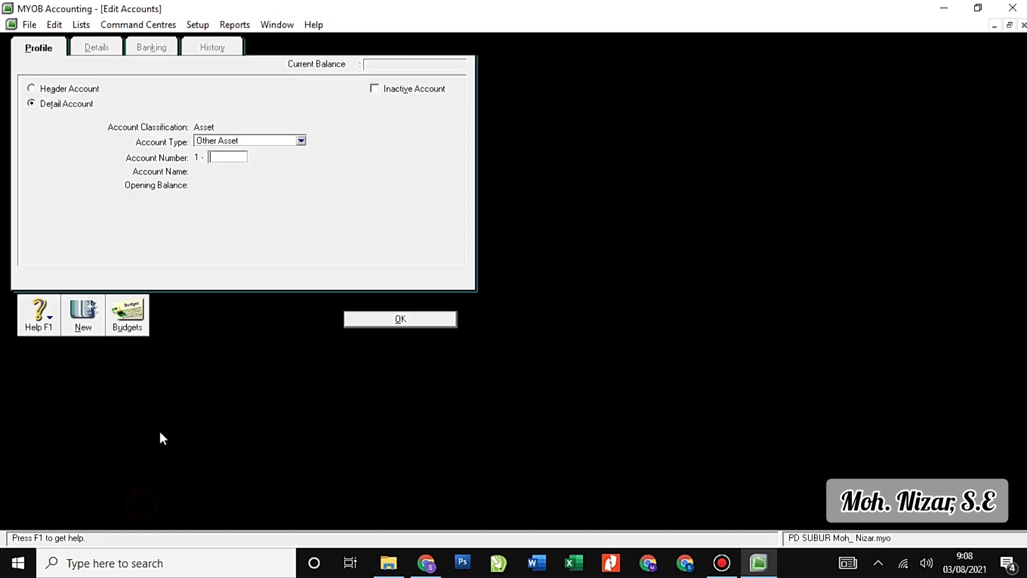
left_click(75, 89)
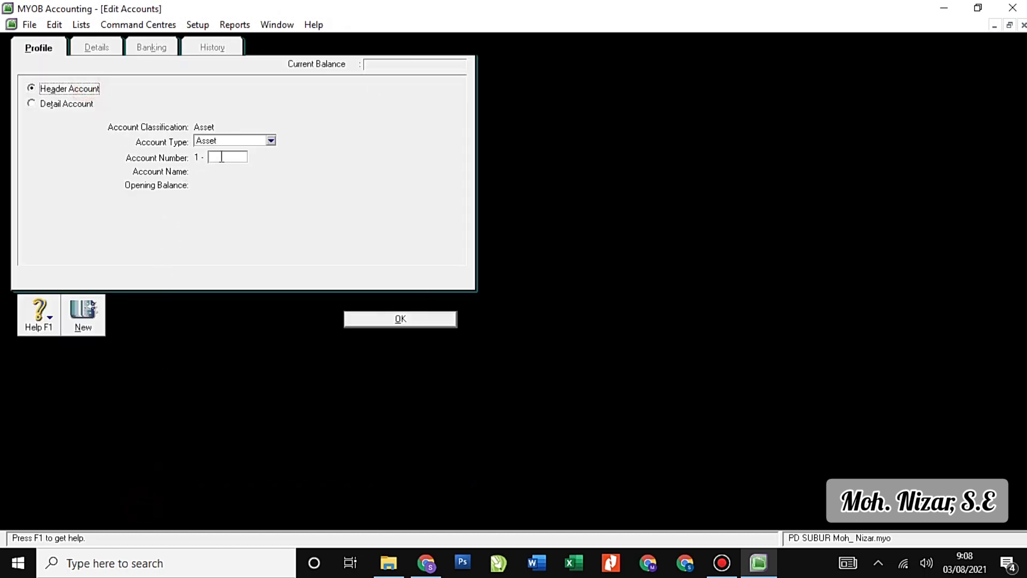
type("1100")
left_click(86, 321)
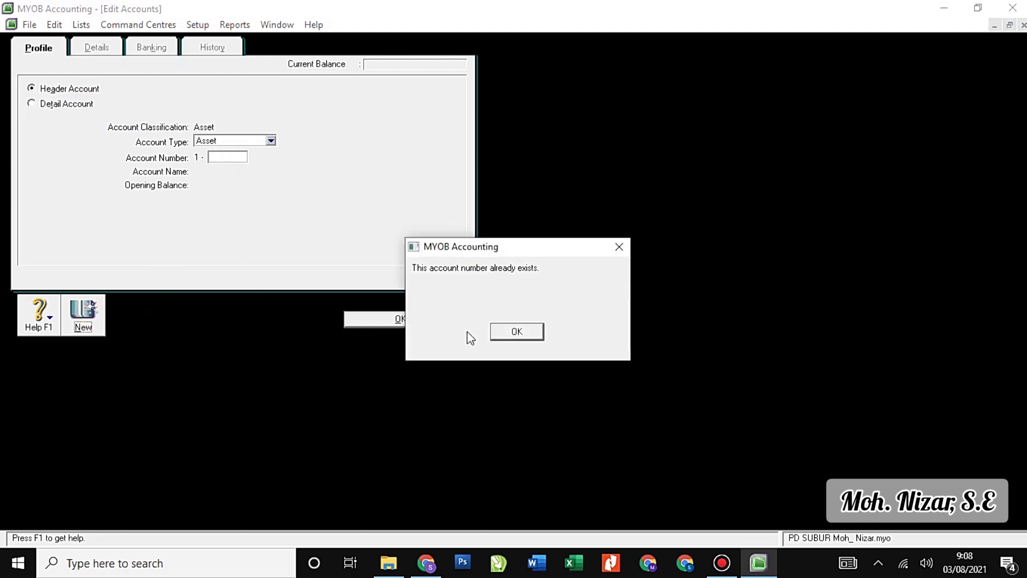
left_click(516, 332)
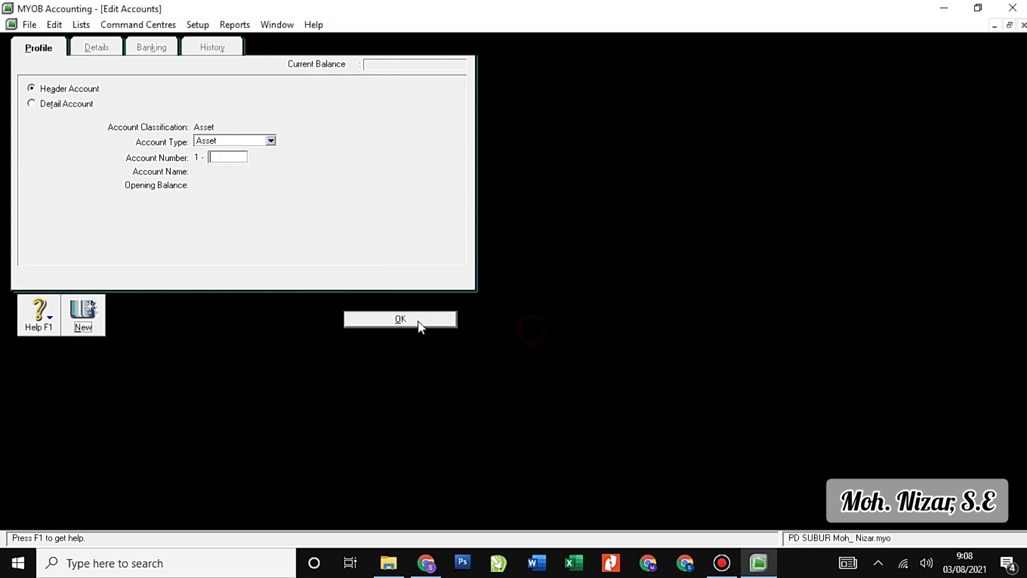
left_click(409, 320)
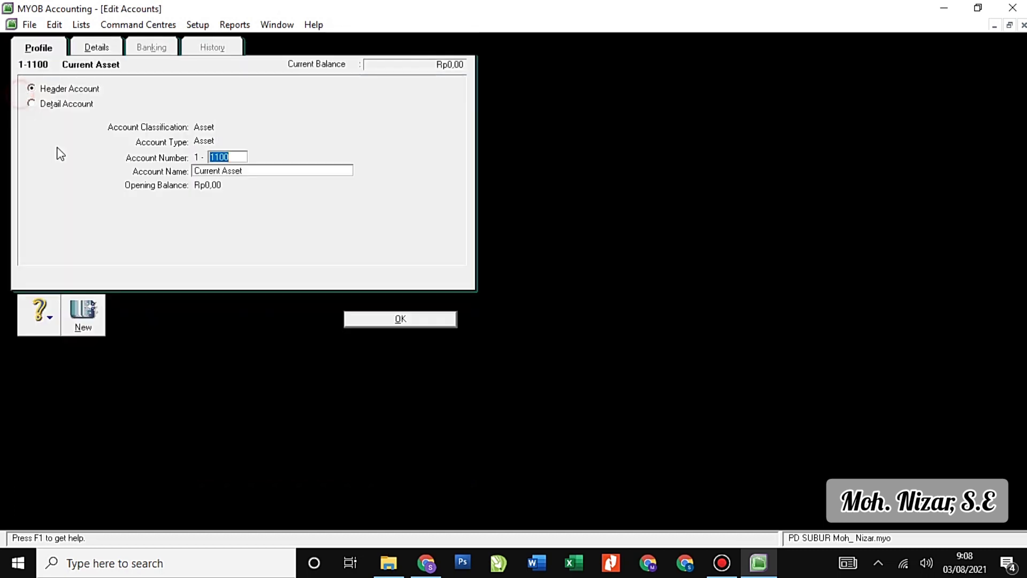
Renumber the Current Asset header to 1-1000.
left_click(20, 93)
type("1000")
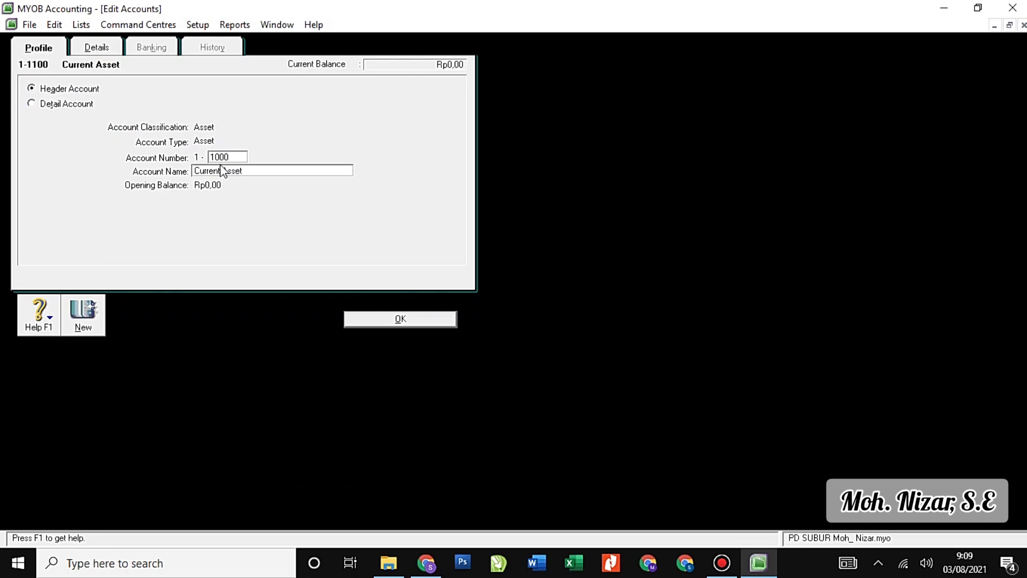
left_click(395, 318)
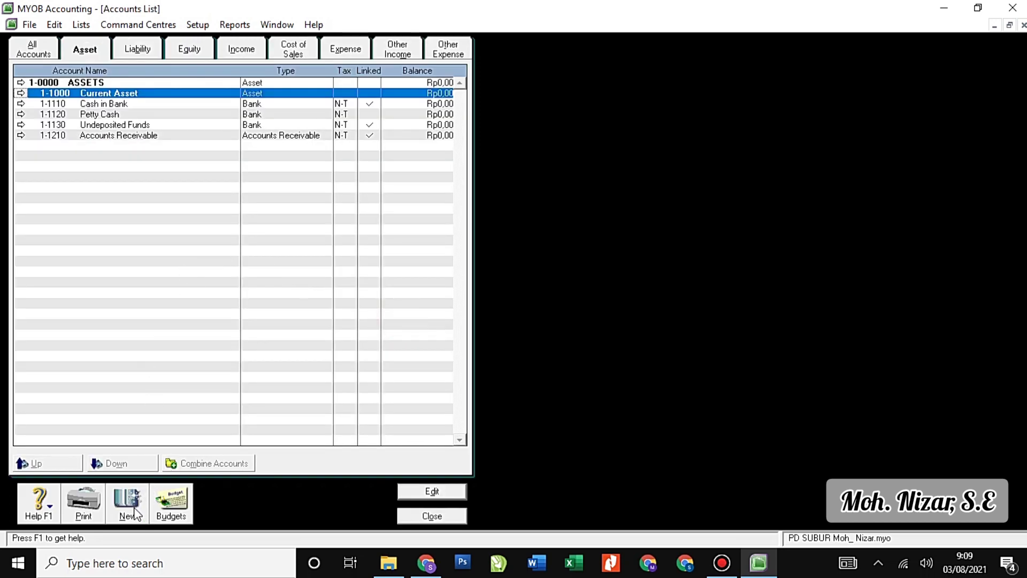
Create a new 1-1100 header account named Cash.
left_click(128, 506)
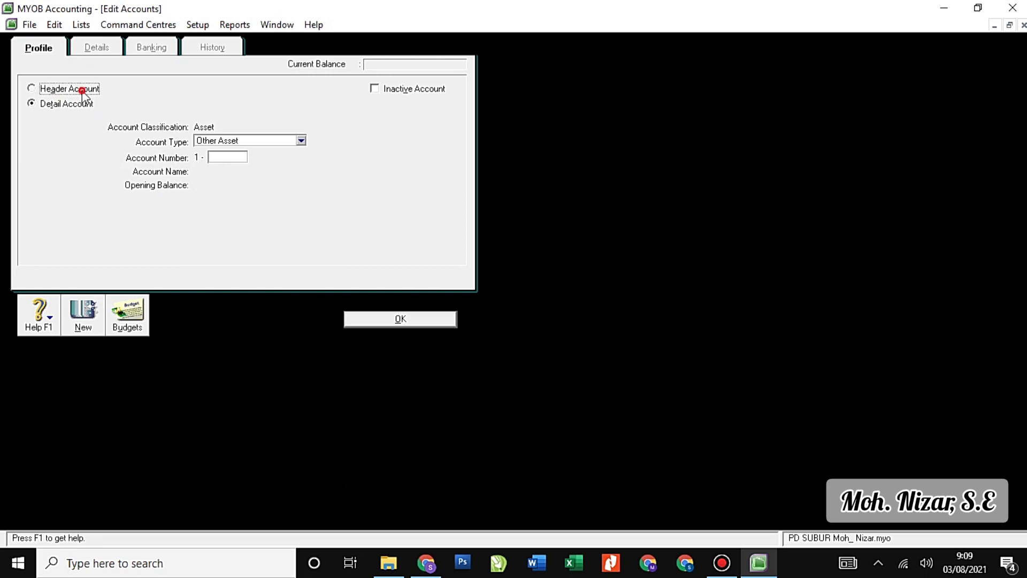
left_click(84, 90)
left_click(233, 158)
type("1100")
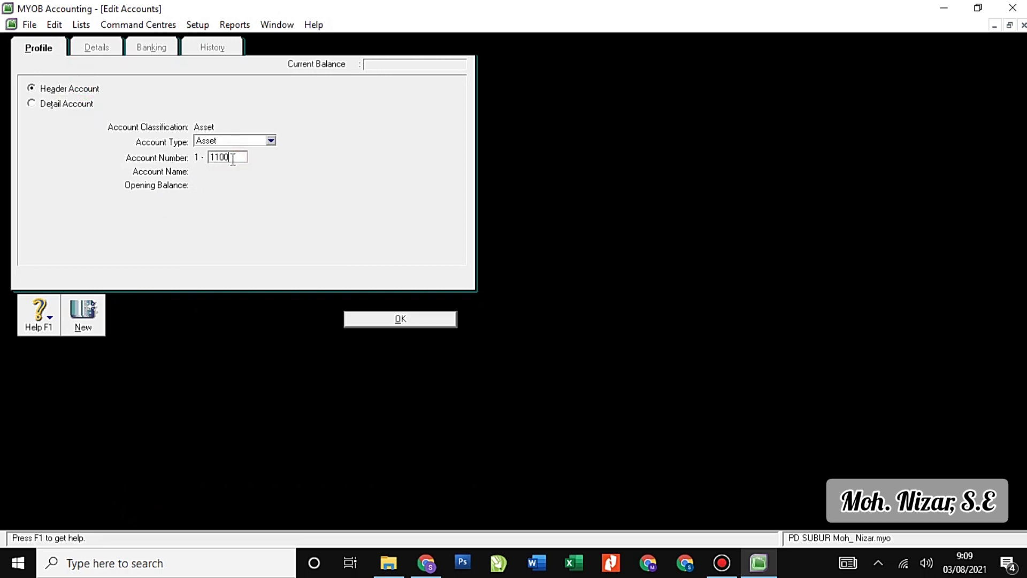
key("Tab")
type("C")
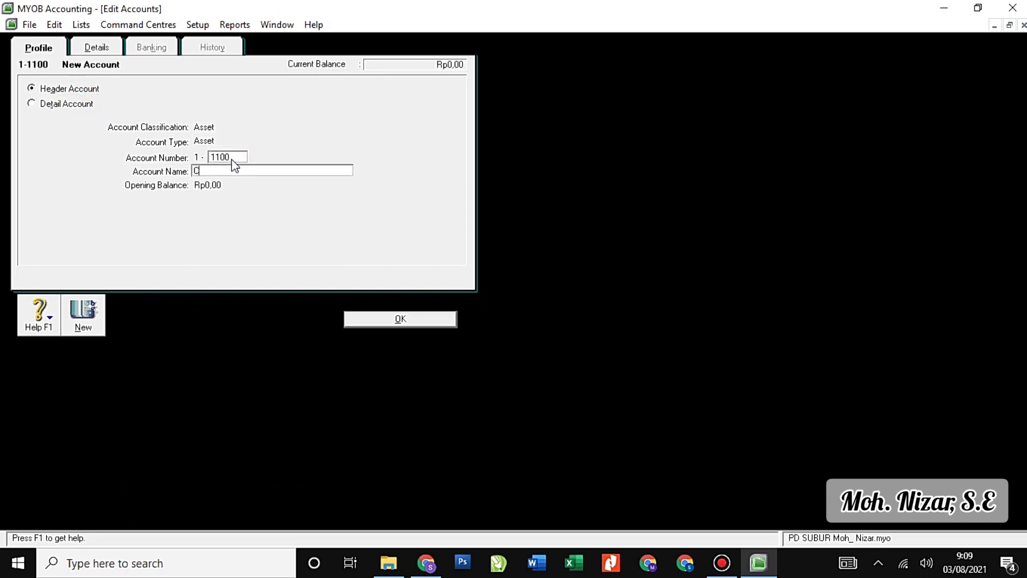
type("ash")
left_click(387, 320)
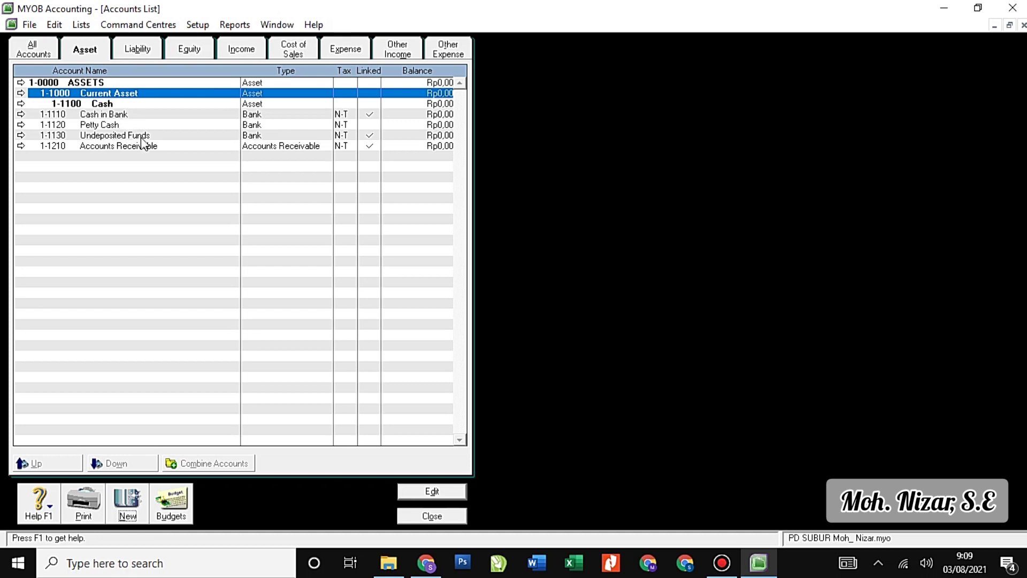
Nest Cash in Bank, Petty Cash and Undeposited Funds under the Cash header.
left_click(137, 115)
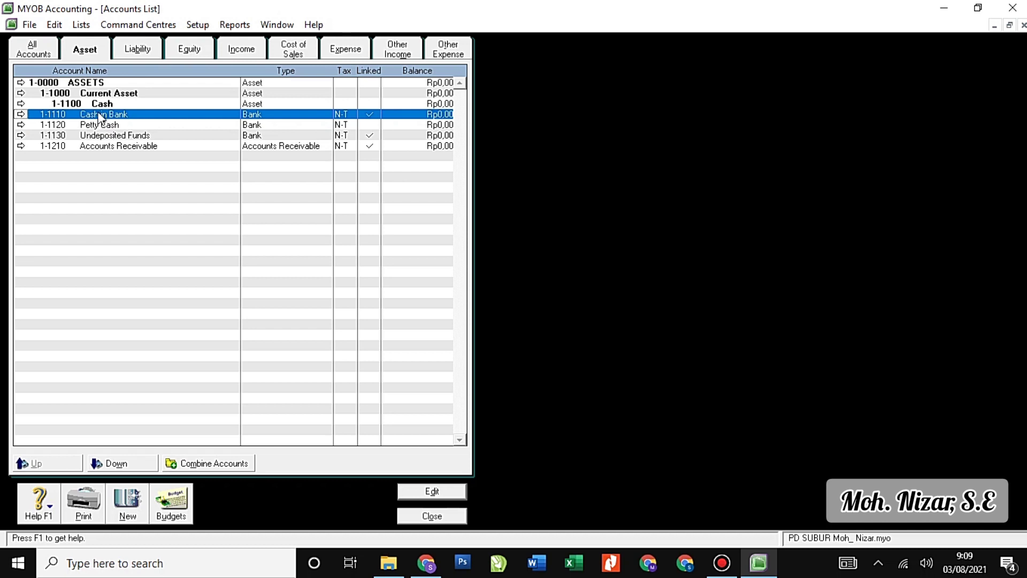
left_click(130, 463)
left_click(126, 129)
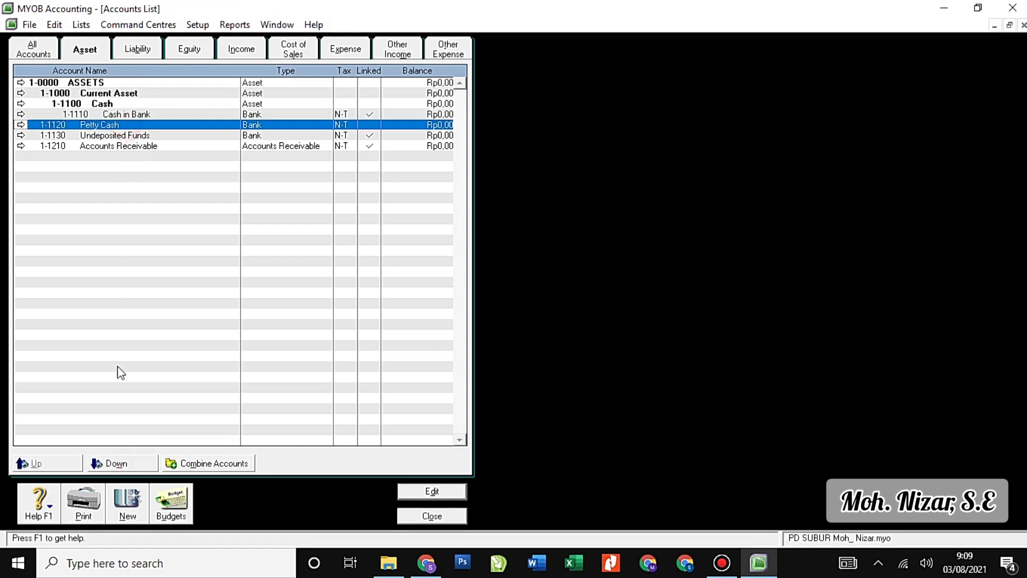
left_click(114, 463)
left_click(126, 137)
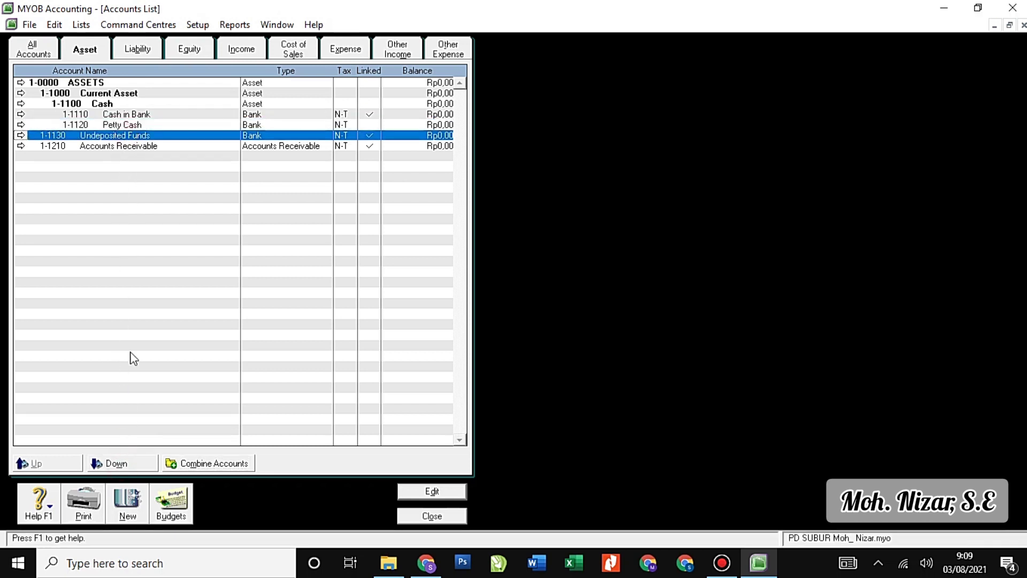
left_click(140, 464)
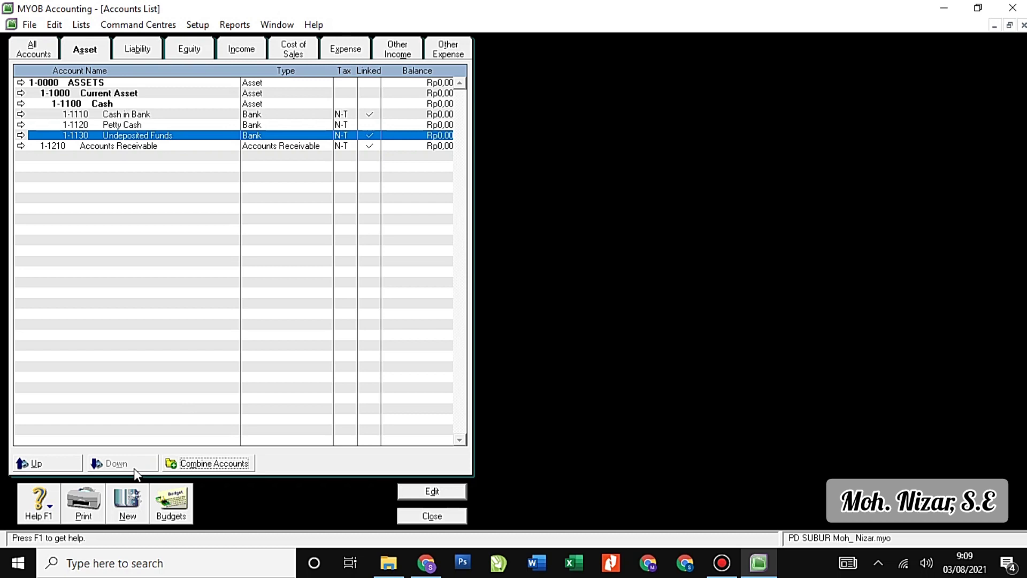
Create a 1-1200 header account named Accounts Receivable.
left_click(125, 500)
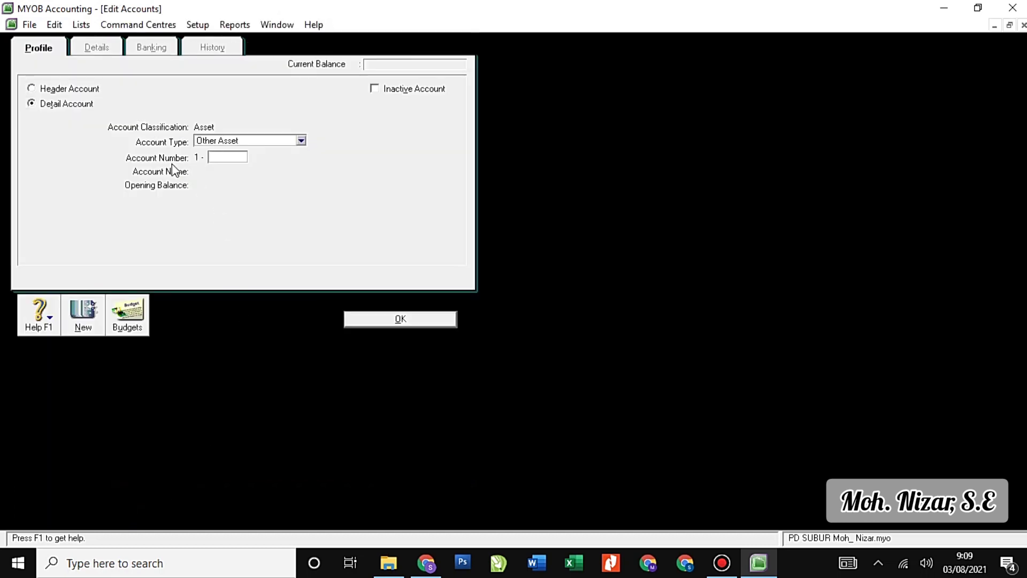
left_click(86, 90)
left_click(236, 156)
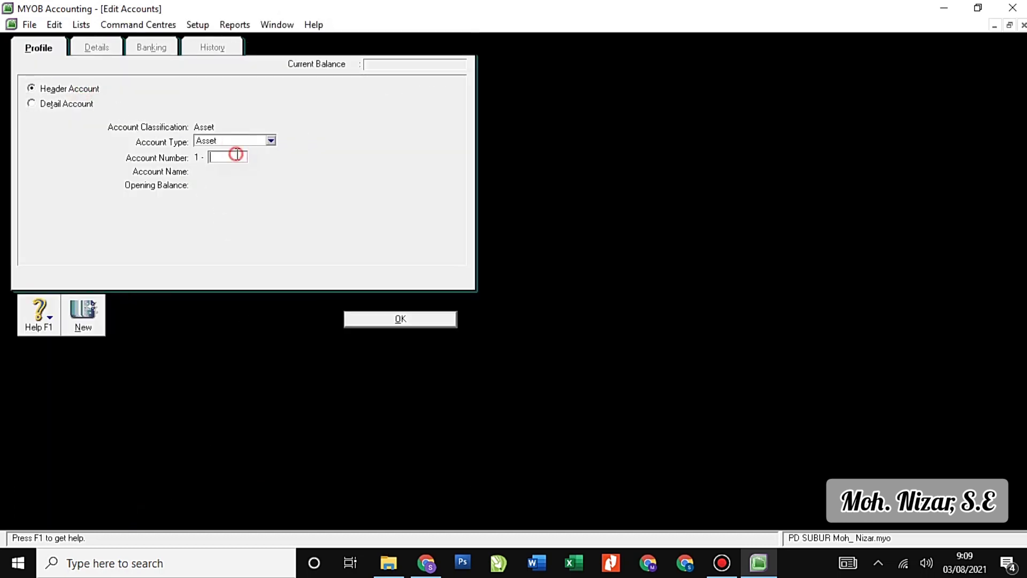
type("1200")
key("Tab")
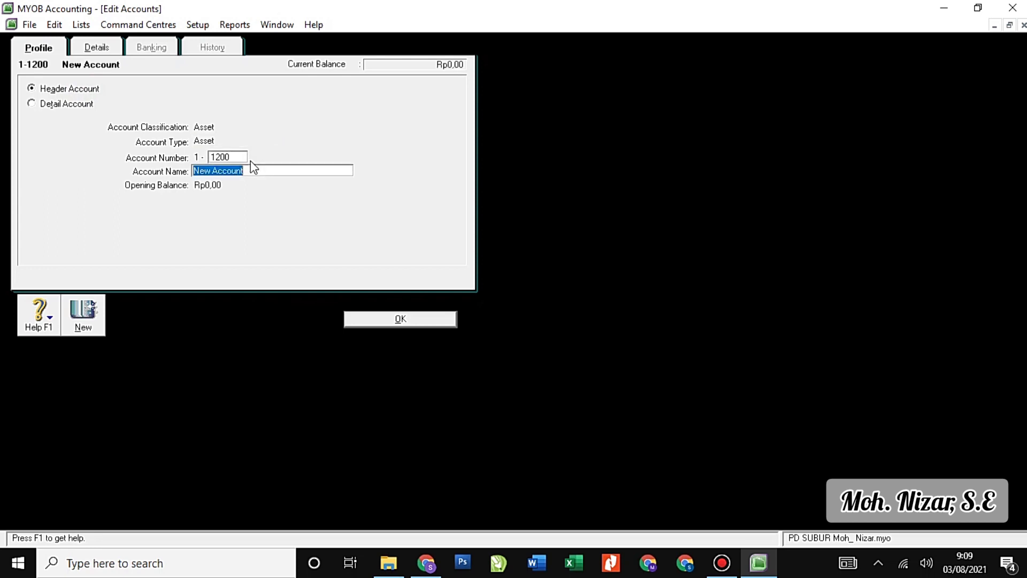
type("Accounts Receivable")
left_click(386, 316)
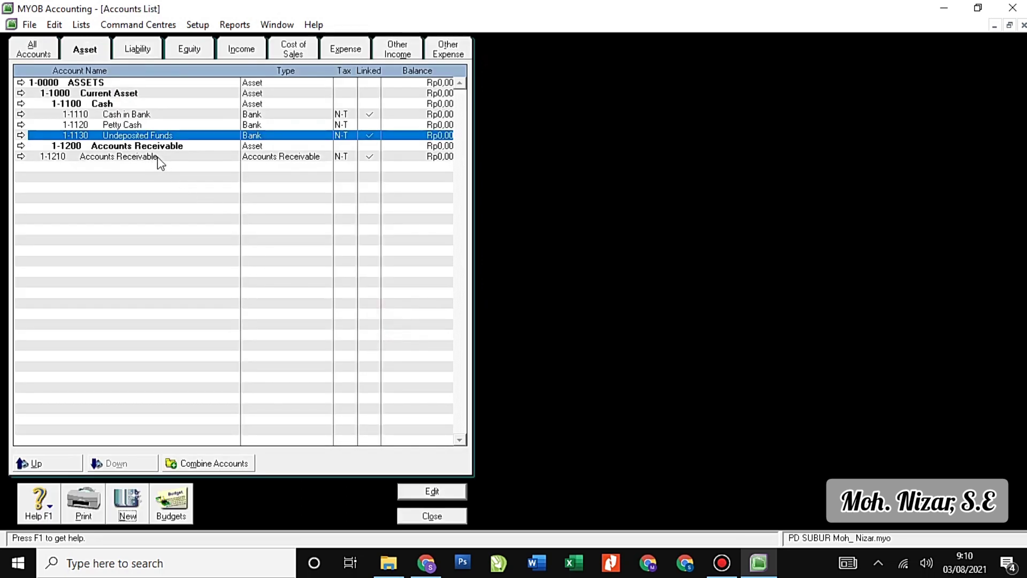
Indent 1-1210 Accounts Receivable beneath the new 1-1200 header.
left_click(157, 159)
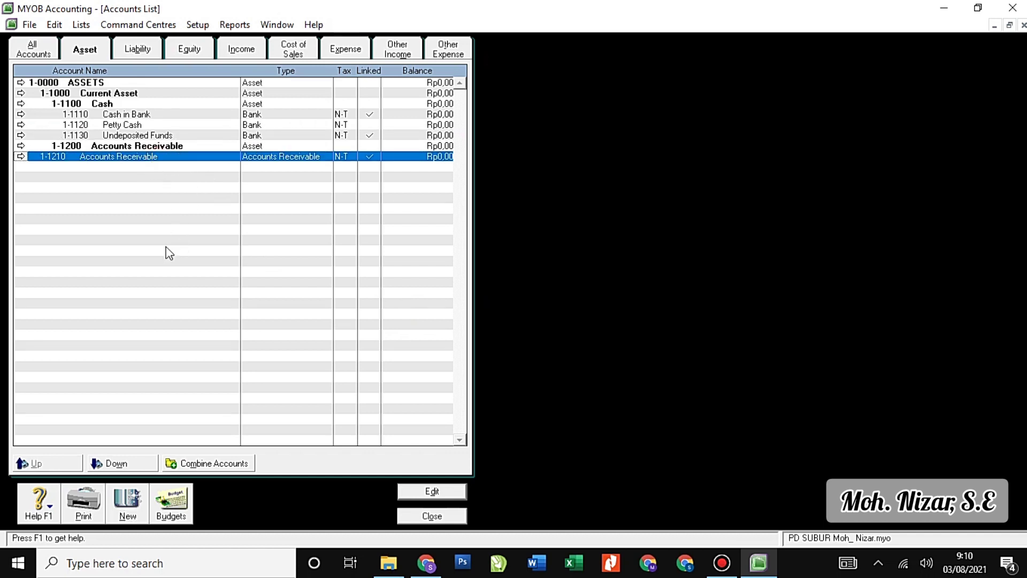
left_click(124, 464)
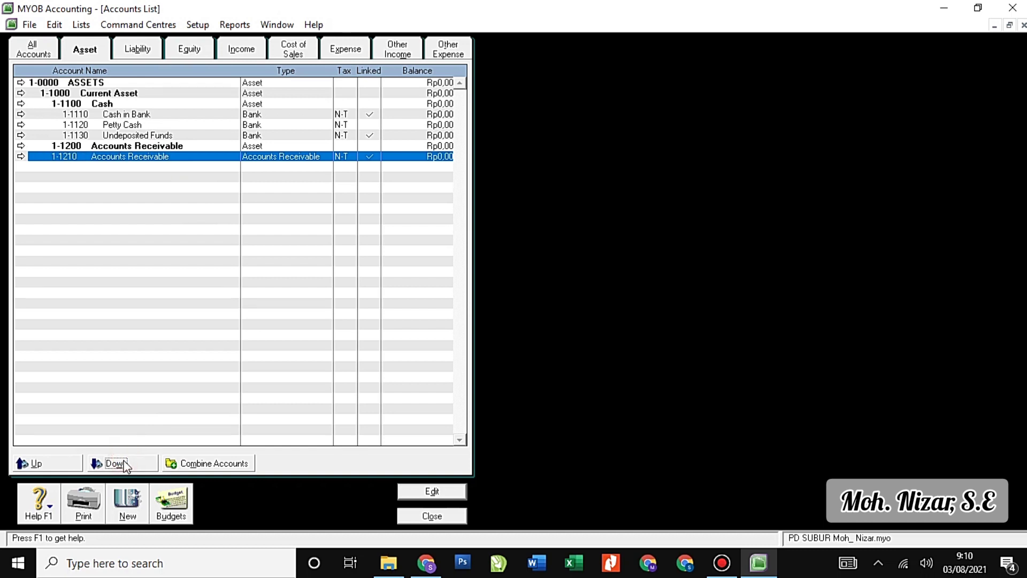
left_click(125, 462)
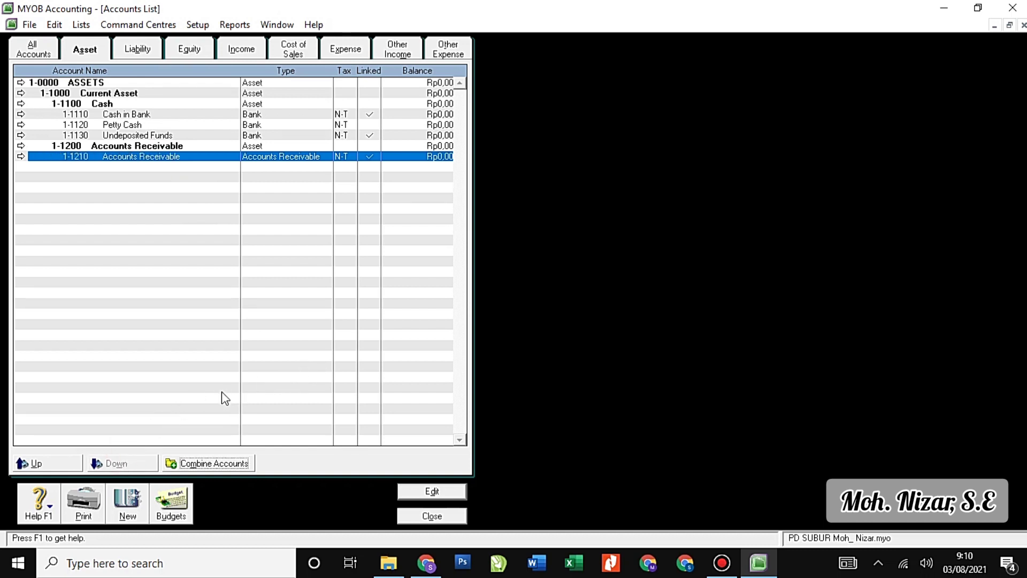
Add account 1-1220 'Allowance for Doutful Debt' with type Accounts Receivable.
left_click(128, 503)
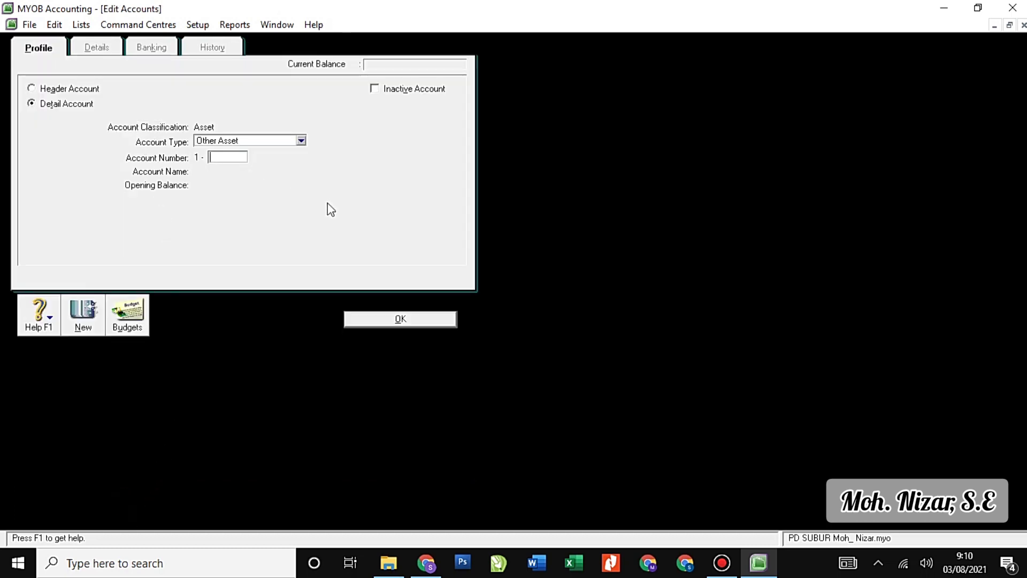
left_click(301, 141)
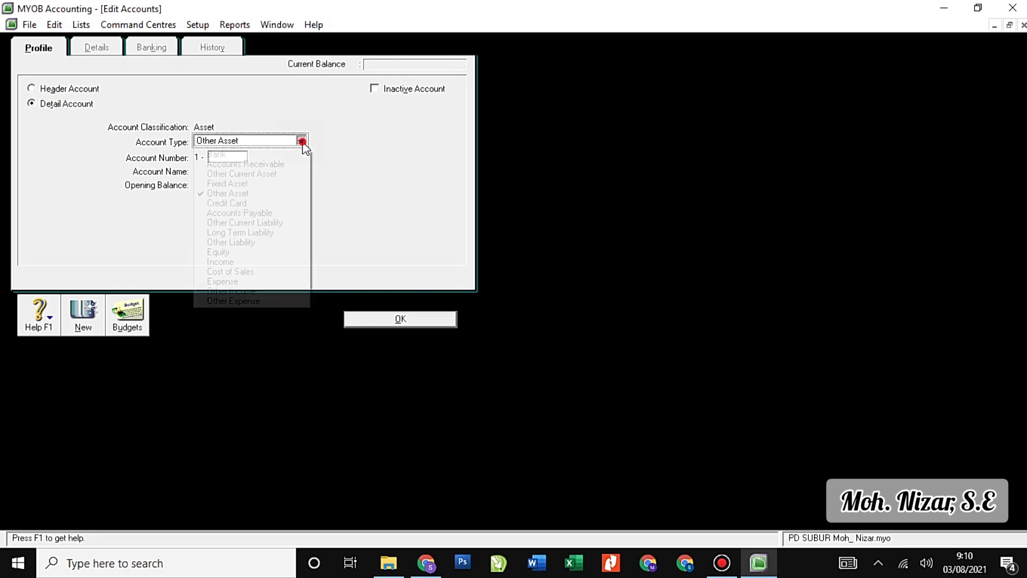
left_click(281, 166)
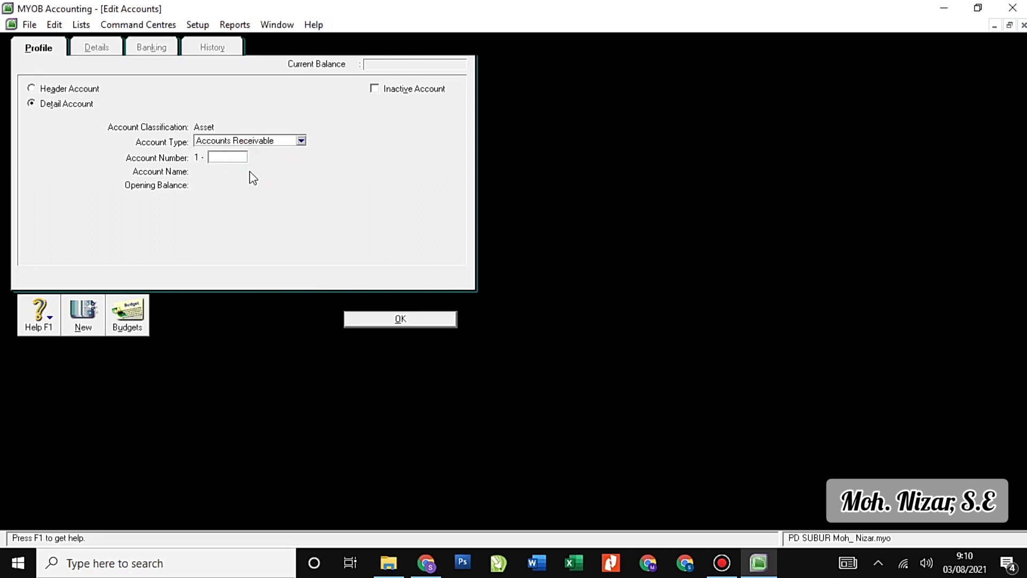
type("1220")
key("Tab")
type("Al")
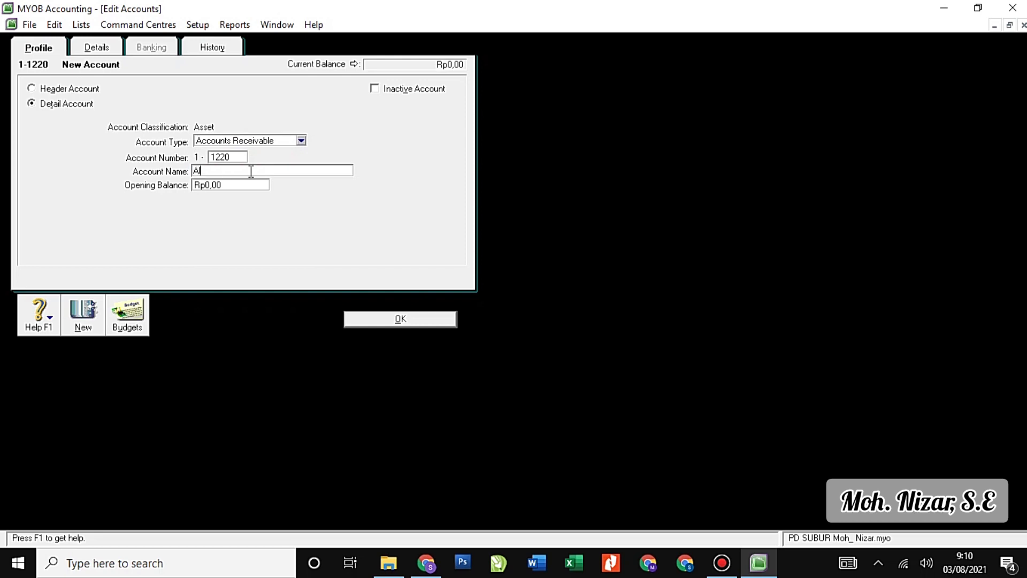
type("lowance for Doutful Debt")
left_click(380, 324)
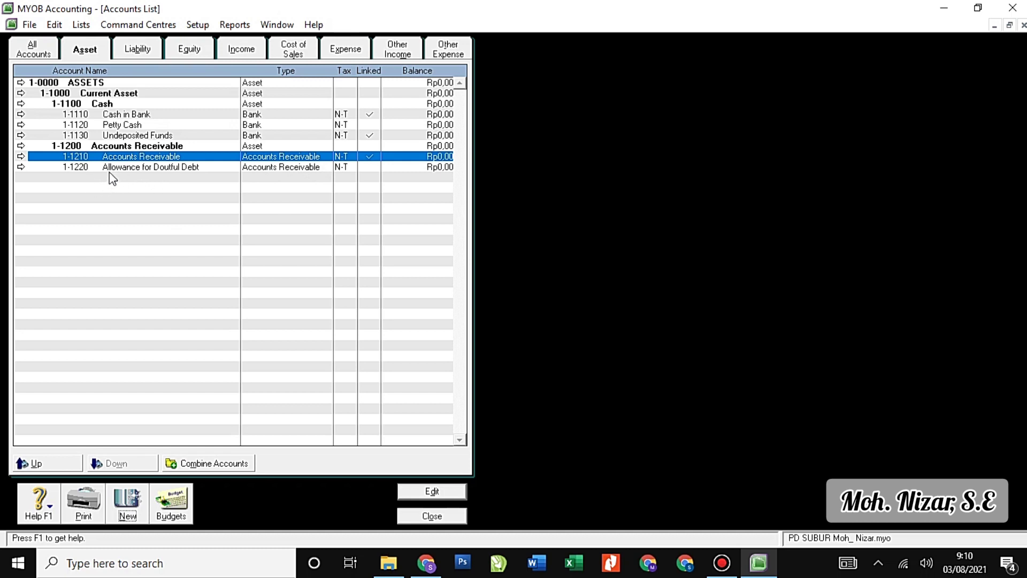
Start an Other Current Asset account 1-1300 named Merchandise Inventory.
left_click(128, 505)
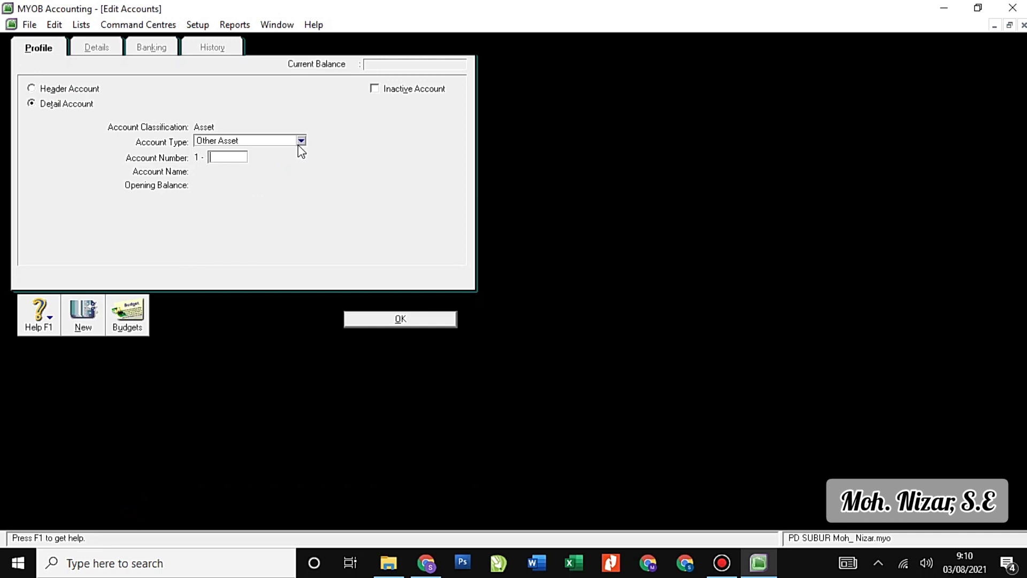
left_click(301, 142)
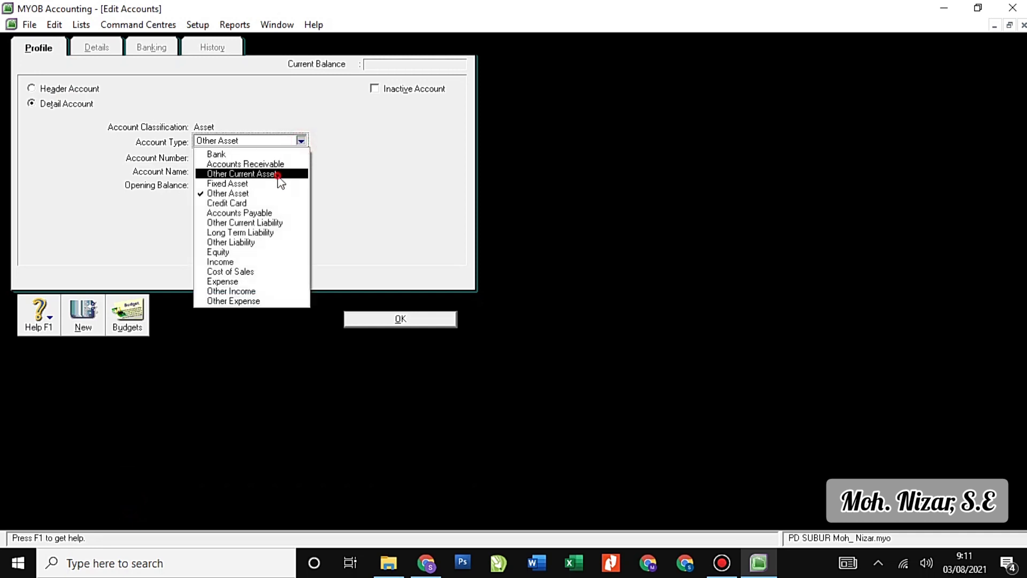
left_click(278, 172)
left_click(231, 158)
type("1300")
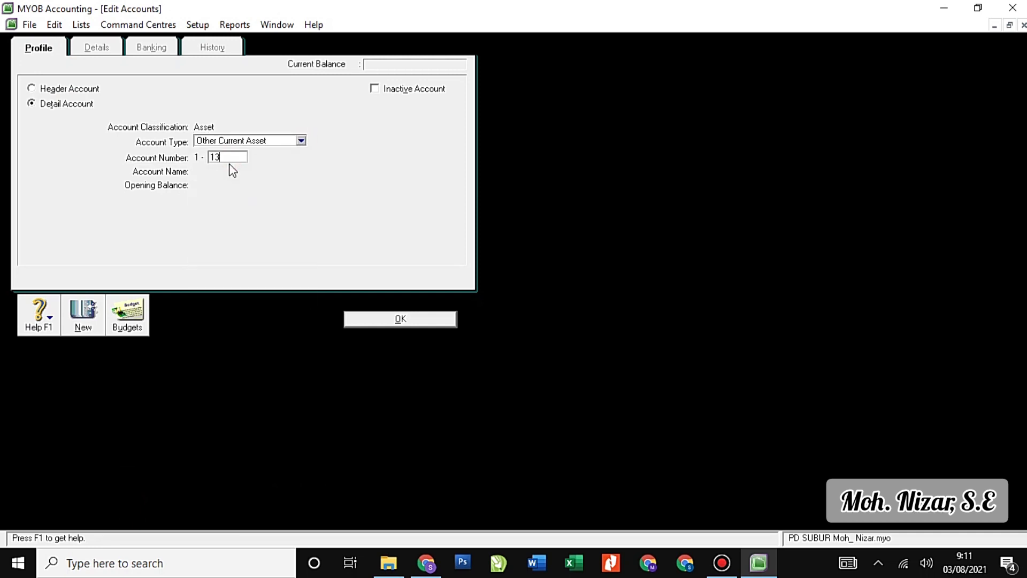
key("Tab")
type("Me")
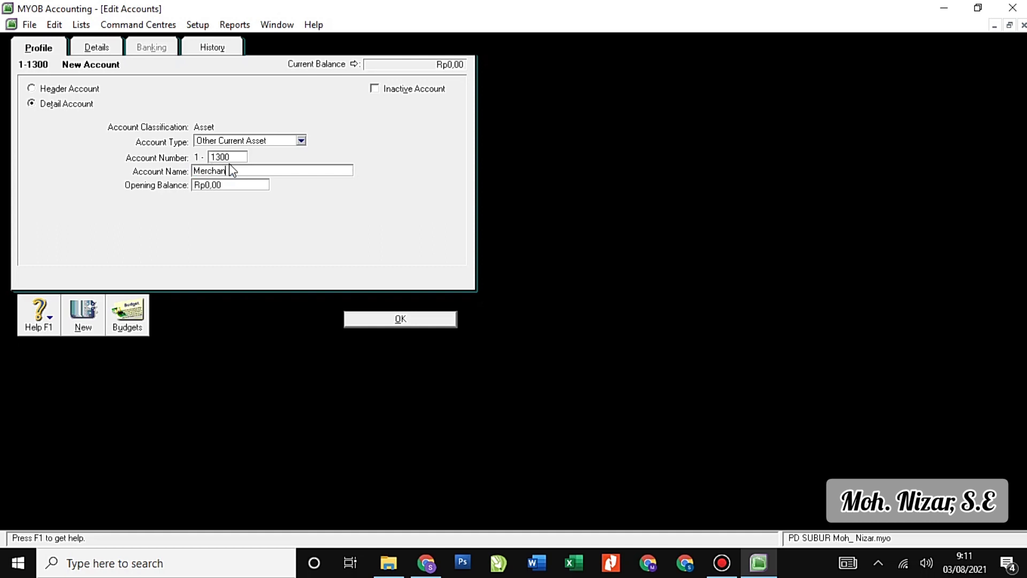
type("rchandise Inventory")
Add accounts 1-1400 Store Supplies, 1-1500 Prepaid Insurance and 1-1600 Prepaid Rent.
left_click(86, 316)
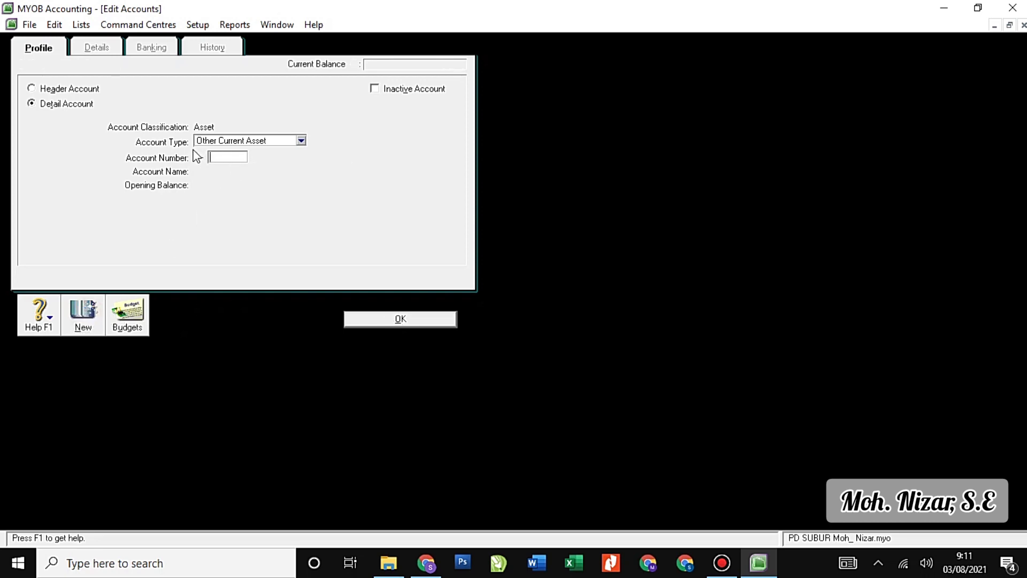
type("1400")
key("Tab")
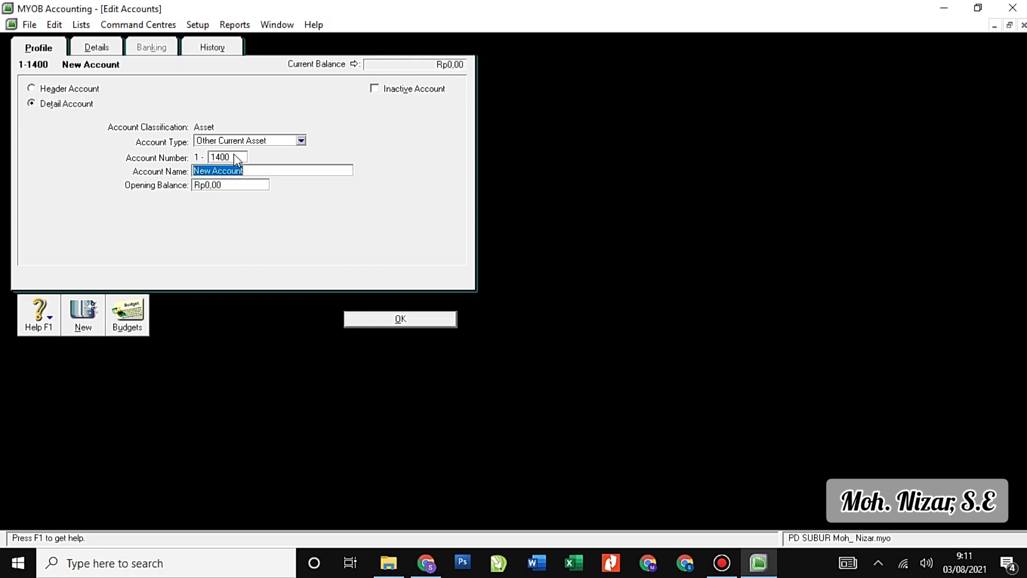
type("Store Supplies")
left_click(89, 322)
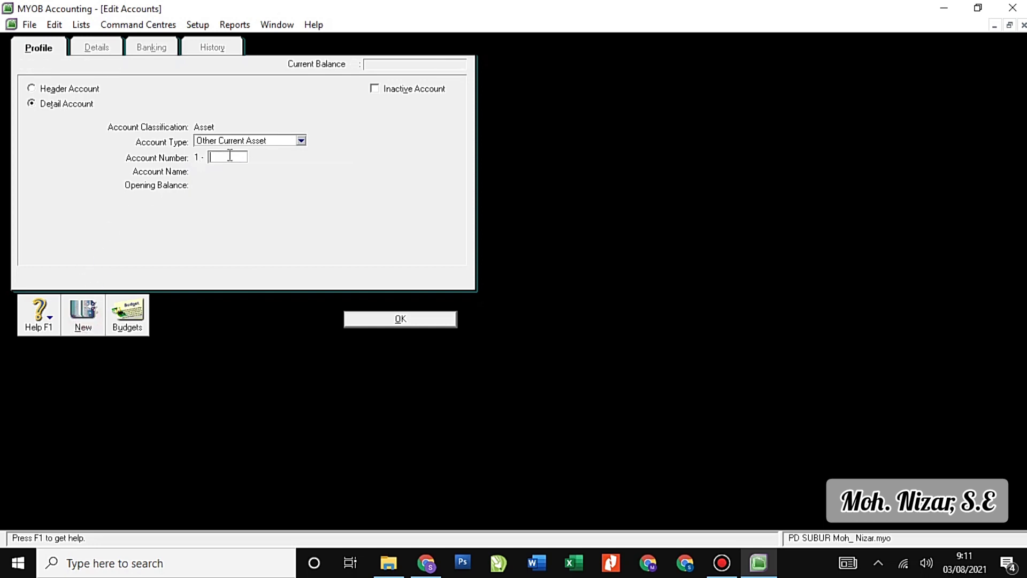
type("1500")
key("Tab")
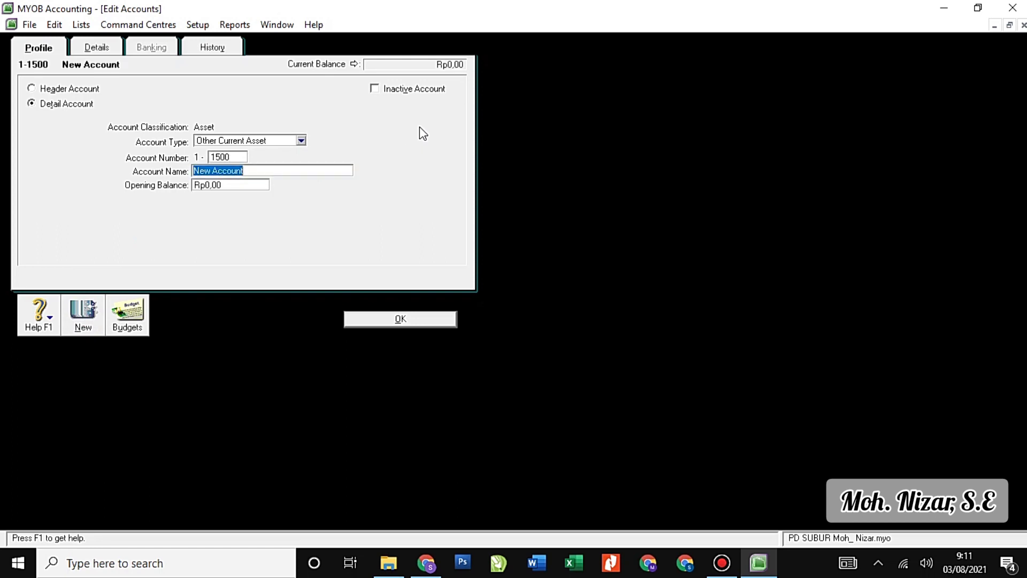
type("Prepaid ")
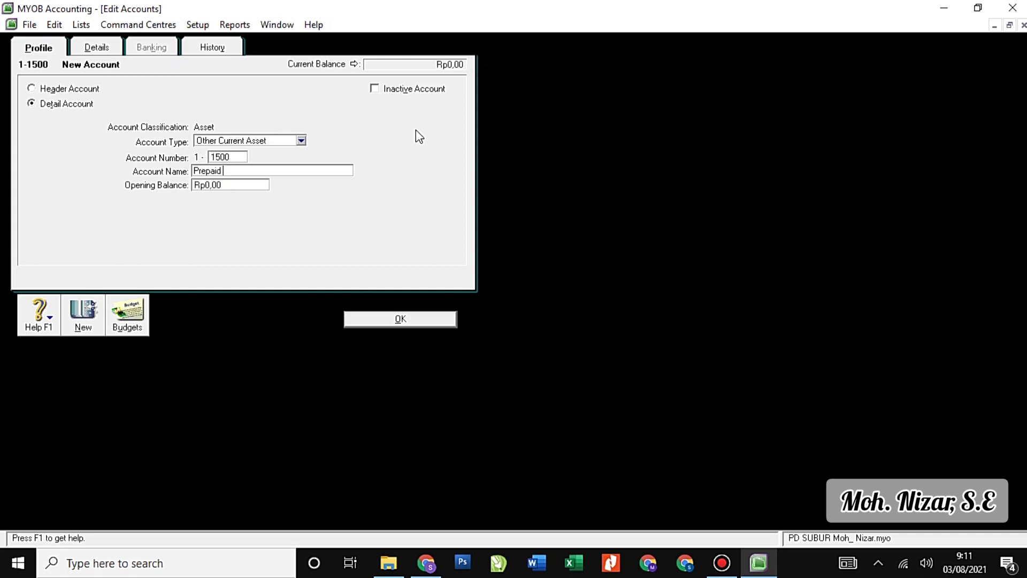
type("Insurance")
left_click(89, 319)
type("1600")
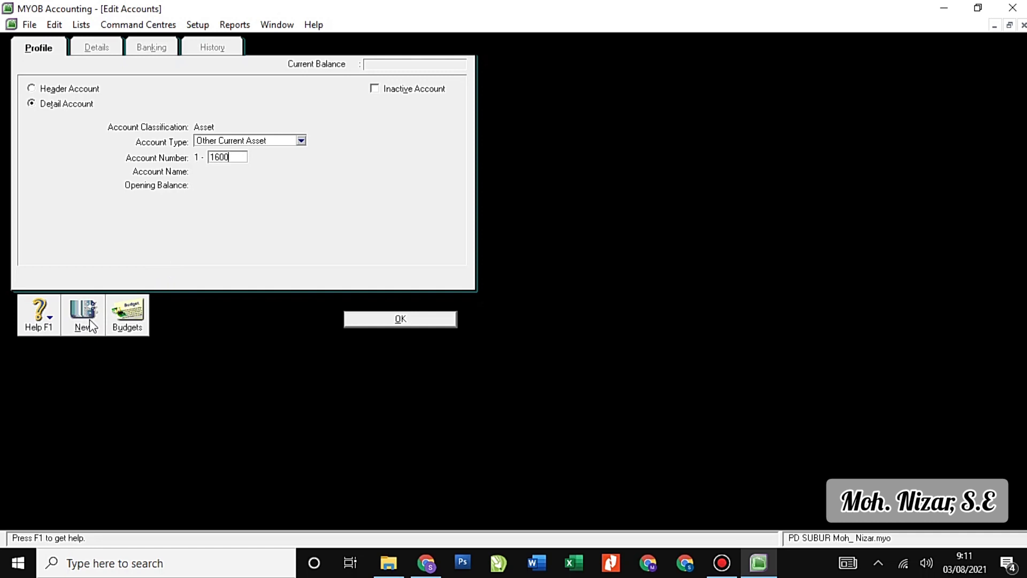
key("Tab")
type("Prepaid Rent")
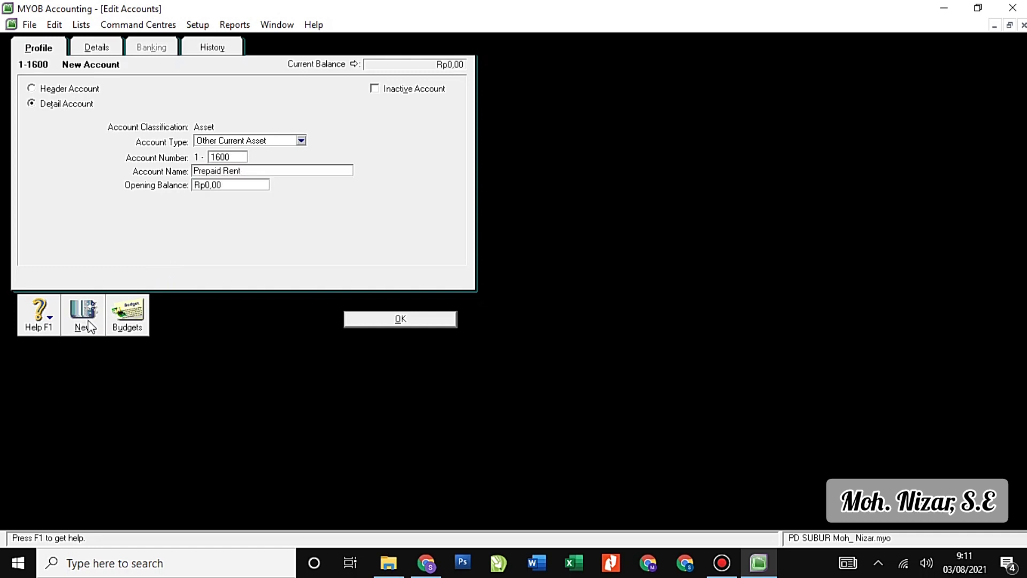
Add 1-1700 Prepaid Tax and 1-1800 PPN Income, then save.
left_click(87, 326)
type("1")
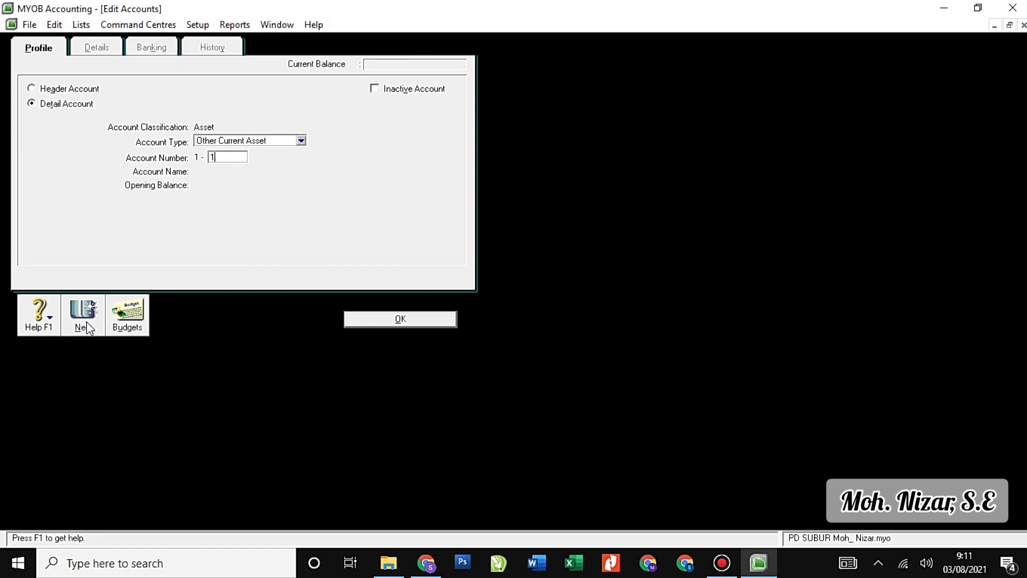
type("700")
key("Tab")
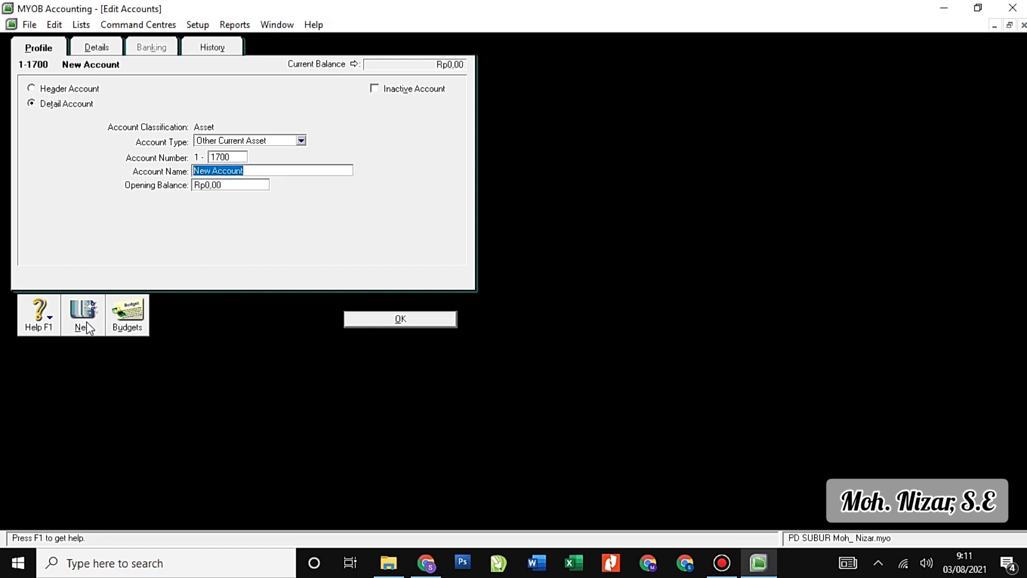
type("Prepaid T")
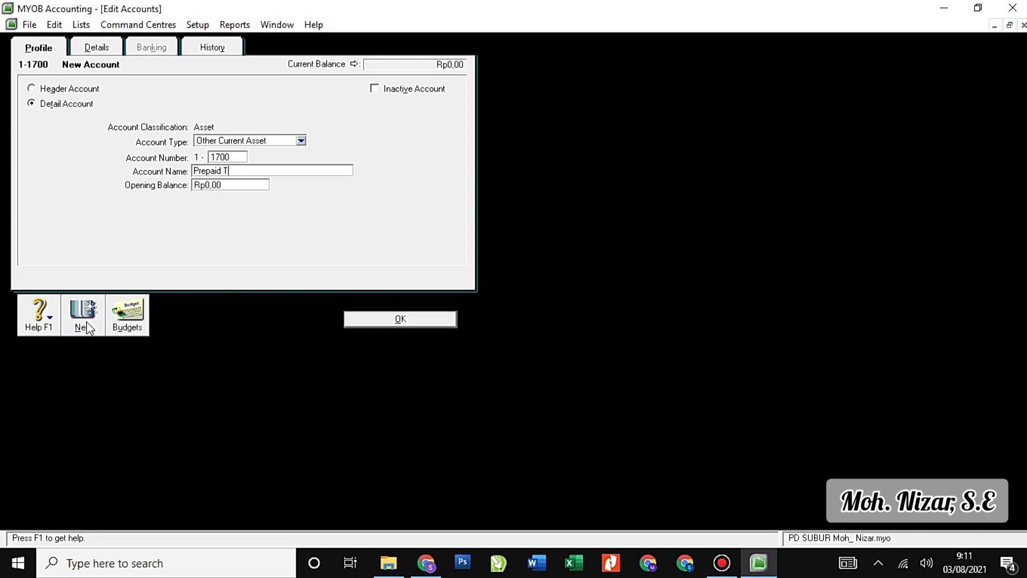
type("ax")
left_click(83, 320)
type("1800")
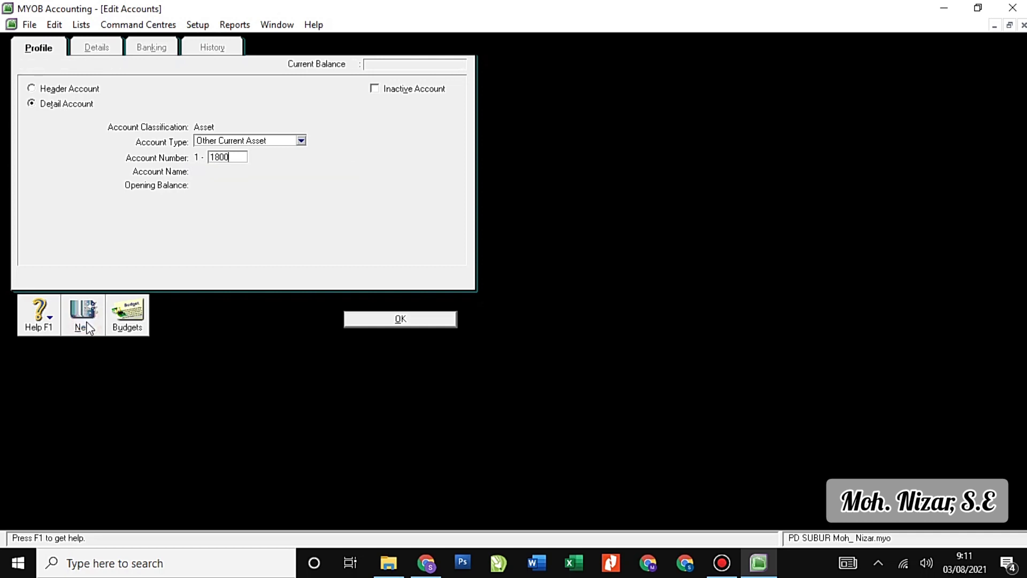
key("Tab")
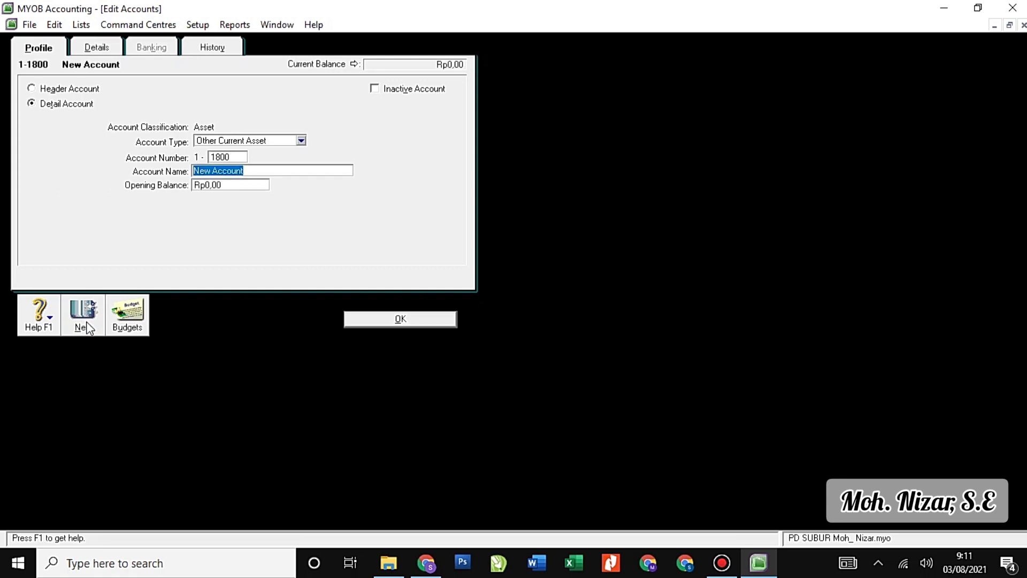
type("PPN Inco")
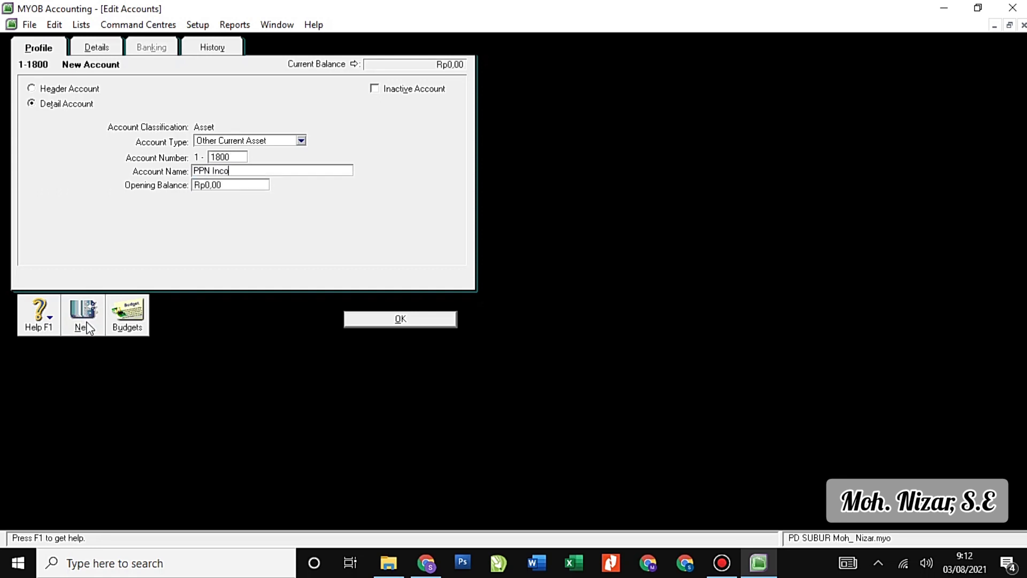
type("me")
left_click(357, 319)
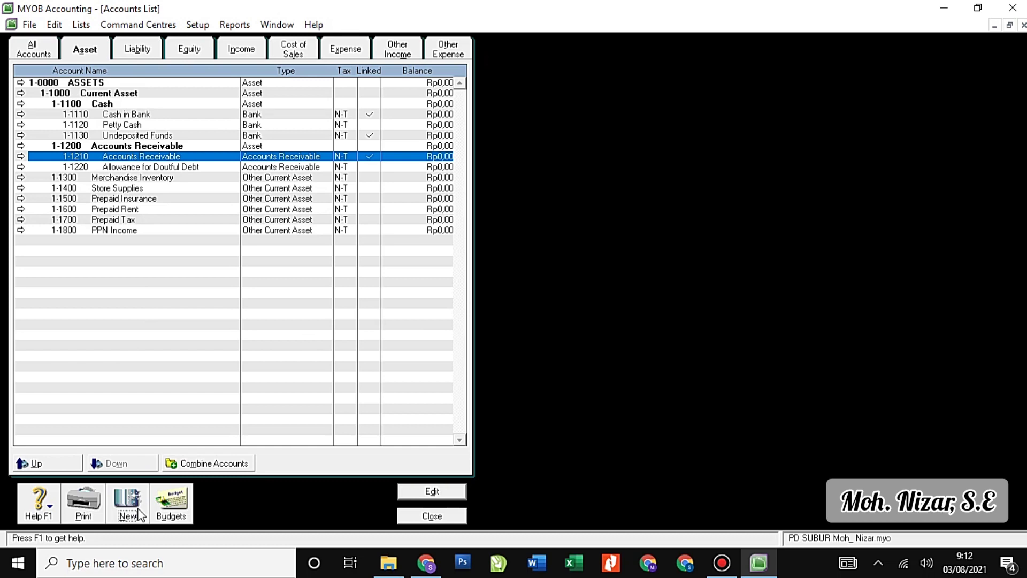
Create header account 1-2000 named Fixed Assets.
left_click(140, 514)
left_click(92, 88)
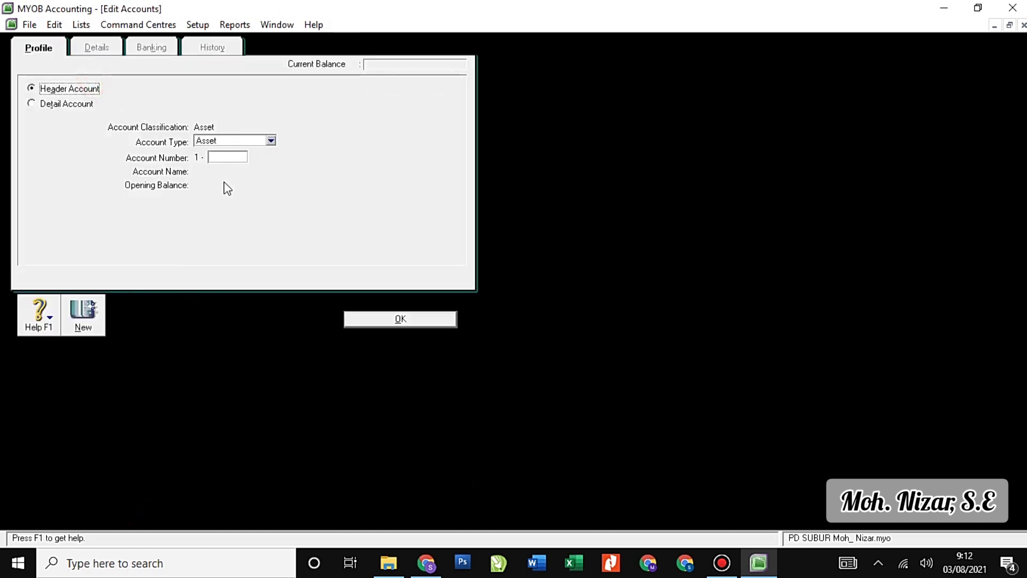
left_click(229, 158)
type("200")
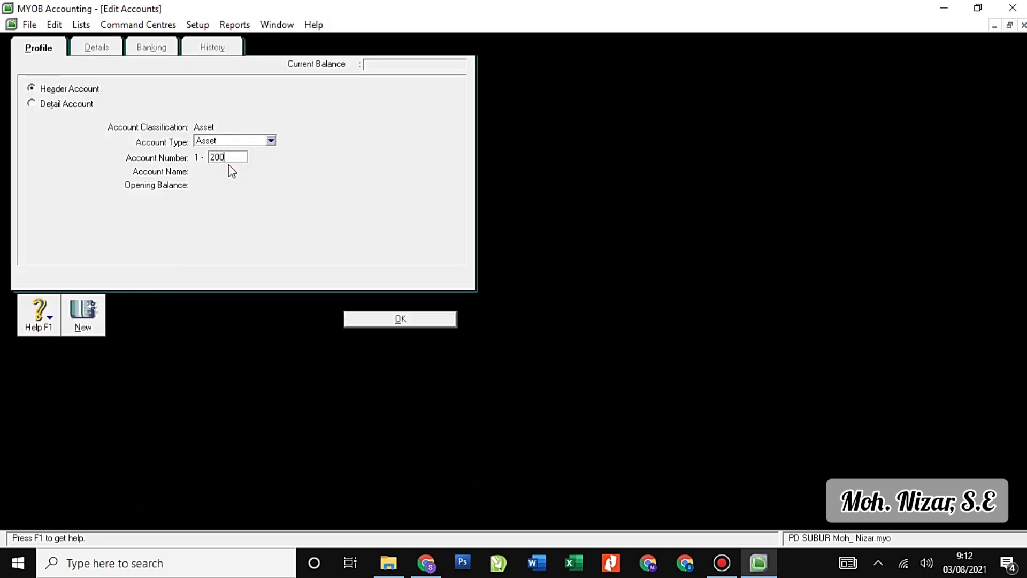
type("0")
key("Tab")
type("F")
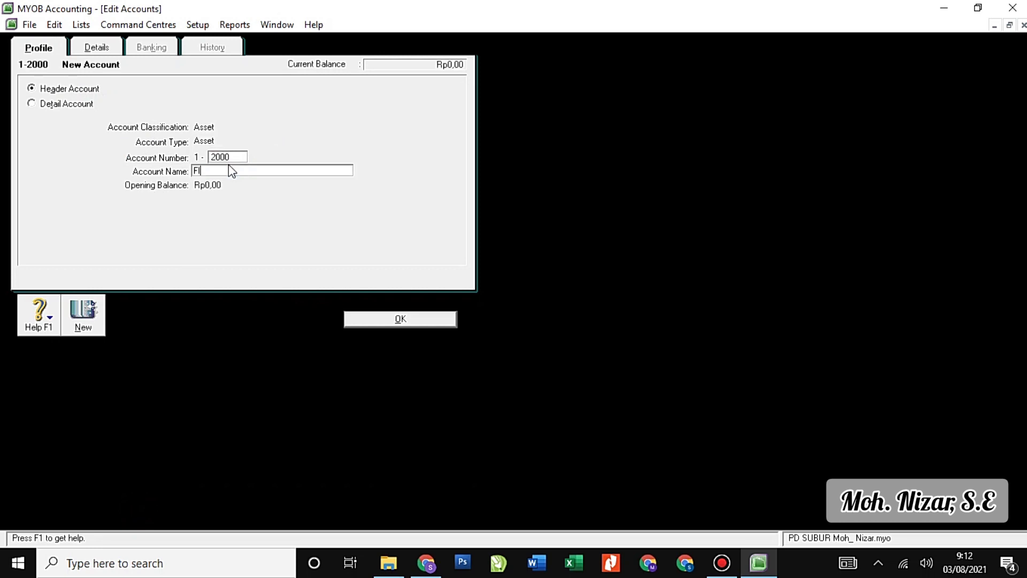
type("ixed Assets")
left_click(400, 321)
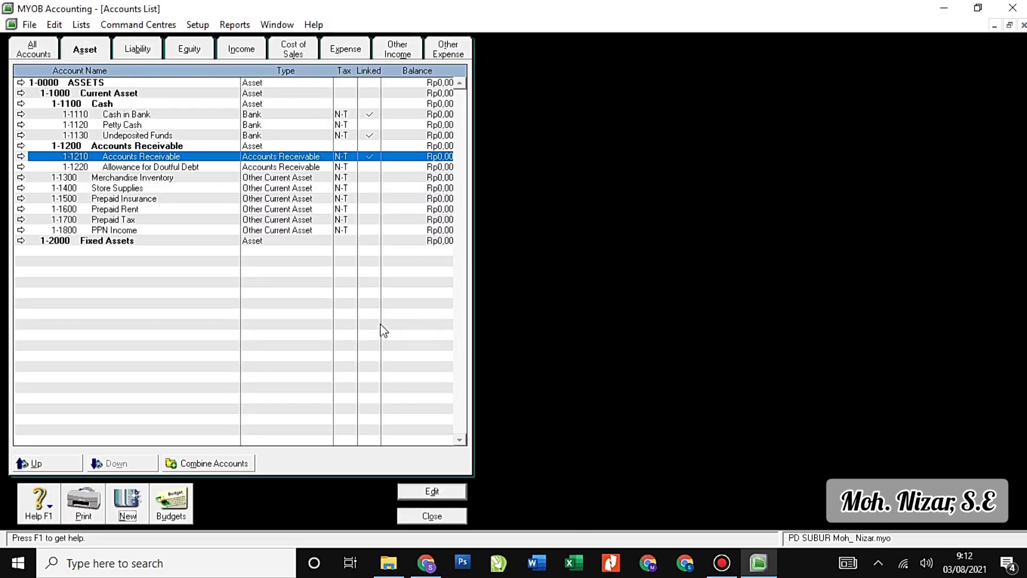
Add Fixed Asset type account 1-2100 Equipment At Cost.
left_click(129, 504)
left_click(256, 141)
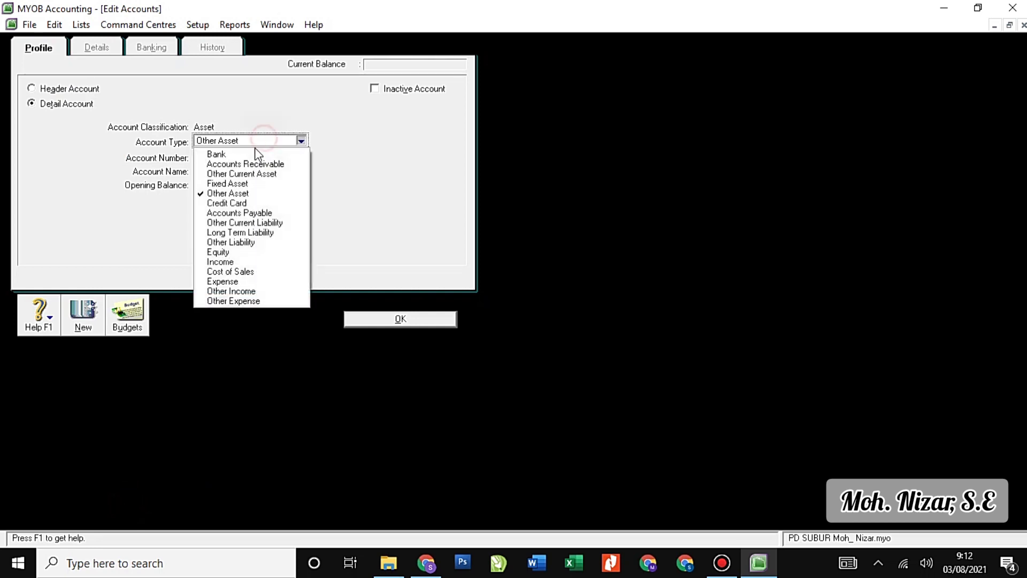
left_click(247, 186)
left_click(223, 158)
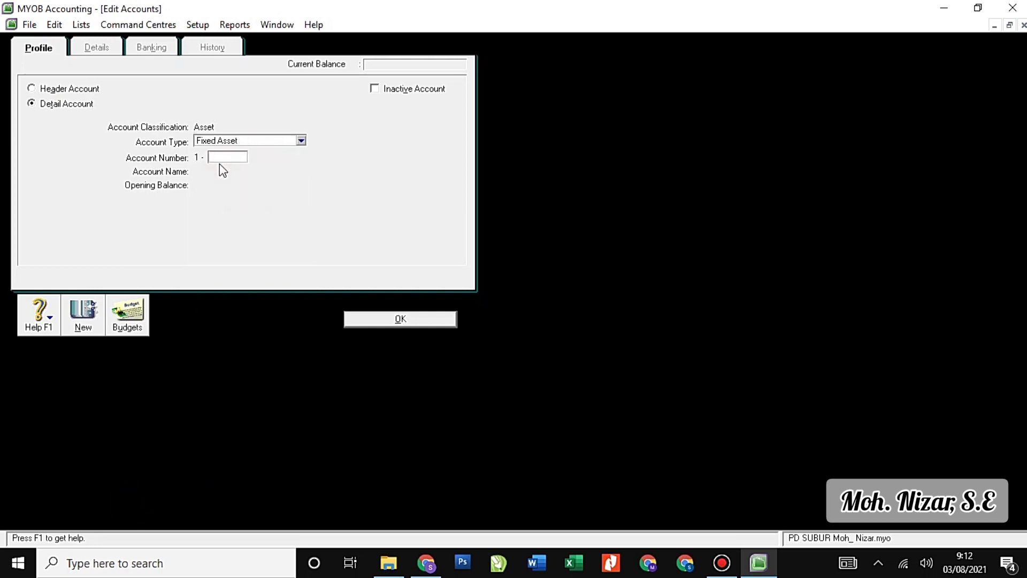
key("Tab")
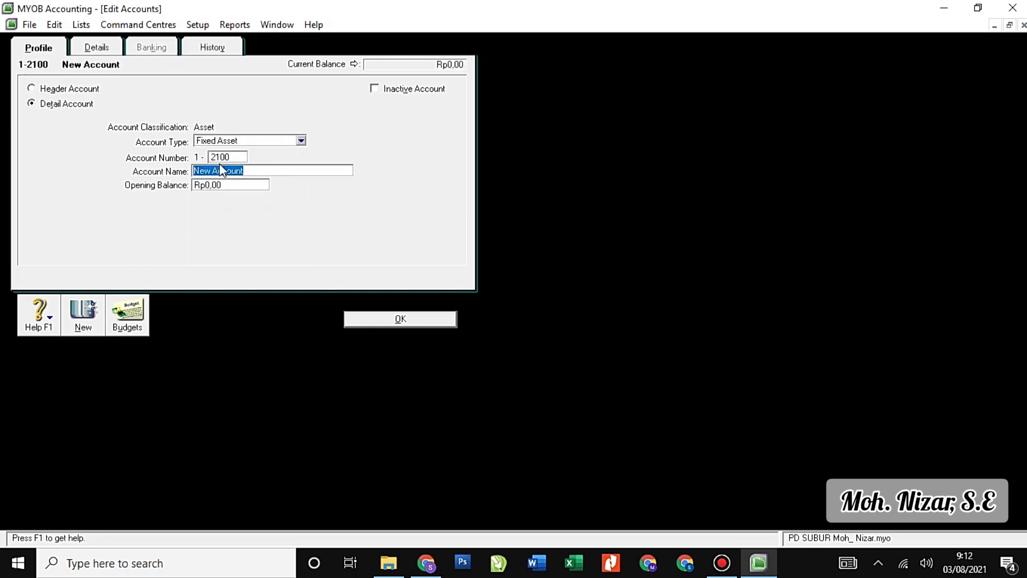
type("Equipment At Cost")
left_click(84, 314)
Add 1-2200 Equipment Accum Dept and switch to the Liability accounts.
type("2200")
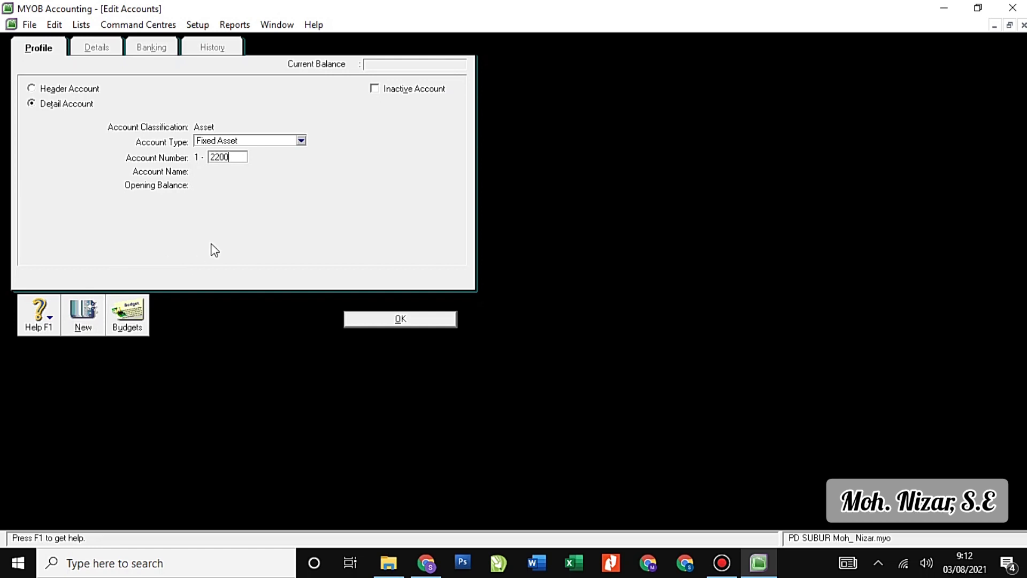
key("Tab")
type("Equpme")
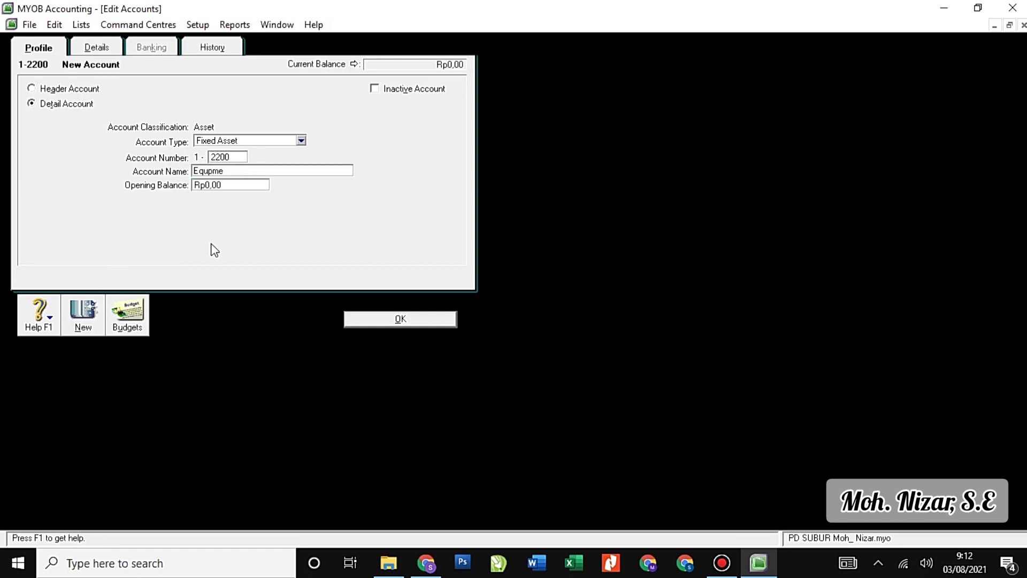
key("BackSpace")
key("BackSpace")
key("BackSpace")
type("ipment Accum Dept")
left_click(368, 314)
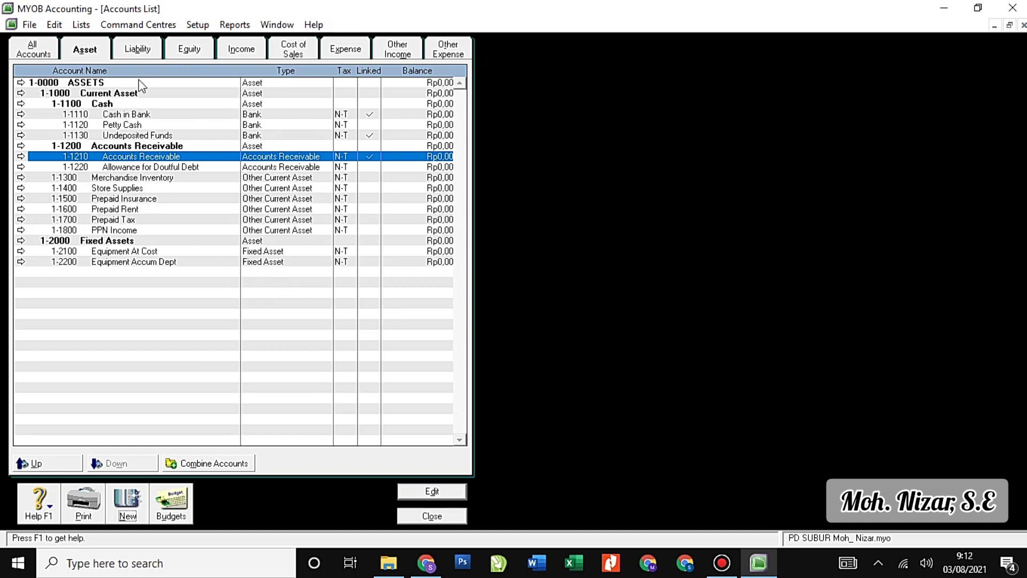
left_click(140, 50)
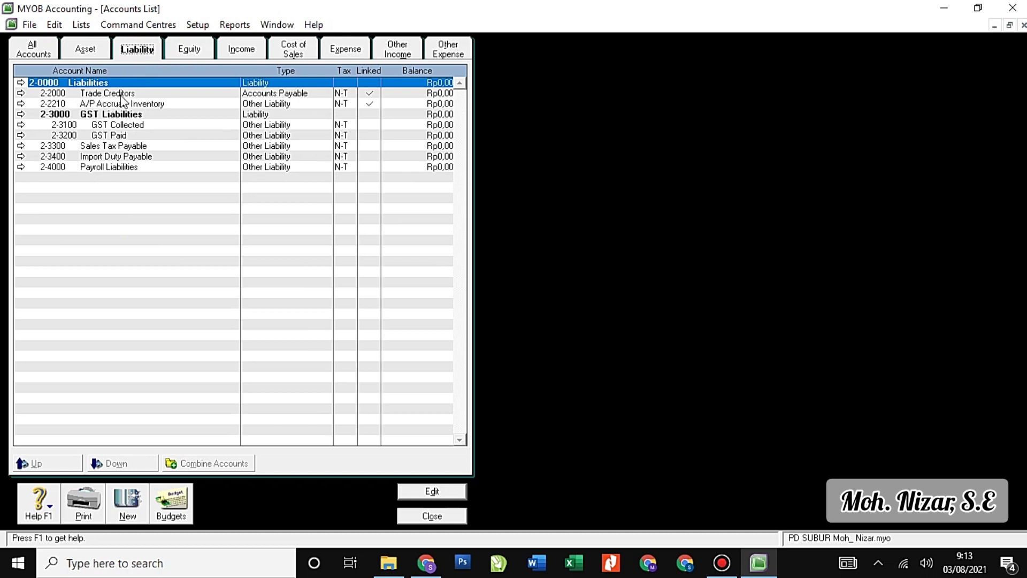
Rename header 2-0000 to LIABILITY, then open 2-2000 Trade Creditors for editing.
left_click(21, 82)
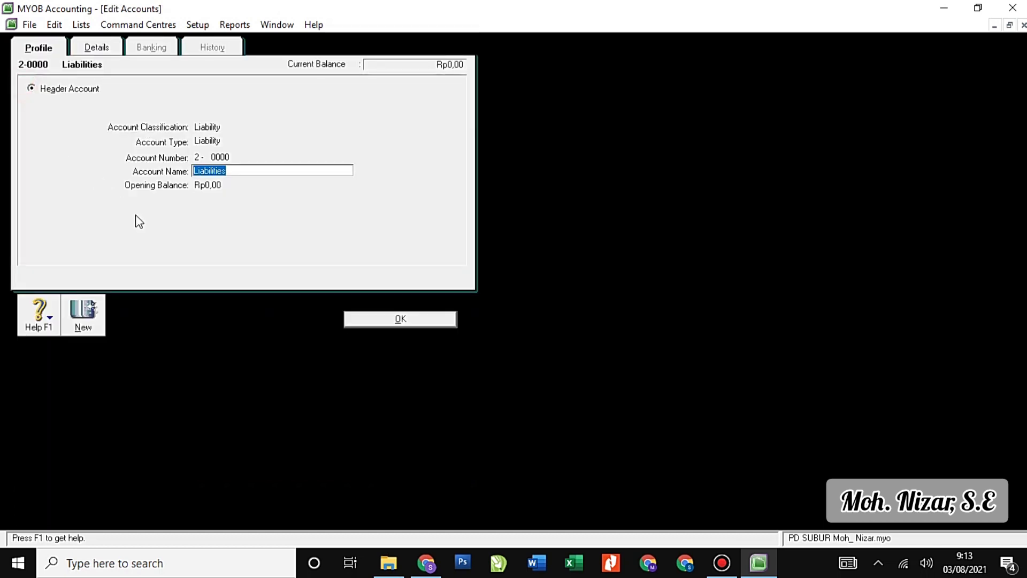
type("LIB")
key("BackSpace")
type("ABI")
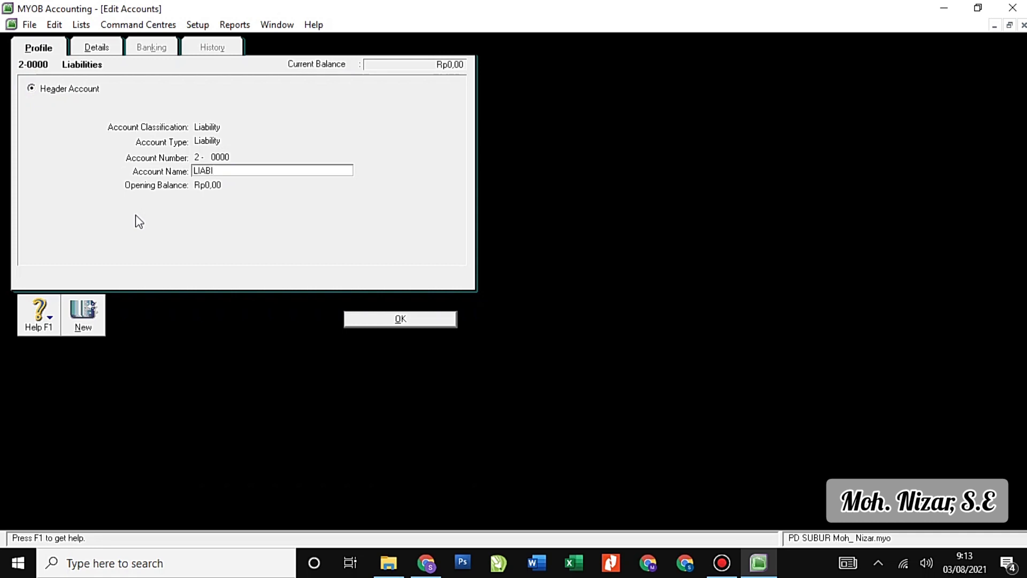
type("LITY")
left_click(370, 323)
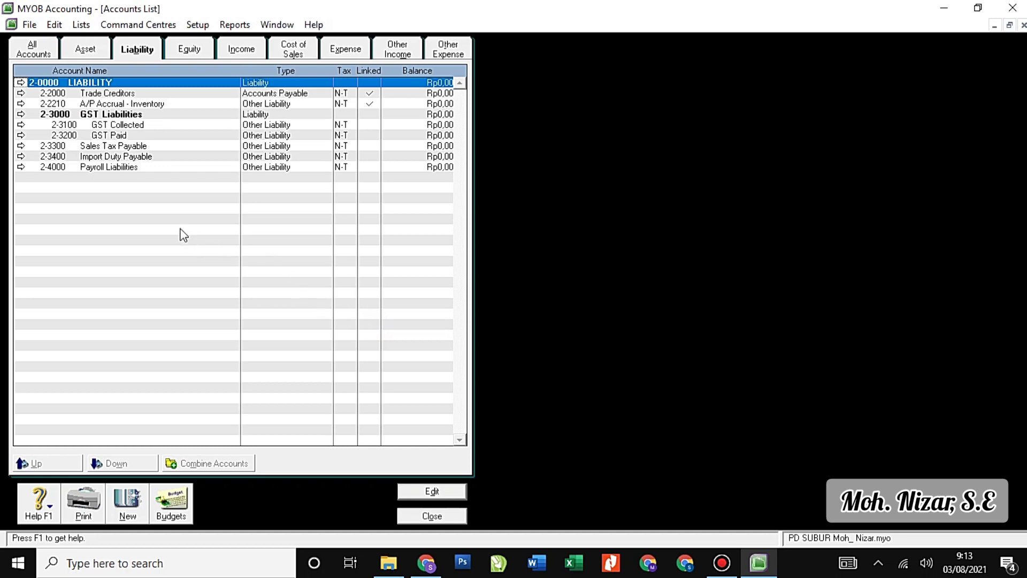
left_click(21, 93)
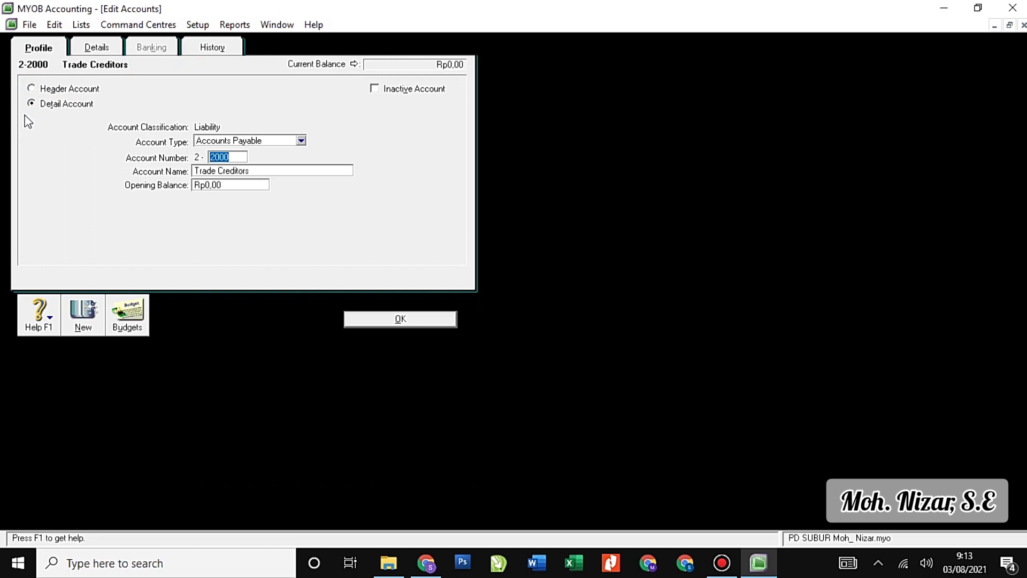
Renumber Trade Creditors to 2-1100 and rename it Accounts Payable.
type("1100")
key("Tab")
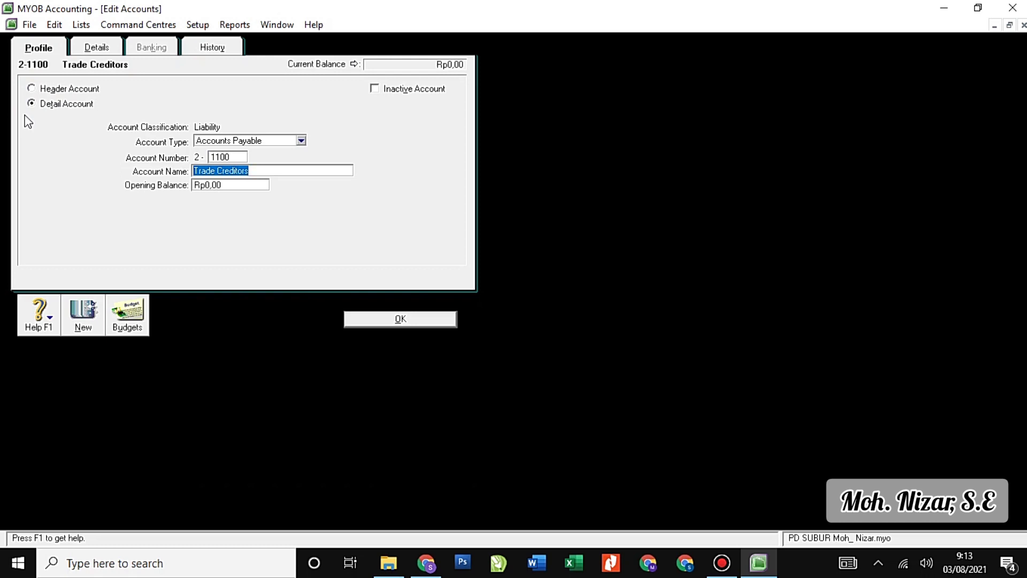
type("Accou")
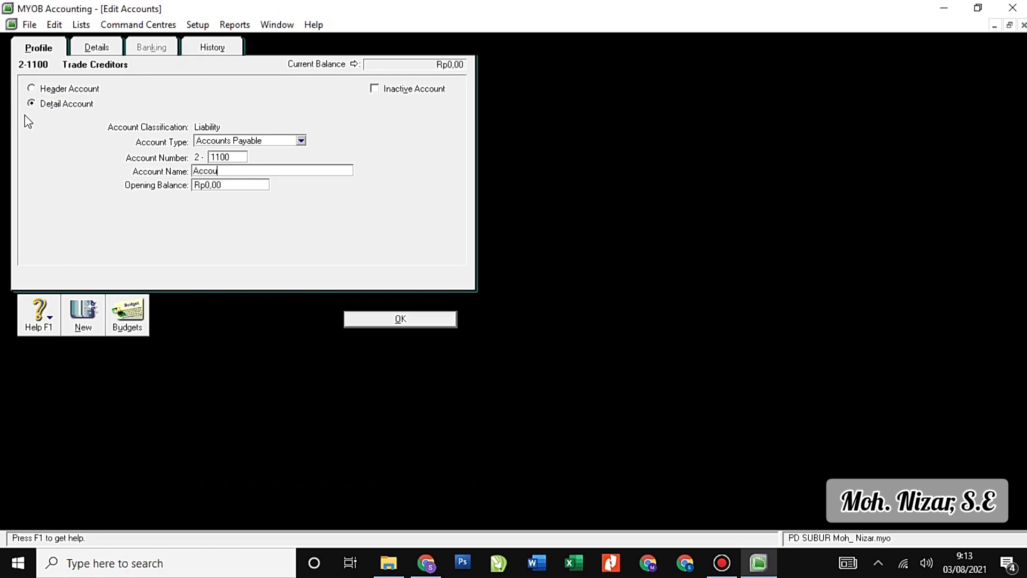
type("nts Payable")
left_click(352, 323)
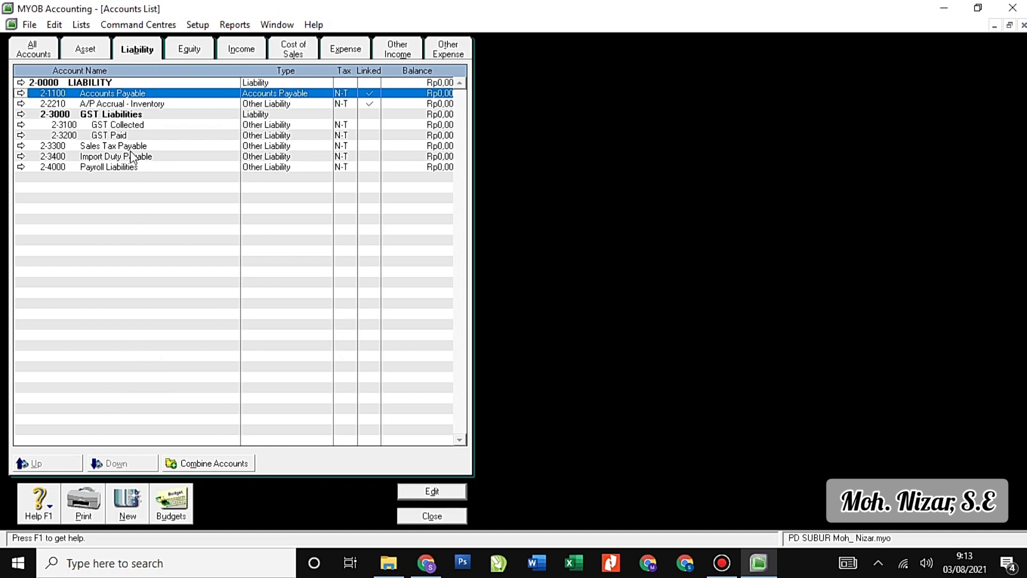
Start a new 2-1000 header account named Current Liability.
left_click(134, 508)
left_click(89, 88)
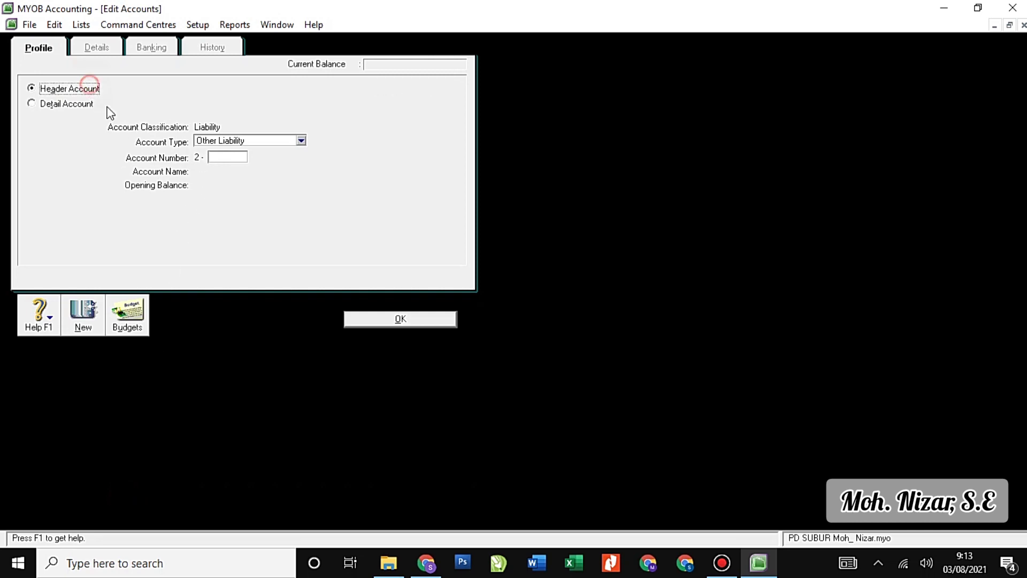
left_click(240, 158)
type("10")
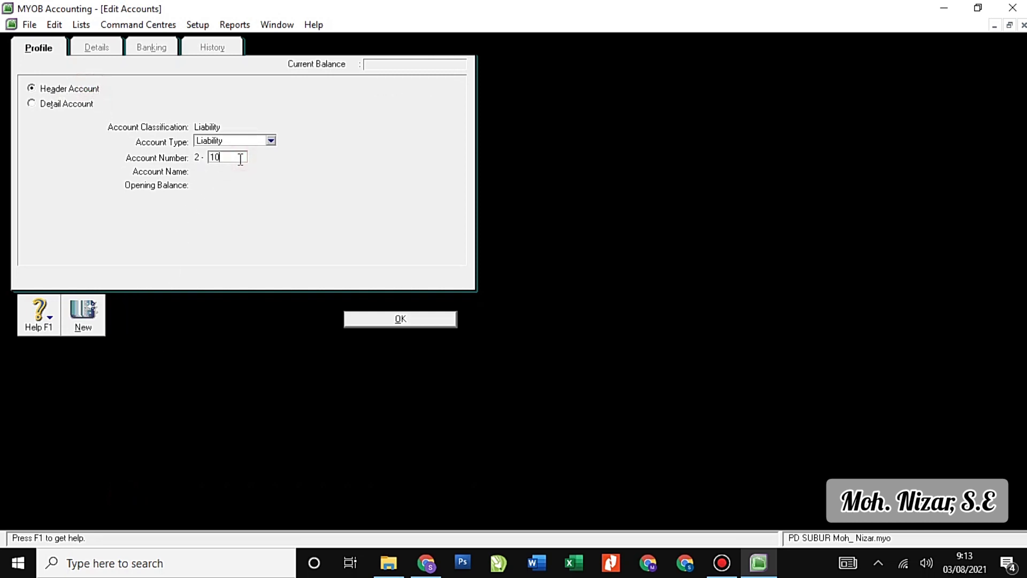
type("00")
key("Tab")
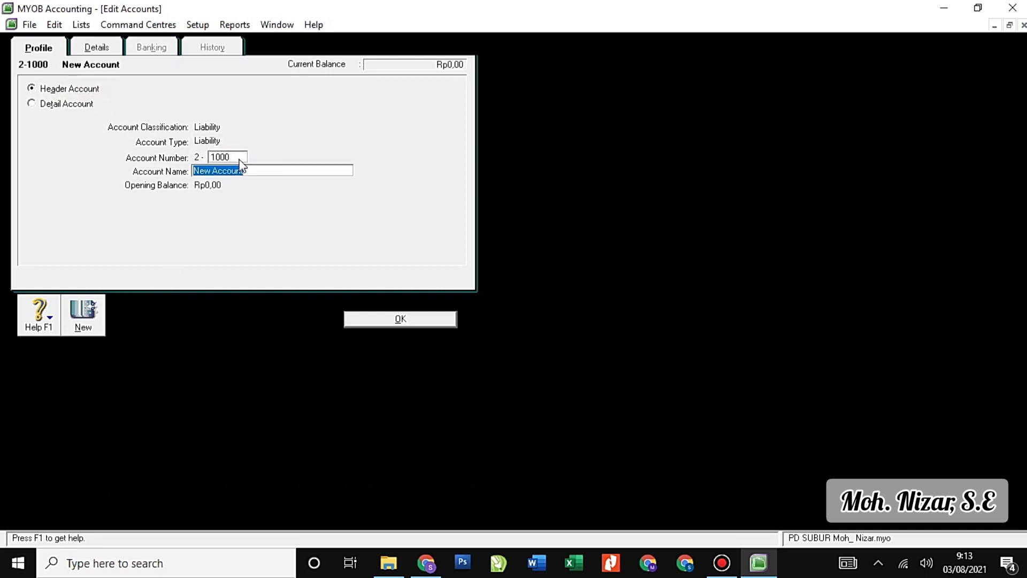
type("Current Liability")
Save the Current Liability header, nest Accounts Payable under it, and start a new account.
left_click(373, 320)
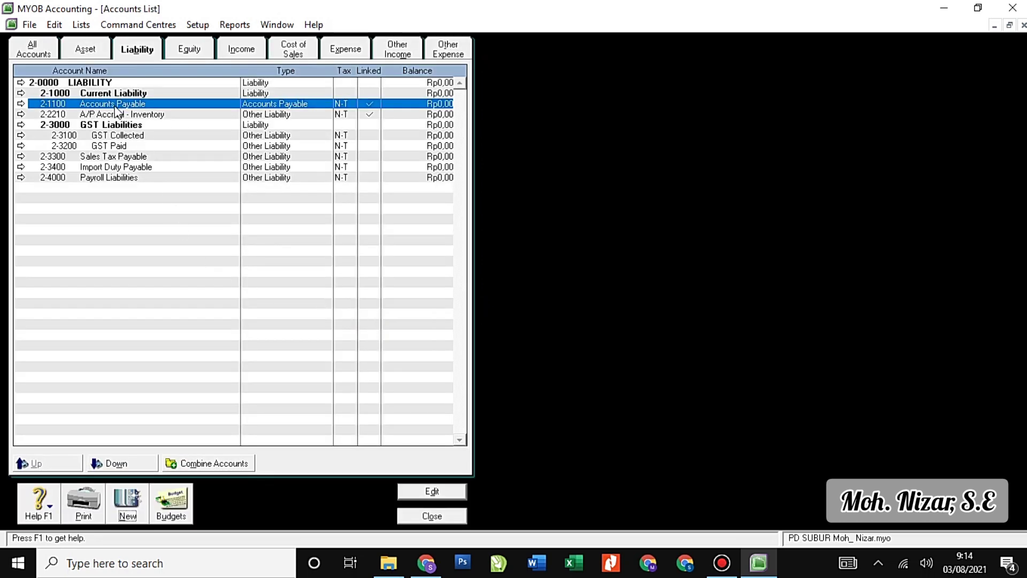
left_click(129, 463)
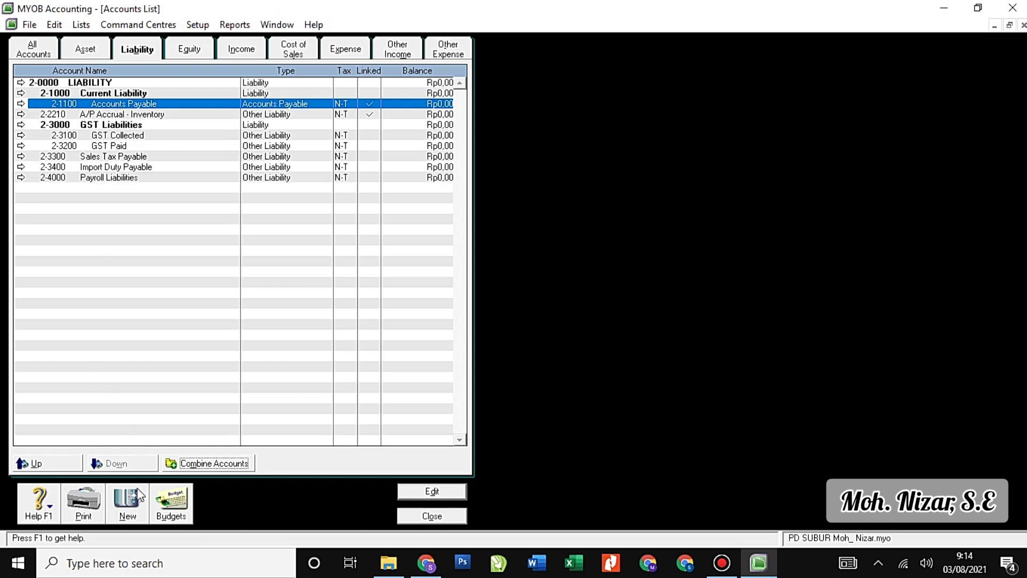
left_click(127, 503)
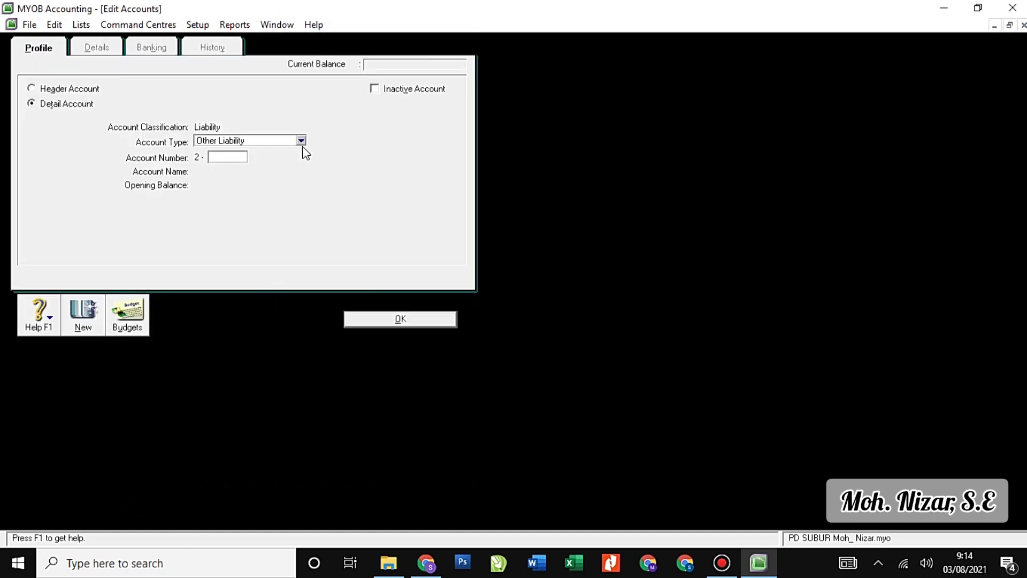
Add Other Current Liability accounts 2-1200 Expense Payable and 2-1300 Income Tax Payable.
left_click(301, 142)
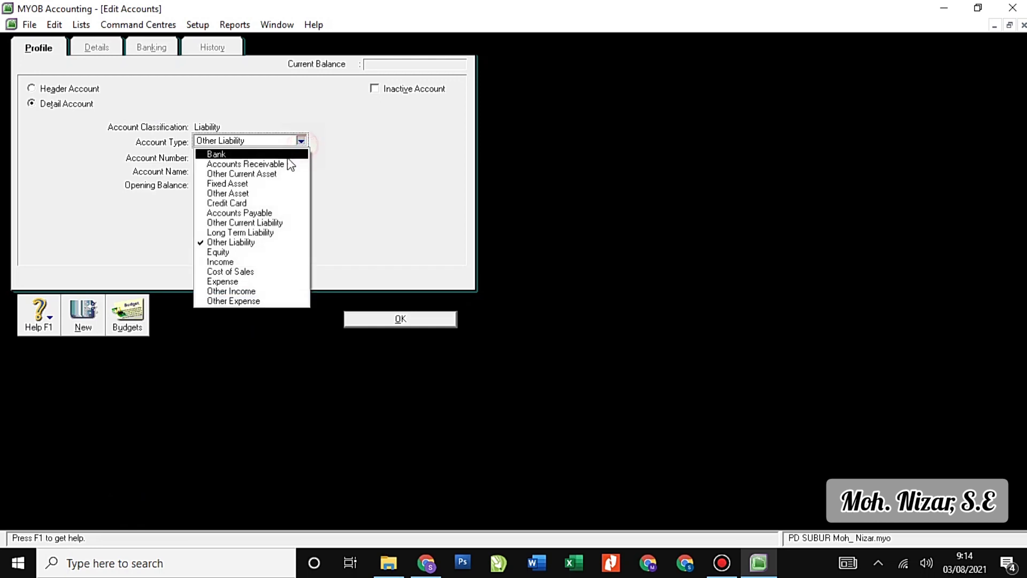
left_click(274, 223)
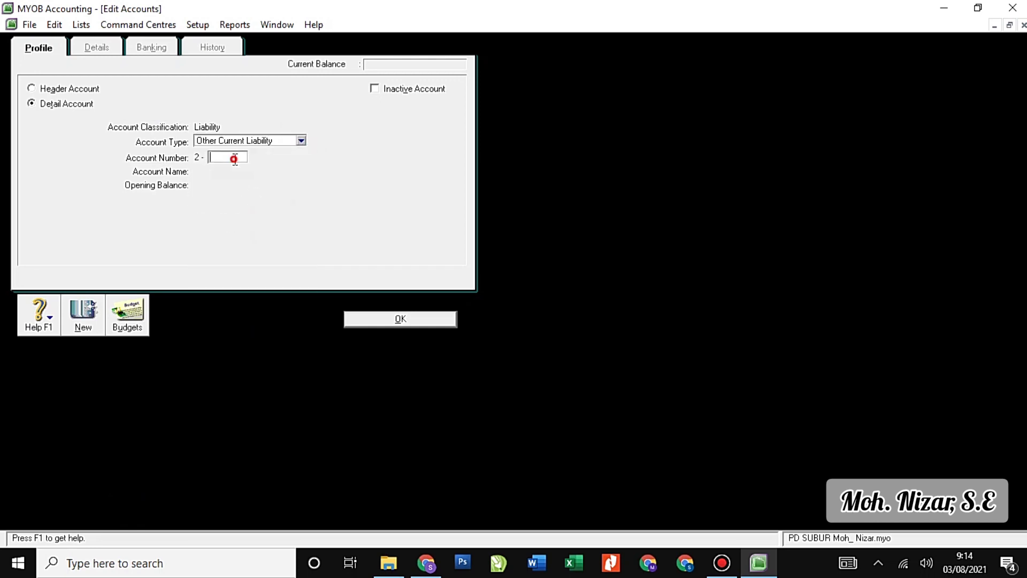
key("Tab")
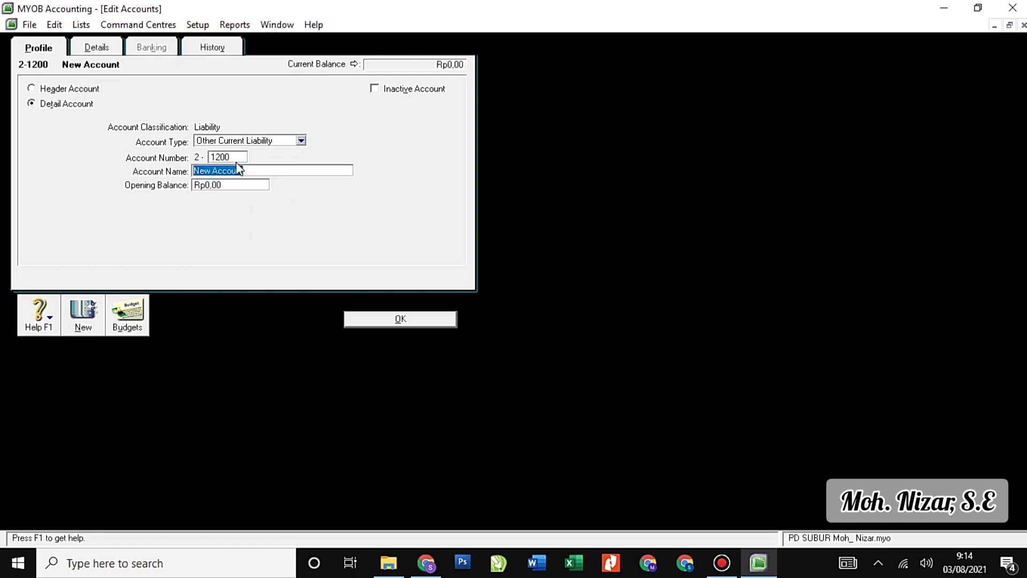
type("Expense Payable")
left_click(87, 315)
type("1300")
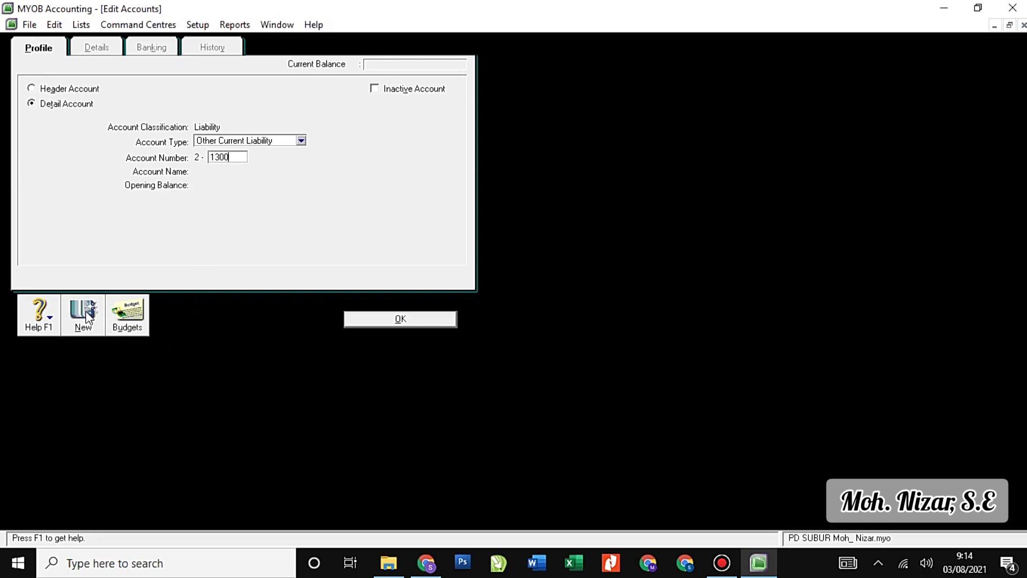
key("Tab")
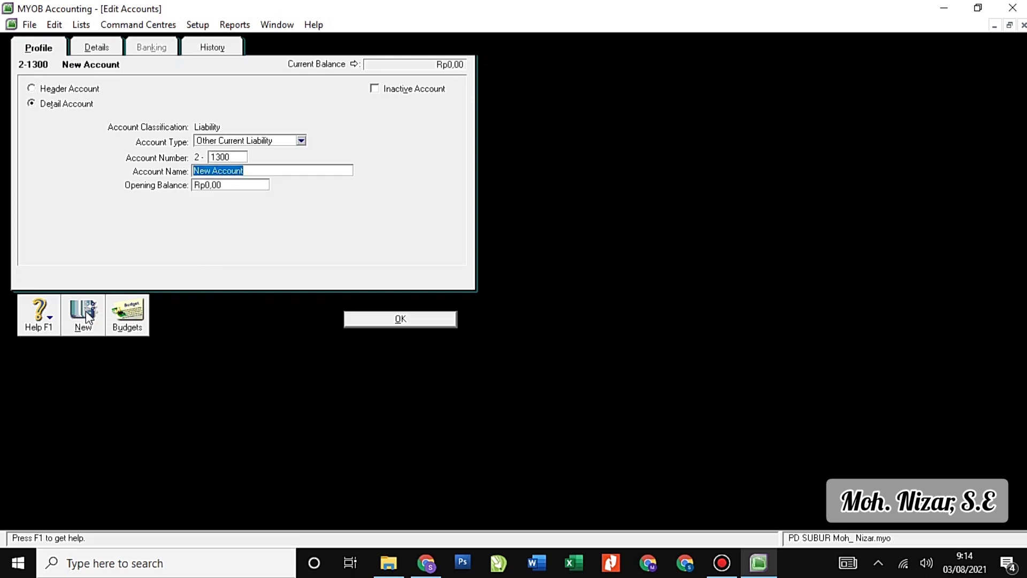
type("Income")
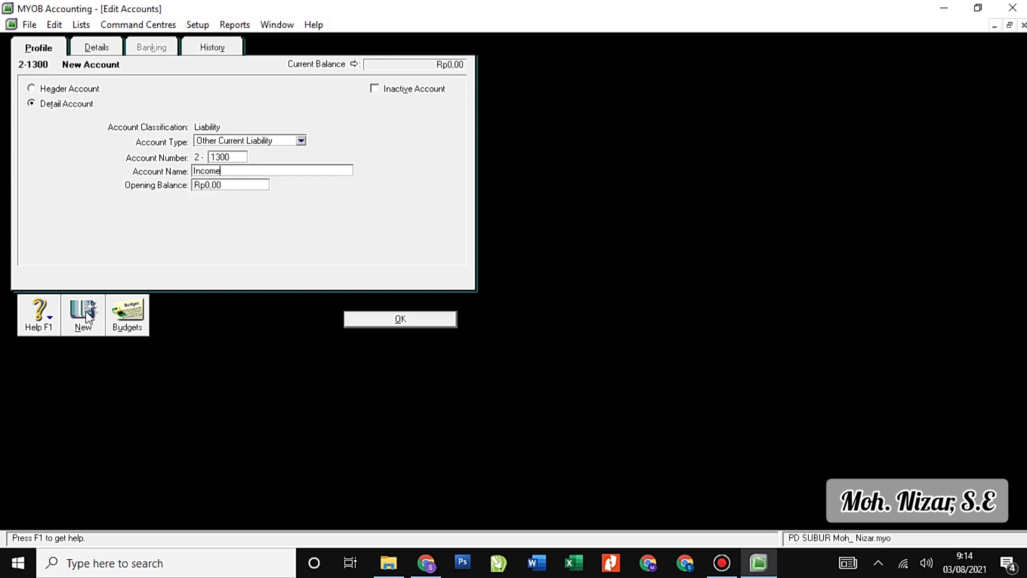
type(" Tax Payable")
Add 2-1400 PPN Payable and 2-1500 PPN Outcome, then save.
left_click(87, 315)
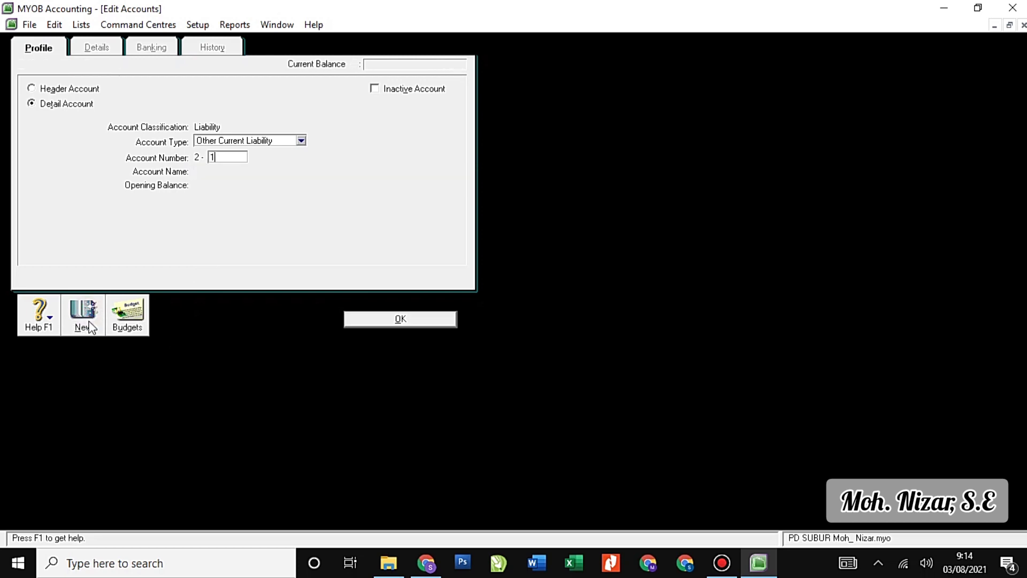
type("1400")
key("Tab")
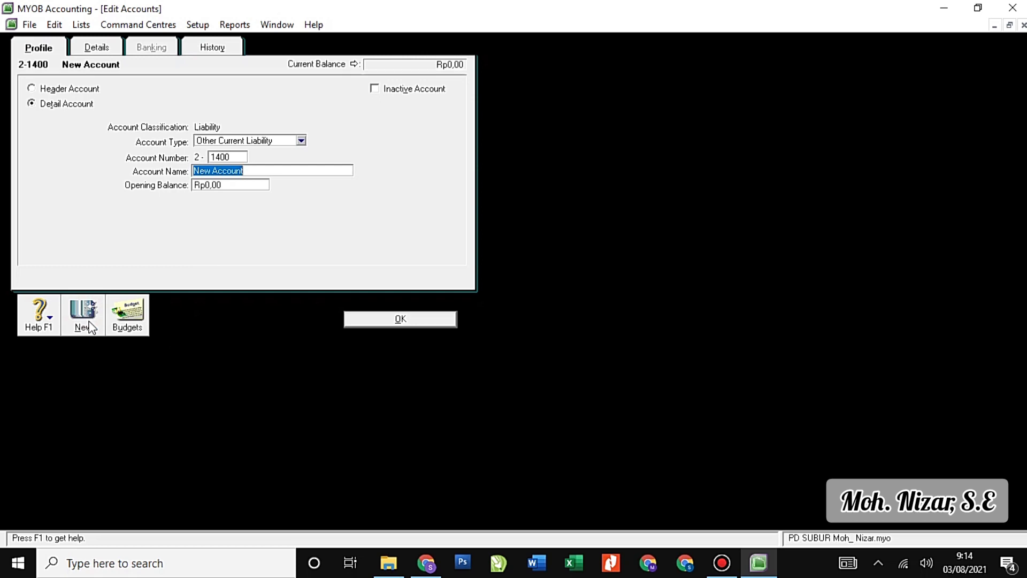
type("PP")
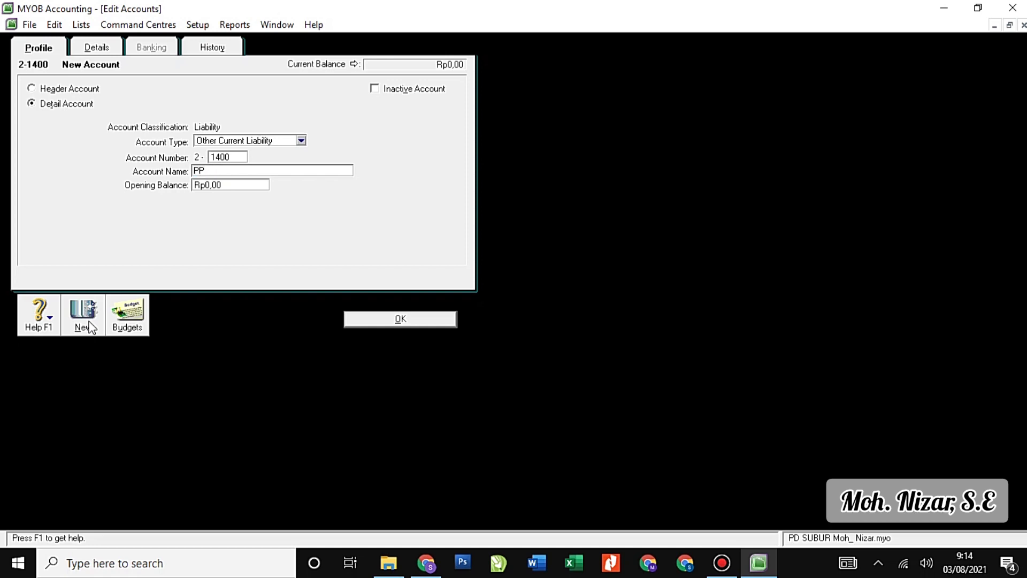
type("N Payable")
left_click(83, 315)
type("1500")
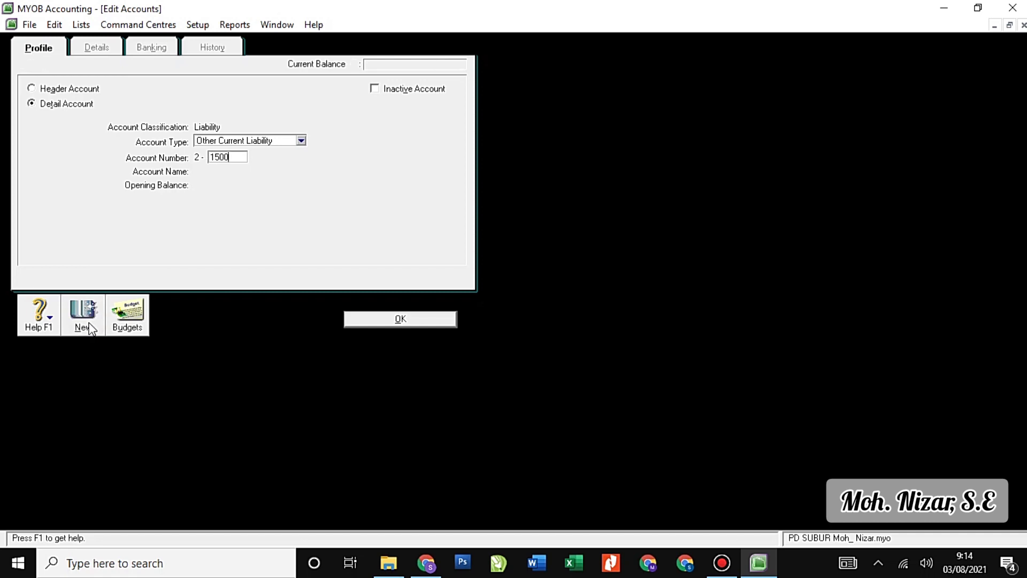
key("Tab")
type("PPN Out")
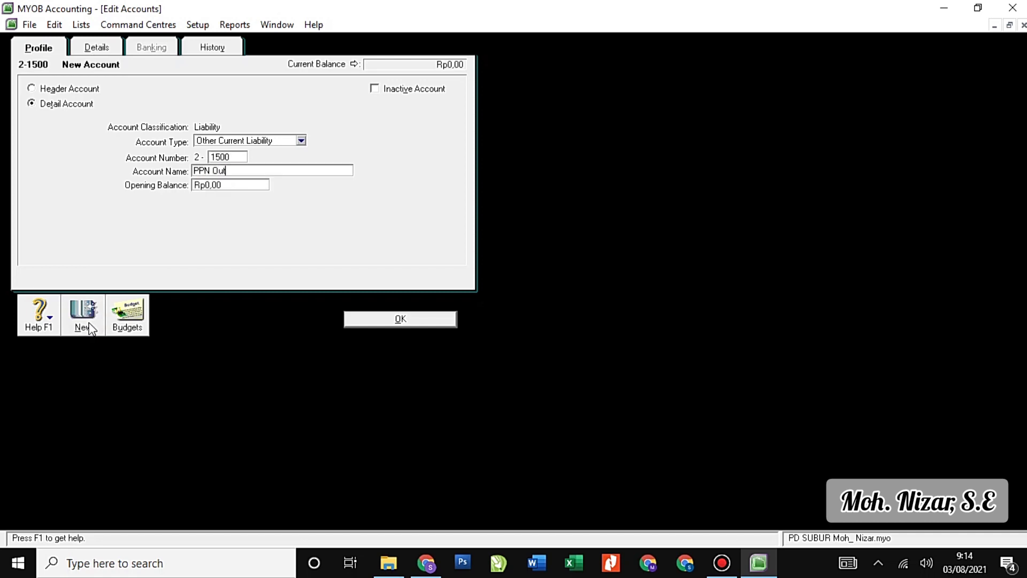
type("come")
left_click(386, 321)
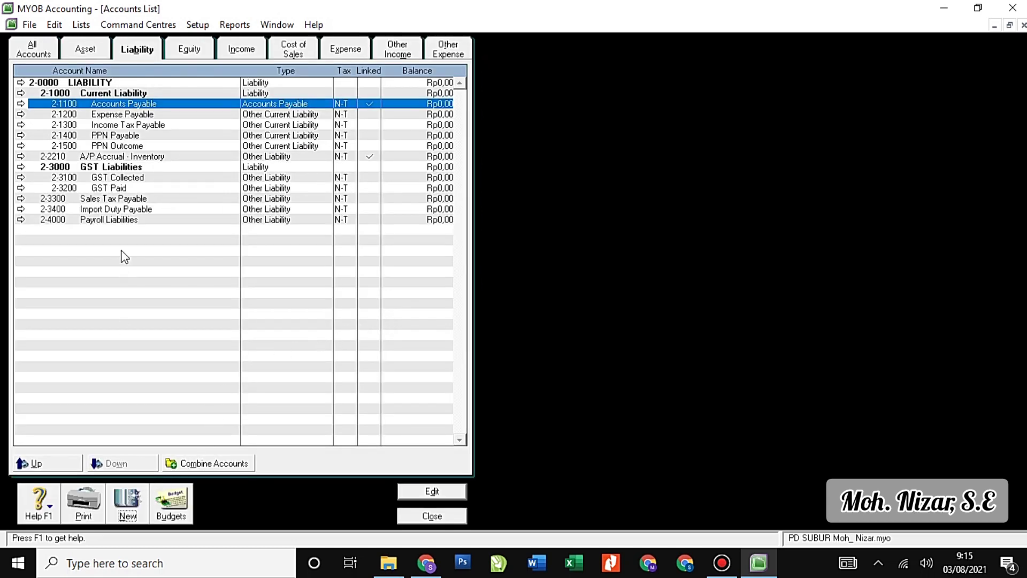
Create header account 2-2000 Long Term Liability.
left_click(128, 502)
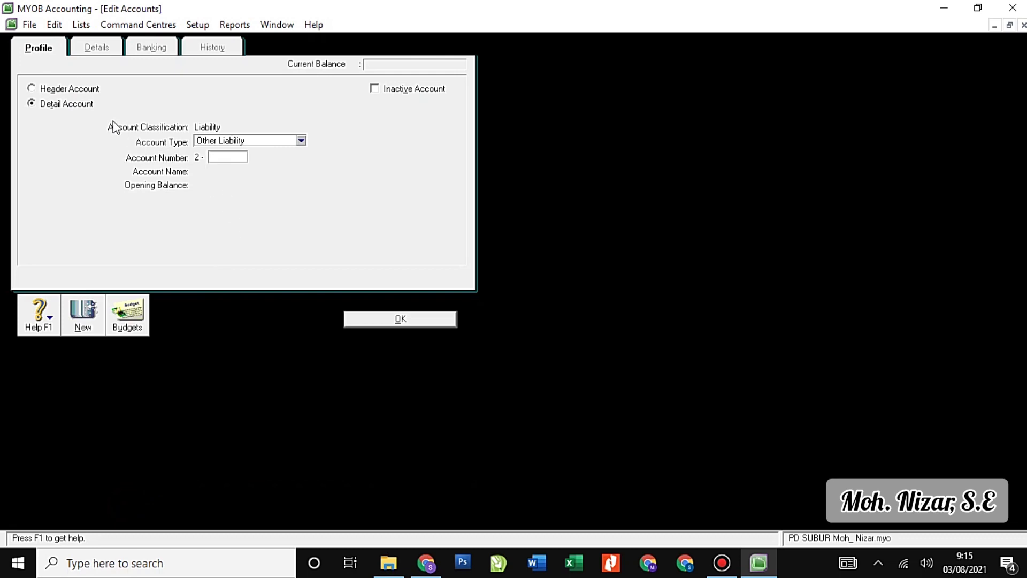
left_click(93, 89)
left_click(235, 158)
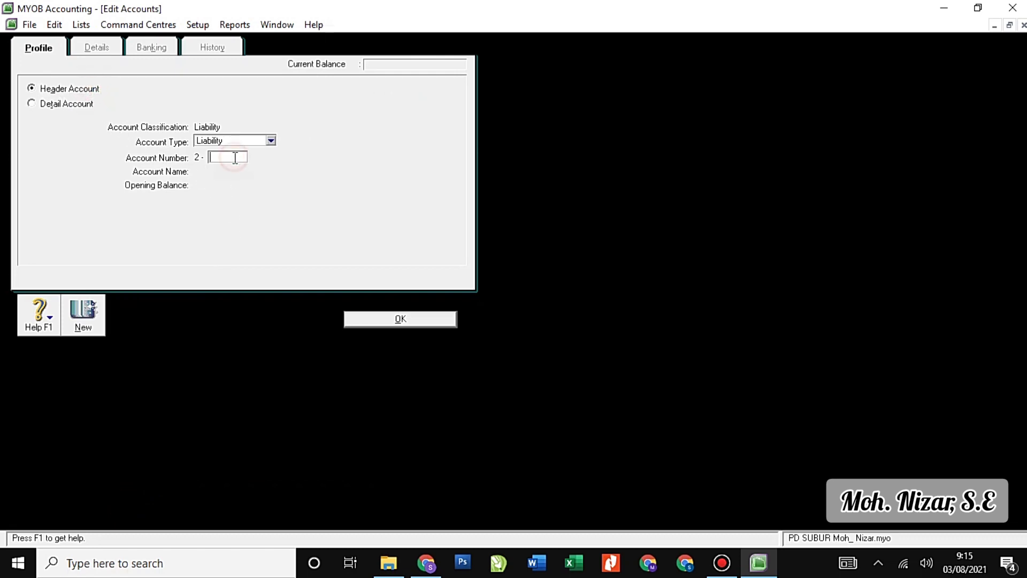
type("2000")
key("Tab")
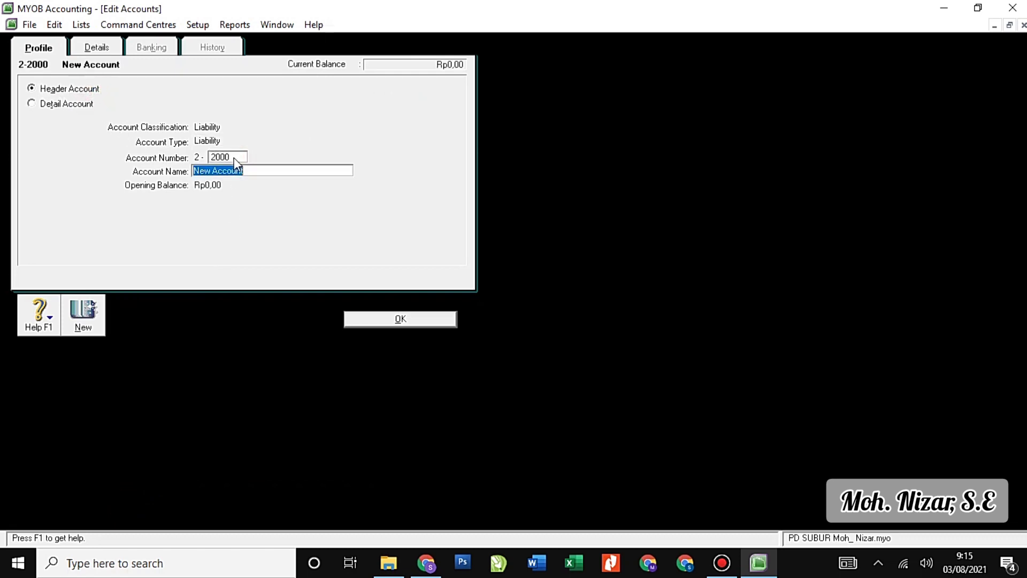
type("Long Term Liability")
left_click(357, 319)
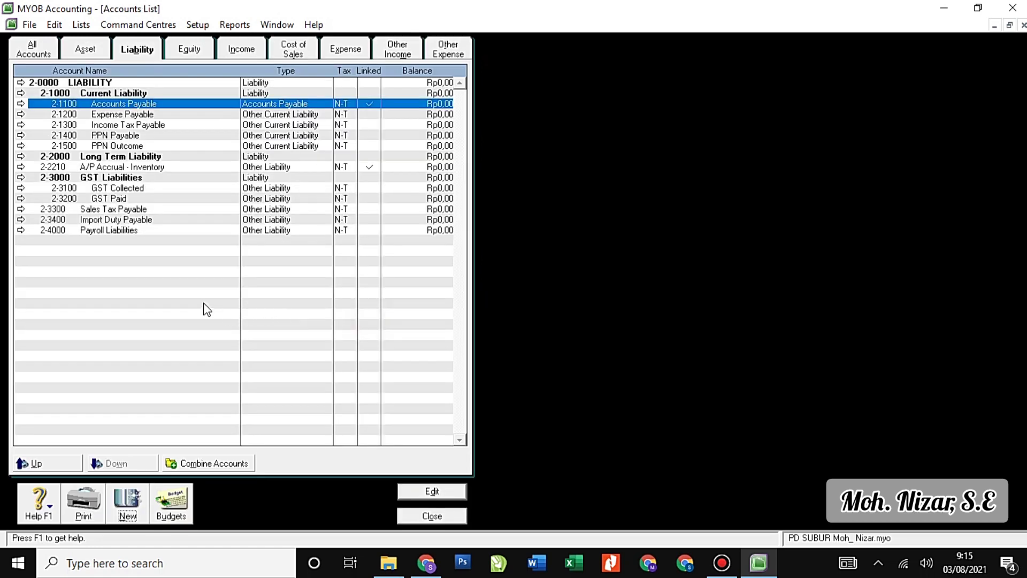
Add Long Term Liability account 2-2100 Bank Permata Loan under the new header.
left_click(128, 500)
left_click(277, 140)
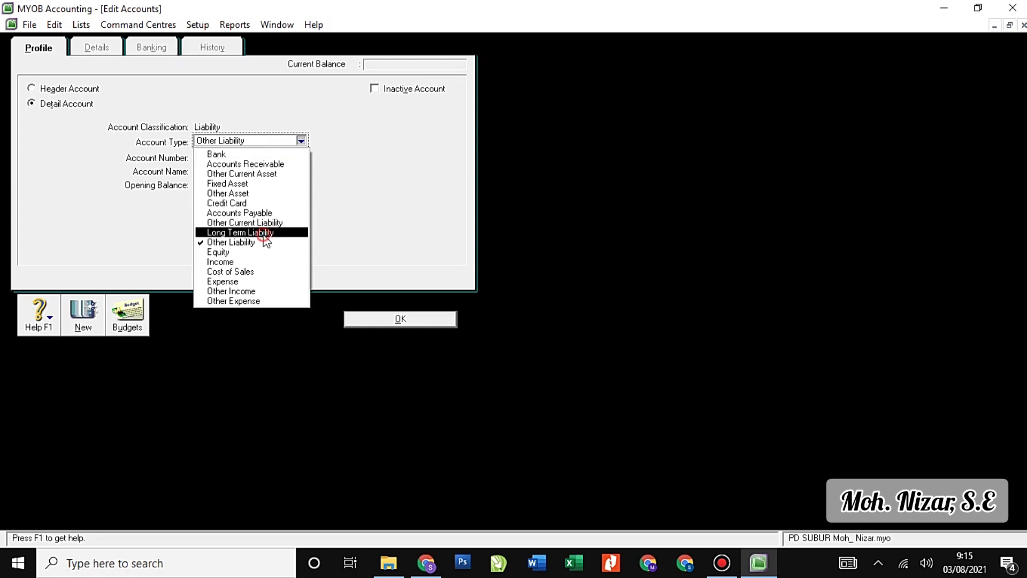
left_click(259, 233)
left_click(236, 162)
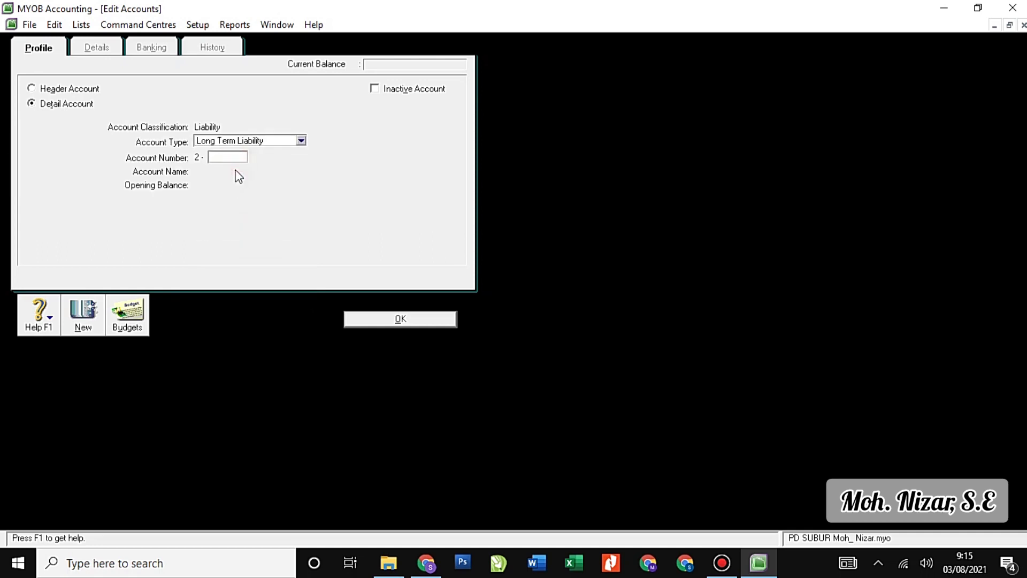
type("2100")
key("Tab")
type("B")
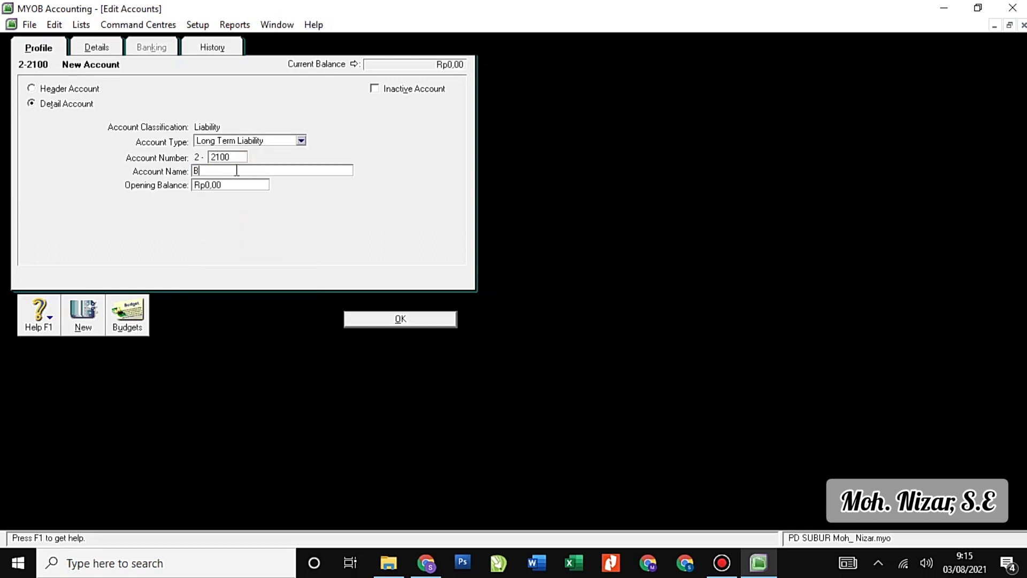
type("ank Permata Loan")
left_click(410, 320)
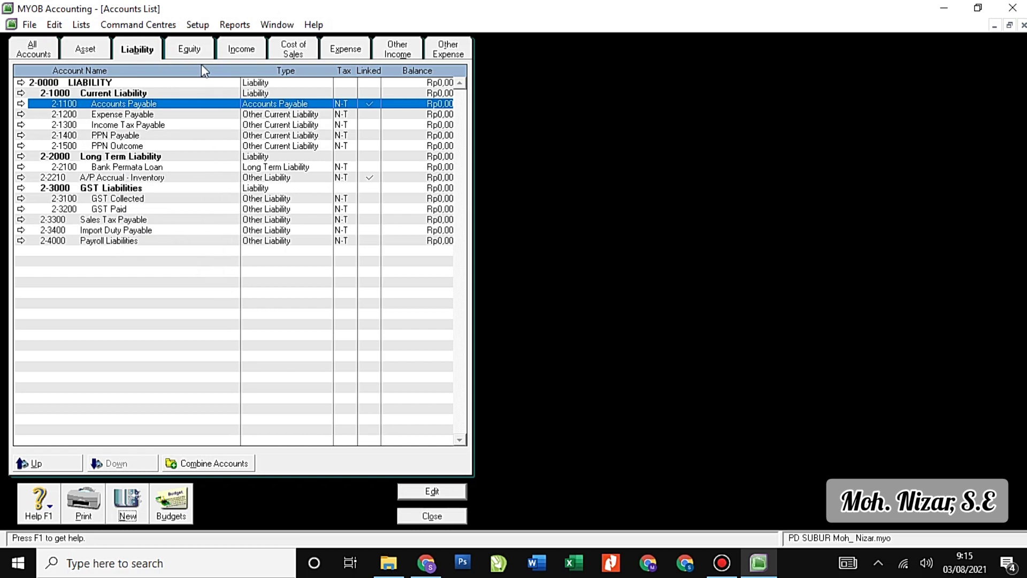
Show the Equity accounts in the Accounts List and bring up the Setup menu.
left_click(195, 46)
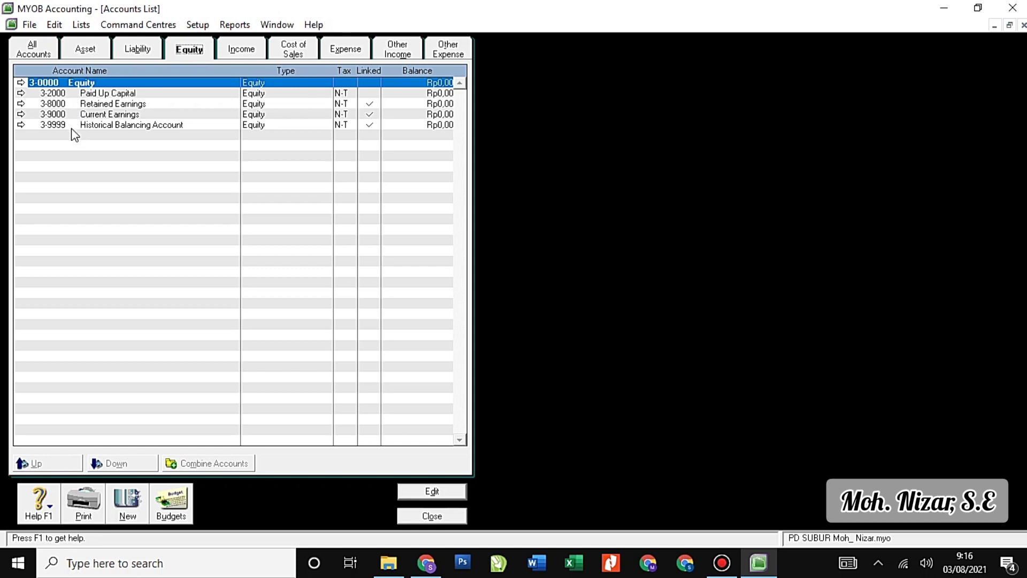
left_click(199, 26)
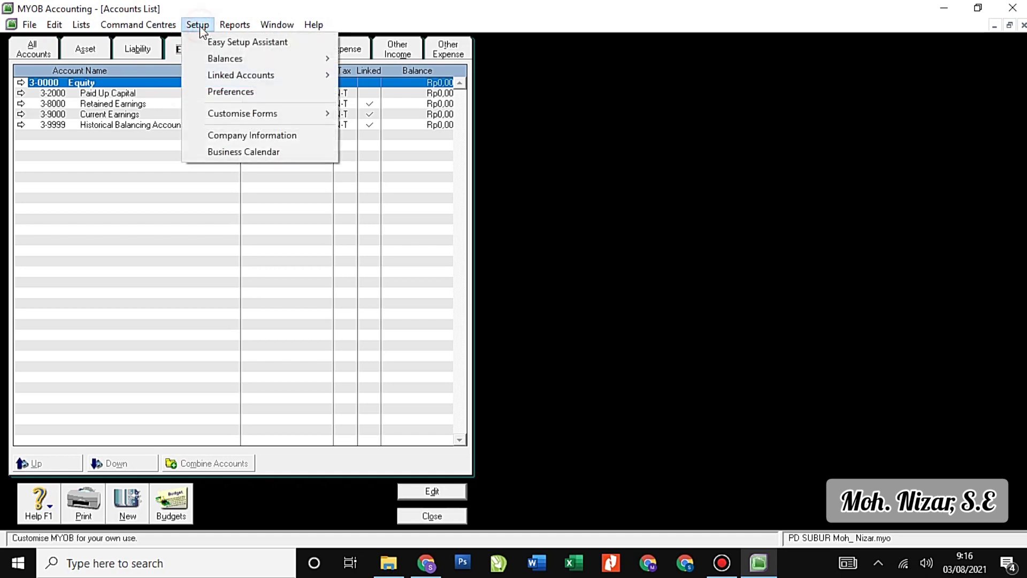
Check Accounts & Banking linked accounts, keeping Historical Balancing 3-9999 and Undeposited Funds 1-1130.
mouse_move(249, 61)
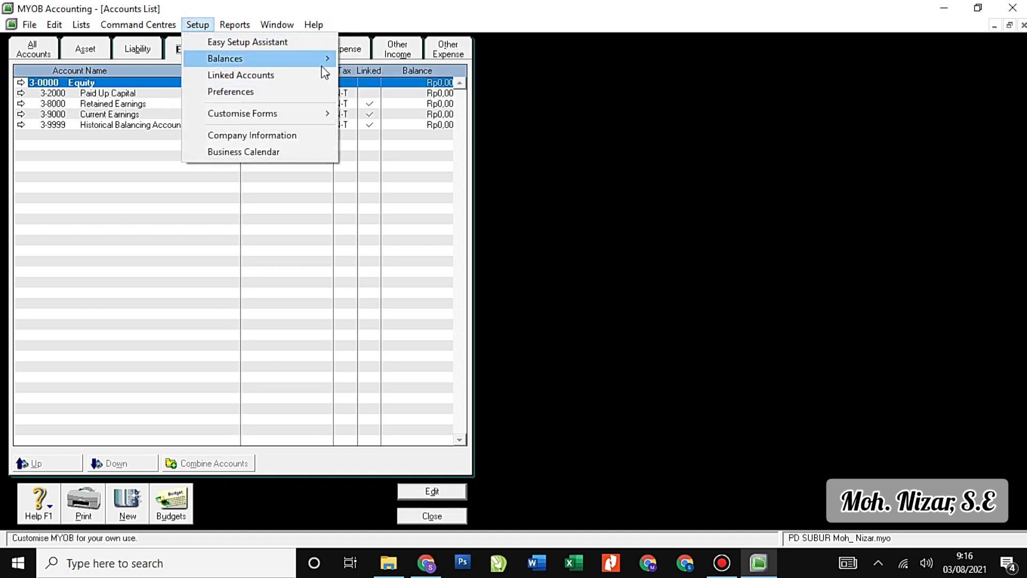
mouse_move(318, 76)
left_click(376, 71)
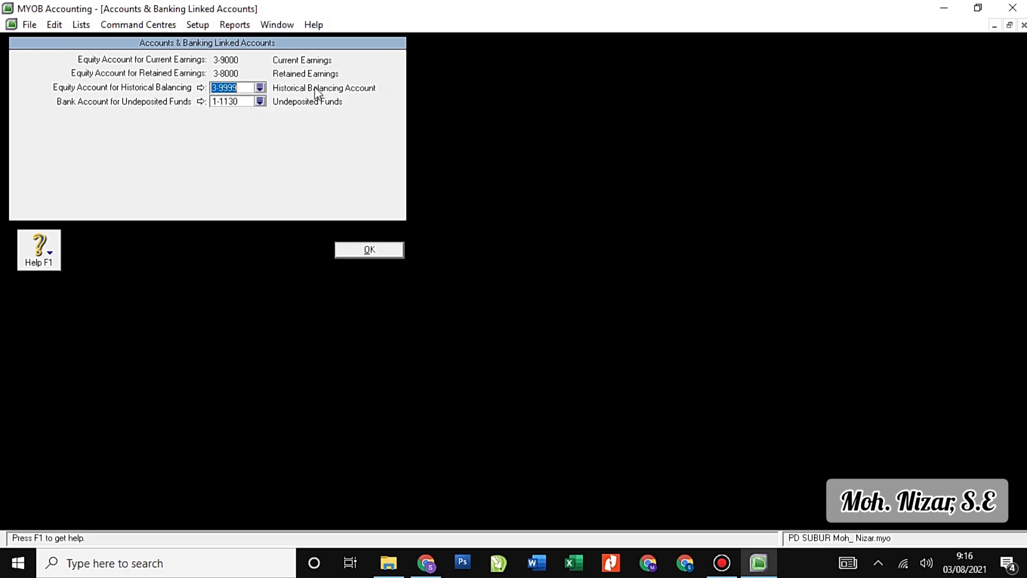
left_click(380, 247)
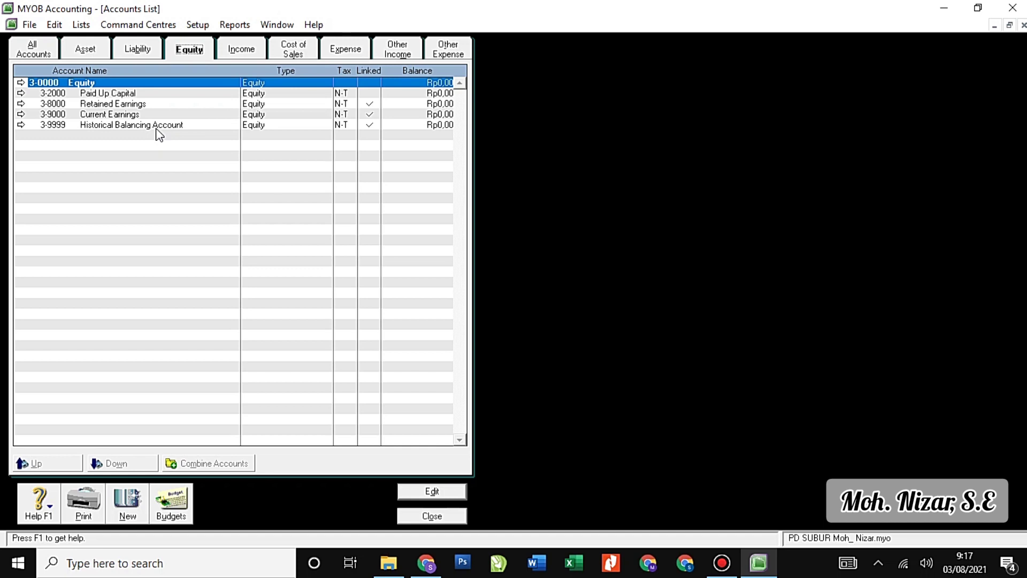
Renumber Paid Up Capital to 3-1000 and rename it as the owner's capital account.
left_click(21, 93)
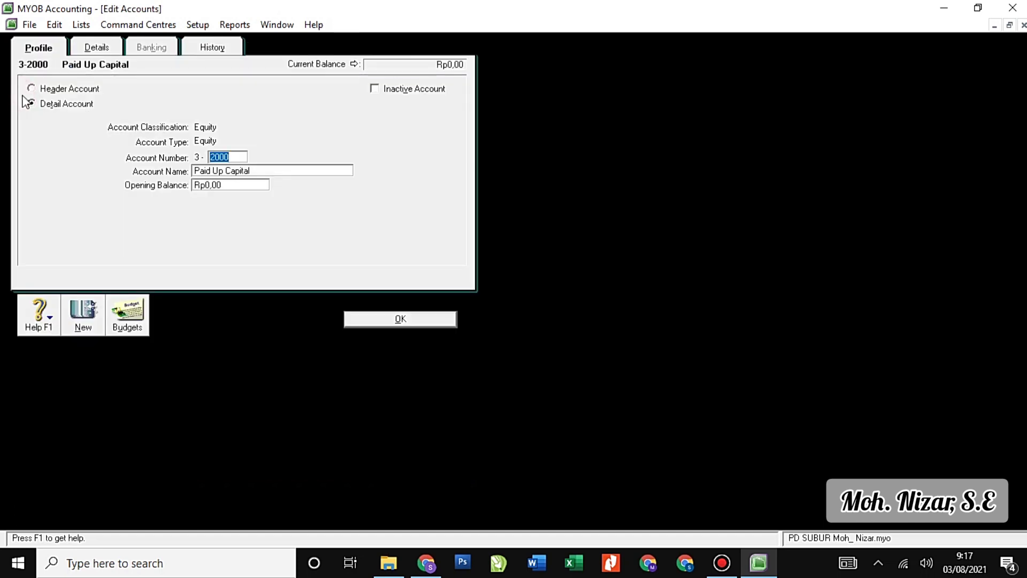
type("1000")
key("Tab")
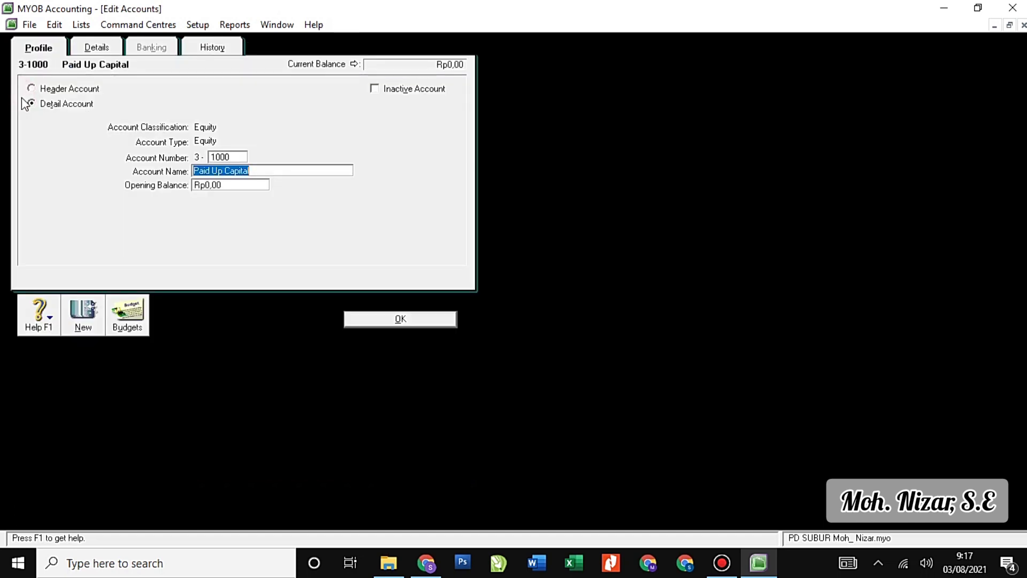
type("Hendra")
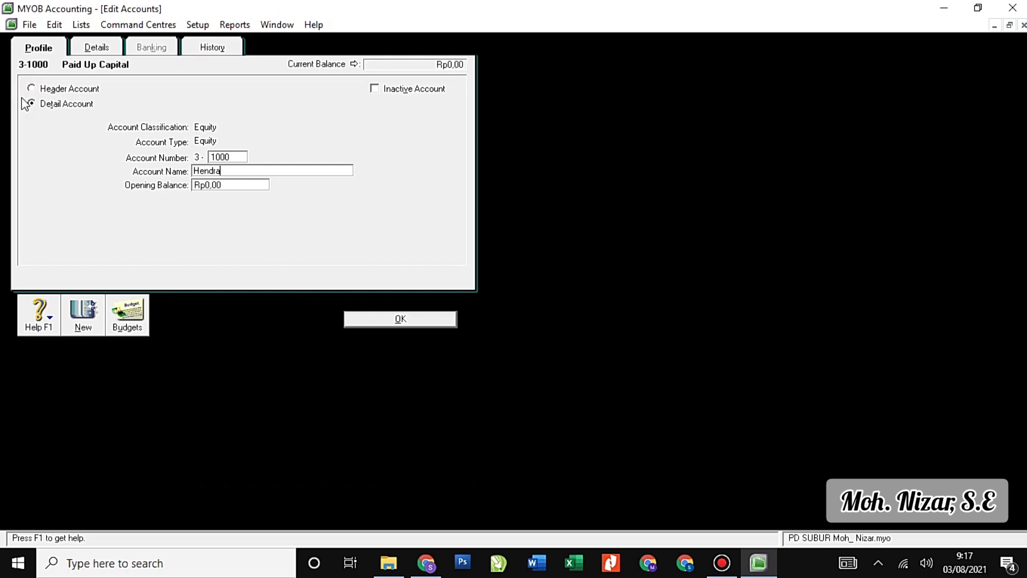
type("wan Capital")
Add equity account 3-2000 as the owner's drawing account.
left_click(85, 326)
type("2000")
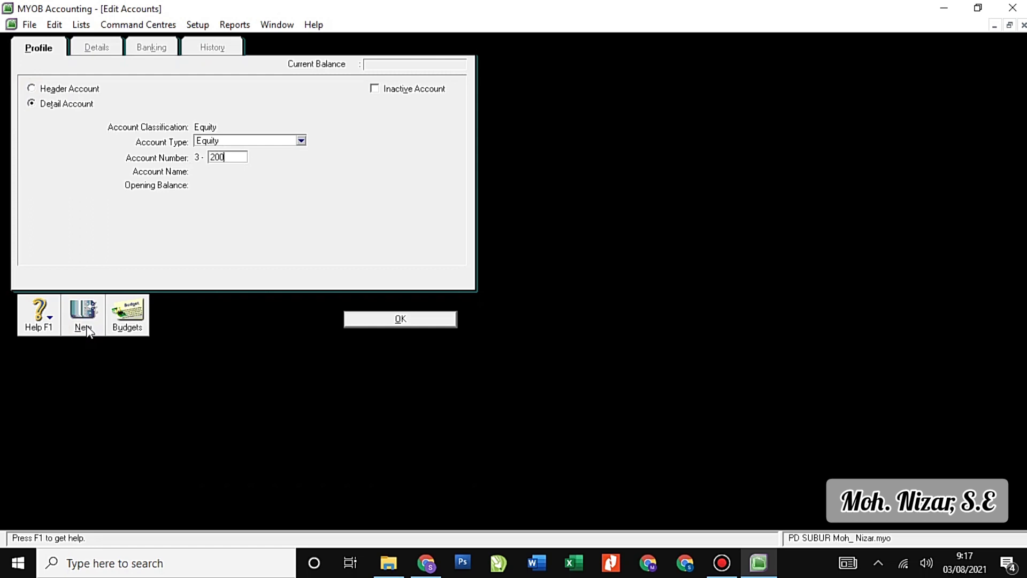
key("Tab")
type("H")
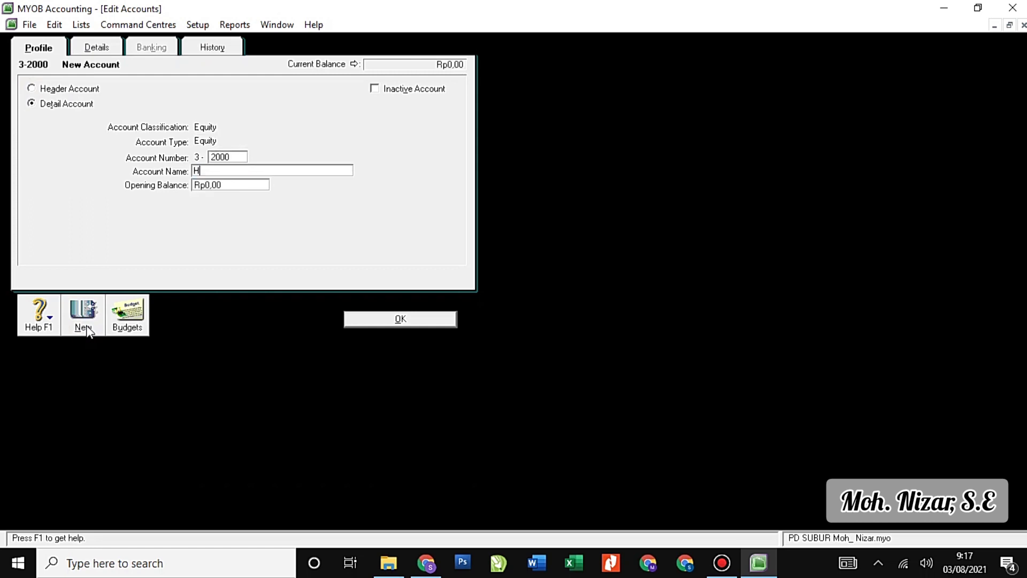
type("endrawan Drawing")
left_click(395, 321)
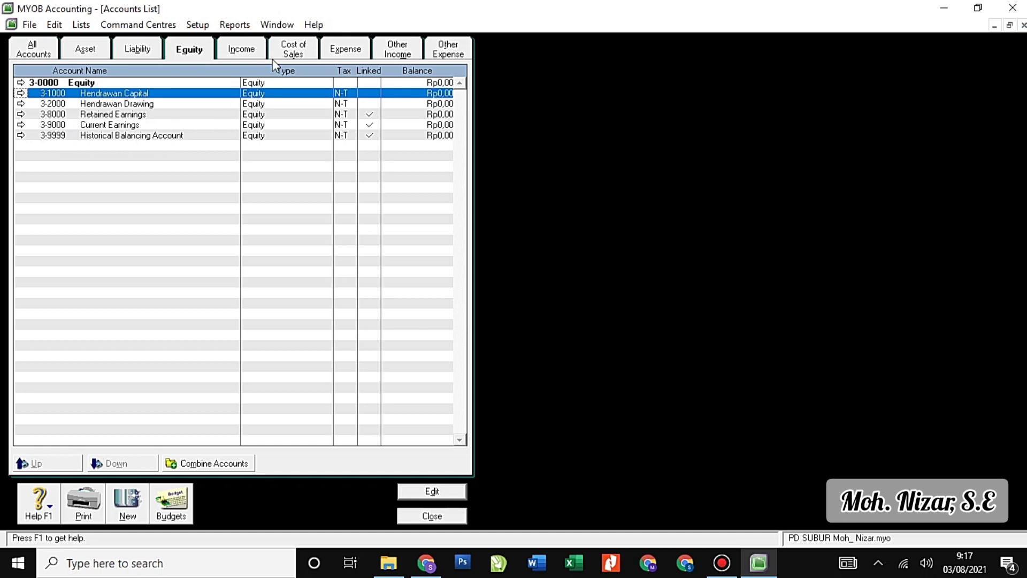
Return to the Equity list and enter EQUITY as the 3-0000 header name.
left_click(247, 53)
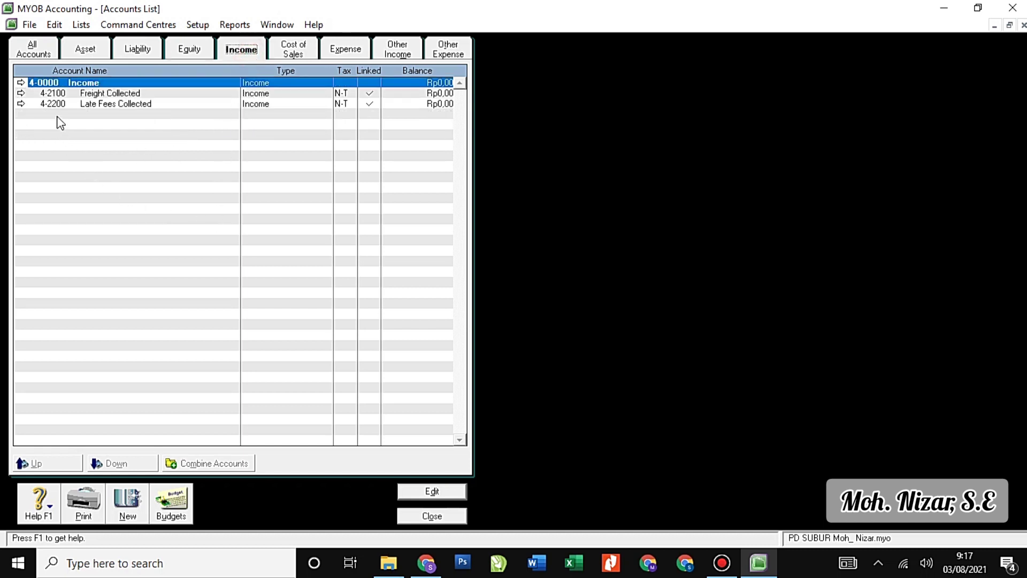
left_click(190, 49)
left_click(21, 83)
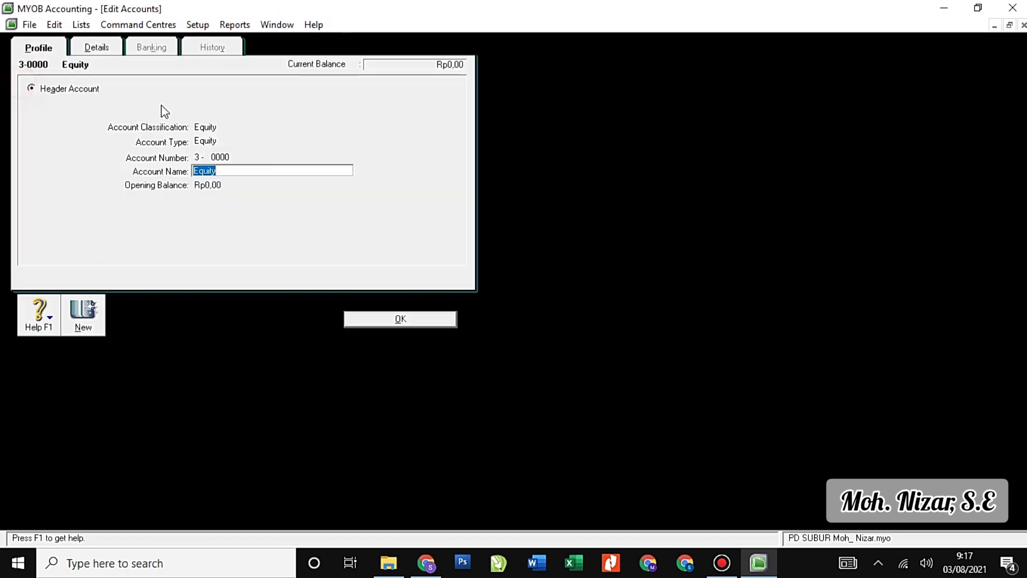
type("EQUITY")
Save the 3-0000 header as EQUITY and rename the 4-0000 header to INCOME.
left_click(389, 319)
left_click(241, 49)
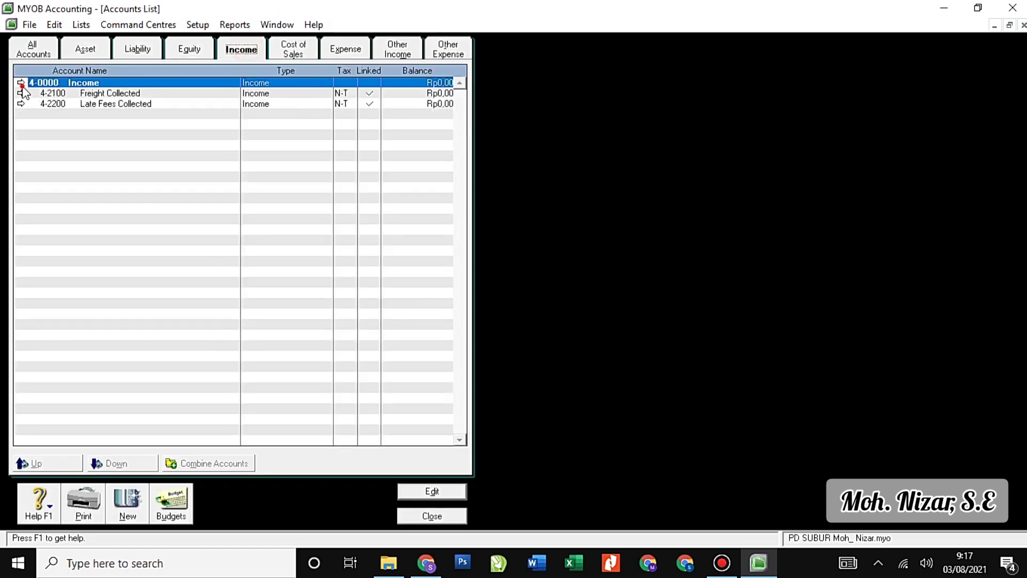
left_click(21, 83)
type("INCOME")
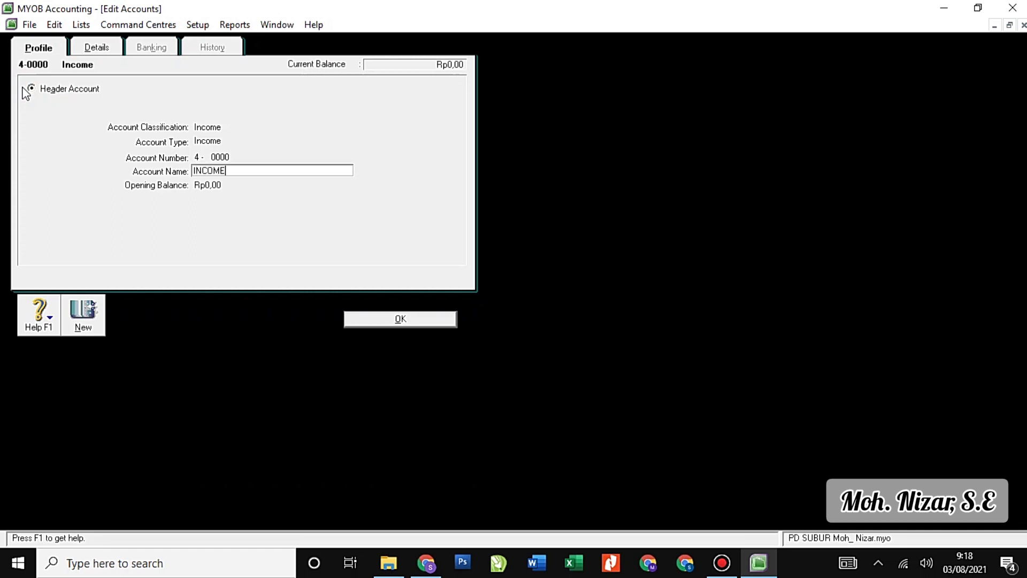
left_click(365, 319)
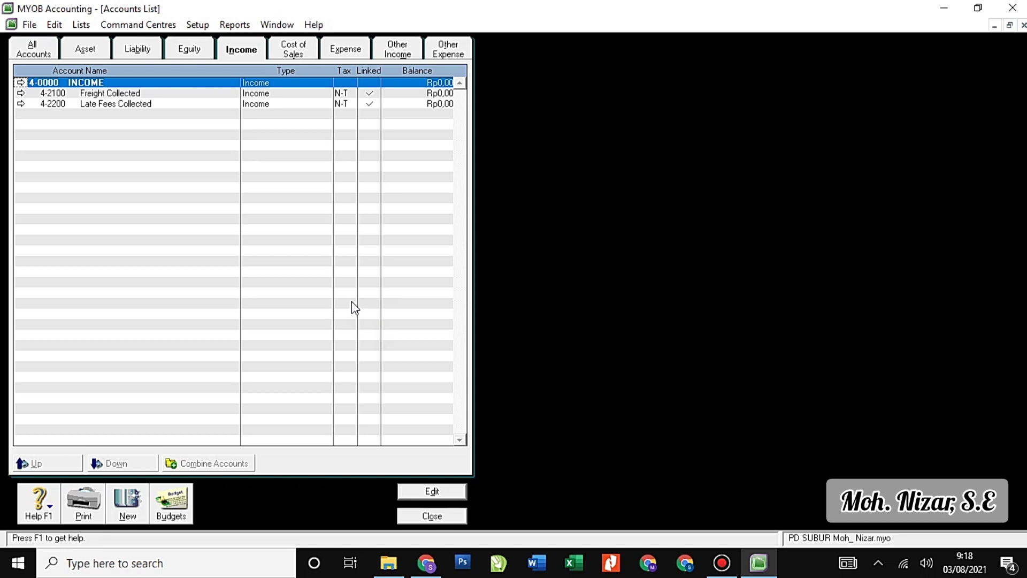
Change Freight Collected to 4-1100 Sales and Late Fees Collected to 4-1200 Sales Return.
left_click(22, 97)
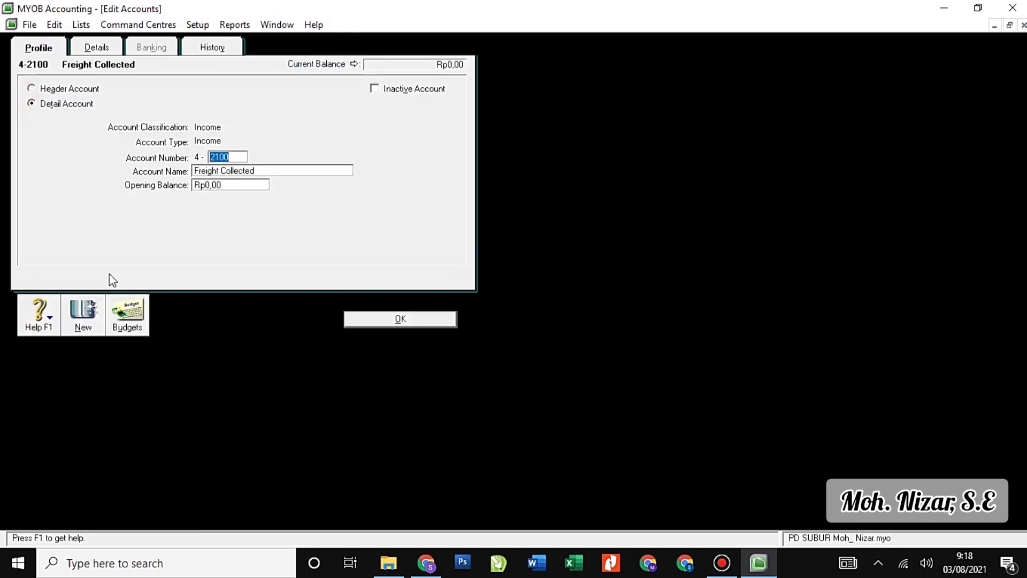
type("1100")
key("Tab")
type("S")
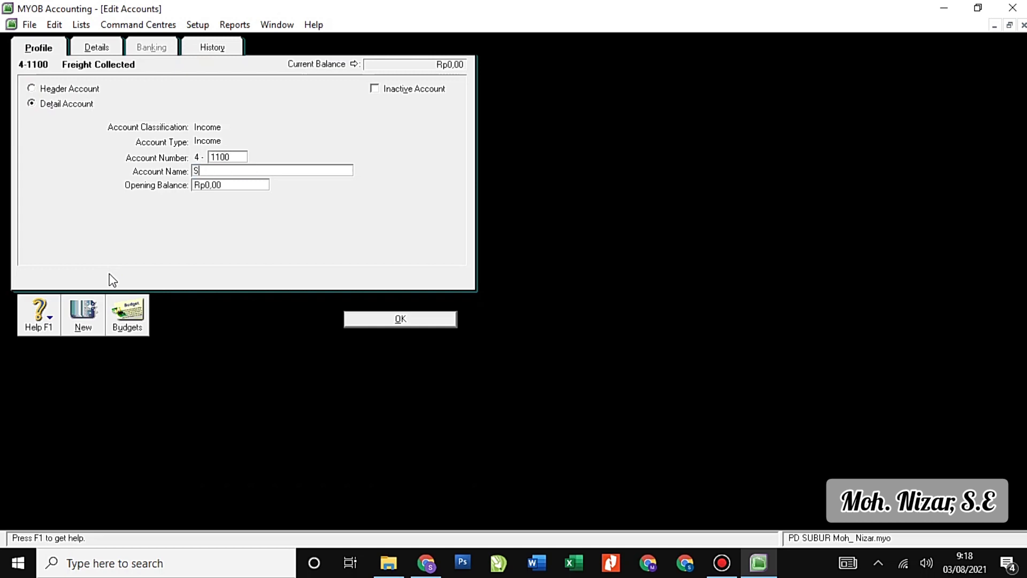
type("ales")
left_click(383, 318)
left_click(23, 103)
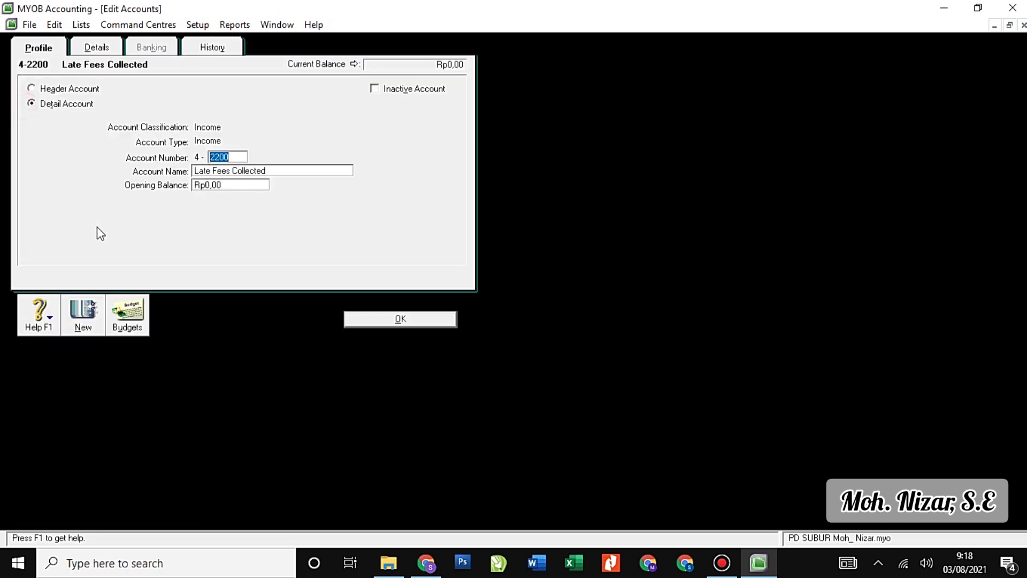
type("1200")
key("Tab")
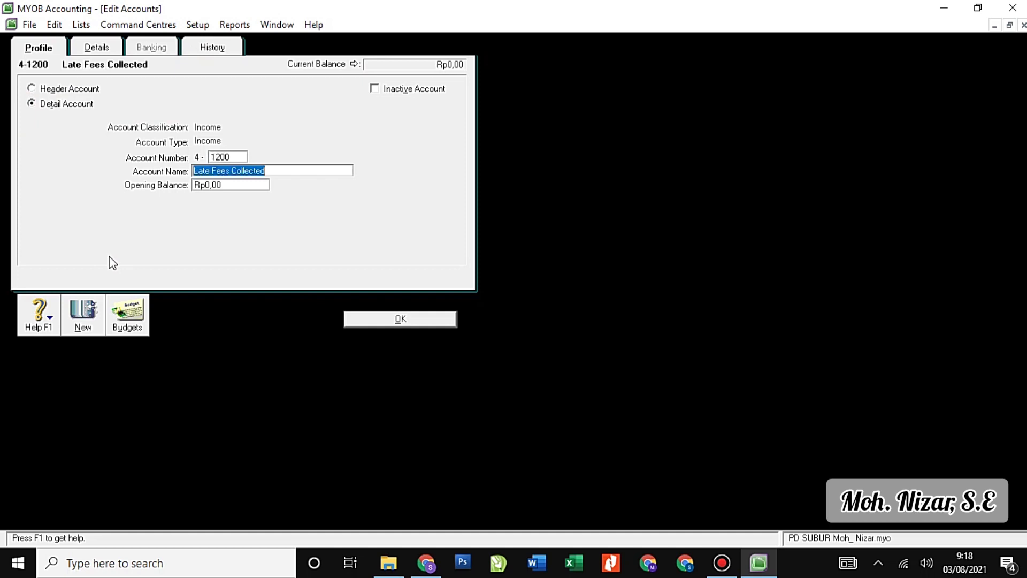
type("Sales Return")
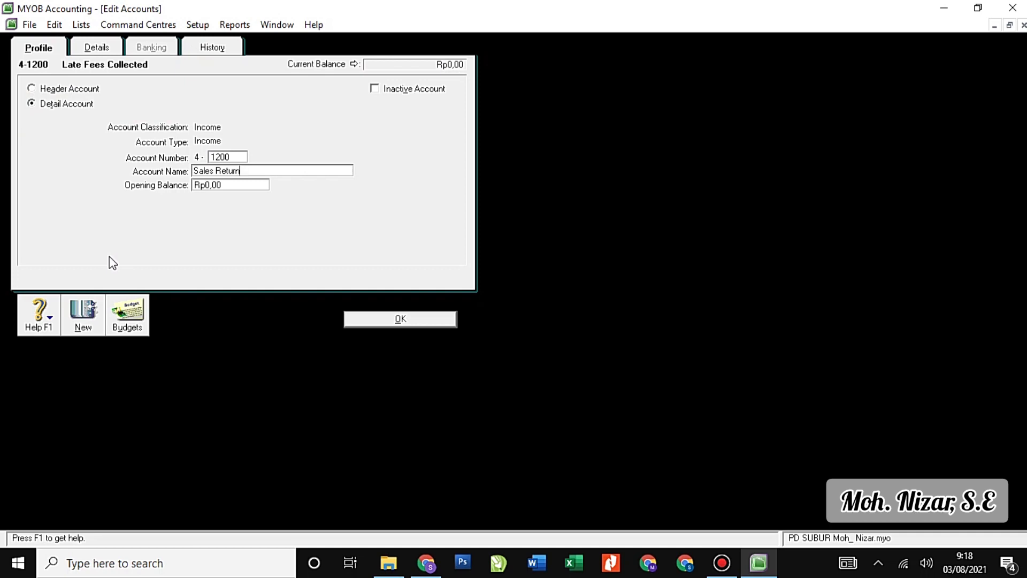
left_click(351, 319)
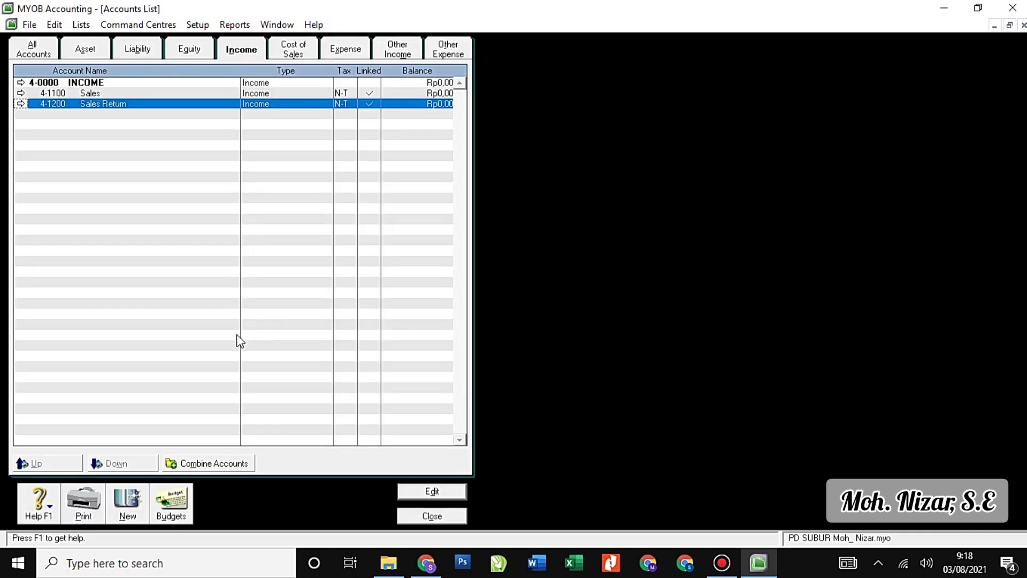
Rename the Cost of Sales header 5-0000 to COST OF SALES.
left_click(306, 55)
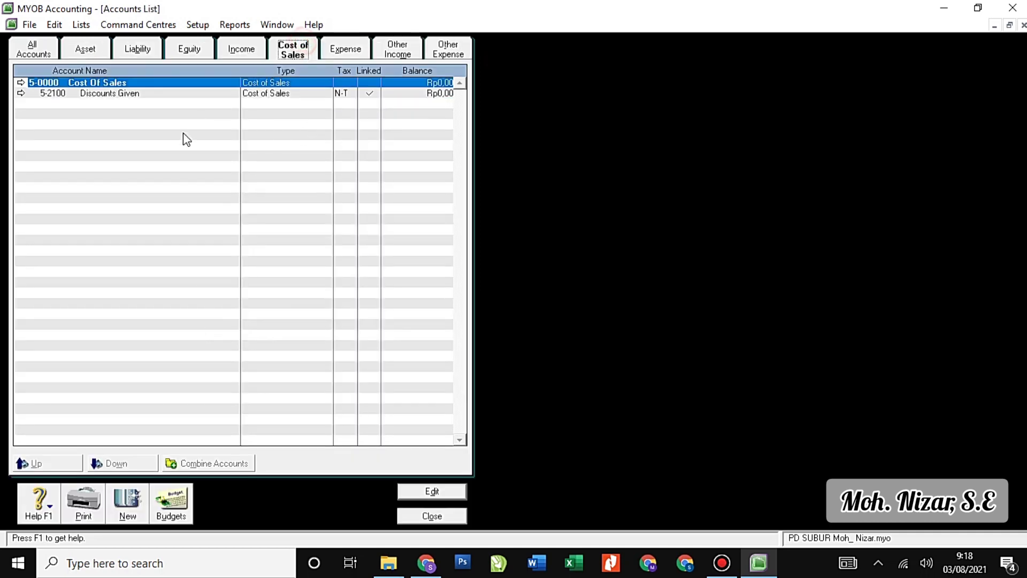
left_click(21, 82)
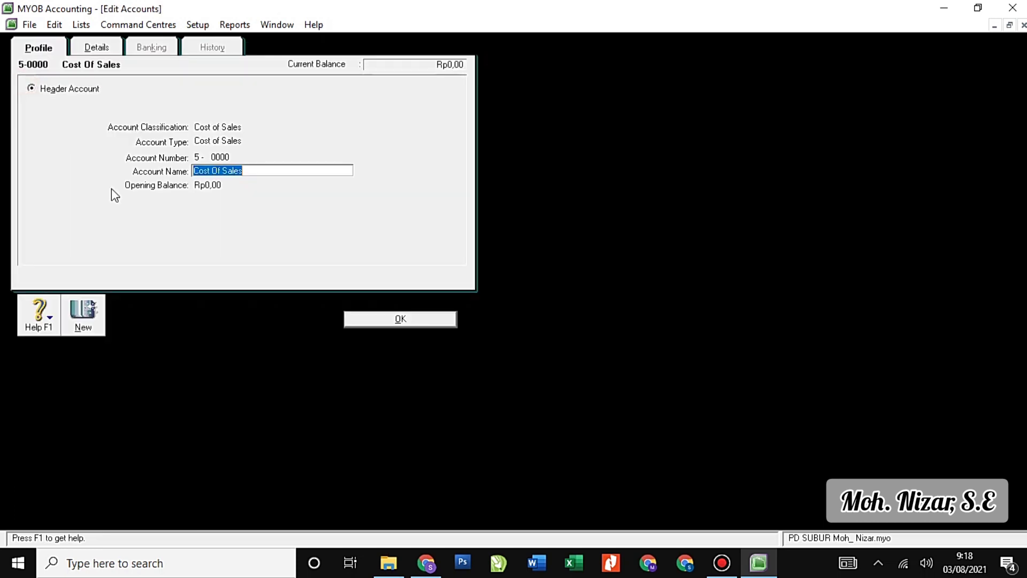
type("COST O")
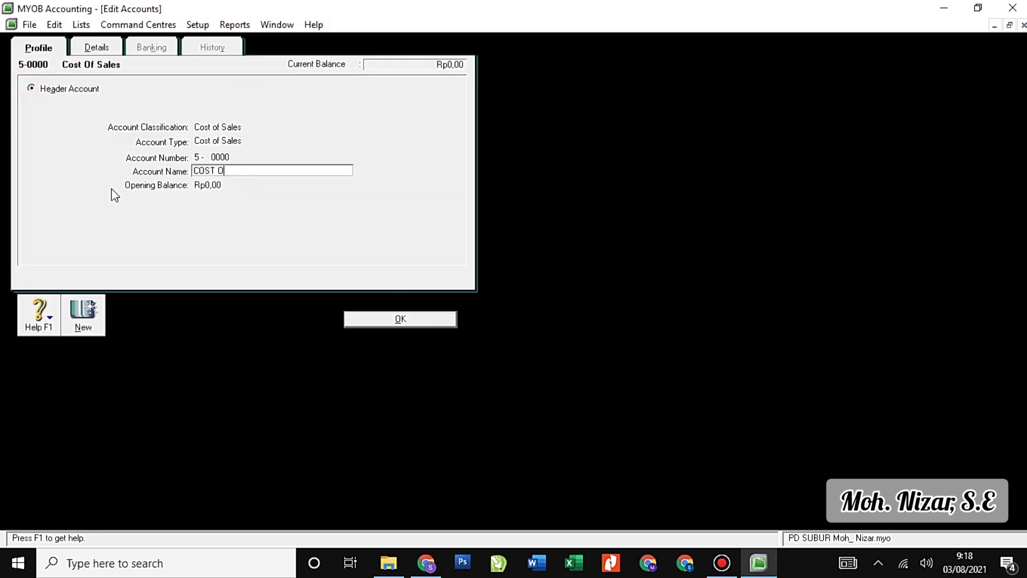
type("F SALES")
left_click(386, 319)
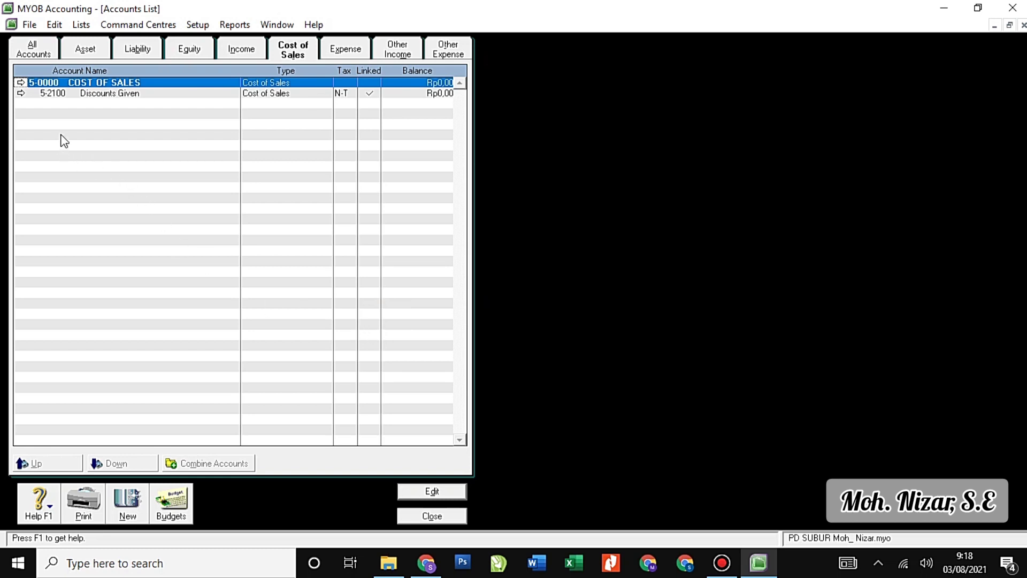
Enter 1100 and Cost of Good Sold as Discounts Given's new number and name.
left_click(22, 94)
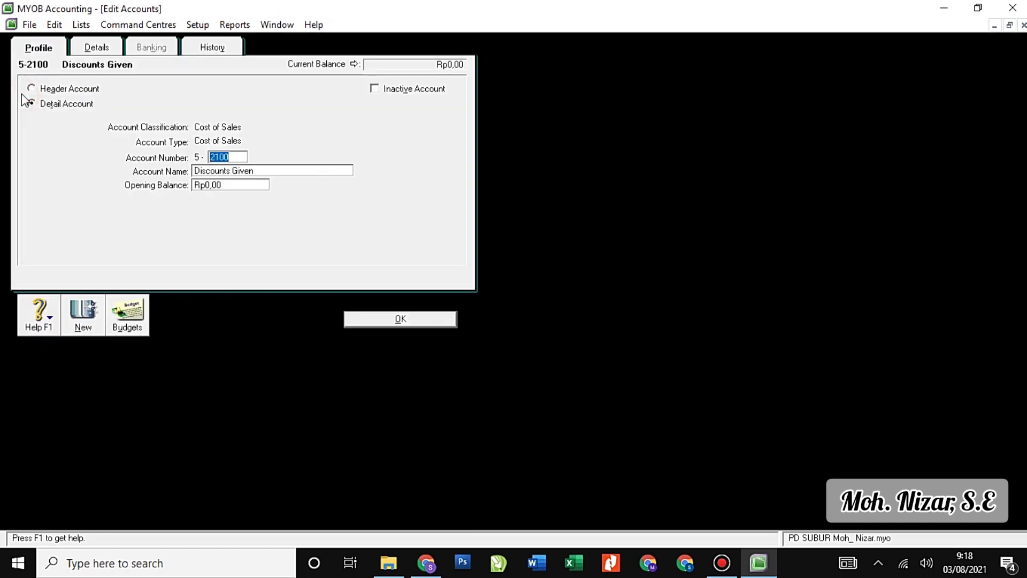
type("1100")
key("Tab")
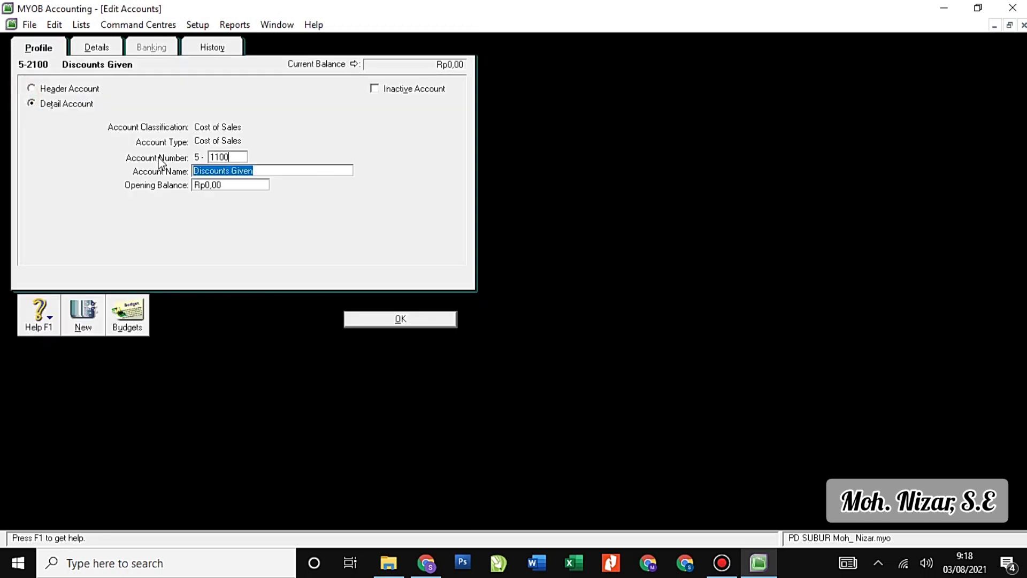
type("Cost of ")
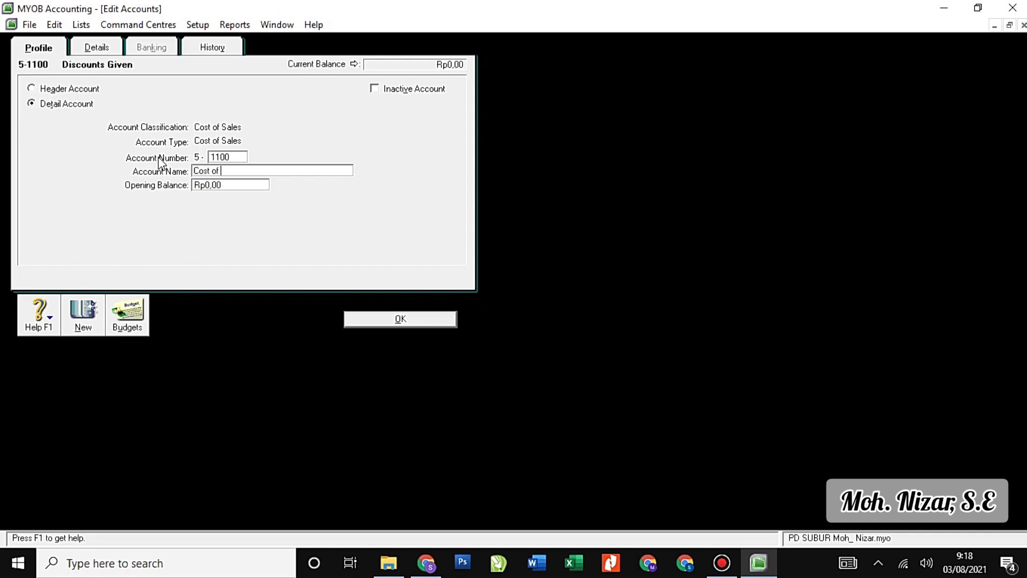
type("Good Sold")
Save Cost of Good Sold, add 5-1200 Freight Paid and 5-1300 Income Summary, then view Expense accounts.
left_click(83, 318)
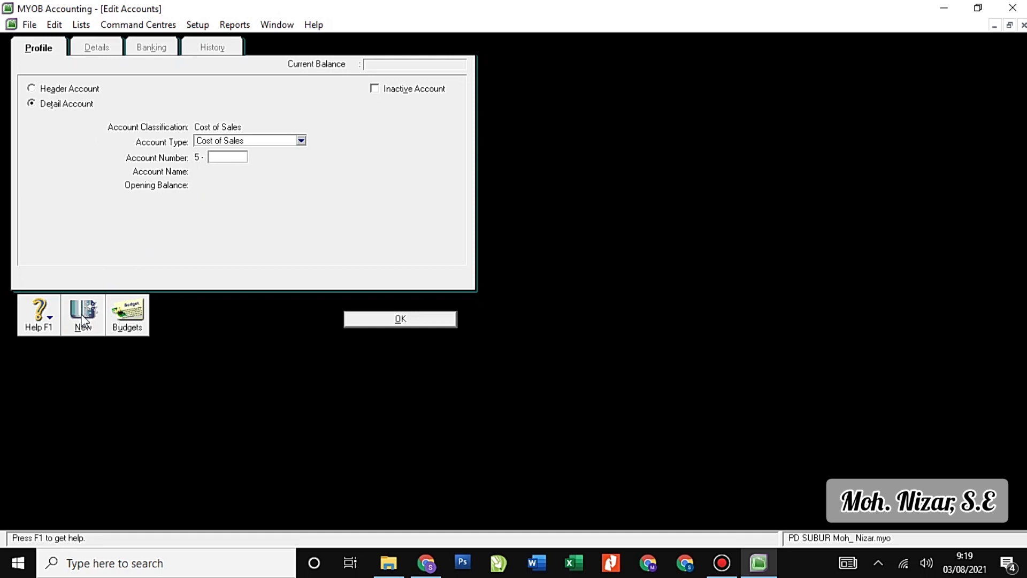
type("1200")
key("Tab")
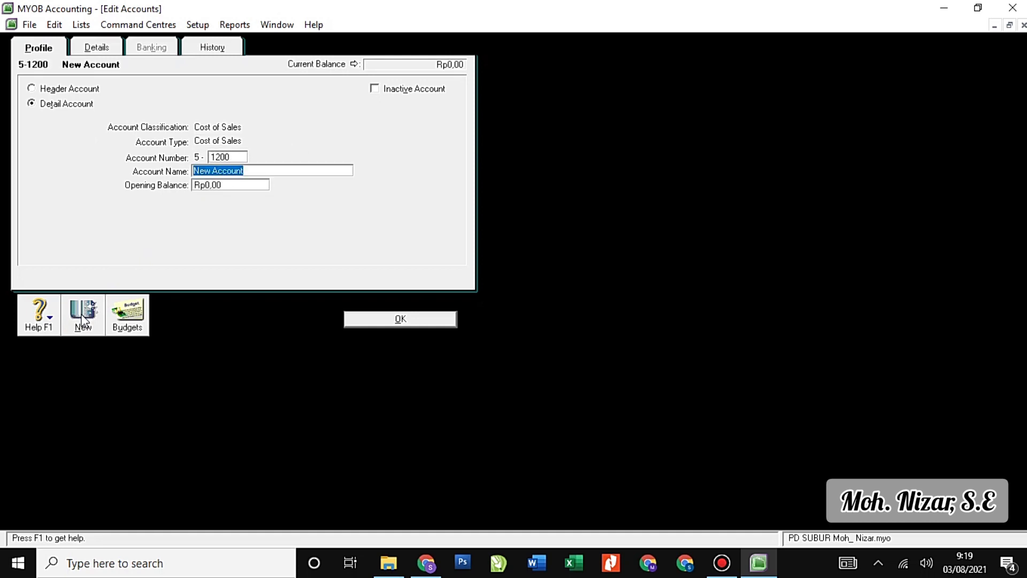
type("Freig")
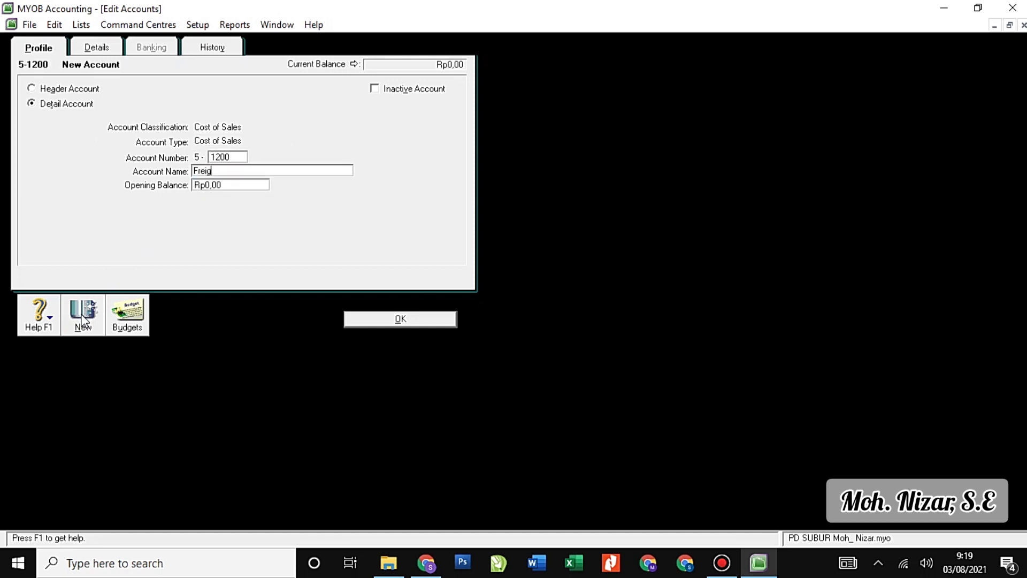
type("ht Paid")
left_click(82, 320)
type("1300")
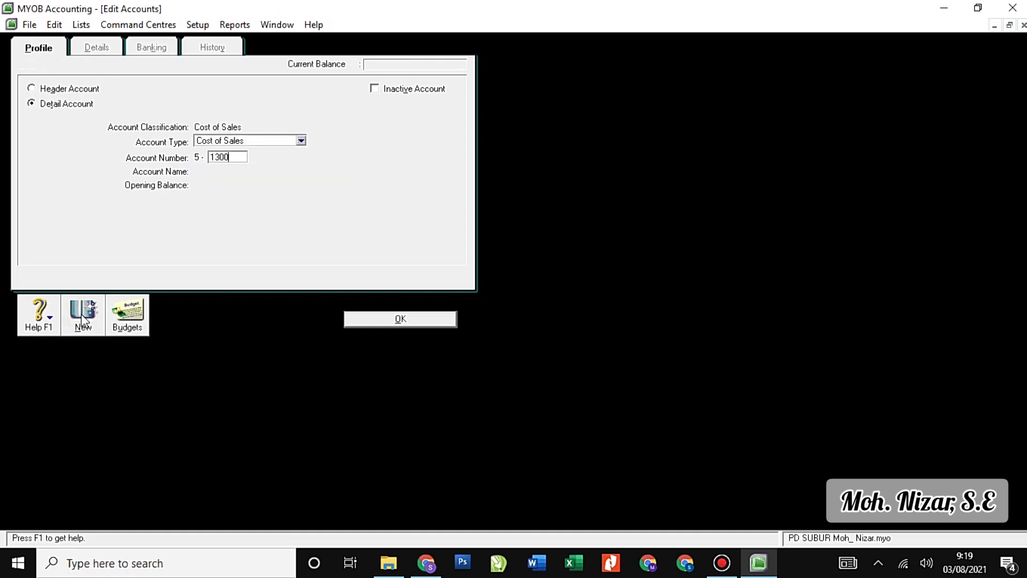
key("Tab")
type("Income Sum")
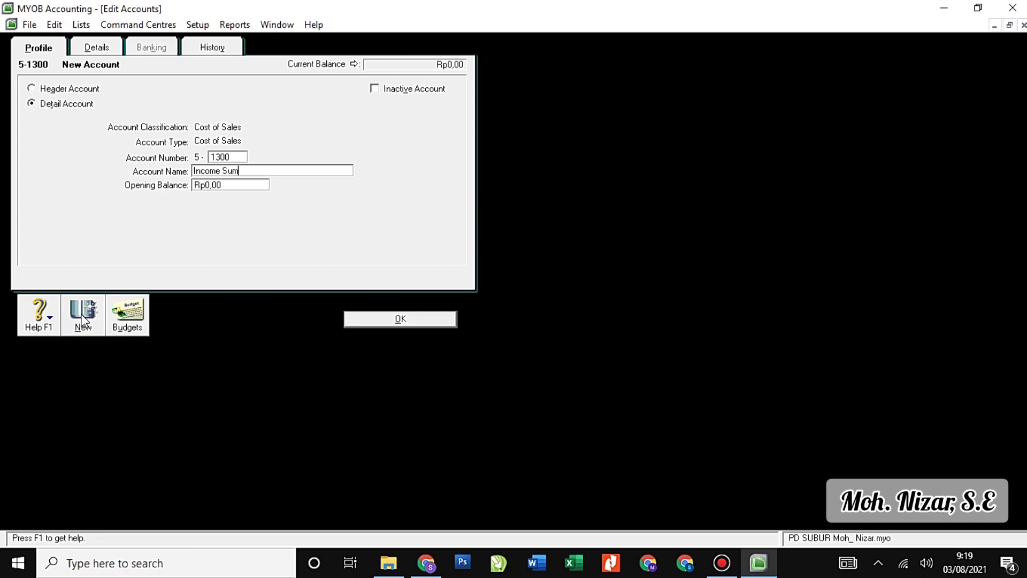
type("mary")
left_click(399, 319)
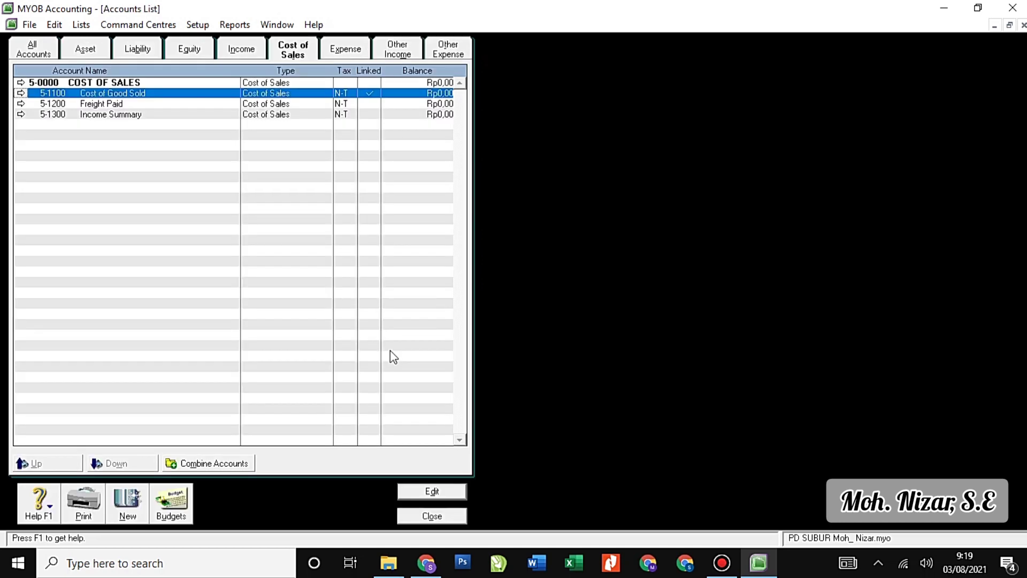
left_click(345, 50)
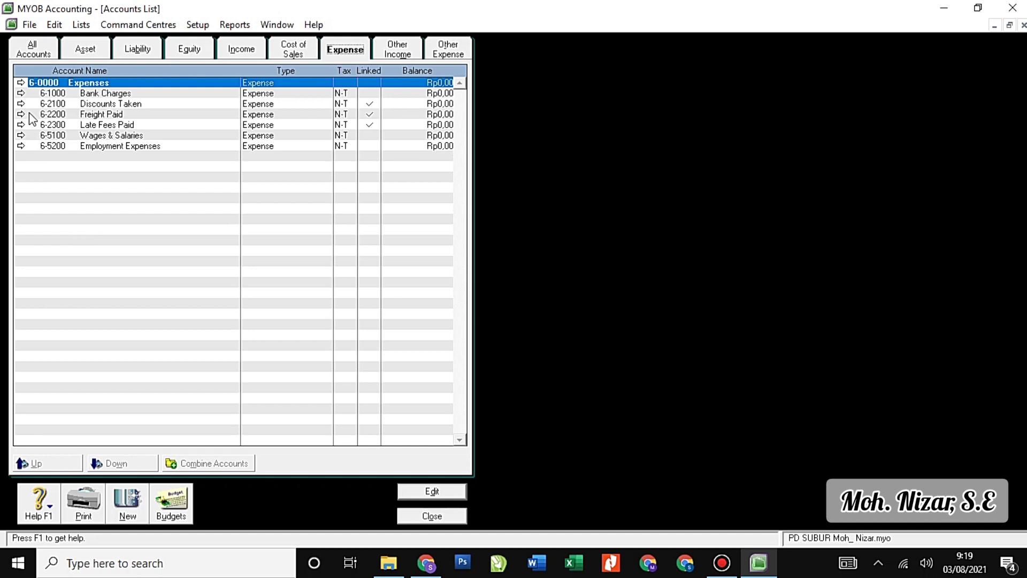
Rename 6-1000 Bank Charges to Advertising Expense.
left_click(20, 93)
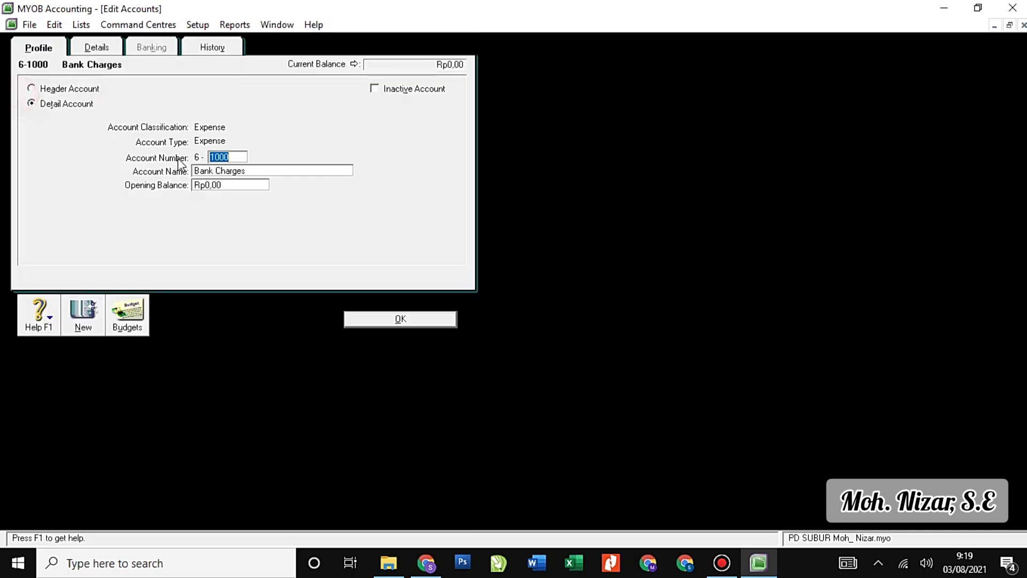
left_click(249, 170)
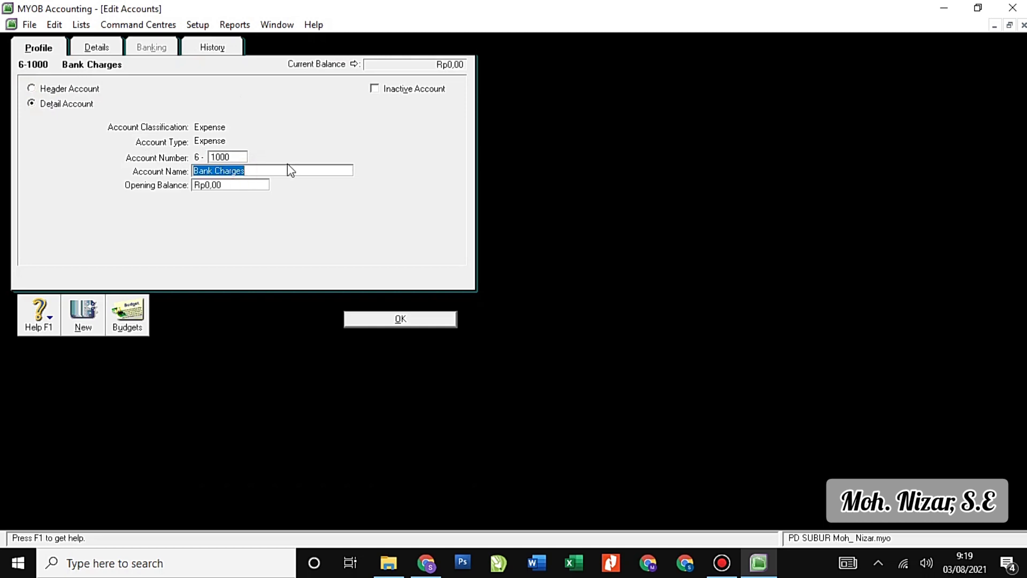
type("Adver")
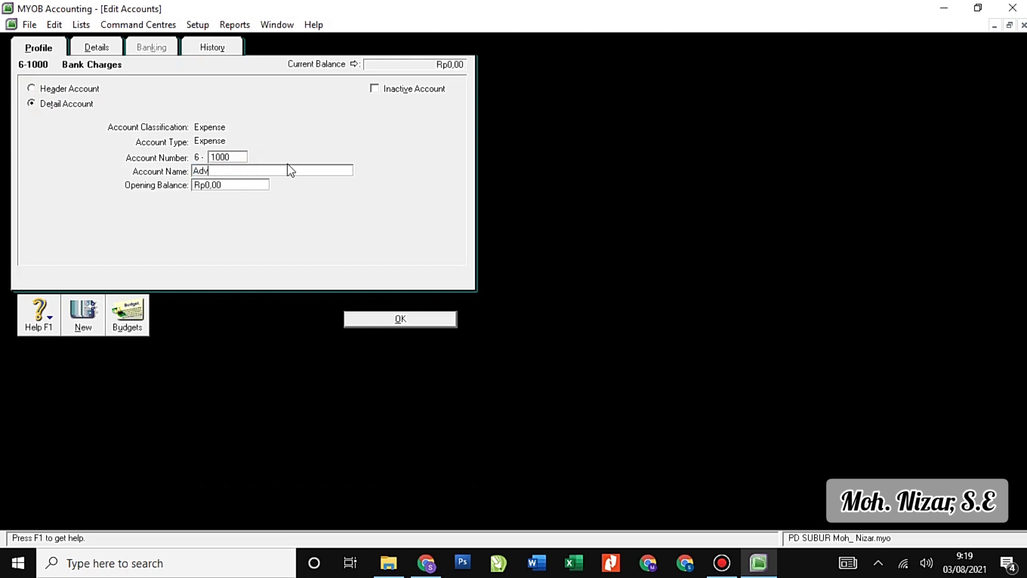
type("tising Expense")
left_click(426, 318)
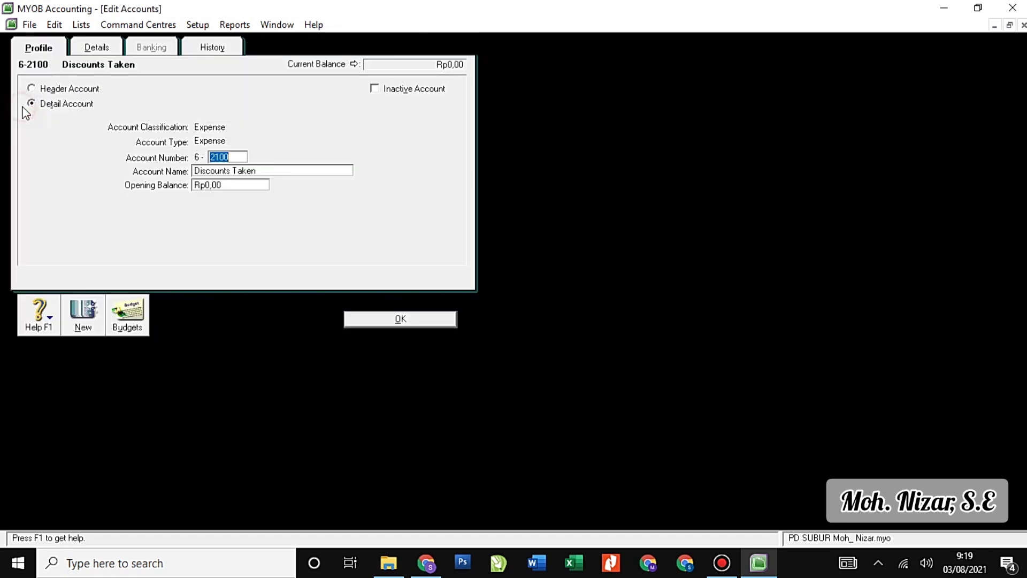
Enter 1100 and Telp & Elect Expense as Discounts Taken's new number and name.
left_click(21, 104)
type("1100")
key("Tab")
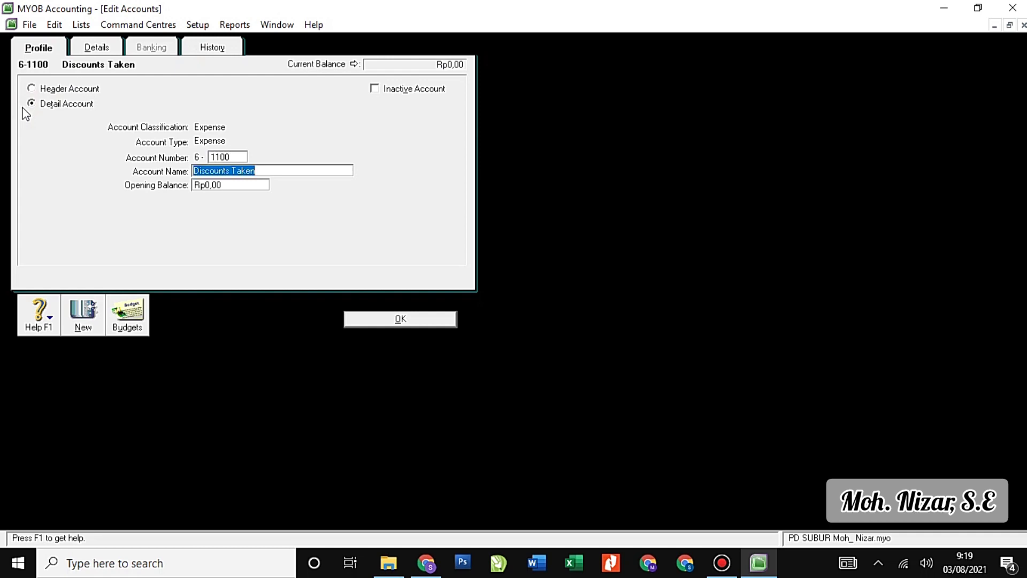
type("Telp")
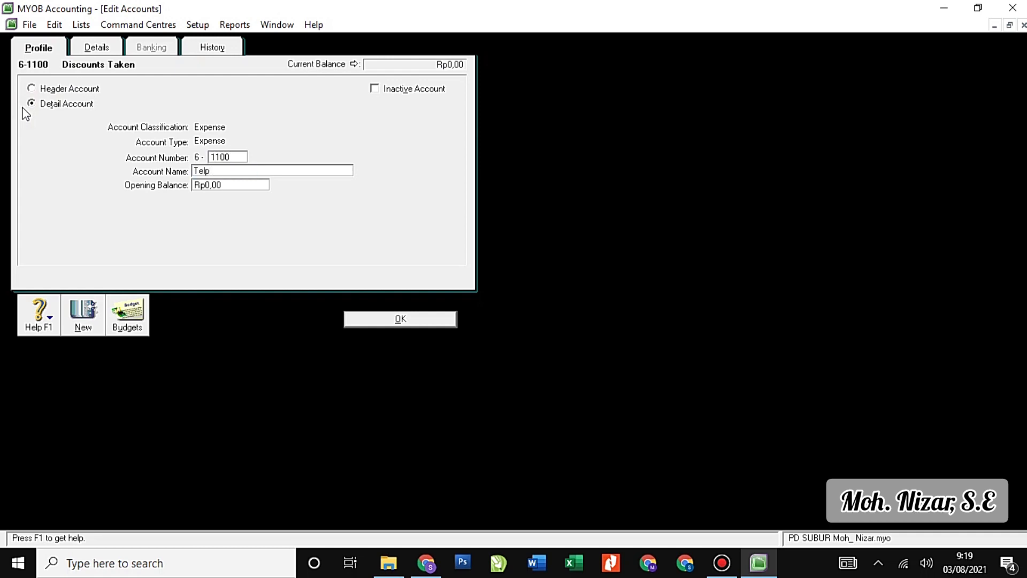
type(" & Elect Expense")
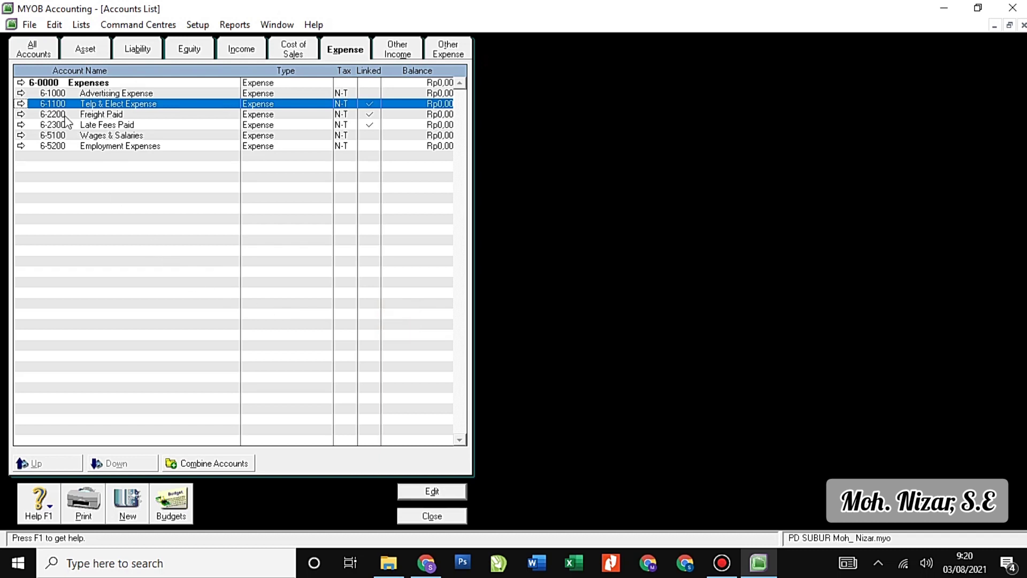
Change Freight Paid to 6-1200 Store Supplies Expense and Late Fees Paid to 6-1300 Bad Debt Expense.
left_click(20, 115)
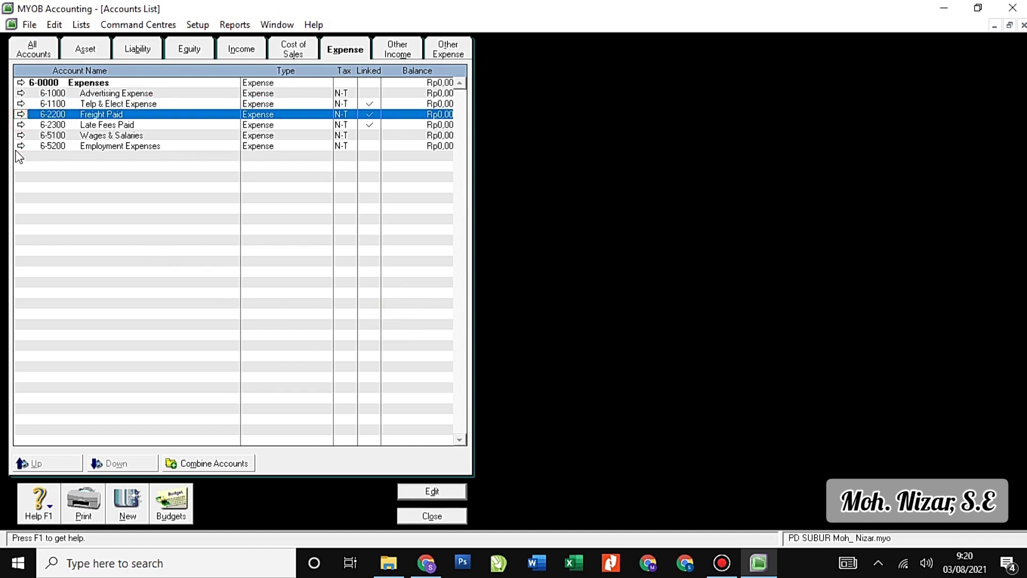
left_click(21, 115)
type("1200")
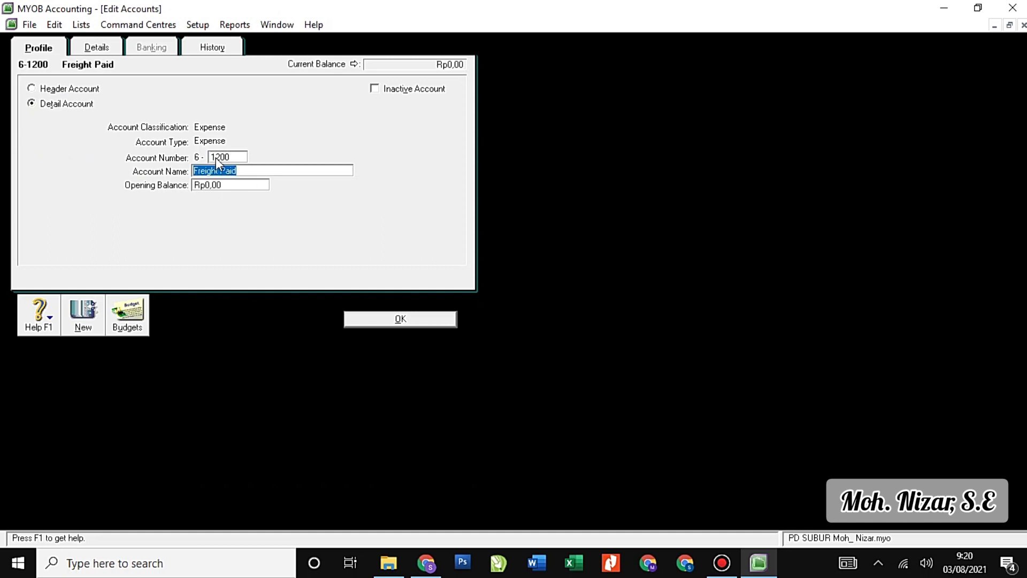
type("Str")
type("re Supplies")
type(" Ep")
type("xpense")
left_click(399, 319)
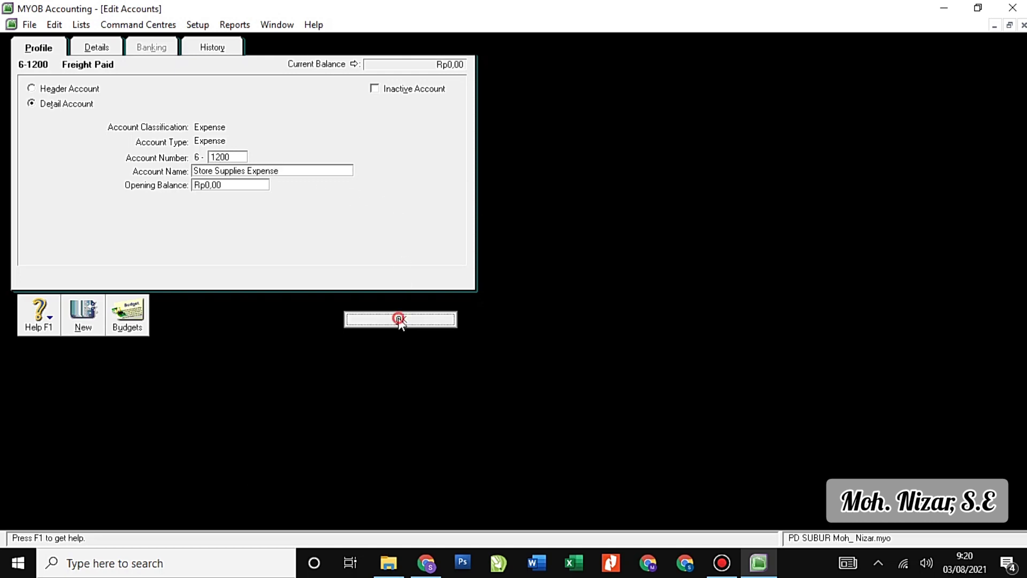
left_click(22, 135)
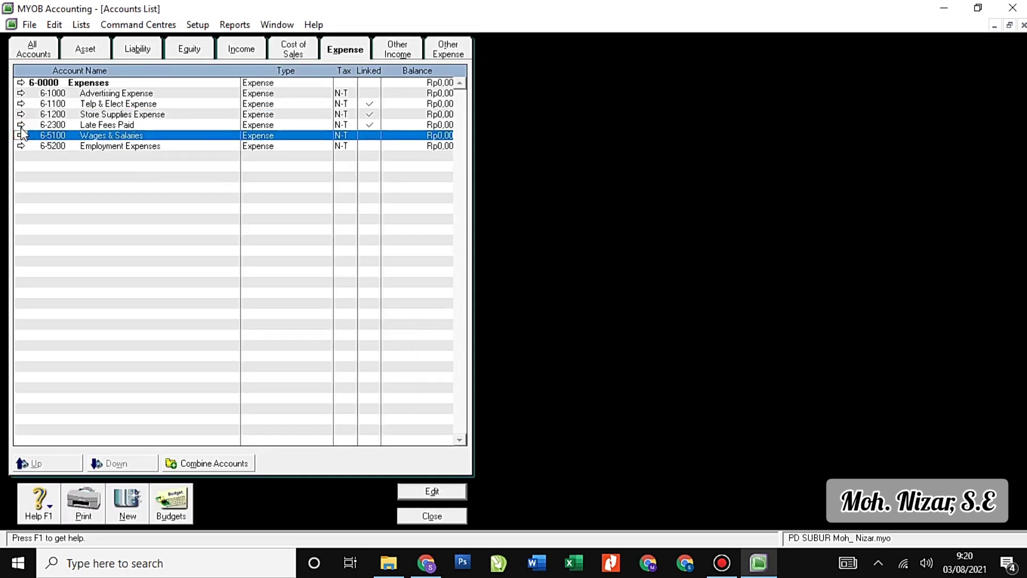
left_click(21, 126)
type("1300")
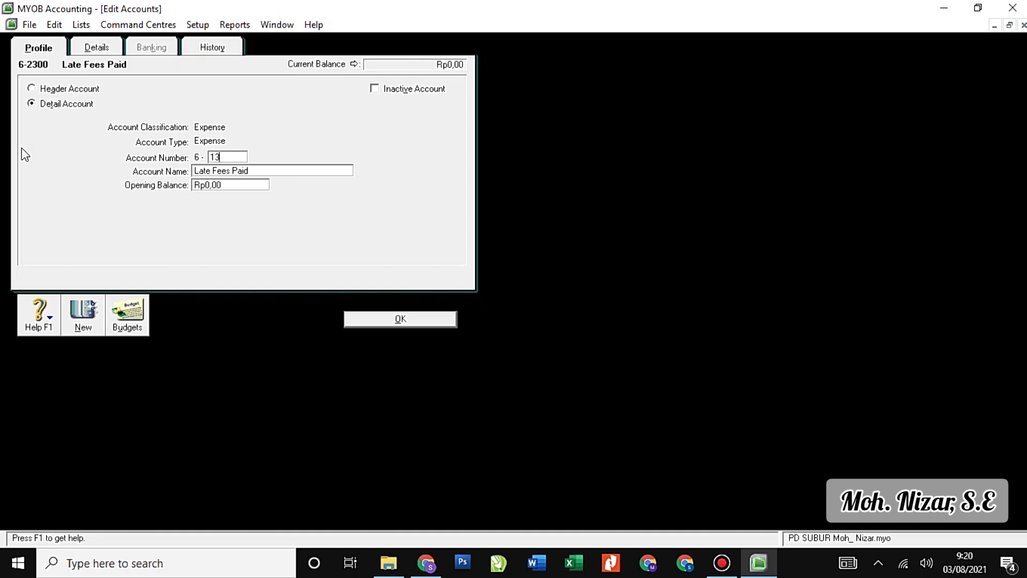
key("Tab")
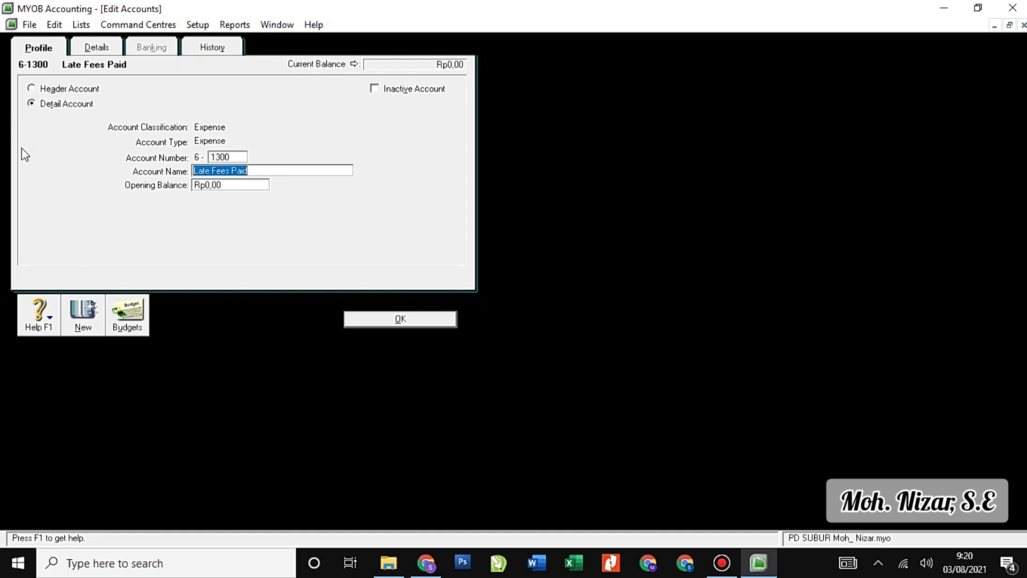
type("Bad Debt")
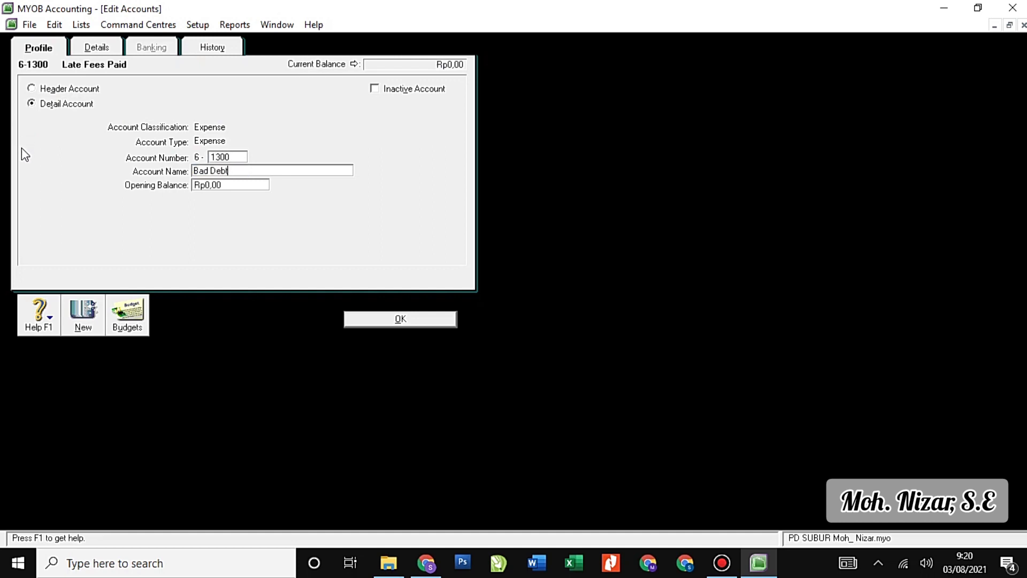
type(" Expense")
left_click(381, 323)
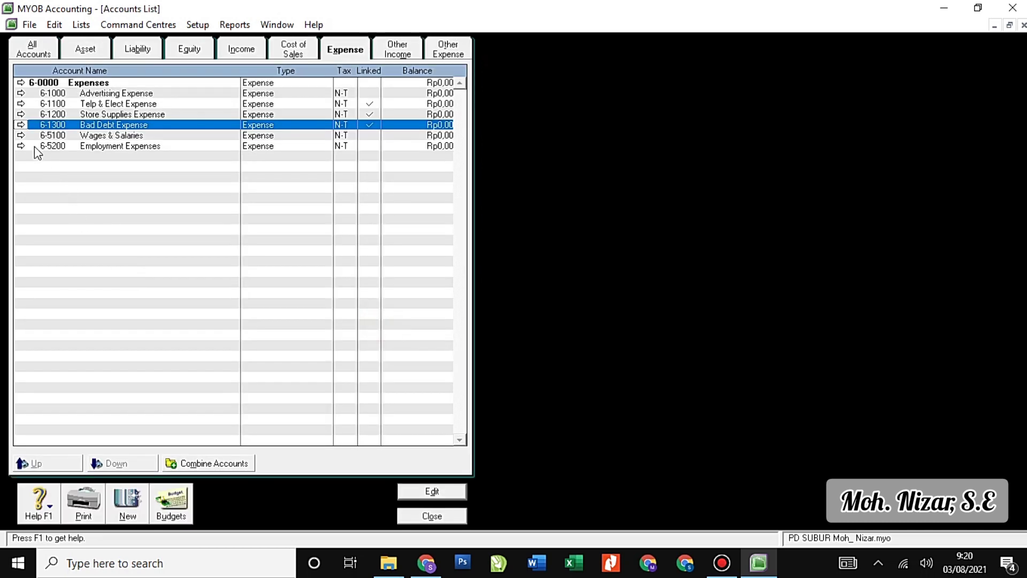
Change Wages & Salaries to 6-1400 Depreciation Expense and Employment Expenses to 6-1500 Insurance Expense.
left_click(22, 136)
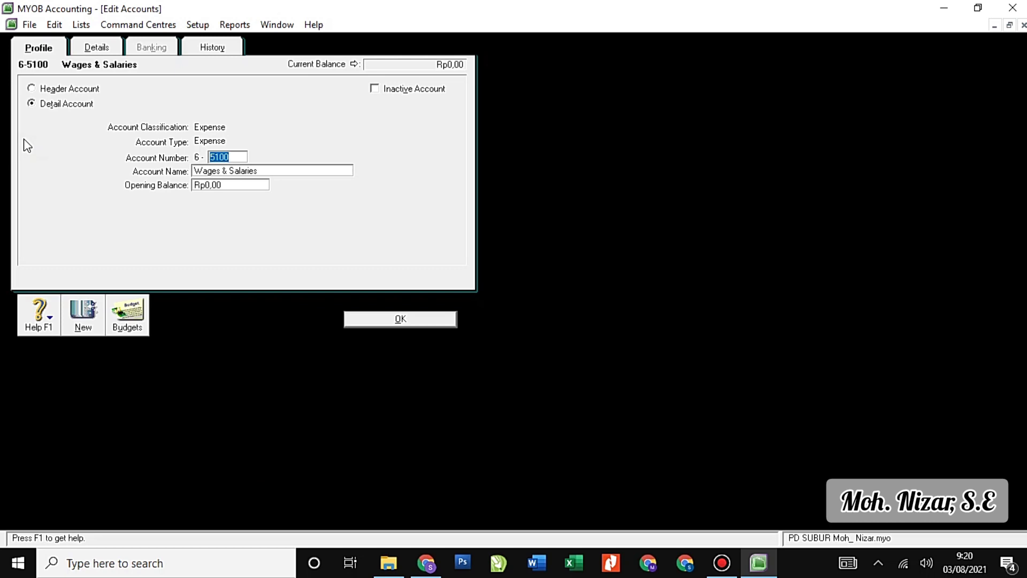
type("14")
key("Tab")
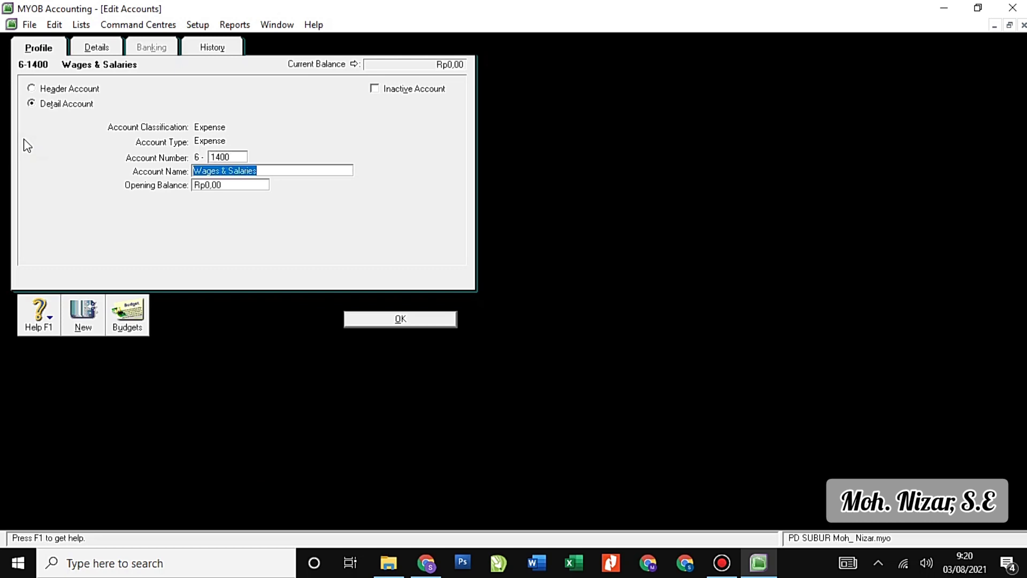
type("Dep")
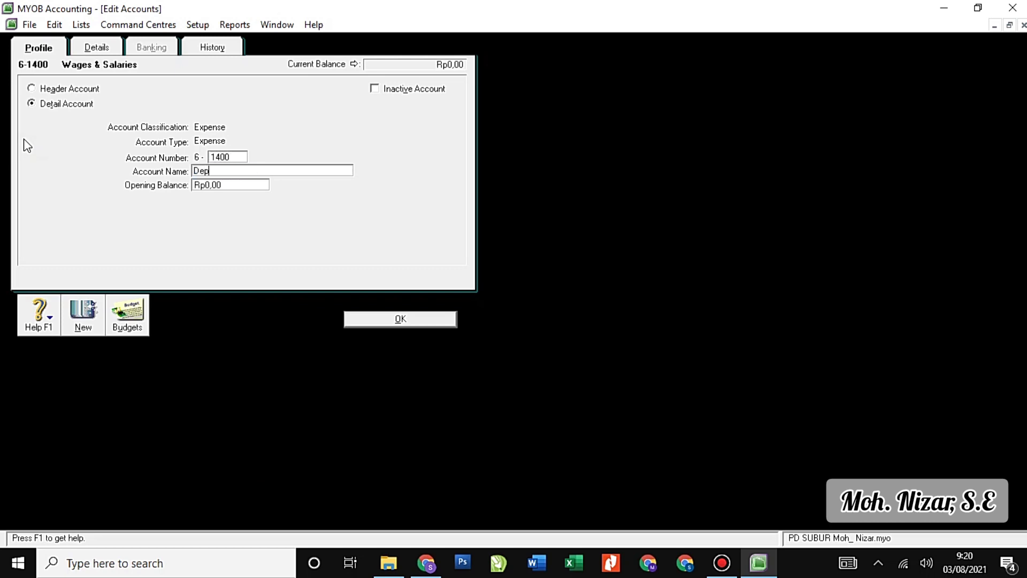
type("reciation Expense")
left_click(383, 319)
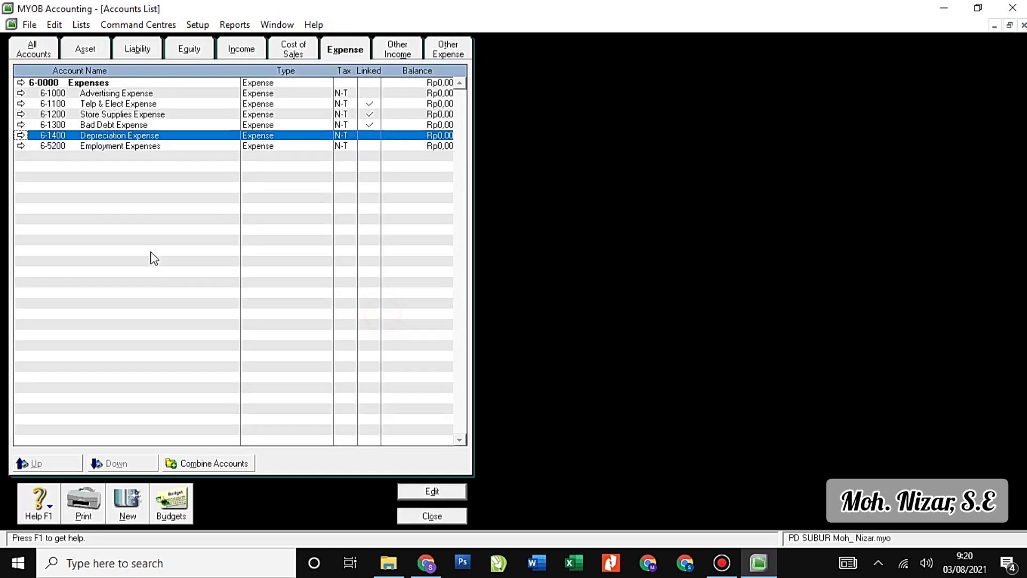
left_click(21, 146)
type("1500")
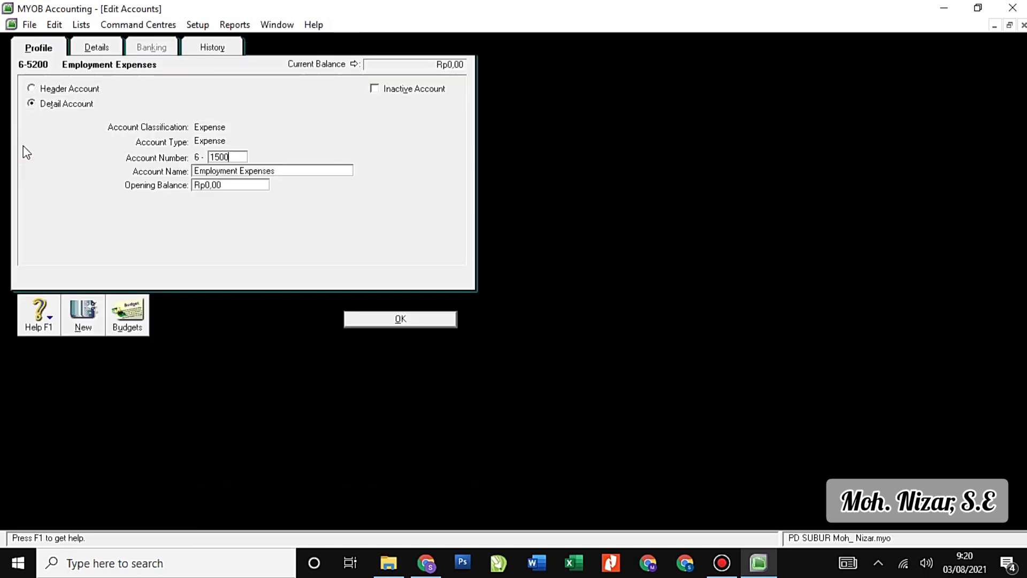
key("Tab")
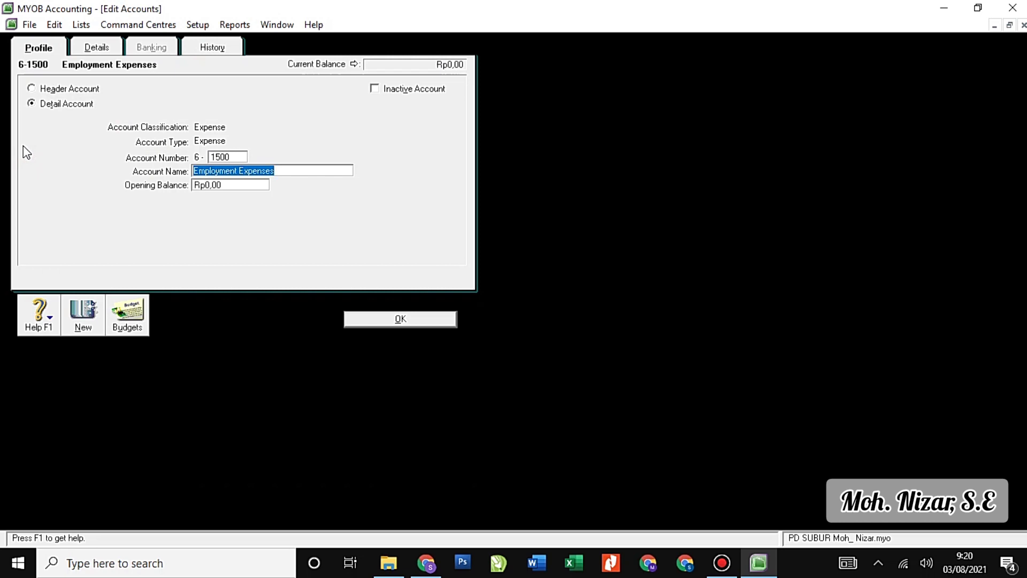
type("Insura")
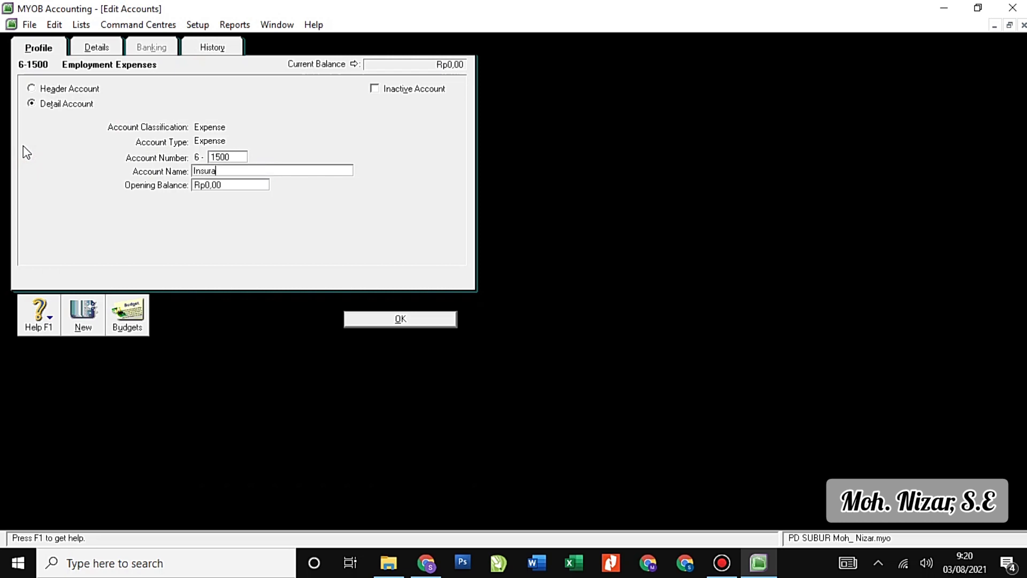
type("nce Expense")
left_click(78, 319)
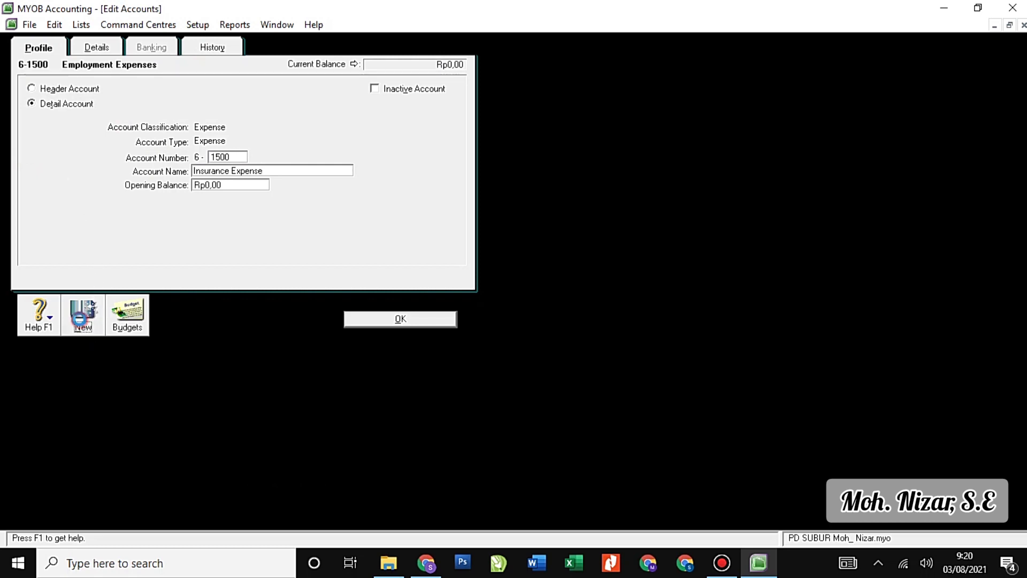
Add expense accounts 6-1600 Rent Expense and 6-1700 Wages & Salaries Expense.
type("16")
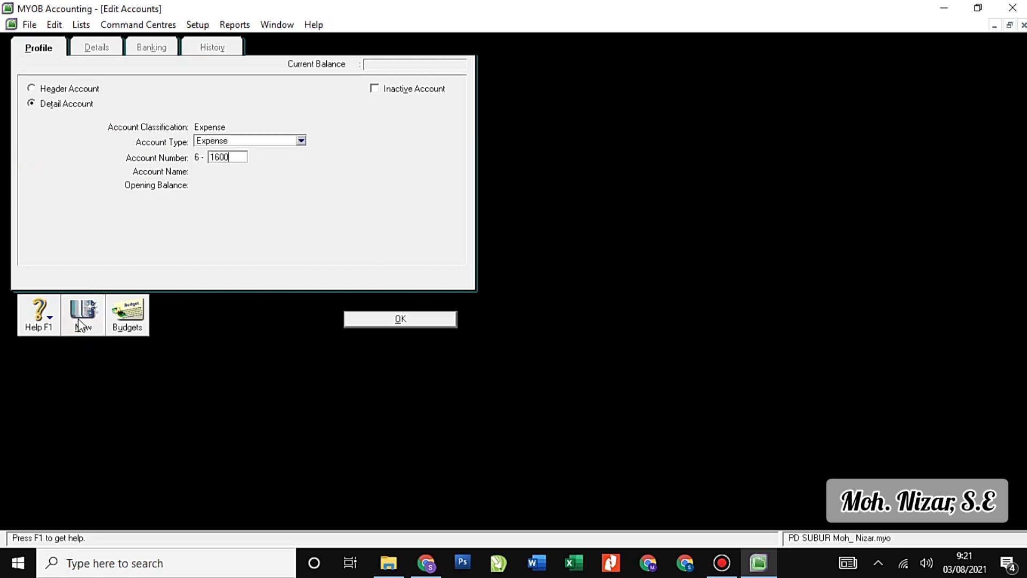
type("00")
key("Tab")
type("Rent Expense")
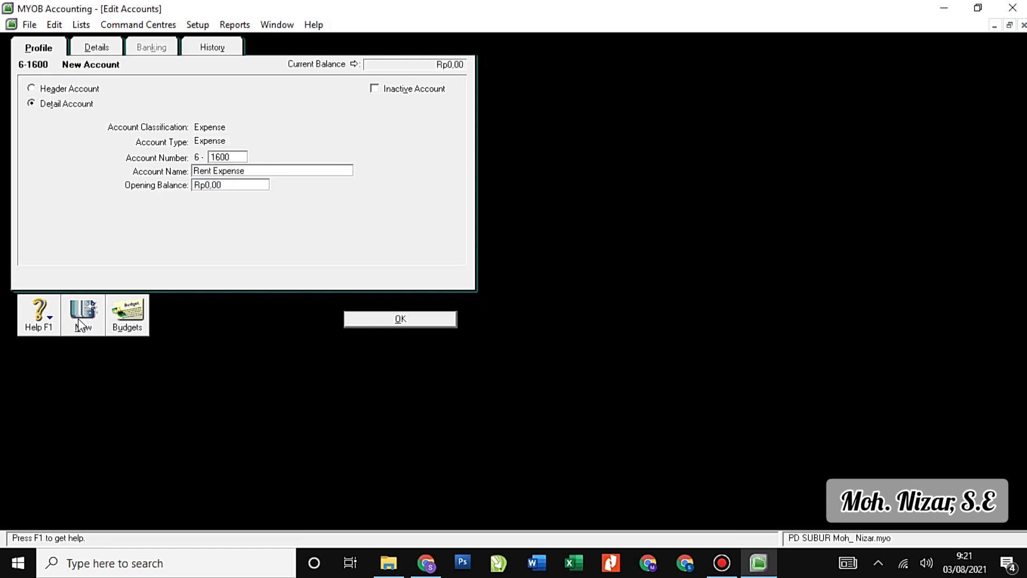
left_click(78, 319)
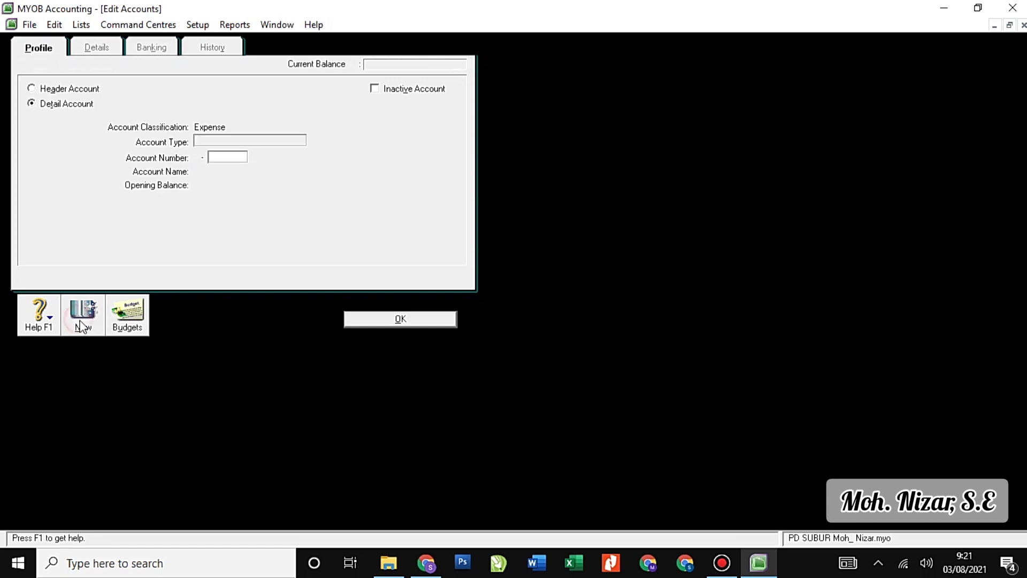
type("1700")
key("Tab")
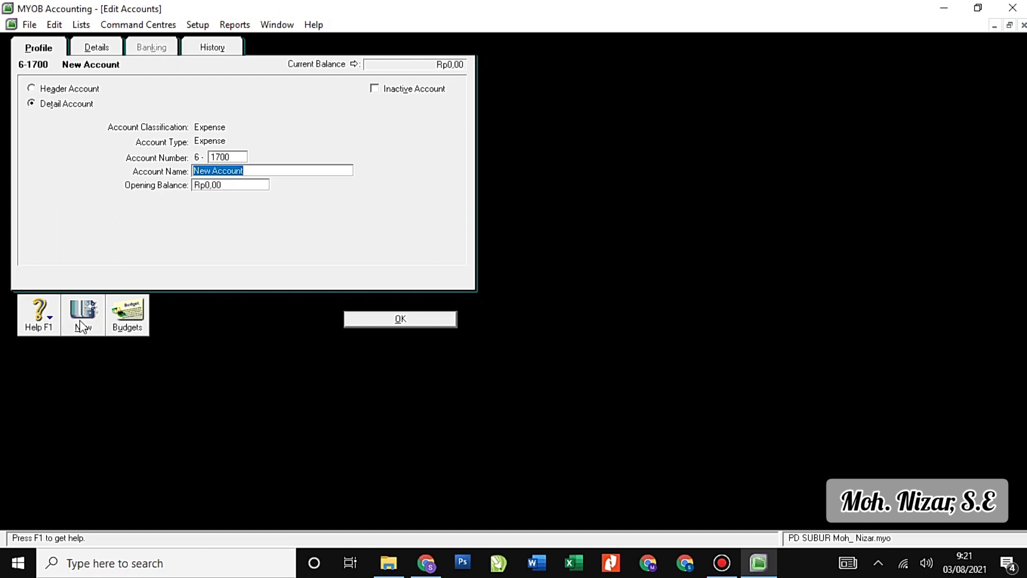
type("Wages ")
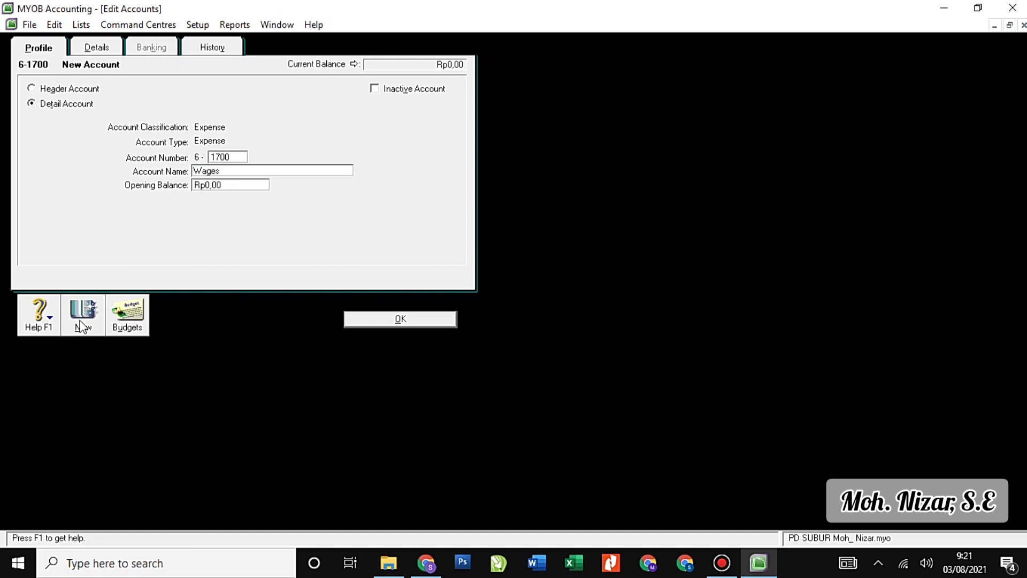
type("& Salaries Expense")
Add 6-1800 Other Operating Expense, then display the Other Income accounts.
left_click(78, 327)
type("180")
key("Tab")
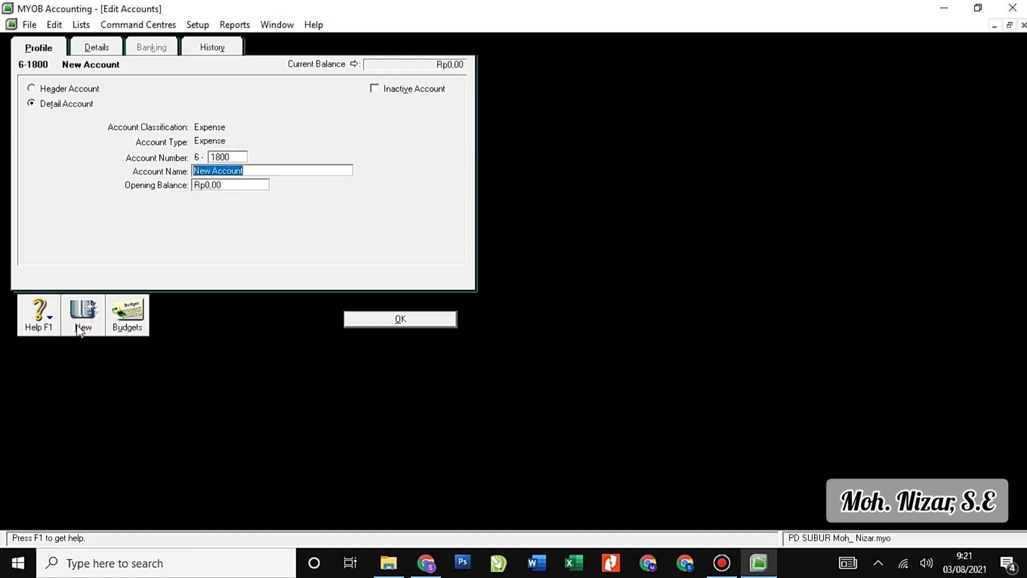
type("Ohter")
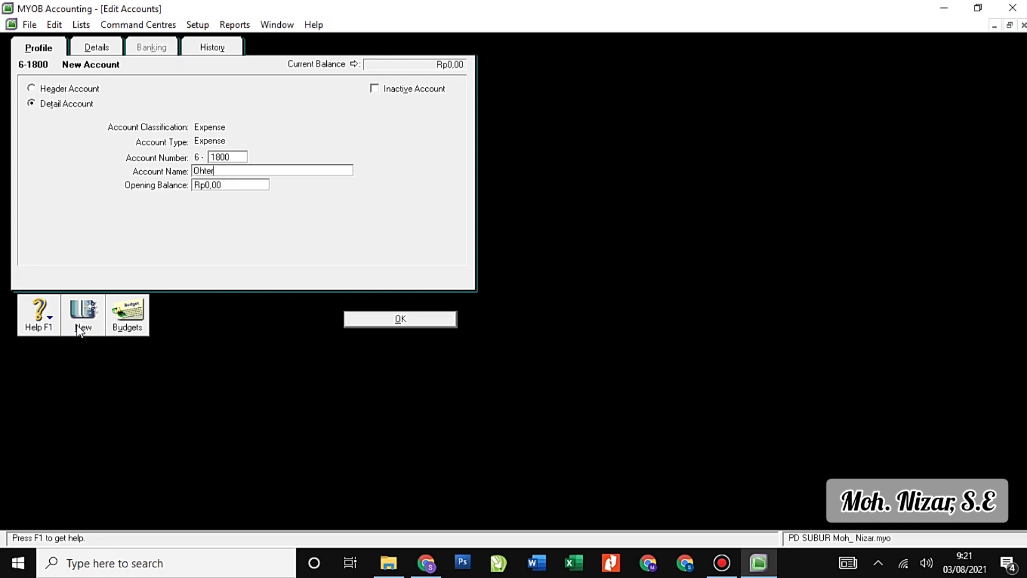
type("ther Operating Expense")
left_click(368, 320)
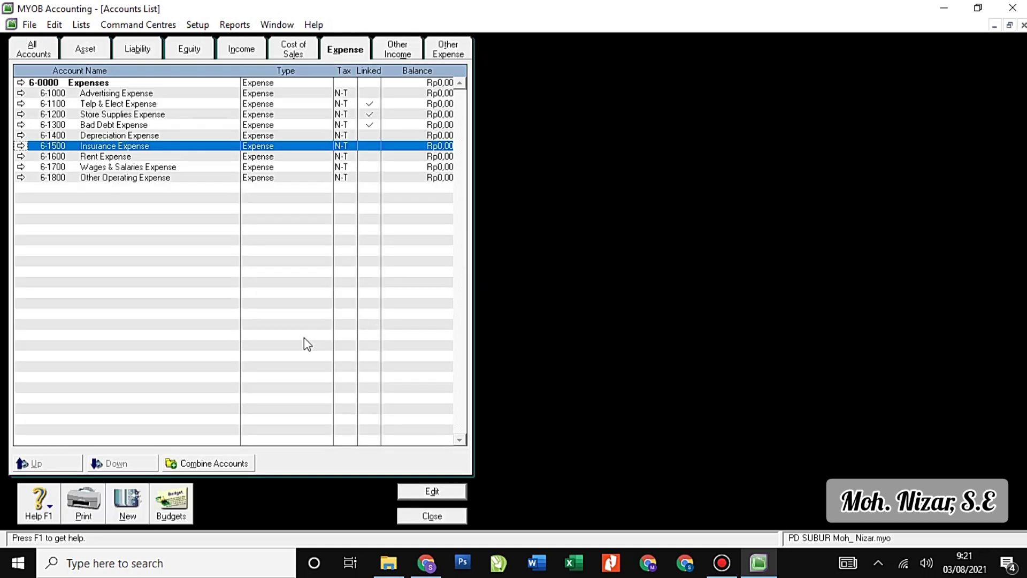
left_click(400, 51)
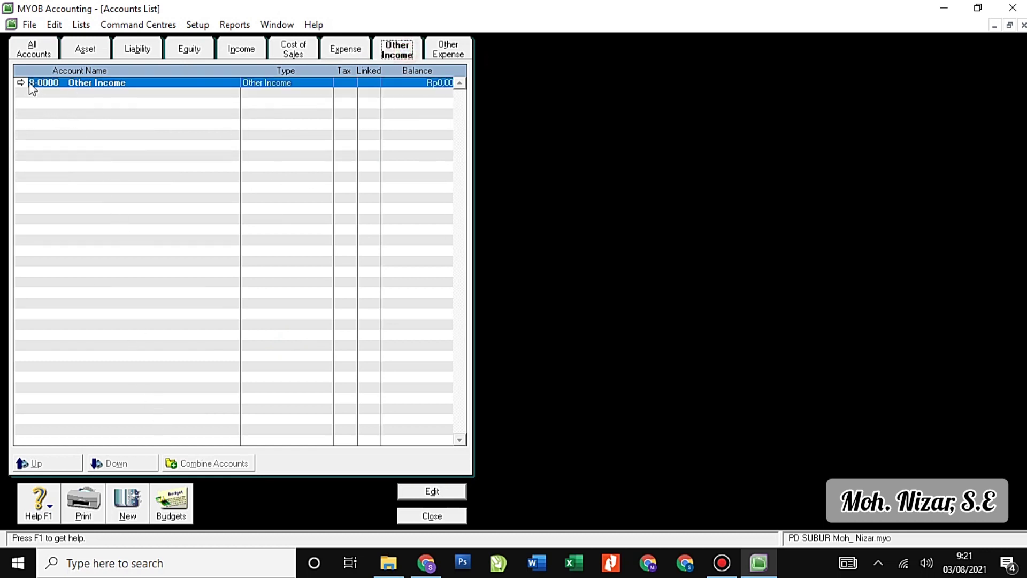
Rename the 6-0000 Expenses header account to EXPENSE.
left_click(341, 50)
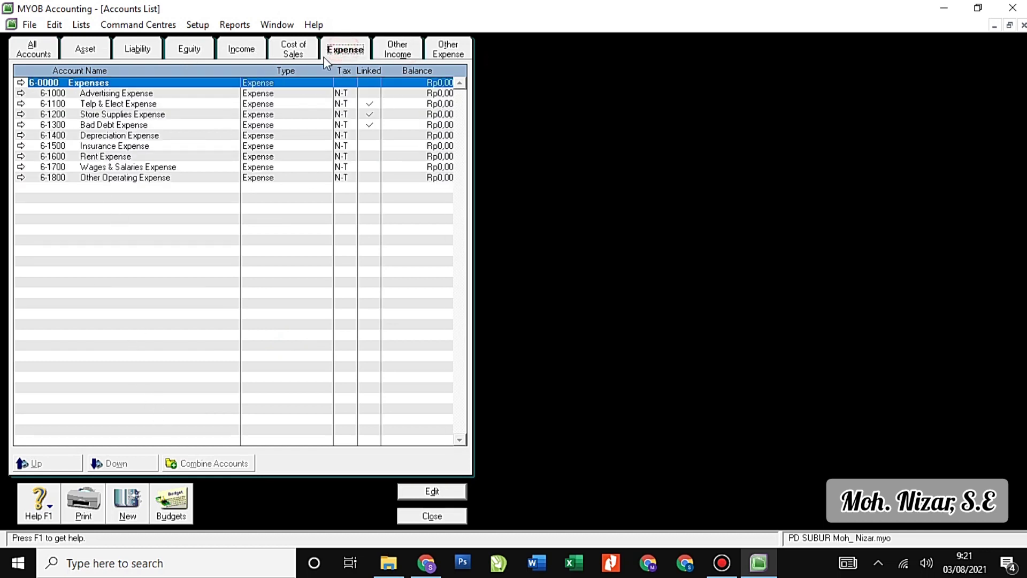
left_click(20, 82)
type("EXP")
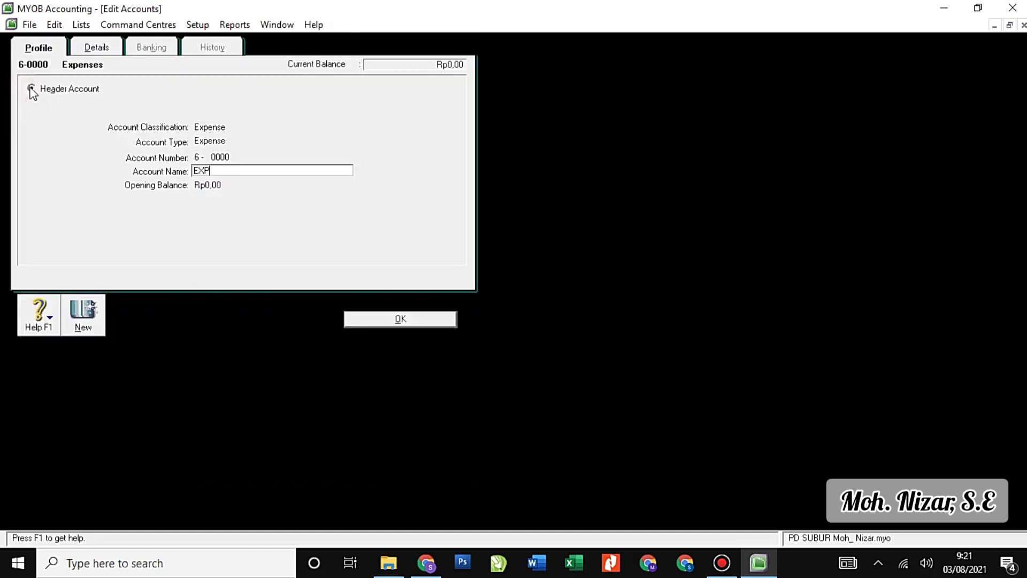
type("ENSE")
left_click(380, 320)
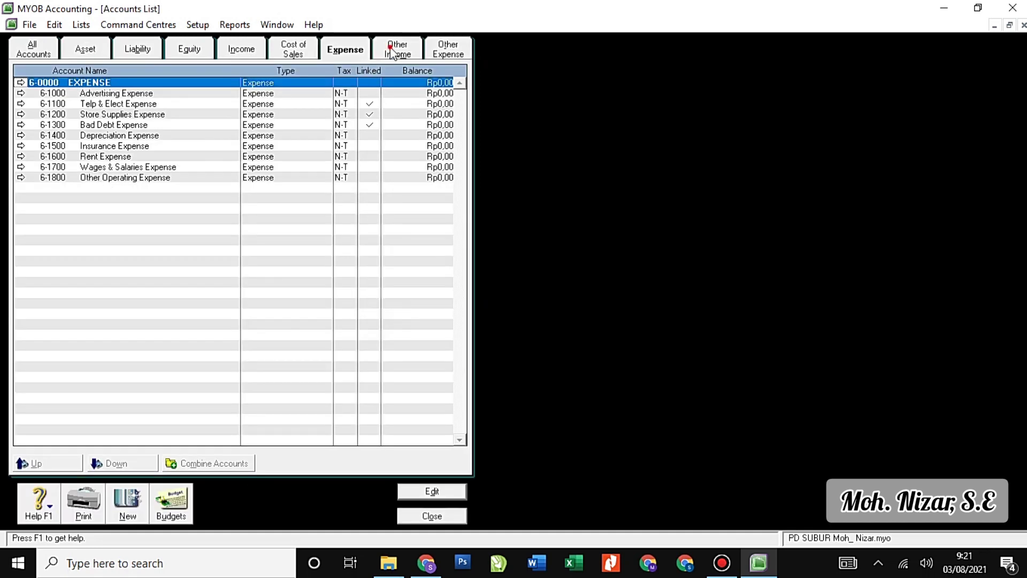
Rename the 8-0000 Other Income header account to OTHER INCOME in capitals.
left_click(393, 53)
left_click(20, 84)
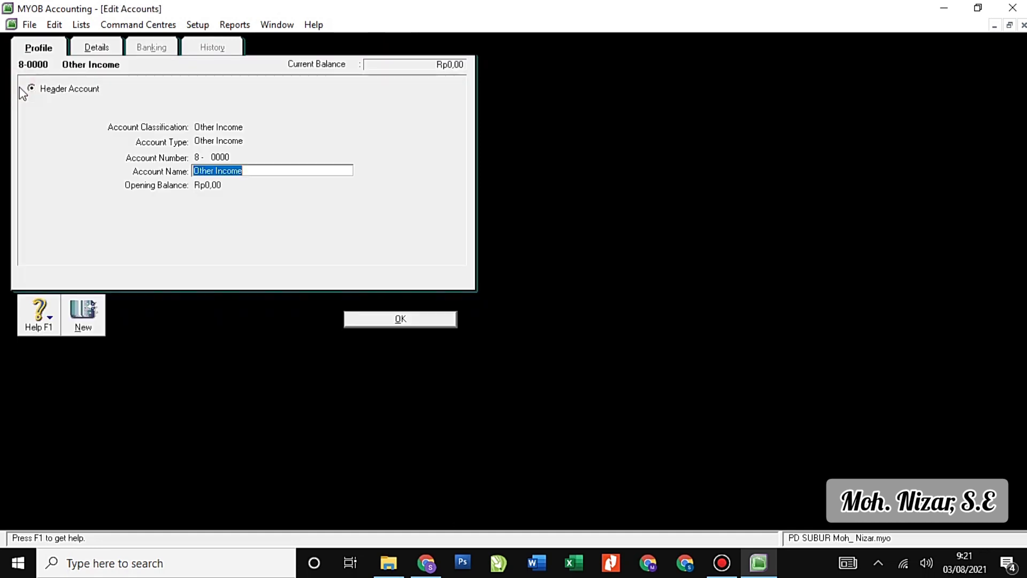
type("O")
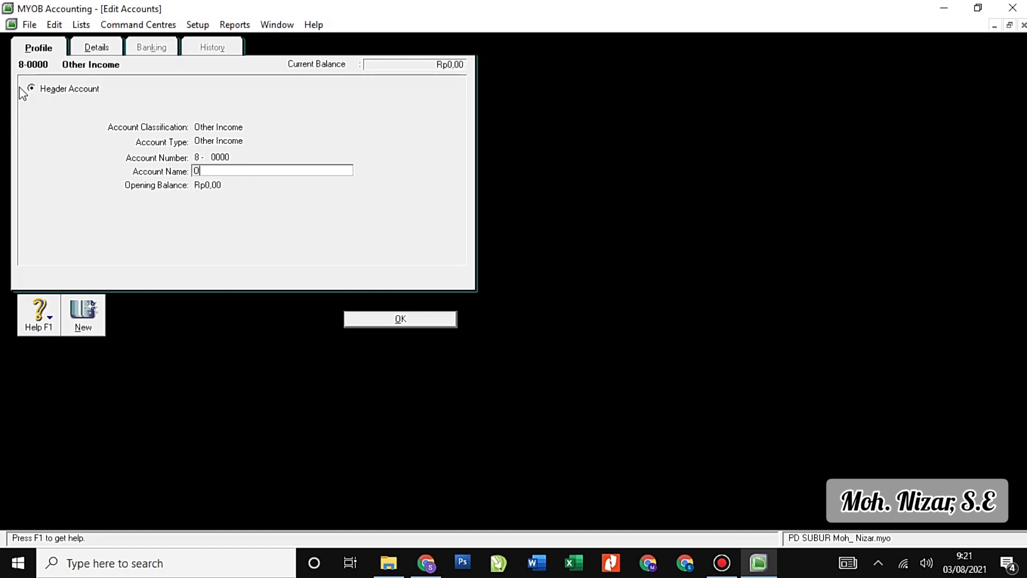
type("THER INCOME")
left_click(372, 320)
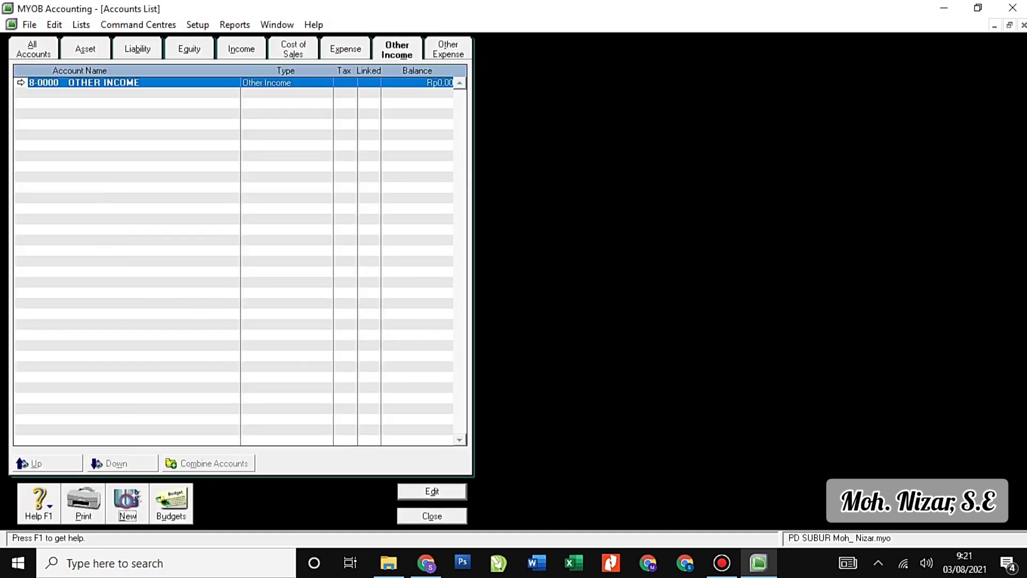
Create detail account 8-1000 named Interest Revenue under the OTHER INCOME header.
left_click(127, 501)
type("1")
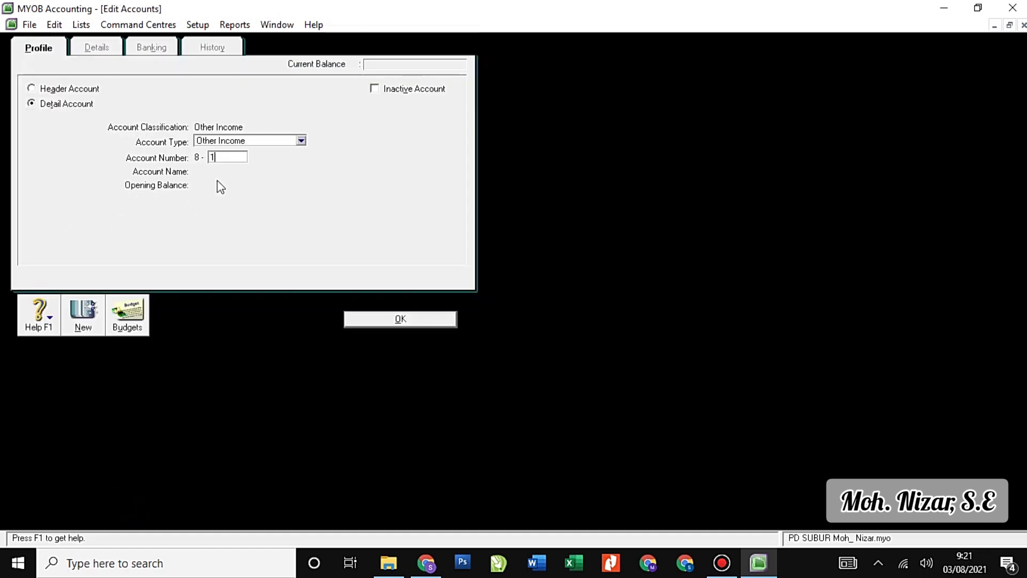
type("000")
key("Tab")
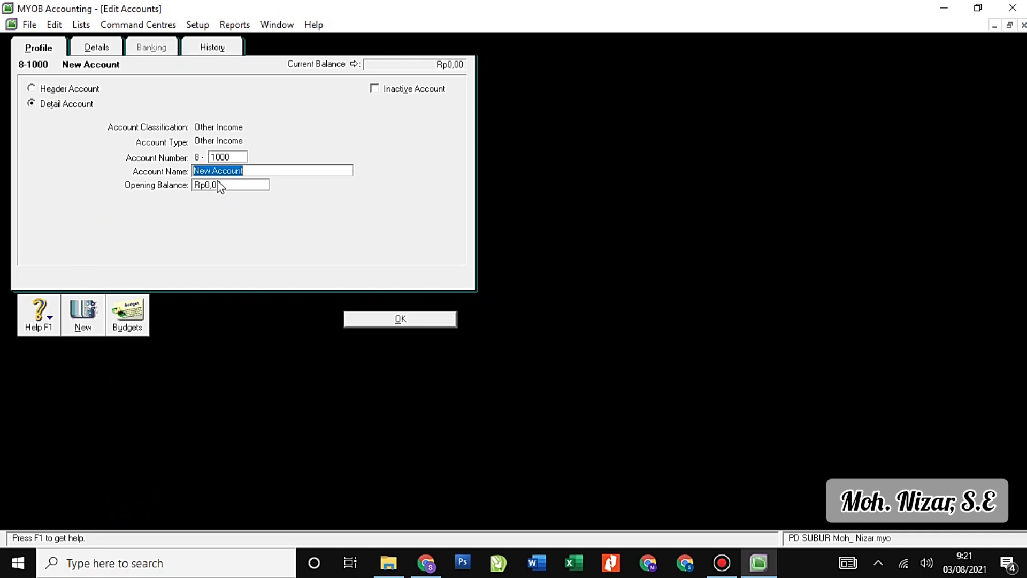
type("Interes")
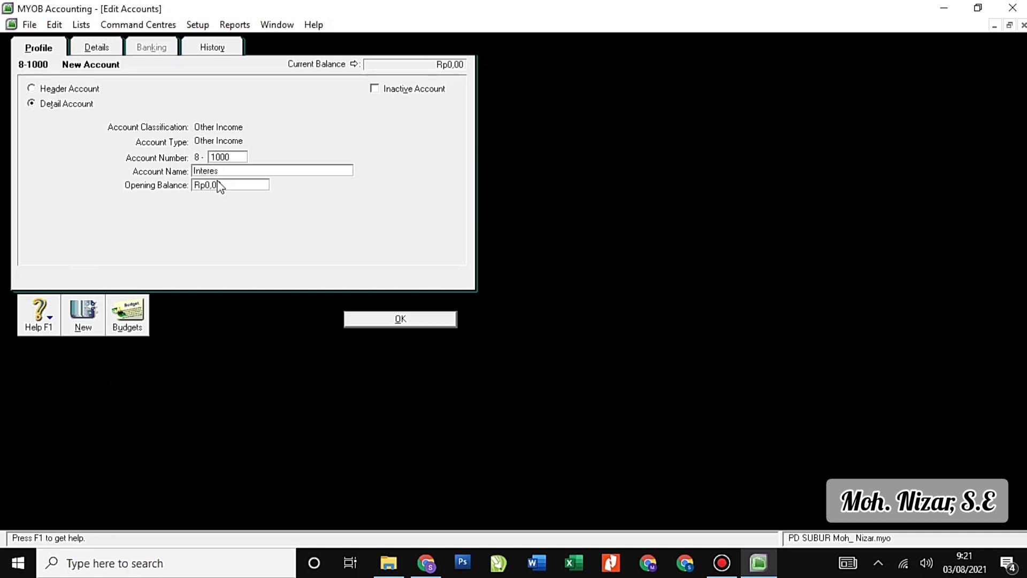
type("et Revenue")
left_click(389, 319)
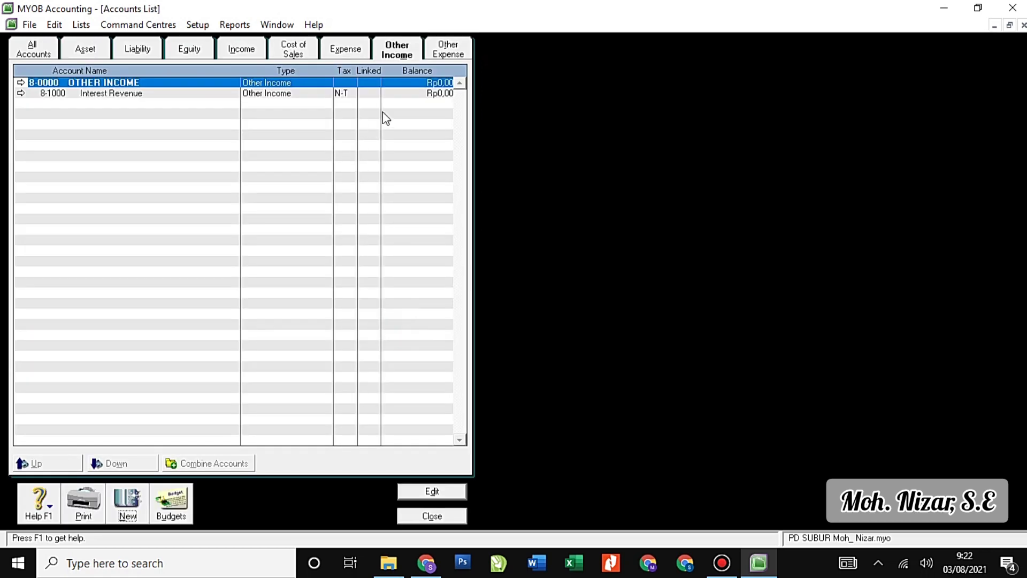
left_click(452, 58)
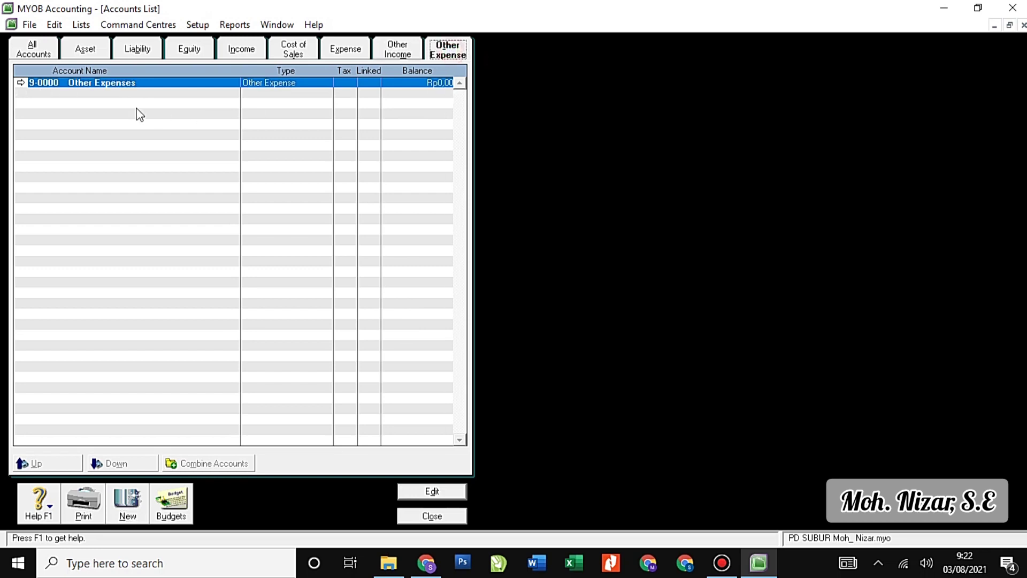
Rename the 9-0000 Other Expenses header account to OTHER EXPENSE.
left_click(22, 83)
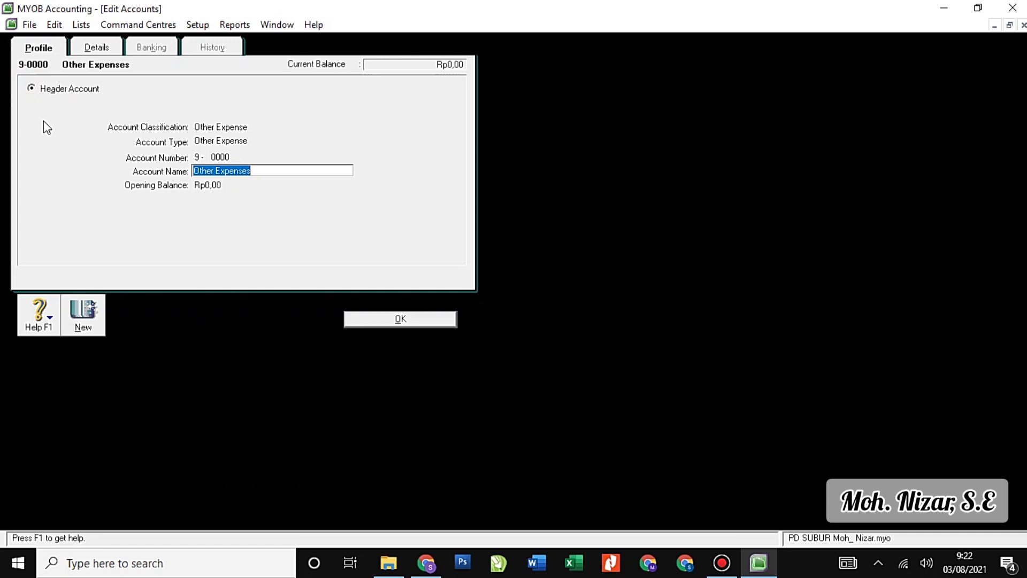
type("OTHER EXPENSE")
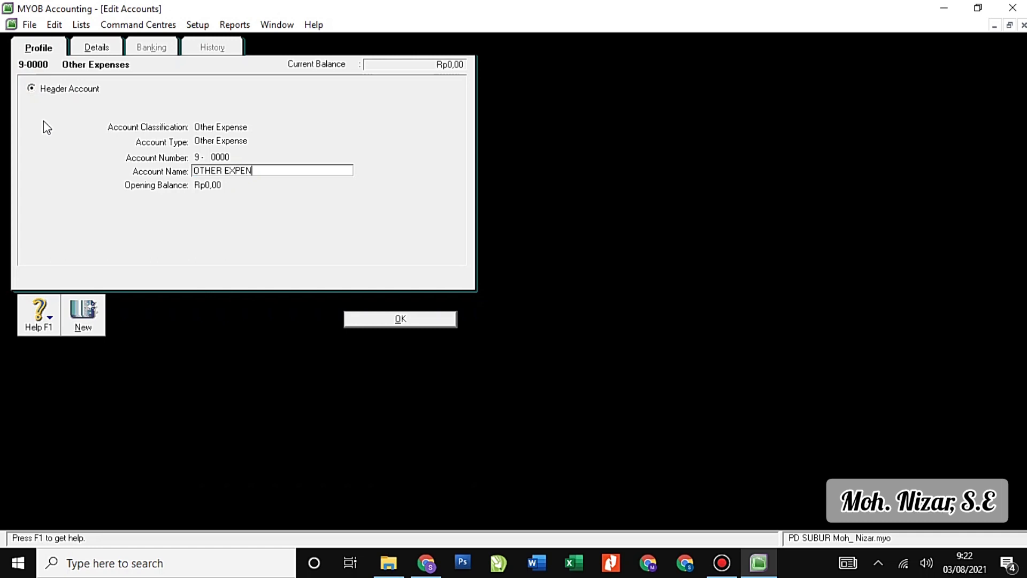
left_click(373, 321)
Add accounts 9-1100 Interest Expense, 9-1200 Bank Service Charge and 9-1300 Income Tax Expense.
left_click(126, 500)
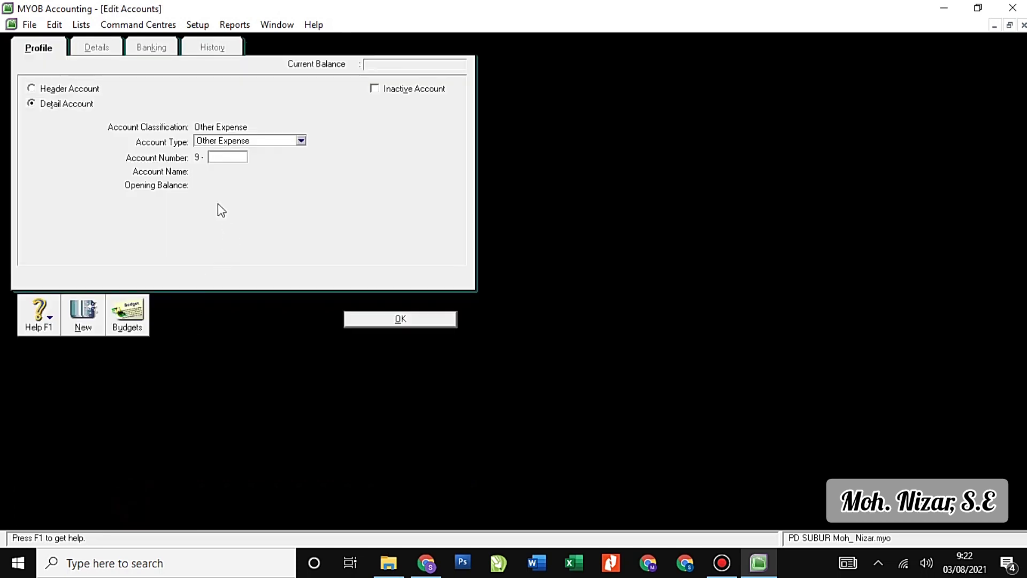
type("1100")
key("Tab")
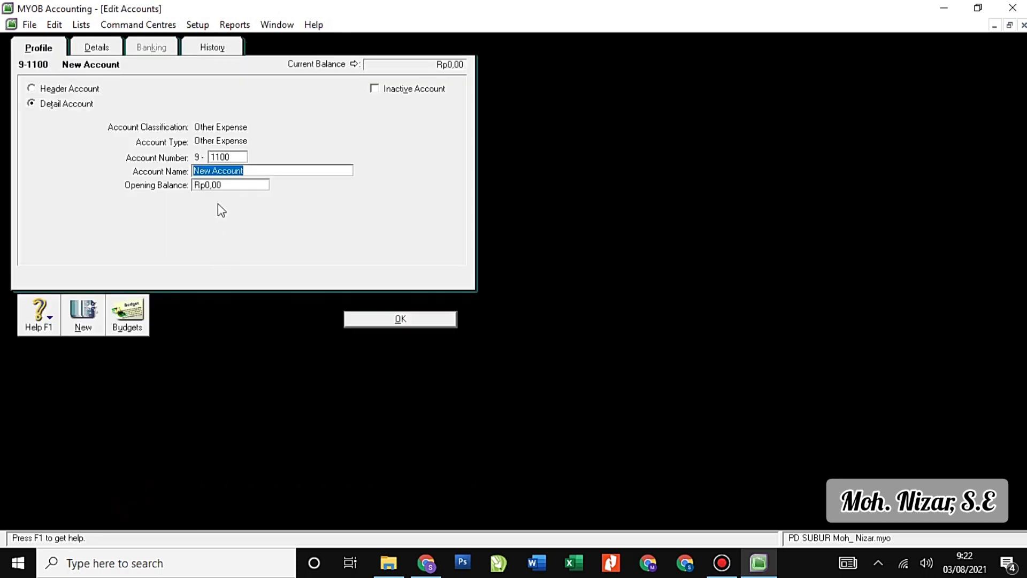
type("Interes")
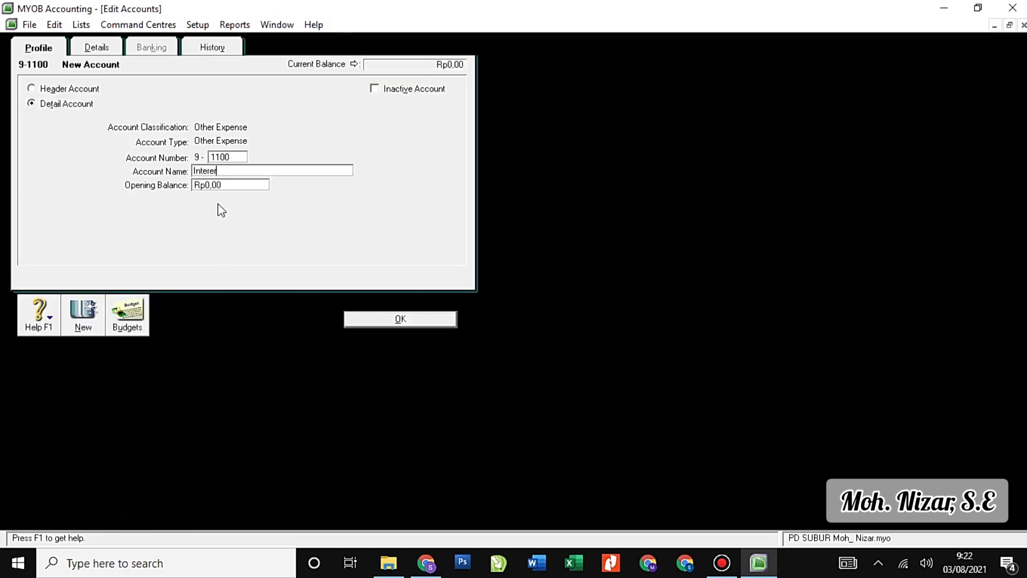
type("t Expense")
left_click(80, 326)
type("1200")
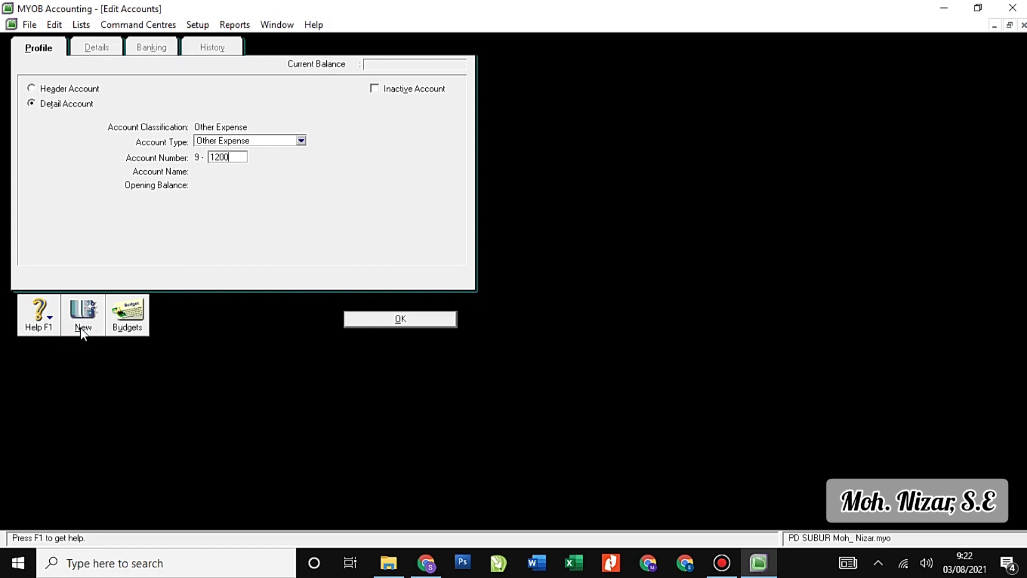
key("Tab")
type("Bank S")
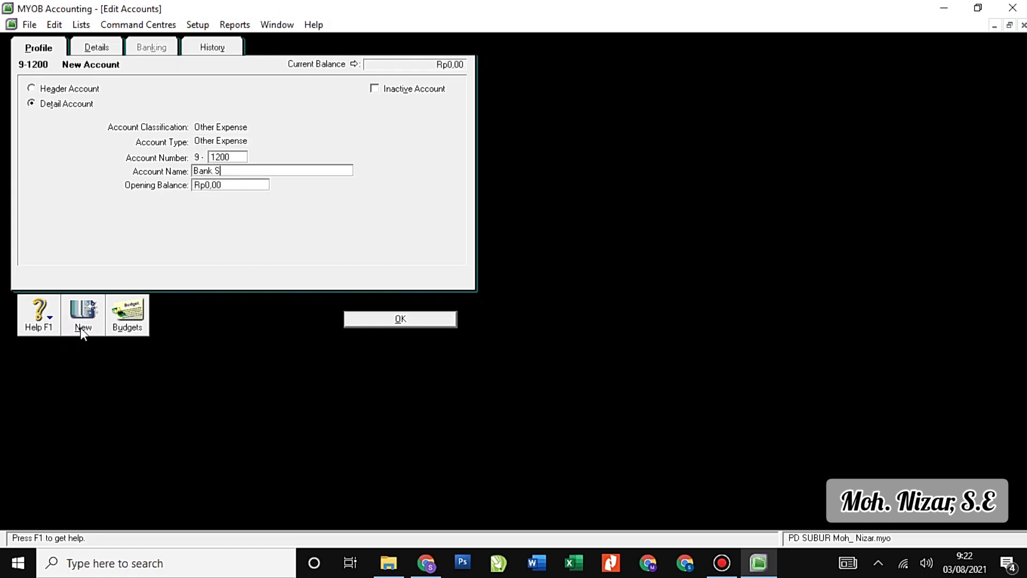
type("ervice Charge")
left_click(94, 321)
type("1300")
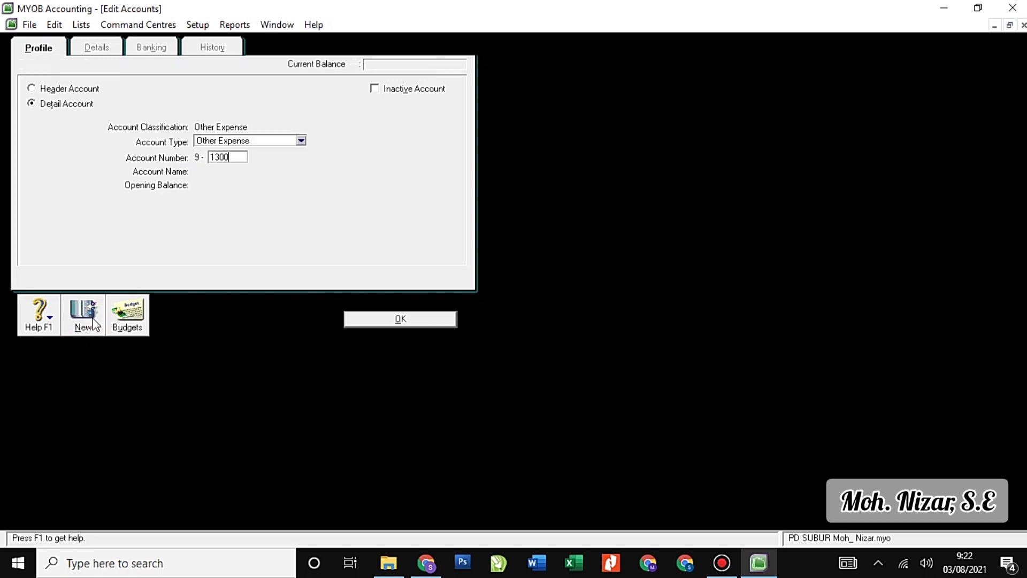
key("Tab")
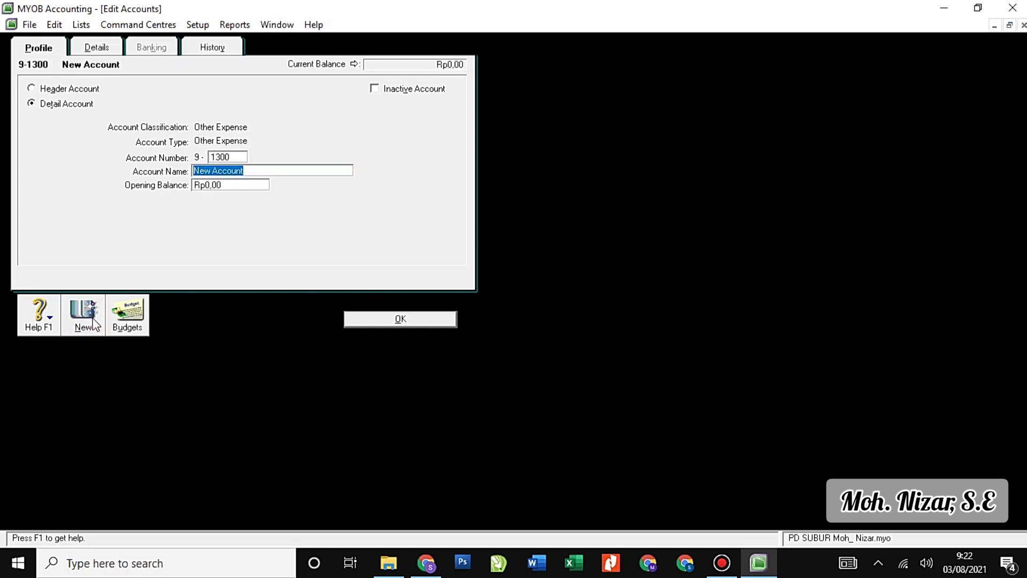
type("Income ")
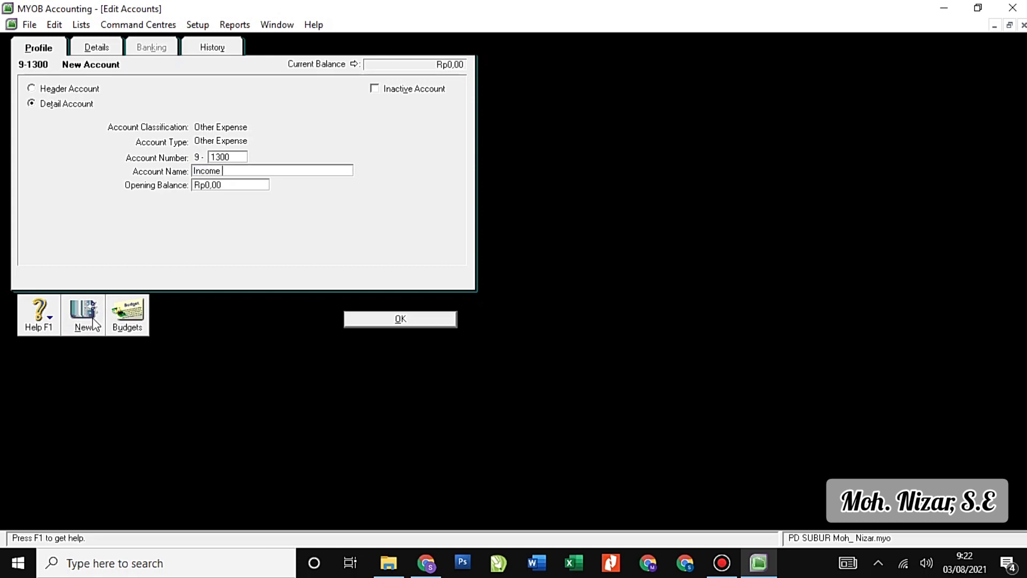
type("Tax Expense")
left_click(401, 320)
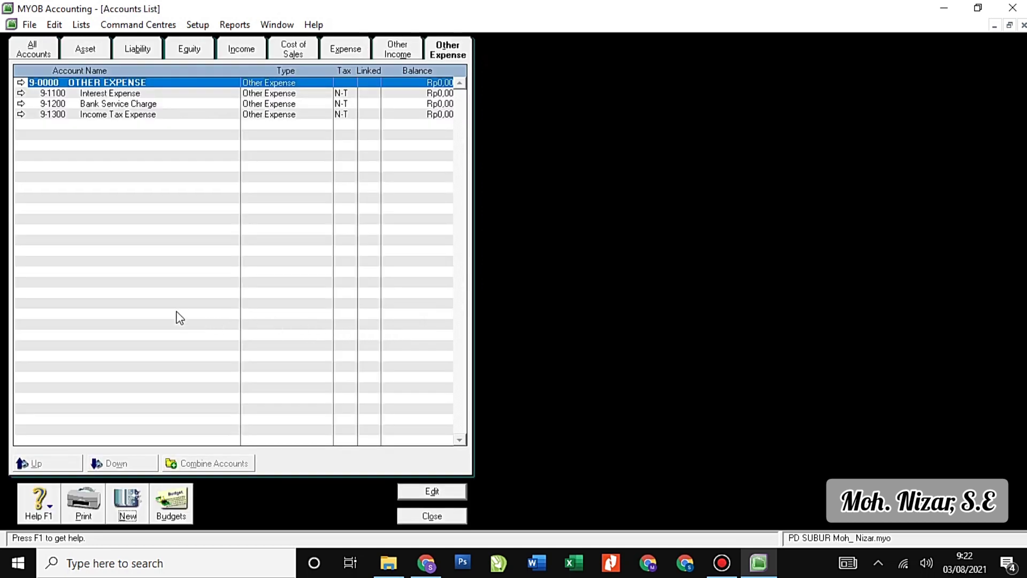
Review each Accounts List tab from Asset through Other Expense, then close the list.
left_click(83, 51)
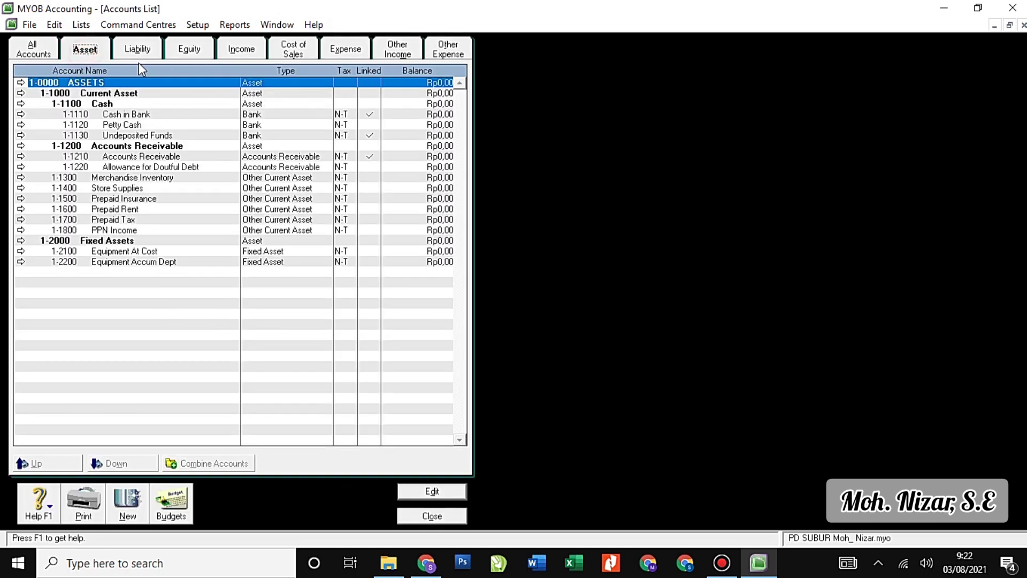
left_click(138, 51)
left_click(202, 52)
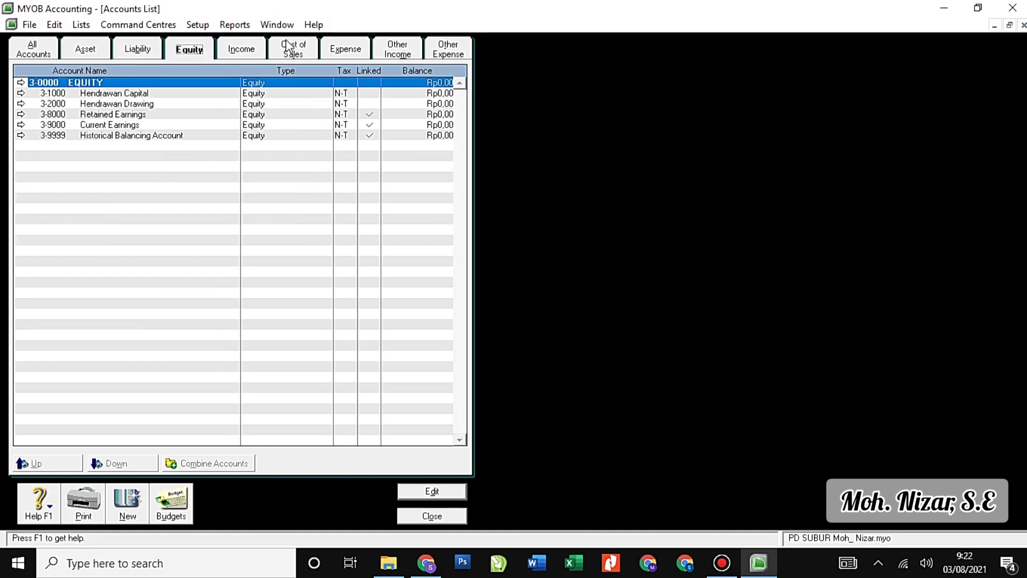
left_click(252, 48)
left_click(309, 54)
left_click(347, 49)
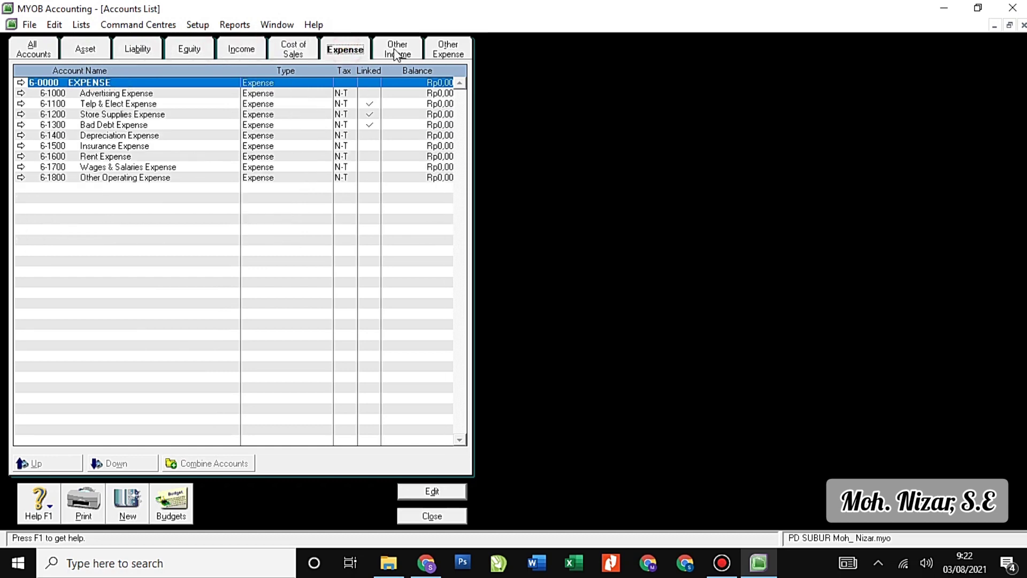
left_click(399, 50)
left_click(449, 49)
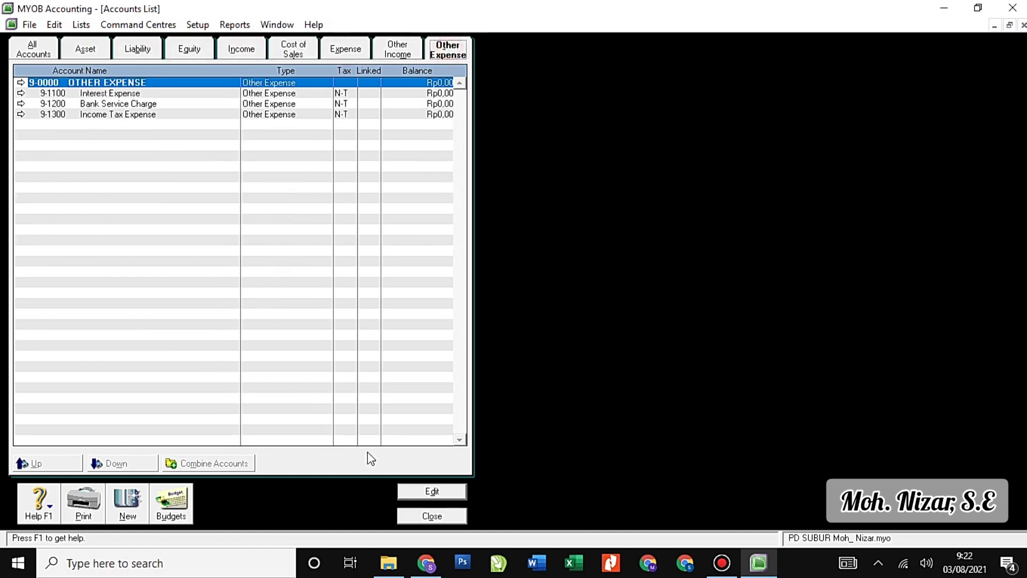
left_click(446, 516)
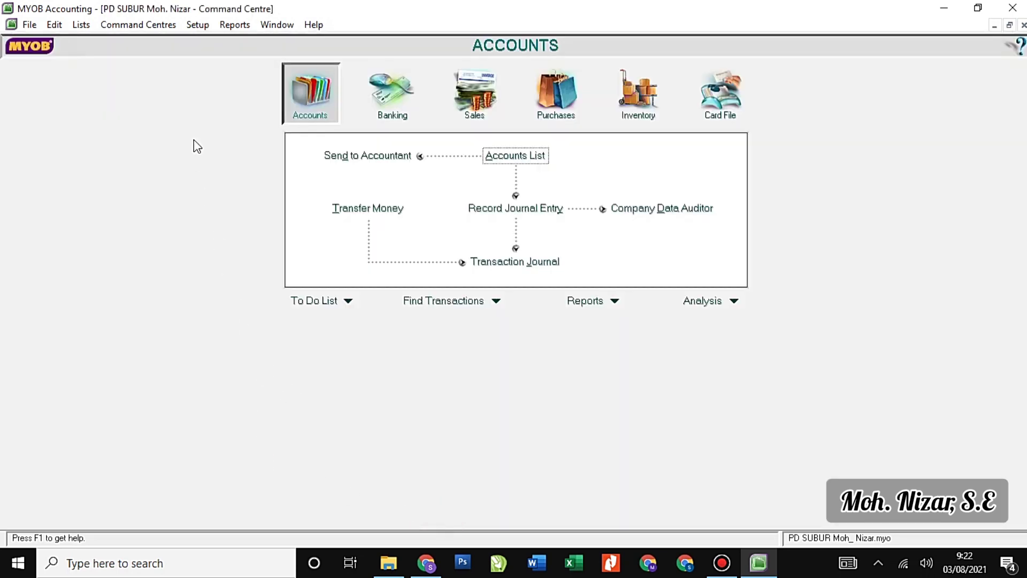
left_click(196, 24)
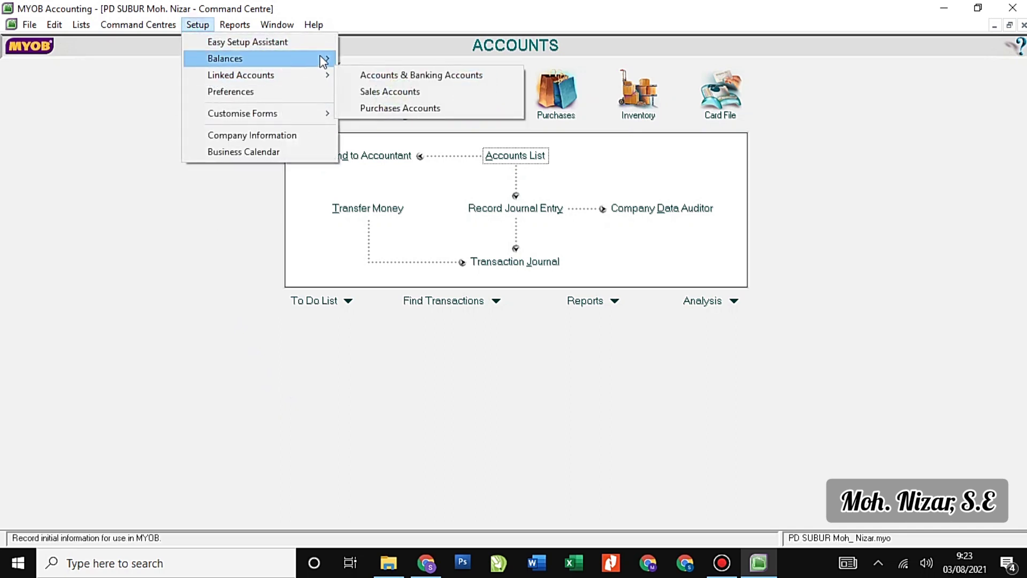
left_click(386, 76)
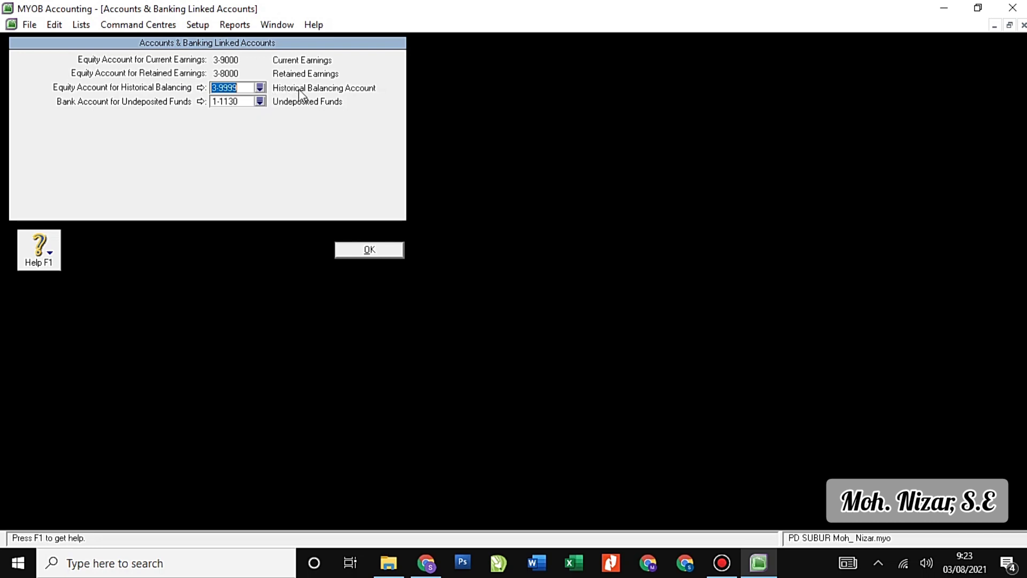
left_click(378, 252)
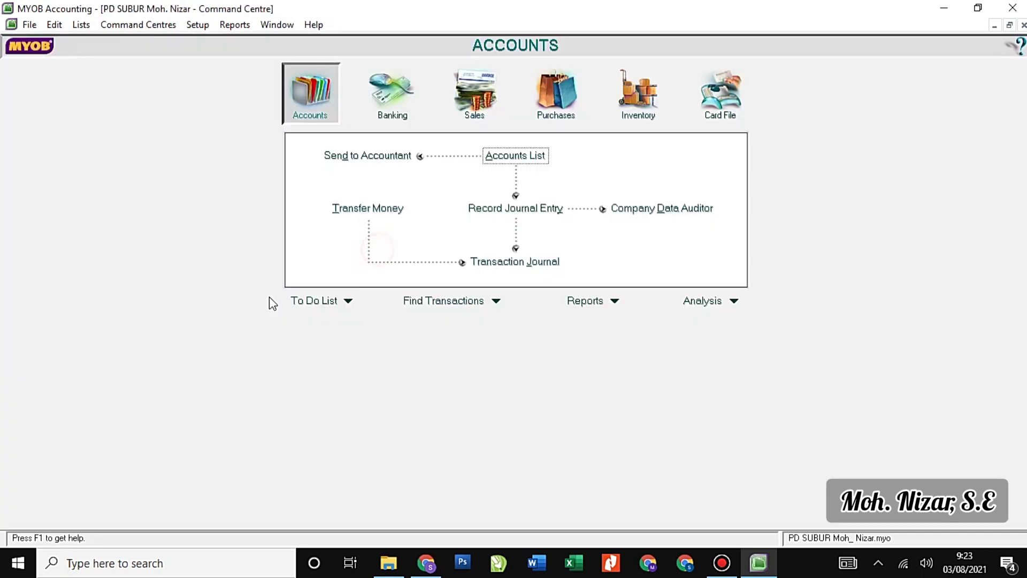
left_click(202, 29)
In Sales Linked Accounts, enable 'I track deposits collected from customers'.
mouse_move(249, 74)
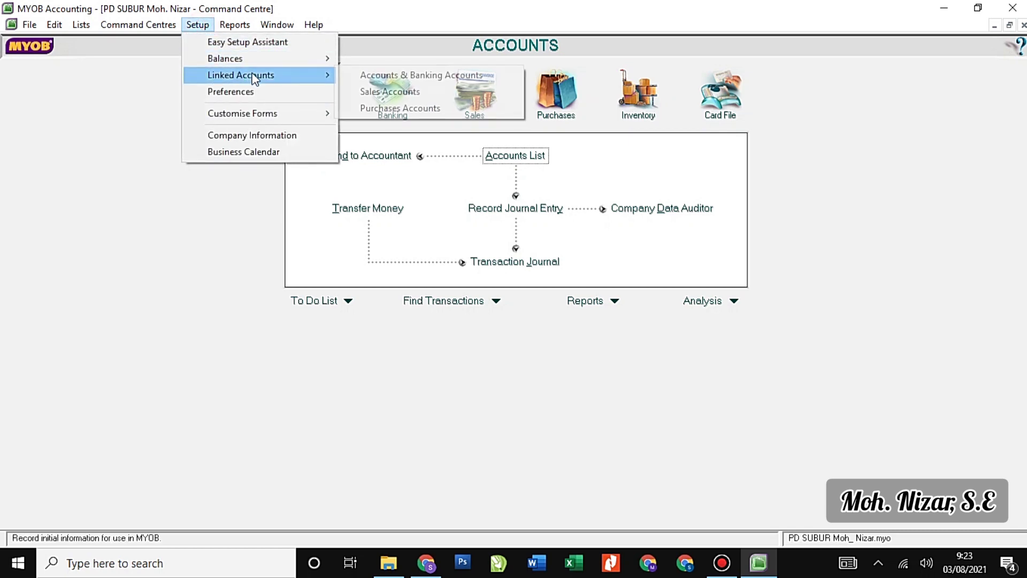
left_click(369, 93)
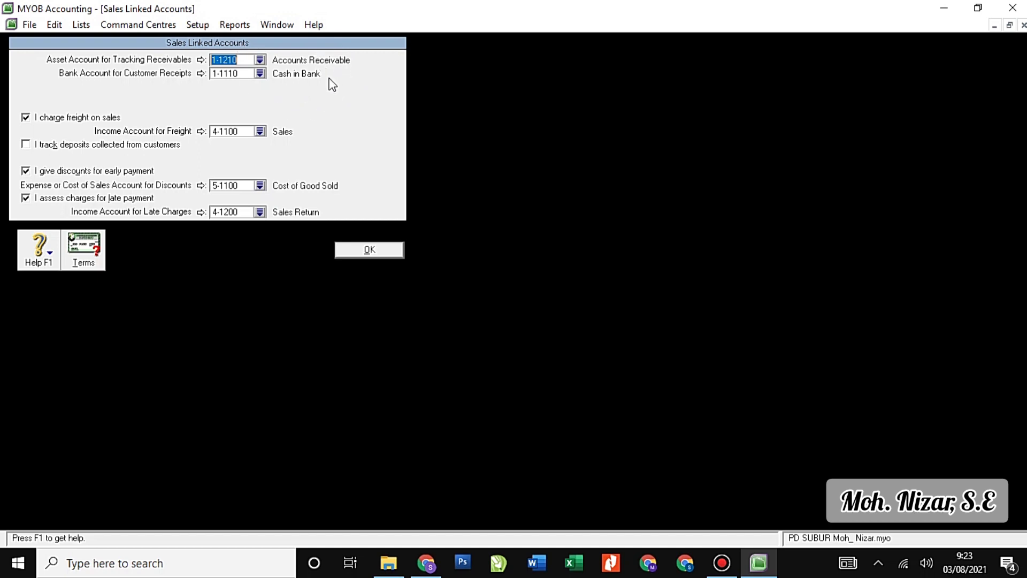
left_click(26, 144)
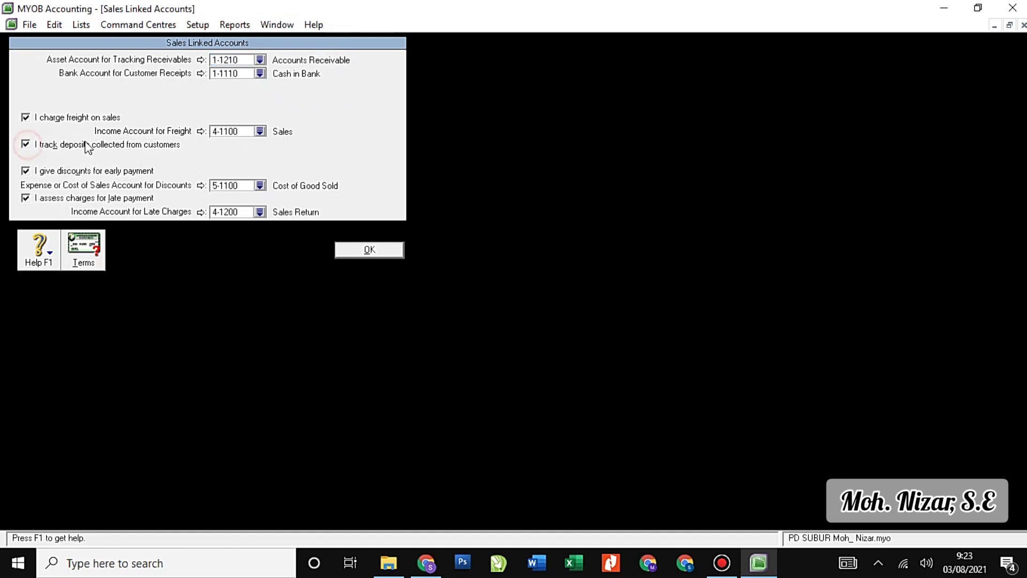
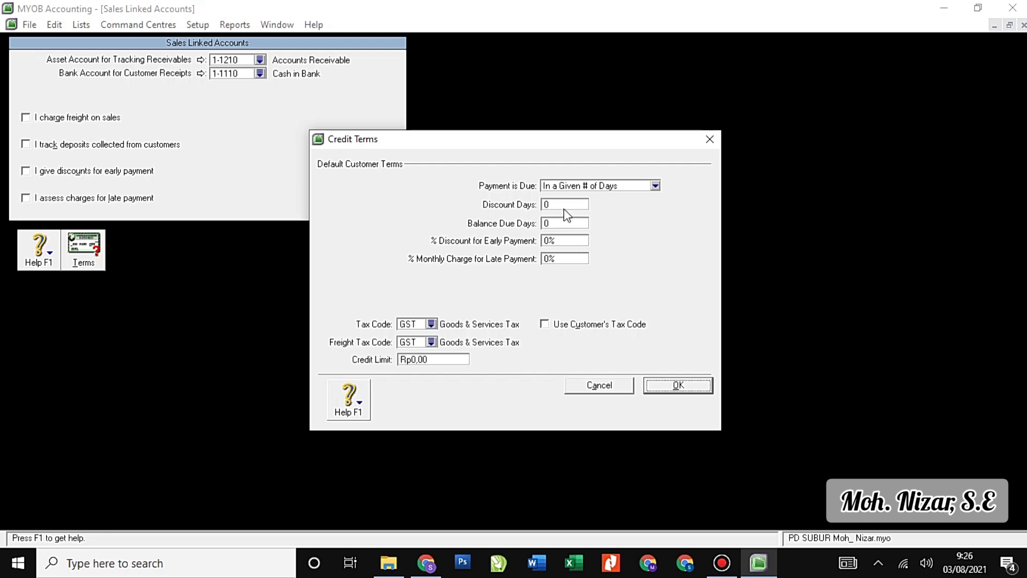
Set the default customer credit terms to balance due in 30 days.
left_click(557, 205)
left_click(558, 225)
left_click(556, 242)
left_click(553, 204)
left_click(556, 224)
left_click(551, 243)
left_click(557, 224)
Keep GST as the customer tax code, make freight N-T Non-Taxable, and save both dialogs.
left_click(431, 324)
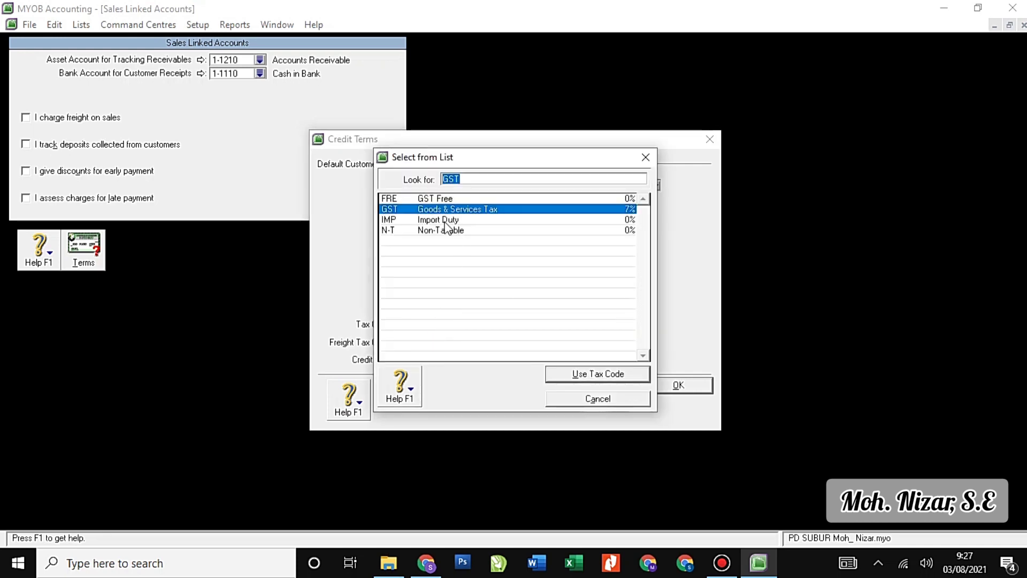
left_click(593, 374)
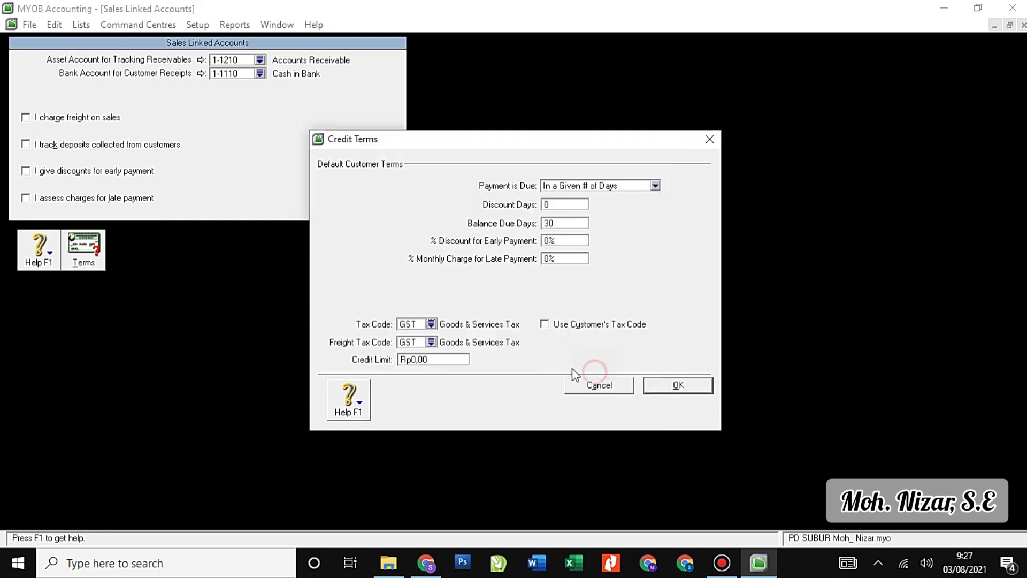
left_click(431, 343)
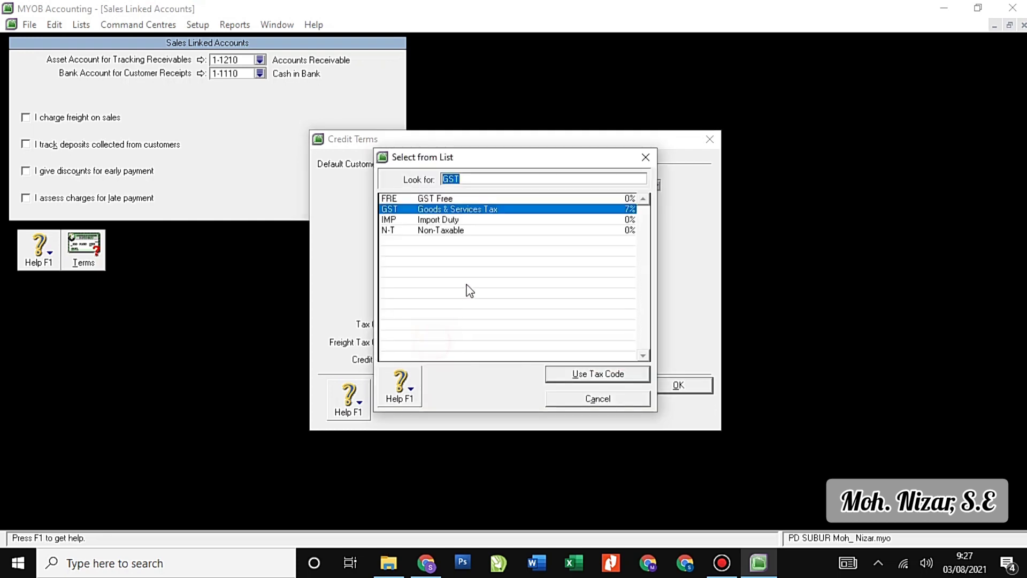
left_click(459, 230)
left_click(588, 374)
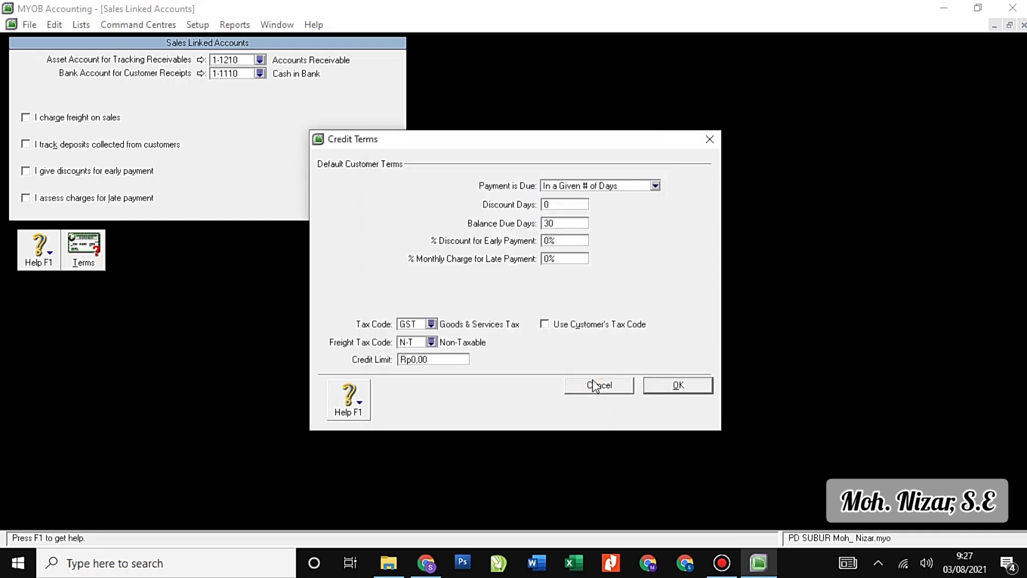
left_click(675, 386)
left_click(394, 250)
left_click(198, 25)
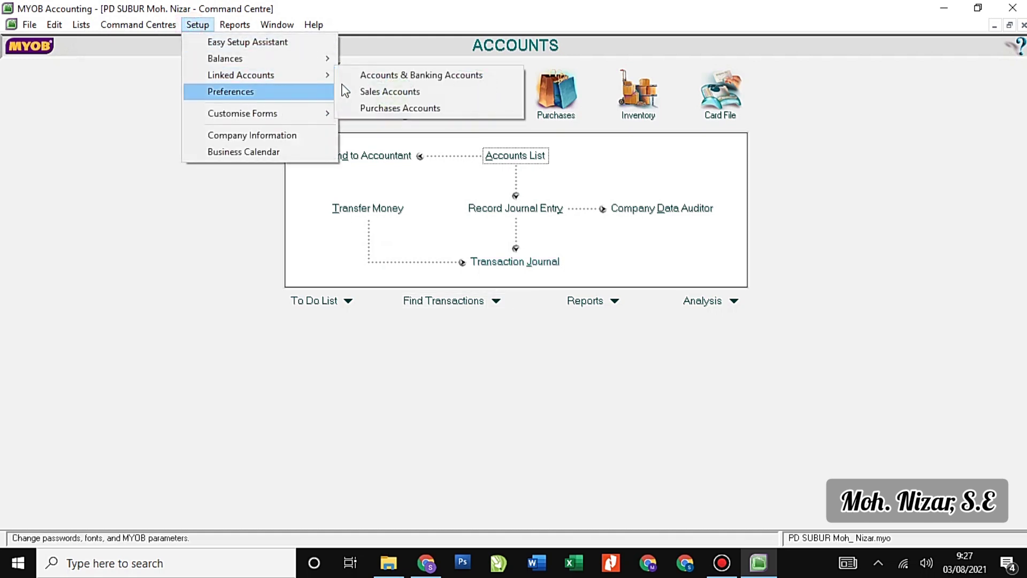
Untick unbilled receipts, freight, supplier deposits, early discounts and late charges in Purchases Linked Accounts.
left_click(376, 109)
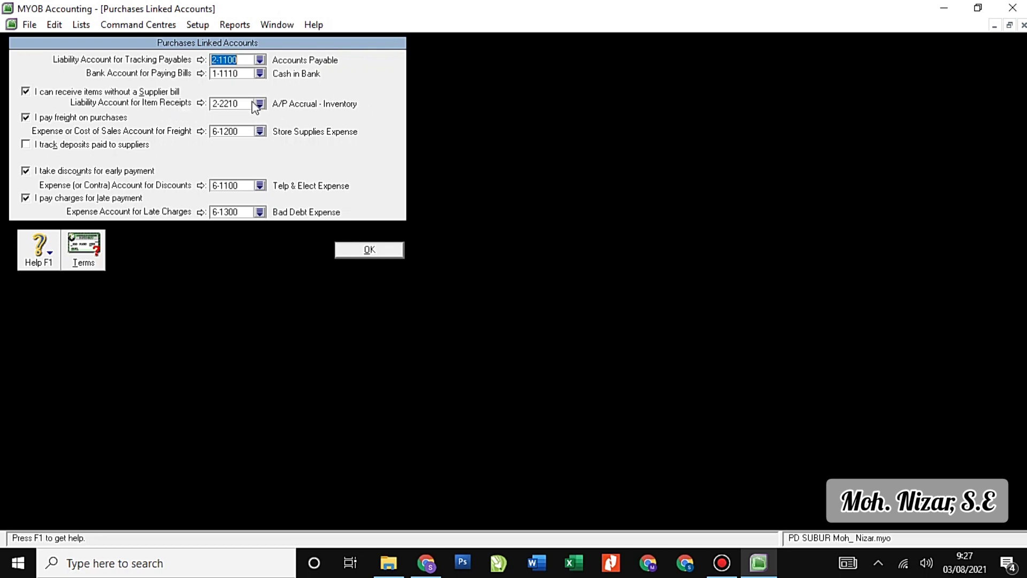
left_click(27, 92)
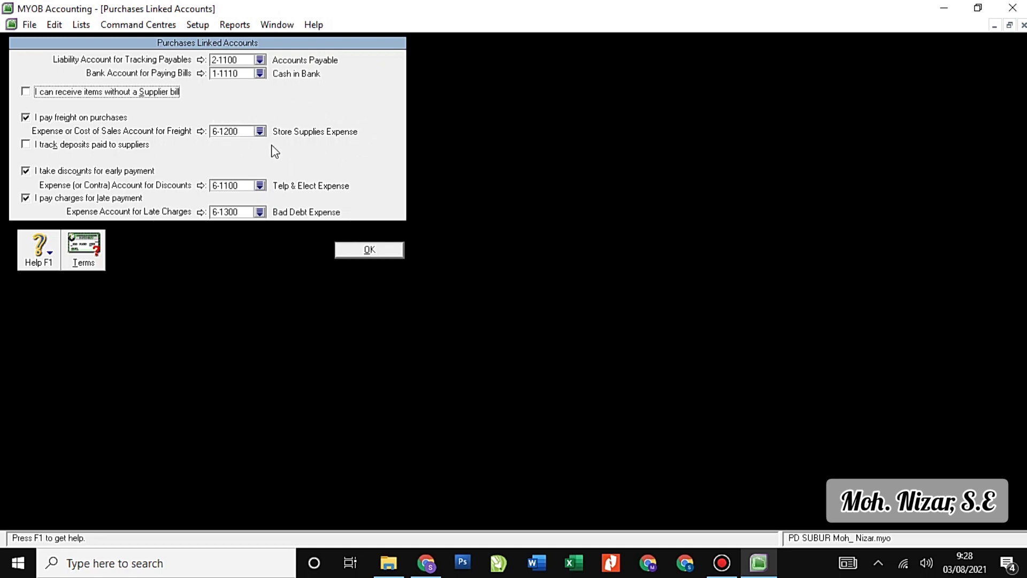
left_click(26, 118)
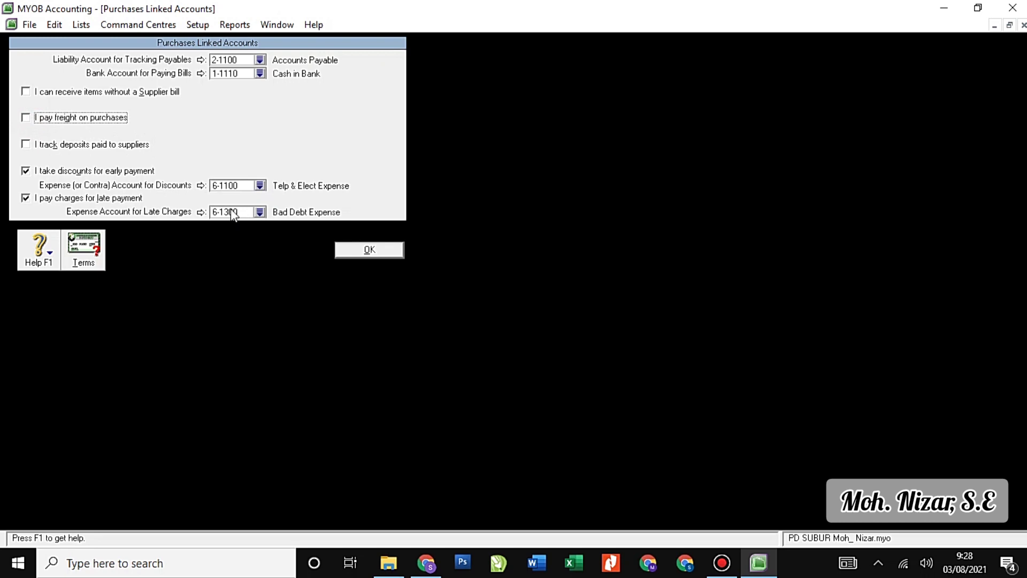
left_click(25, 144)
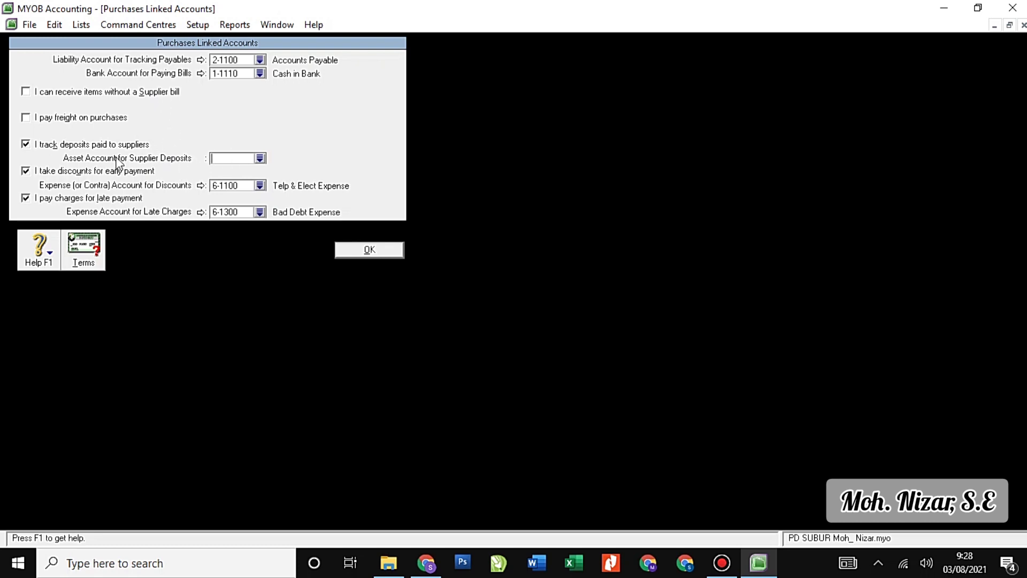
left_click(26, 144)
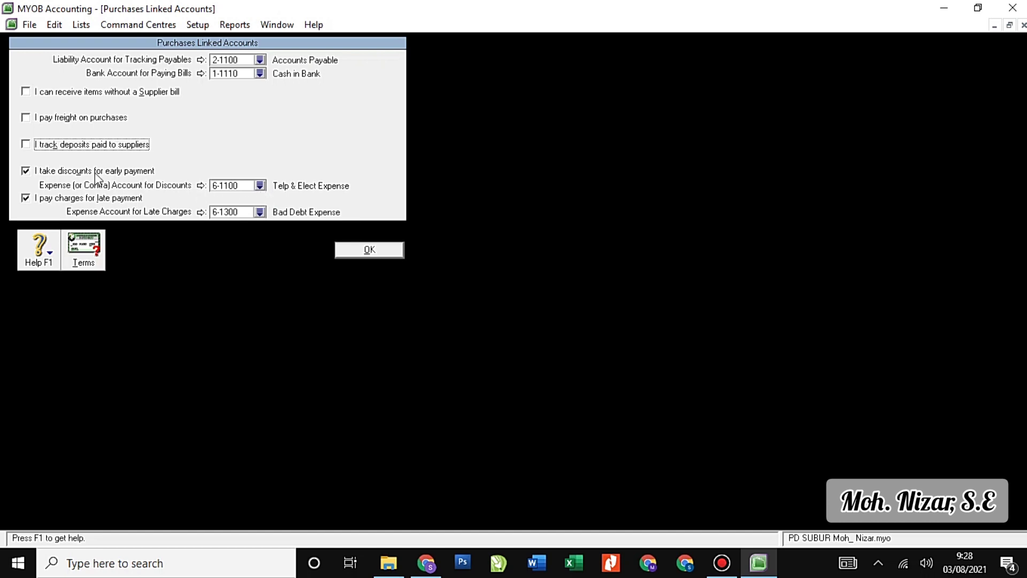
left_click(25, 171)
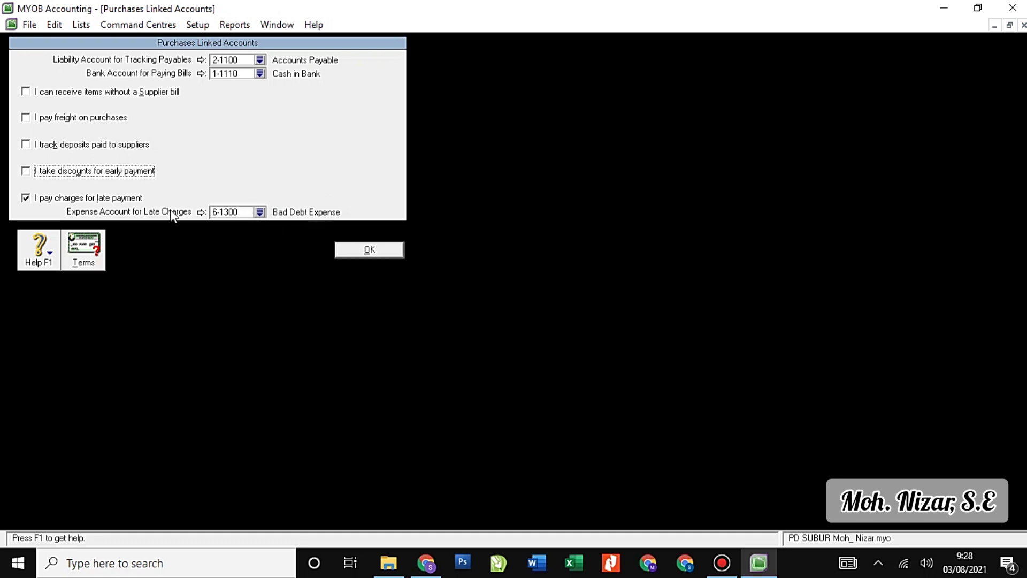
left_click(27, 198)
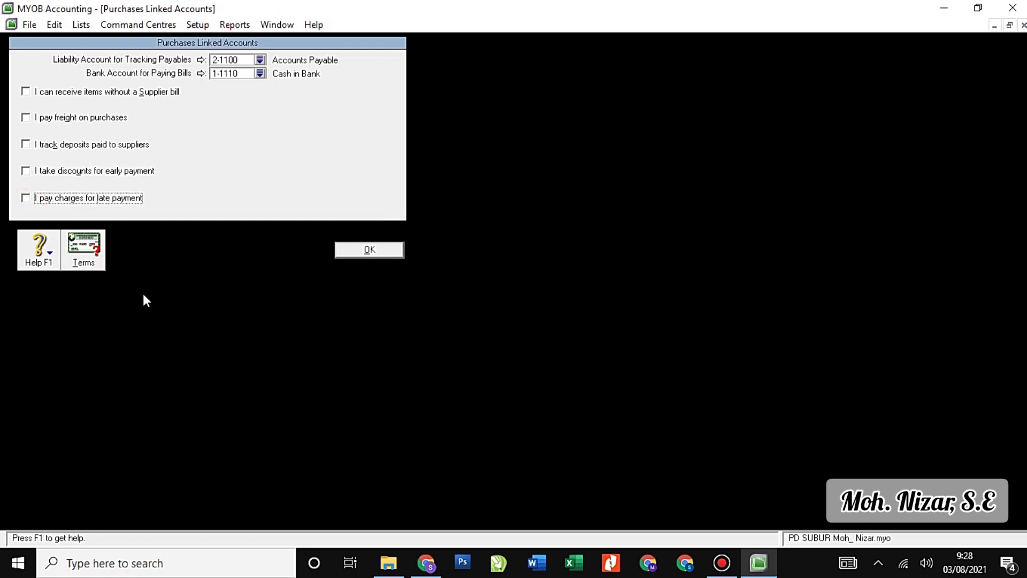
left_click(89, 248)
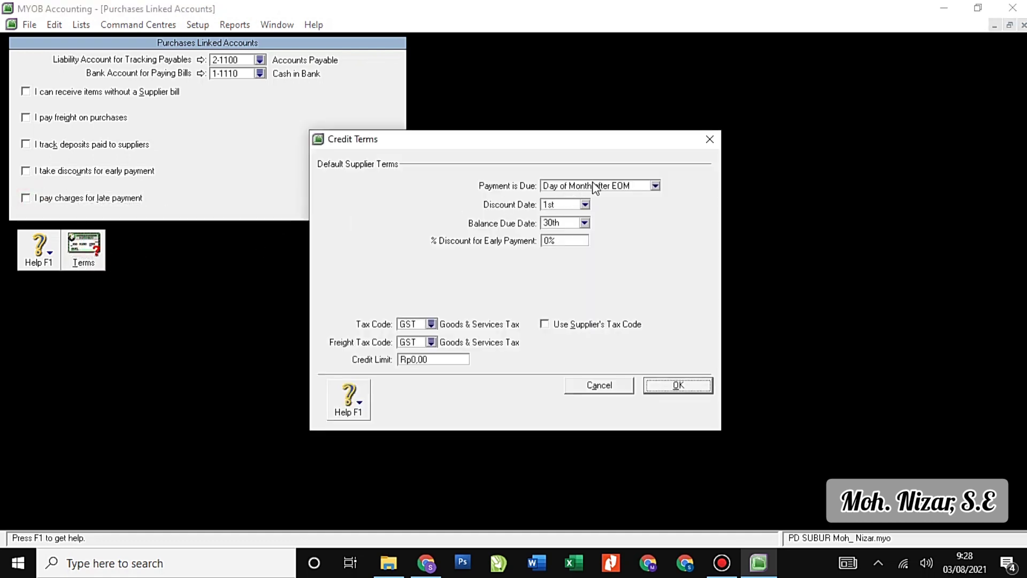
left_click(595, 186)
Make supplier payment due in 30 days with N-T Non-Taxable freight, and save the purchases linked accounts.
left_click(587, 219)
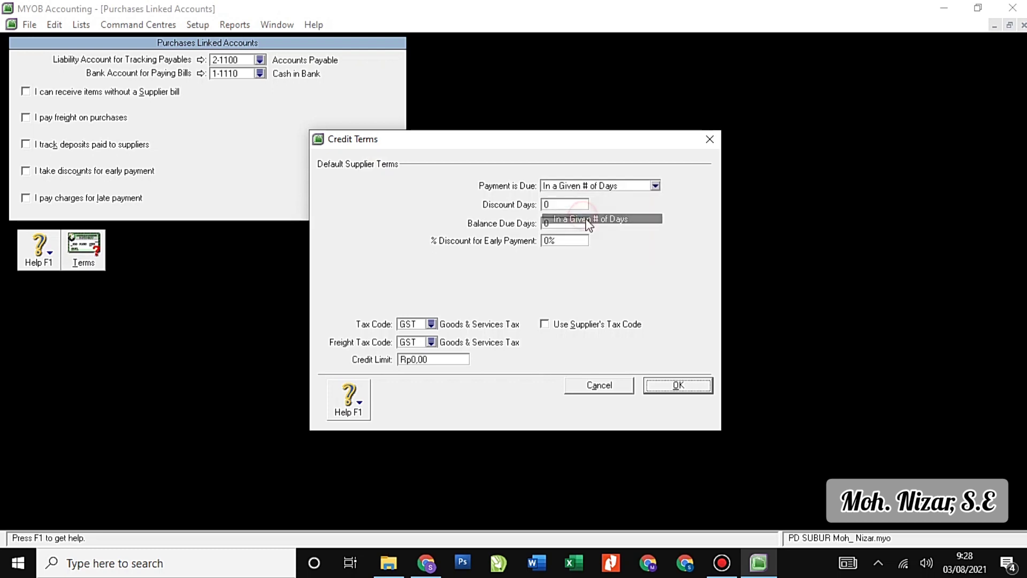
left_click(583, 225)
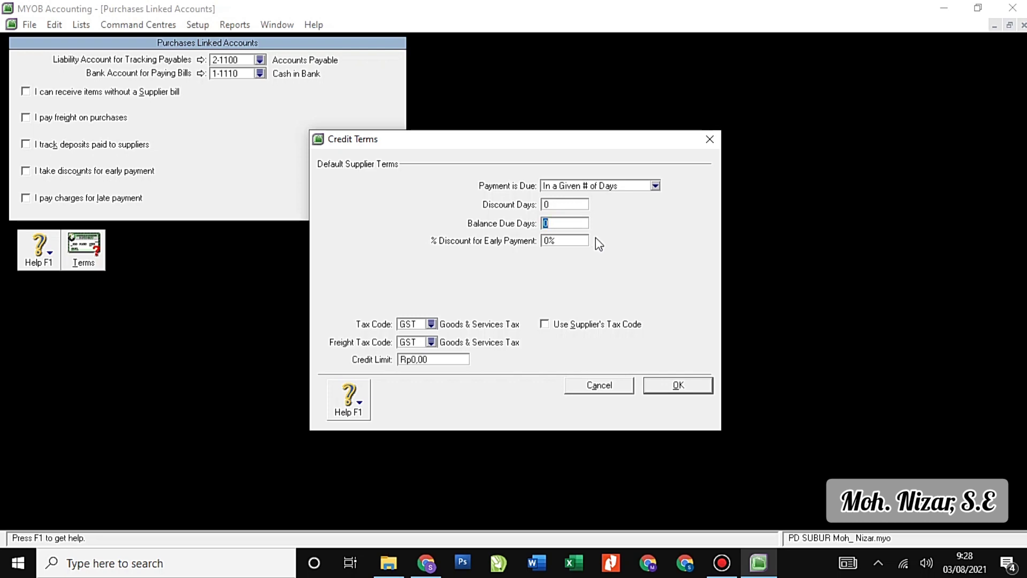
type("30")
left_click(431, 343)
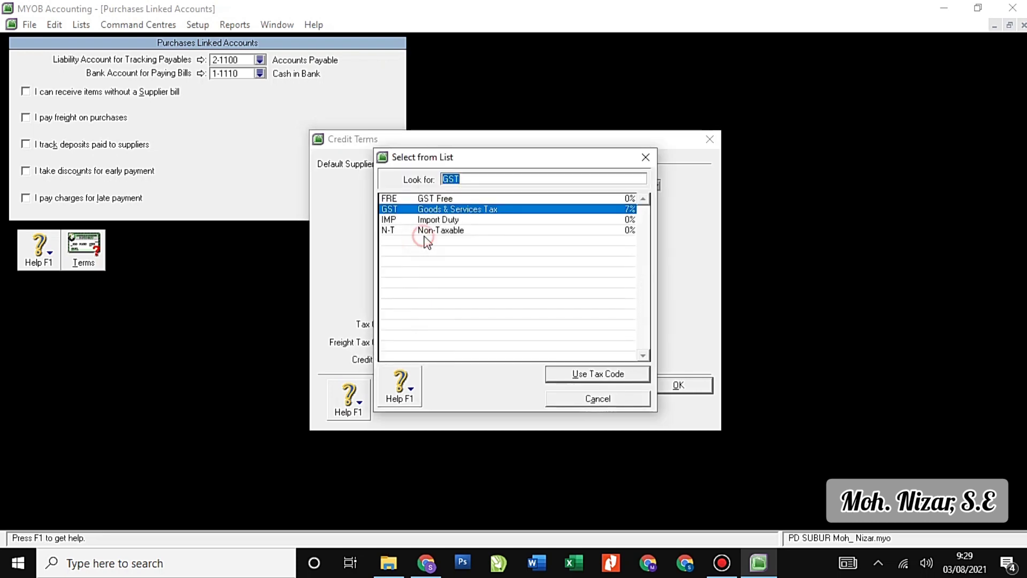
left_click(461, 233)
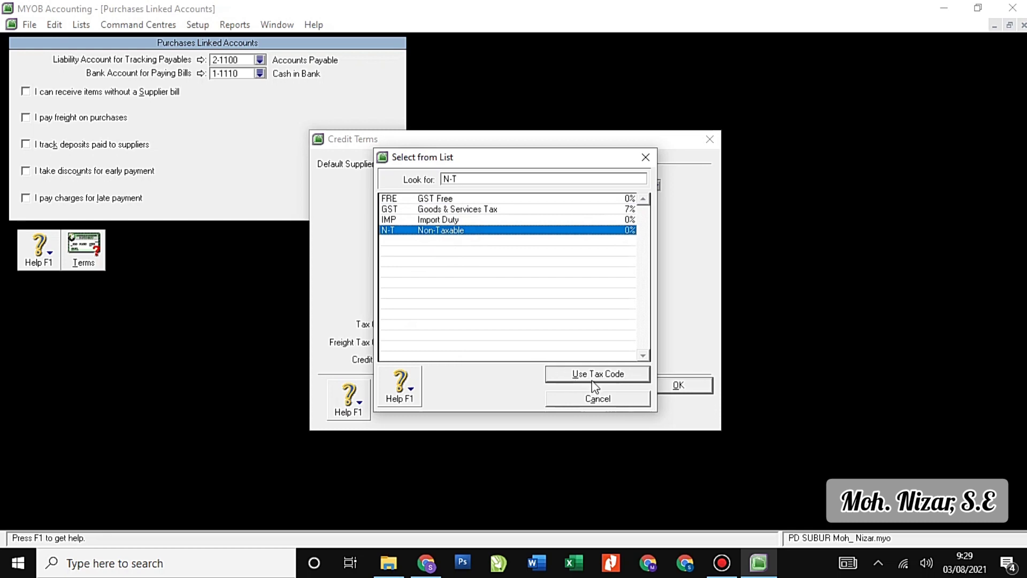
left_click(593, 376)
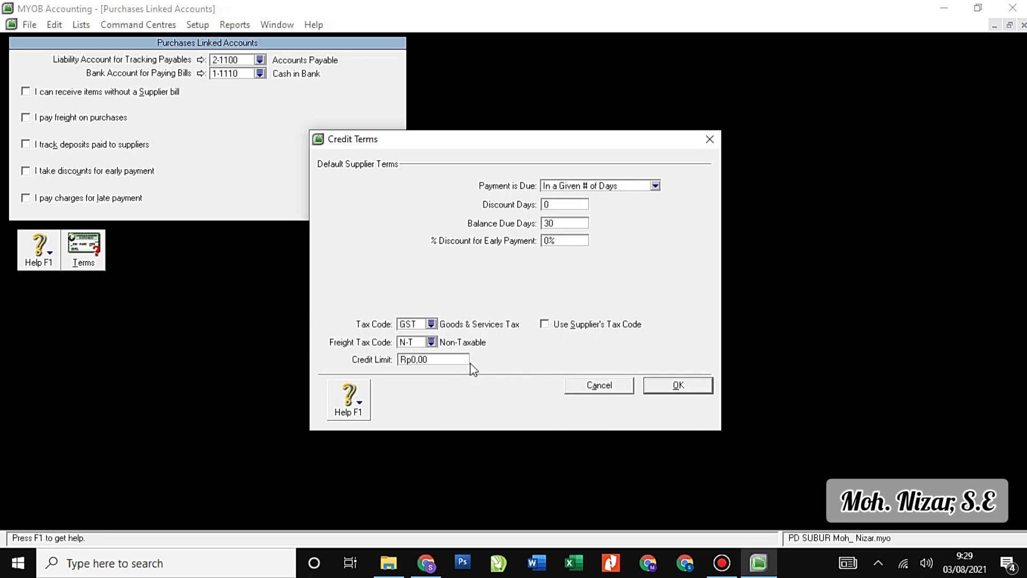
left_click(669, 385)
left_click(397, 251)
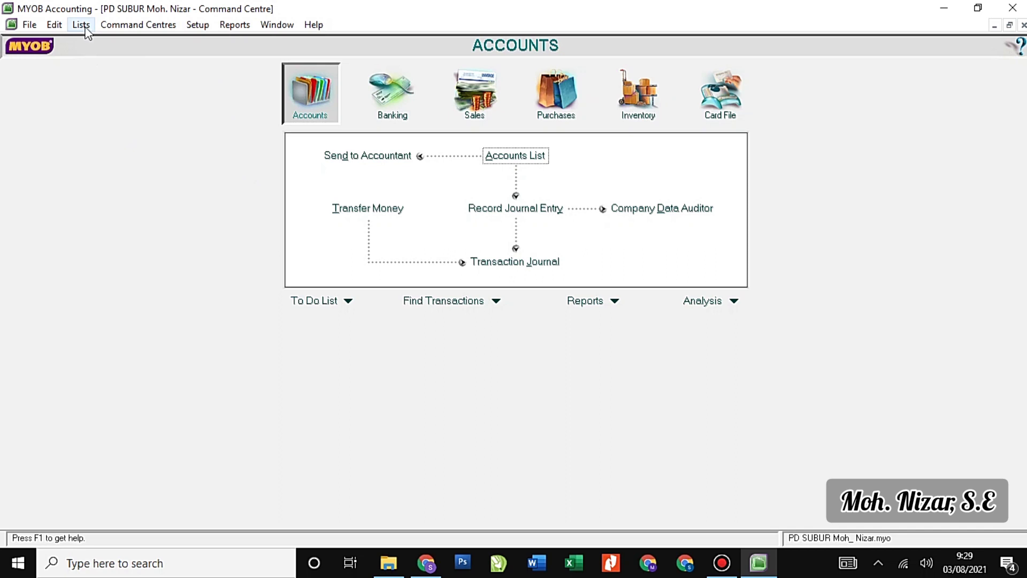
Open the Tax Code List and delete the FRE GST Free code.
left_click(85, 29)
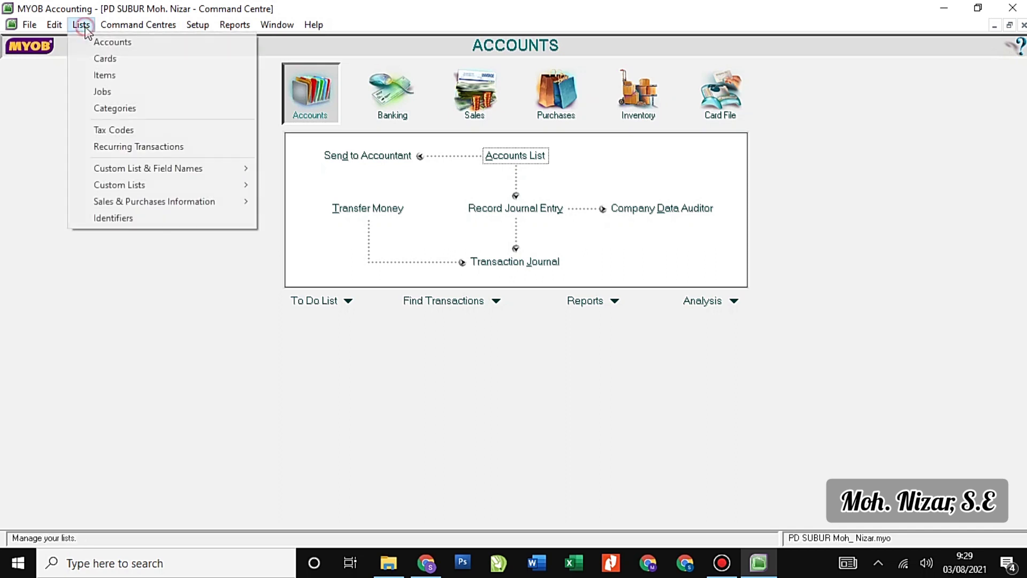
left_click(130, 130)
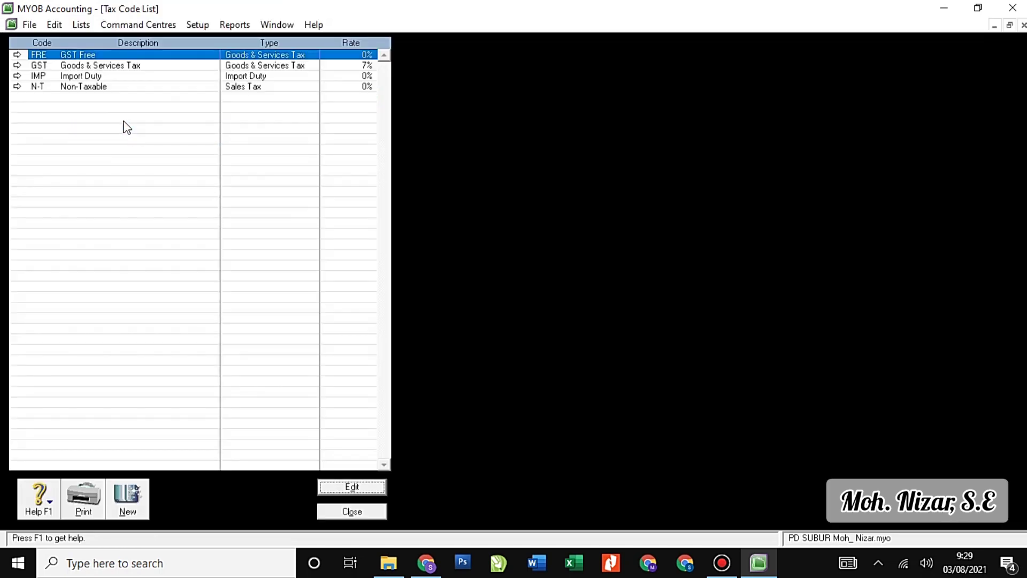
left_click(45, 66)
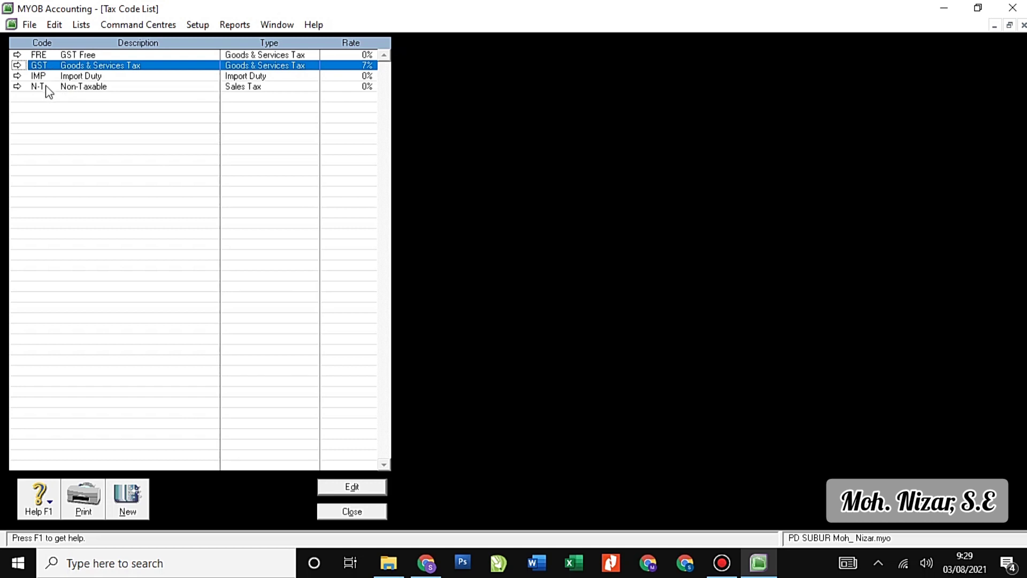
left_click(17, 55)
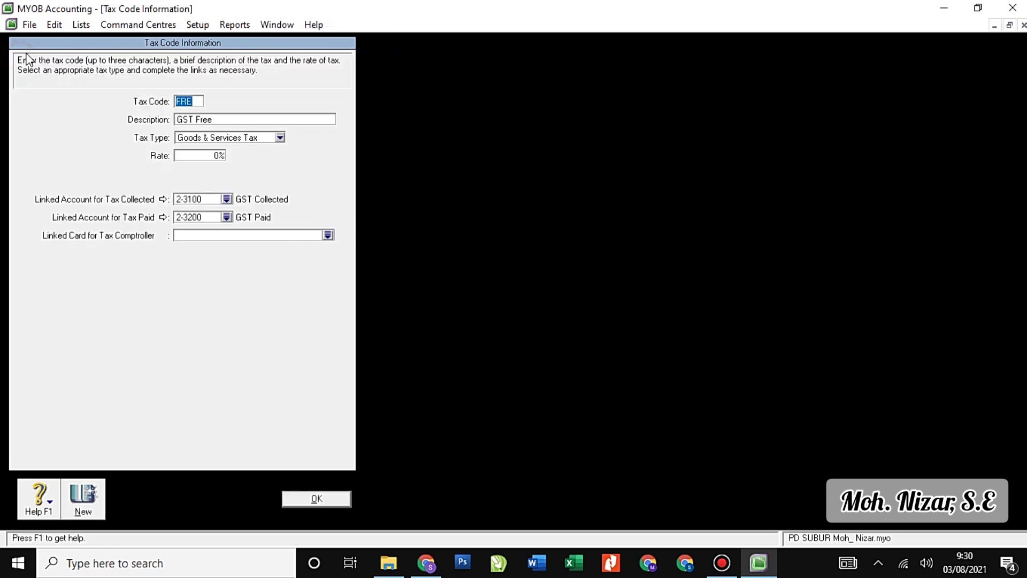
left_click(56, 25)
left_click(93, 130)
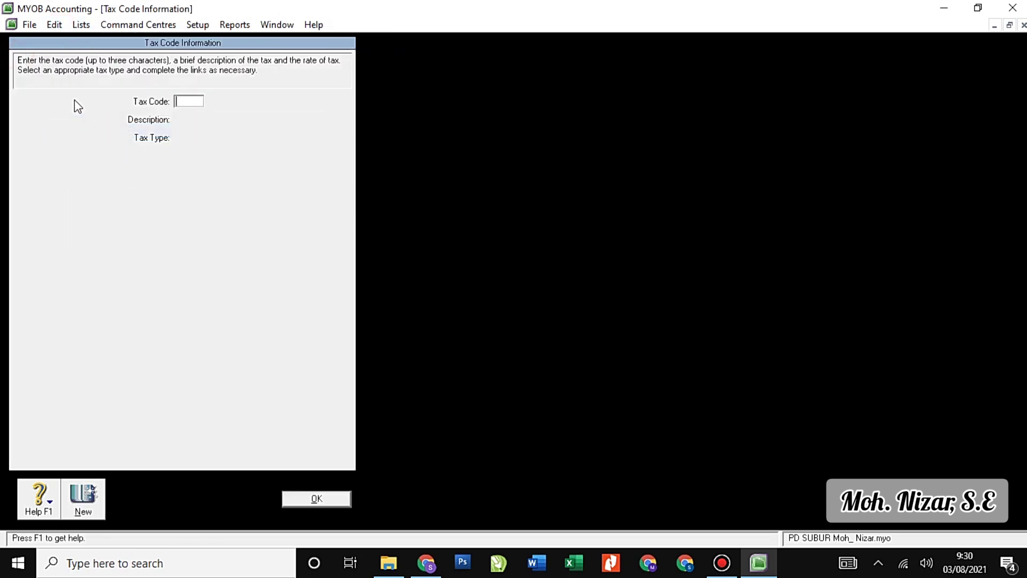
key("Escape")
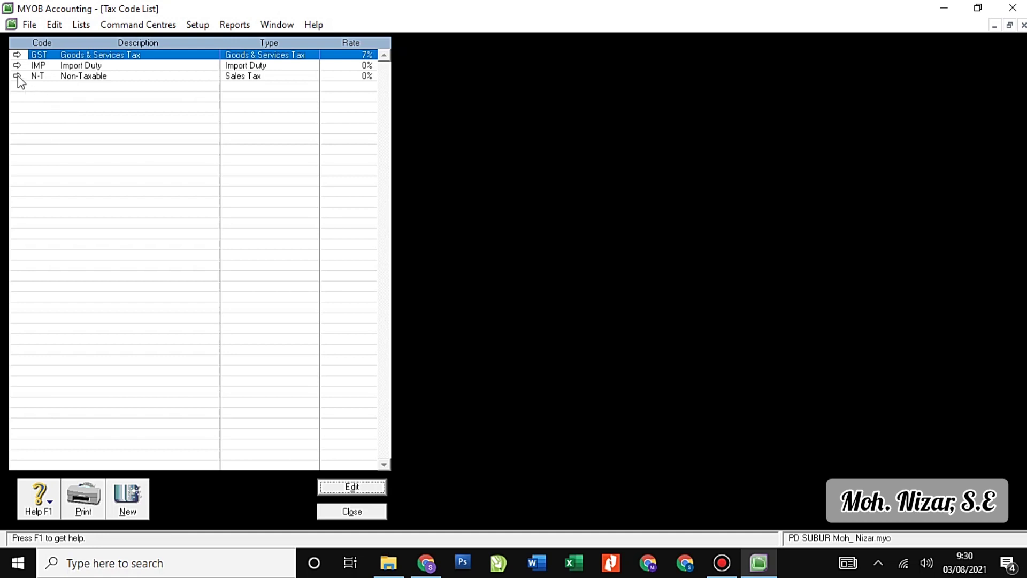
Delete the IMP Import Duty tax code.
left_click(16, 66)
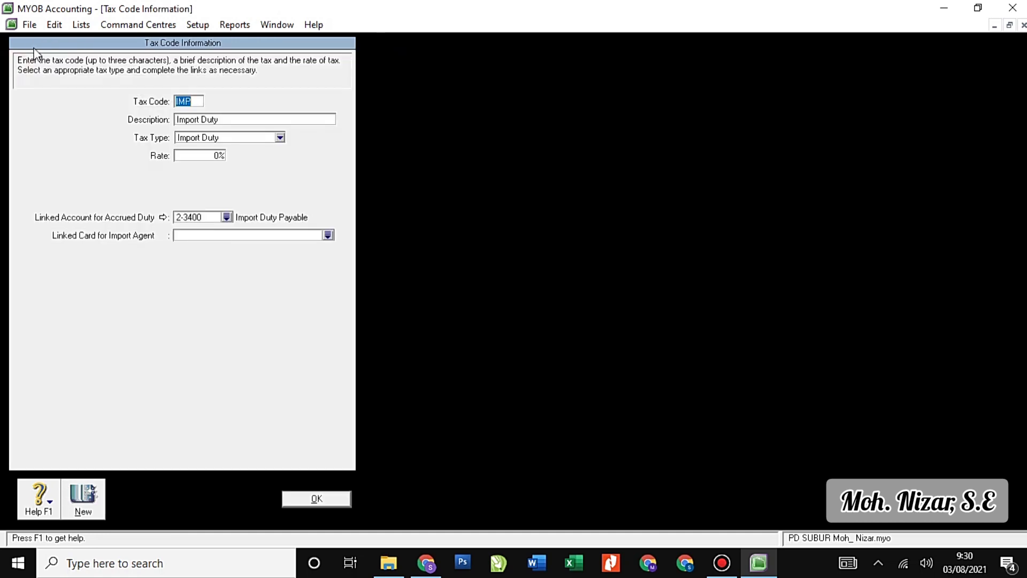
left_click(52, 25)
left_click(93, 131)
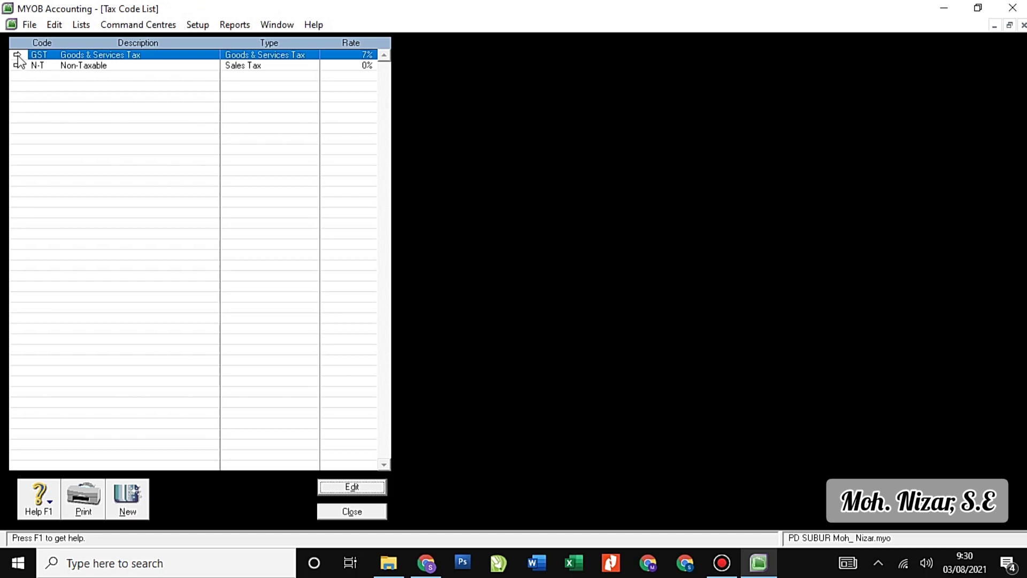
left_click(17, 54)
Rename the GST code to PPN, 'Pajak Pertambahan Nilai', with a 10% rate.
type("PPN")
key("Tab")
key("Return")
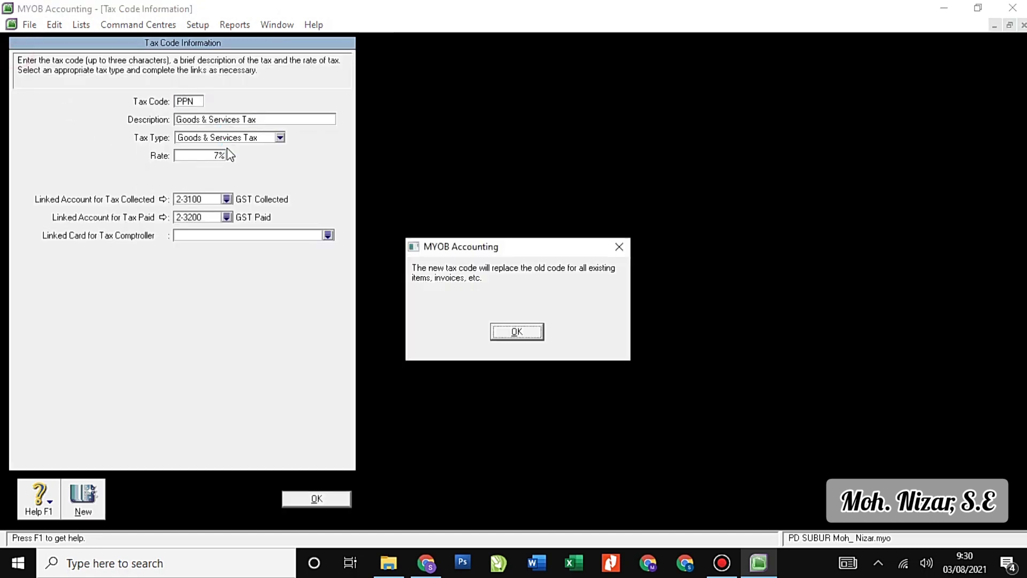
type("Pajak Pertam")
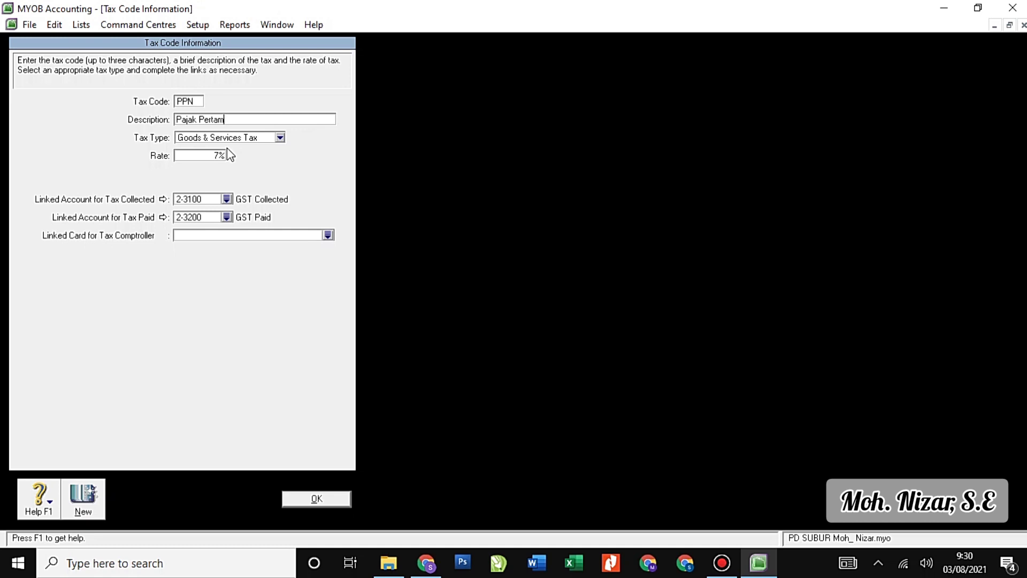
type("bahan Nilai")
left_click(216, 155)
type("10")
Link PPN's collected tax to 2-1500 PPN Outcome and paid tax to 1-1800 PPN Income.
left_click(227, 199)
left_click(516, 331)
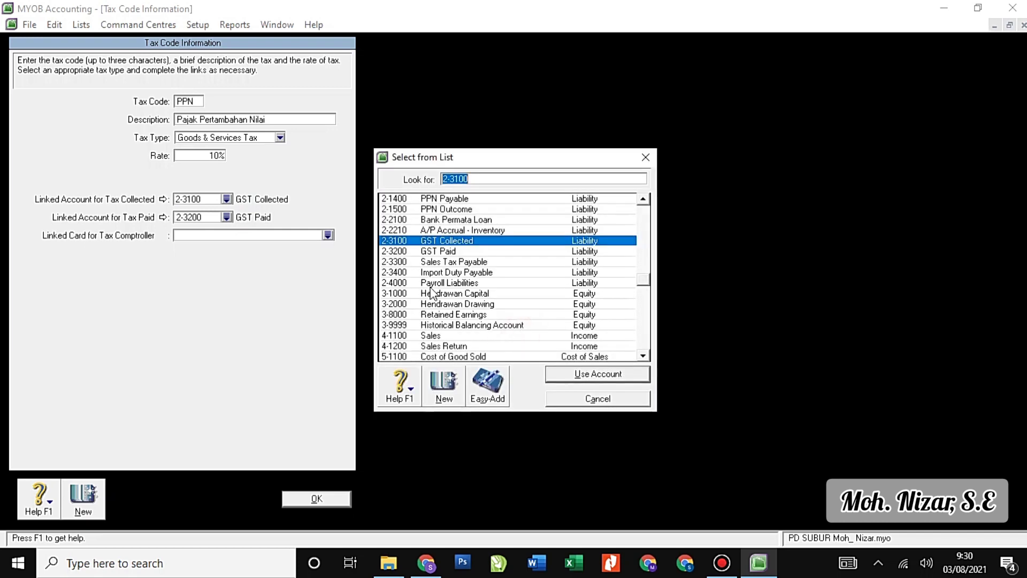
left_click(469, 212)
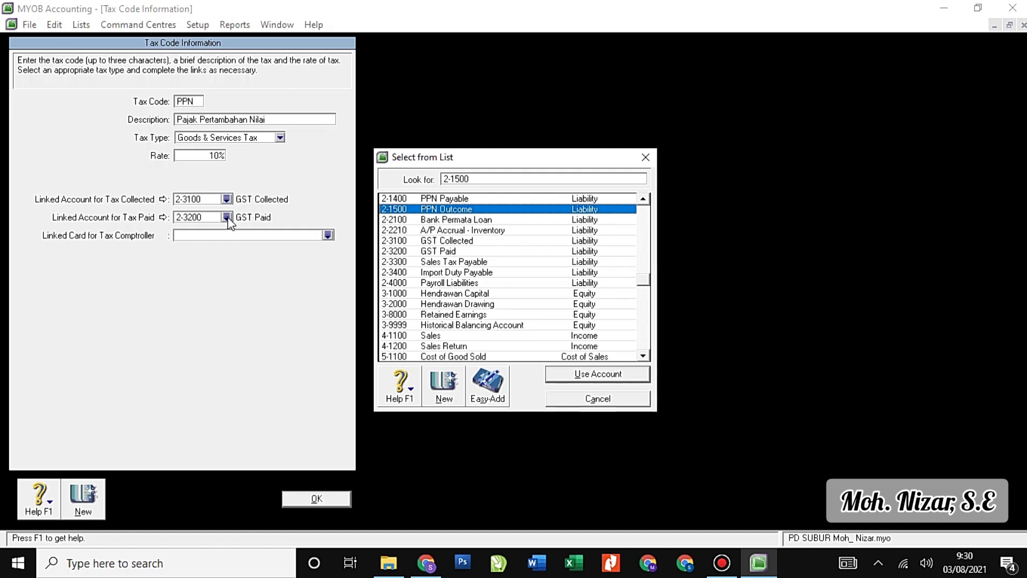
left_click(598, 374)
left_click(227, 217)
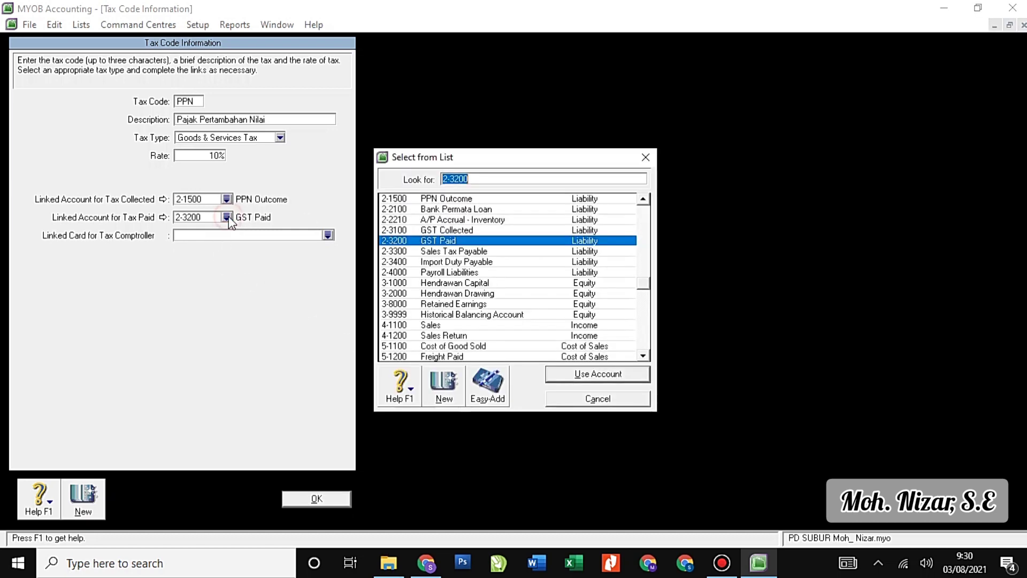
scroll(490, 220, "up", 3)
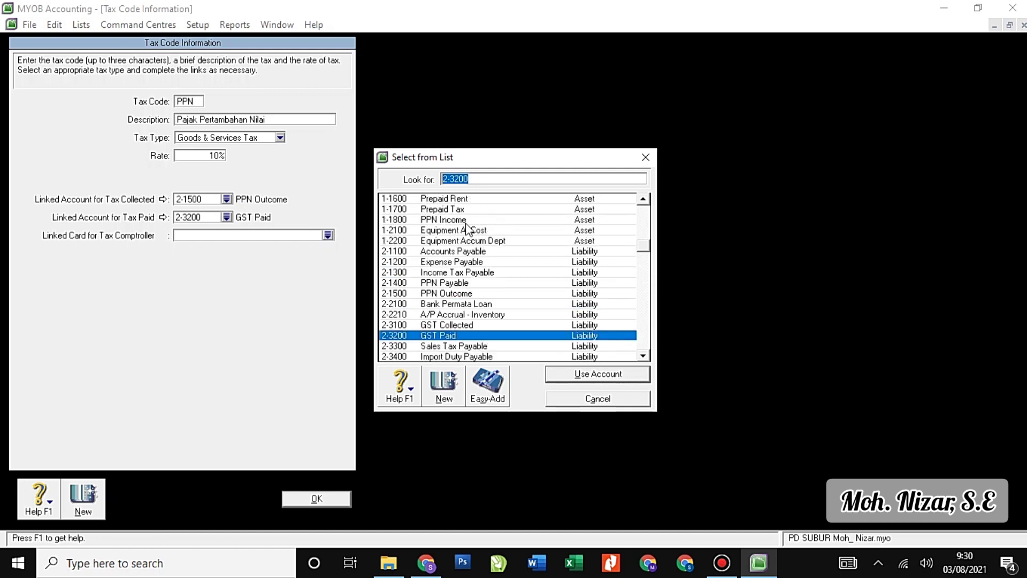
left_click(464, 220)
left_click(570, 376)
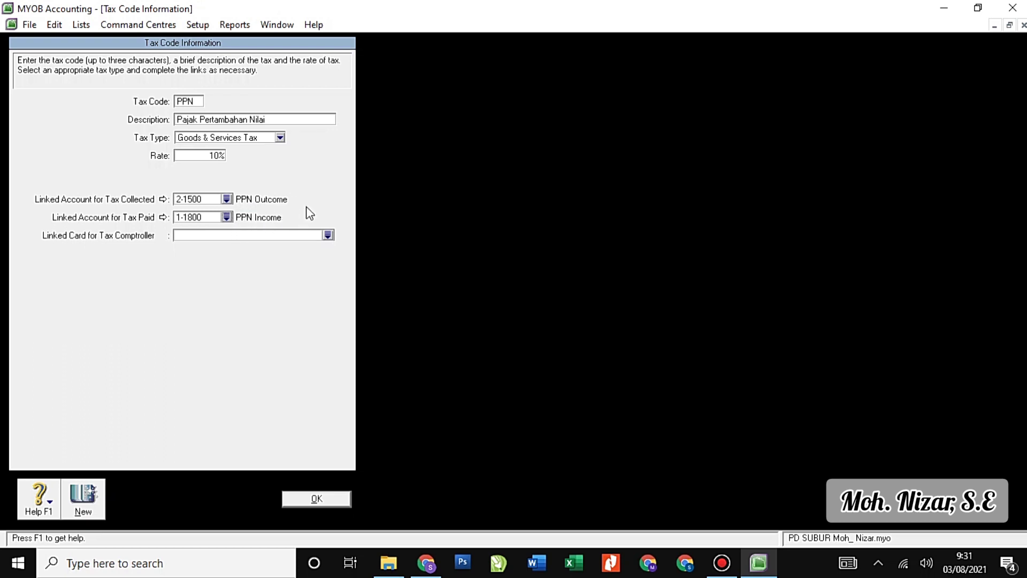
left_click(216, 217)
Save PPN, then link N-T's collected tax to 2-1500 PPN Outcome and save it.
left_click(320, 498)
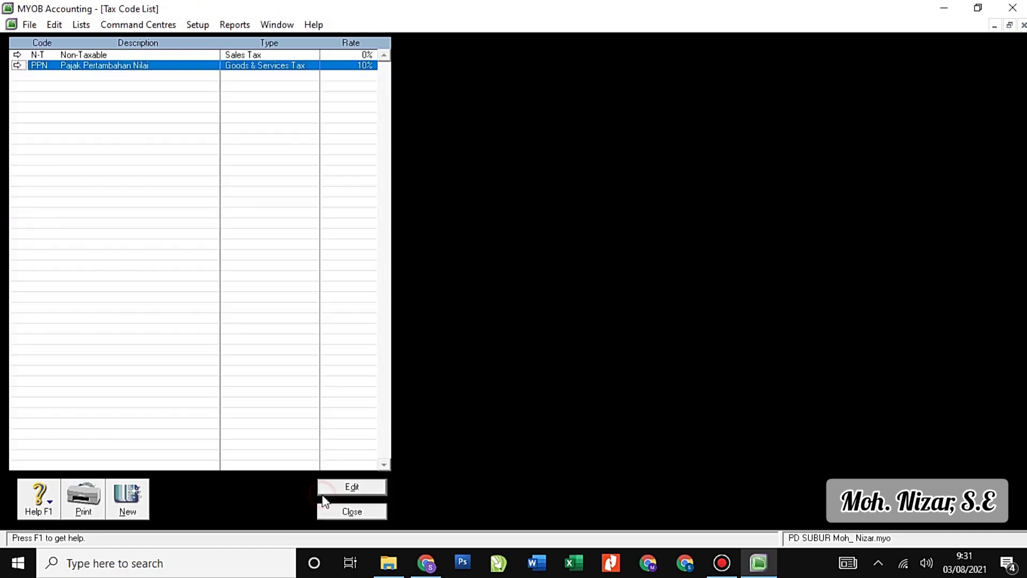
left_click(17, 55)
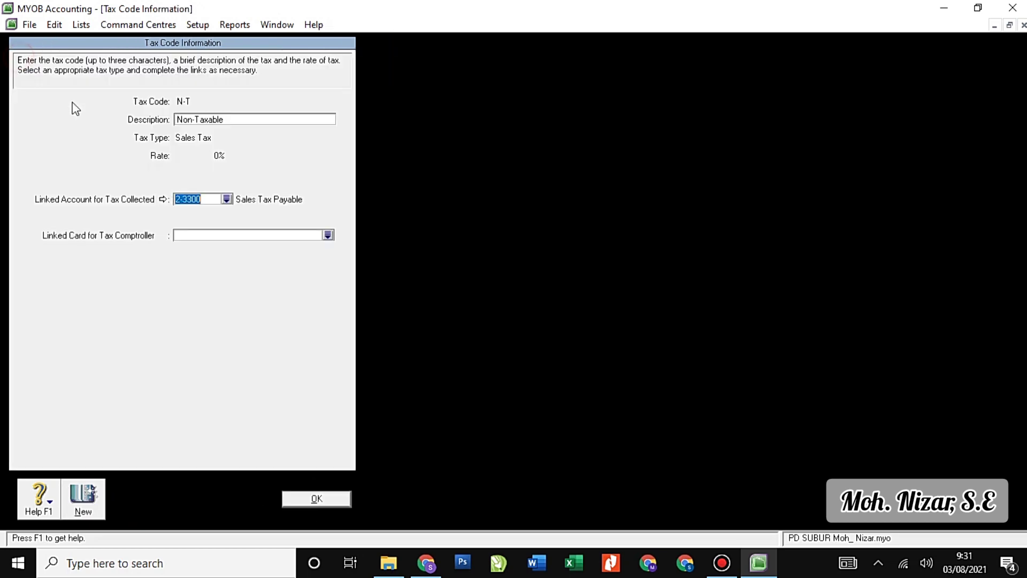
left_click(227, 201)
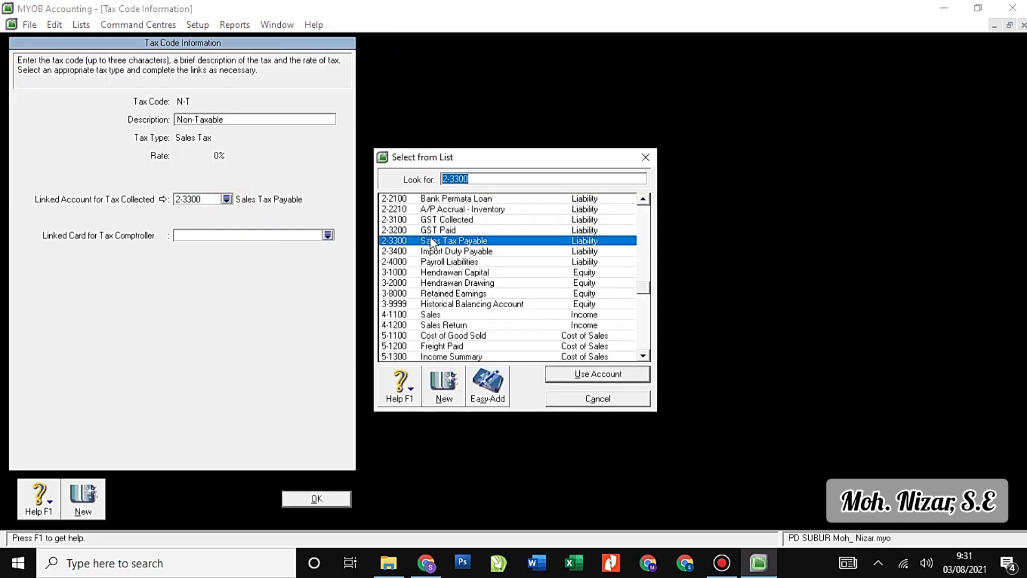
left_click(465, 200)
scroll(486, 246, "up", 2)
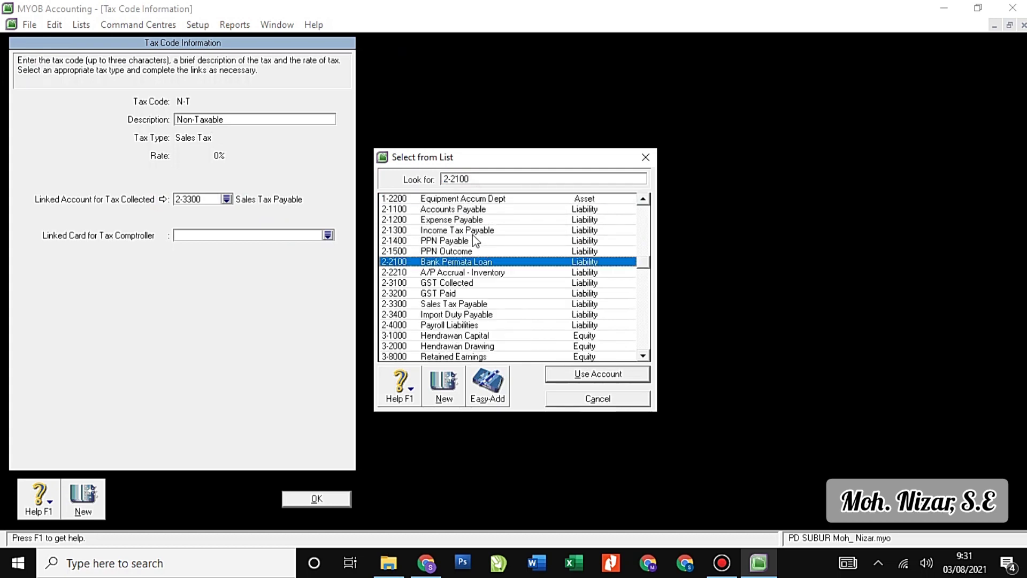
left_click(471, 251)
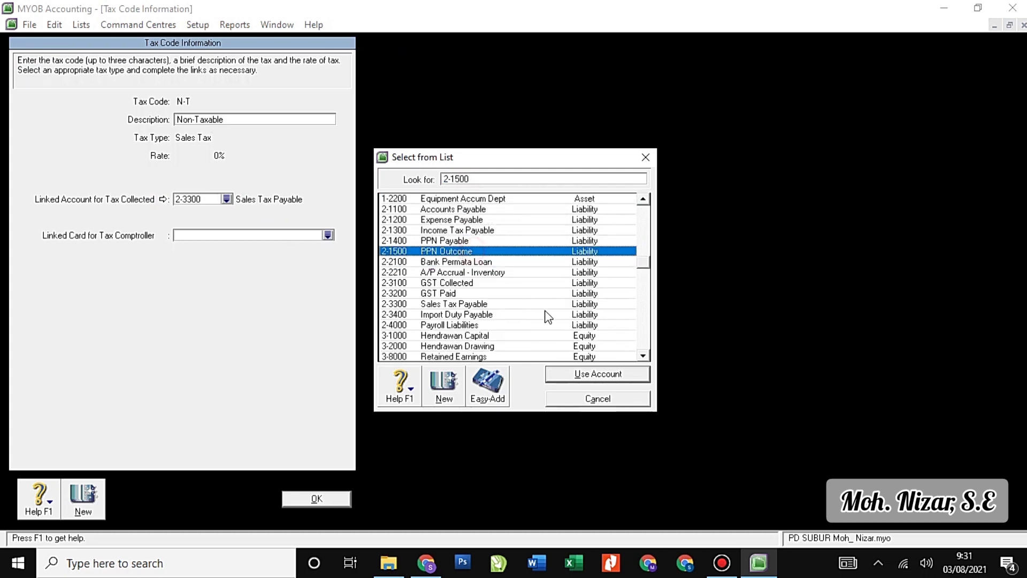
left_click(597, 373)
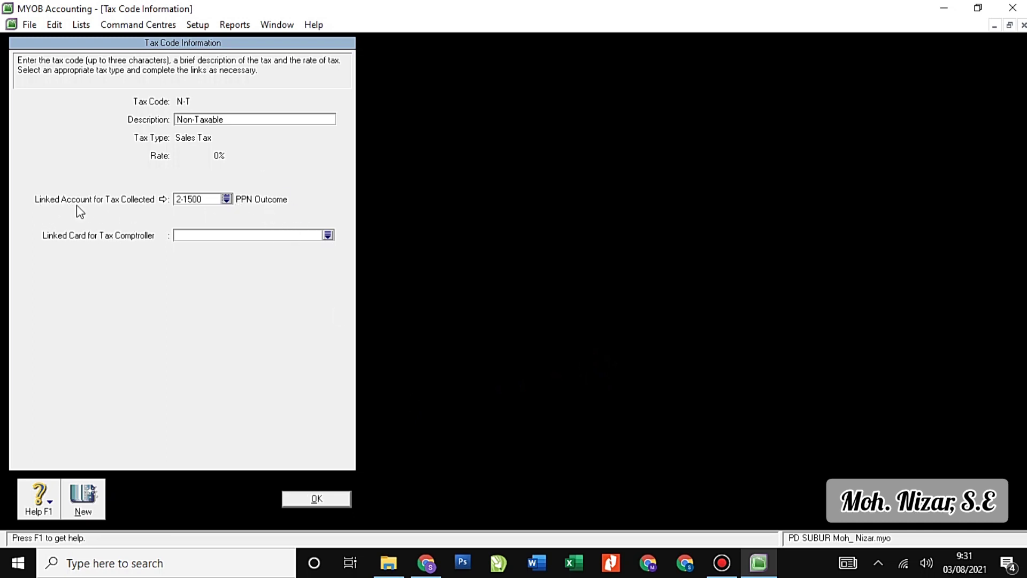
left_click(320, 498)
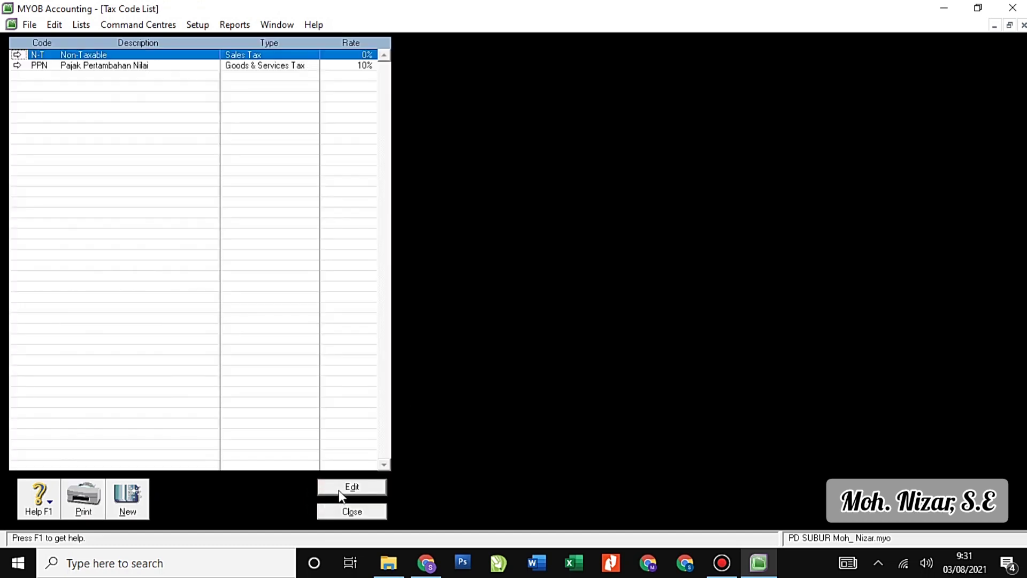
Recheck the PPN and N-T settings, then close the Tax Code List.
left_click(17, 64)
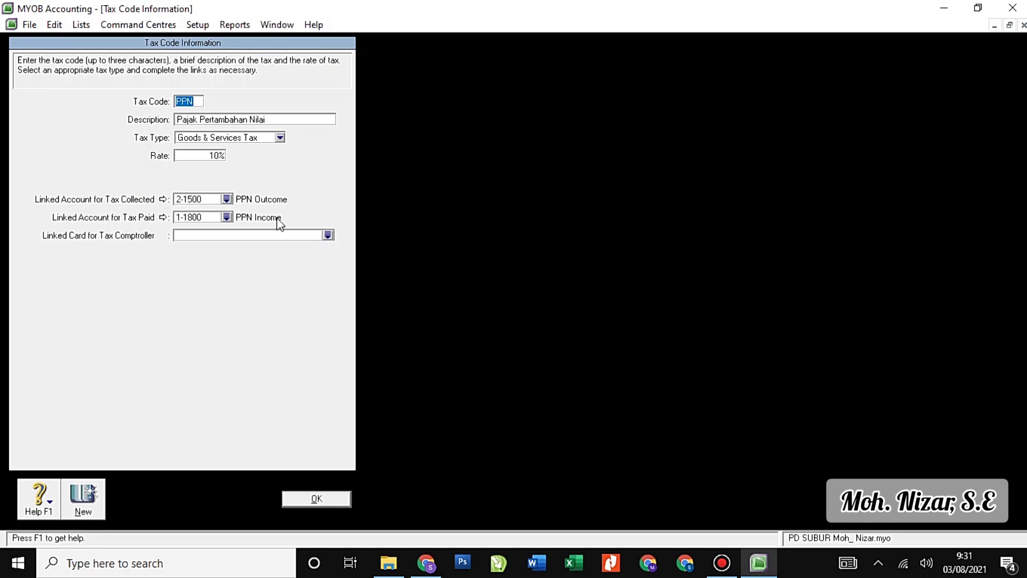
left_click(347, 498)
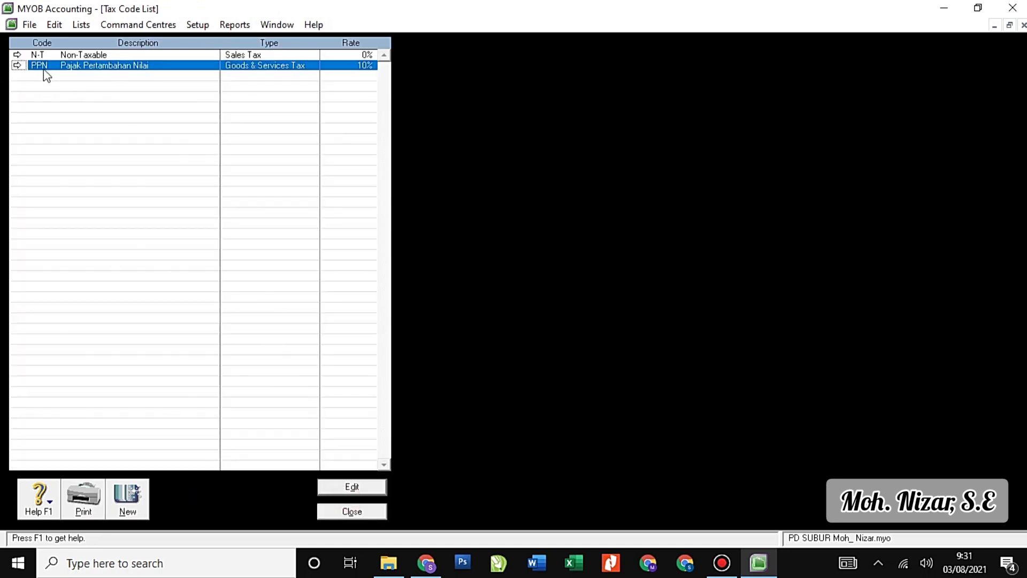
left_click(24, 54)
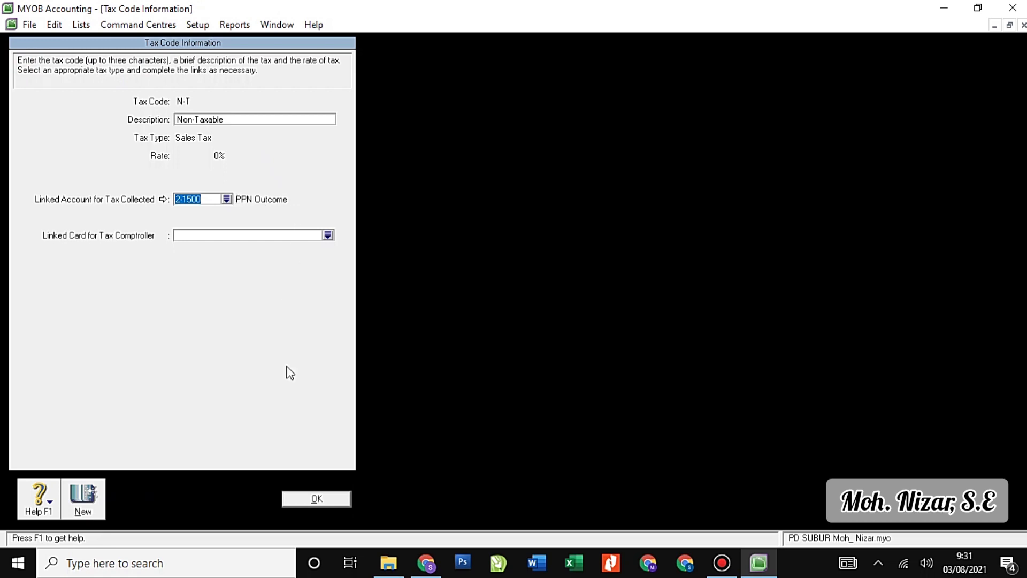
left_click(330, 503)
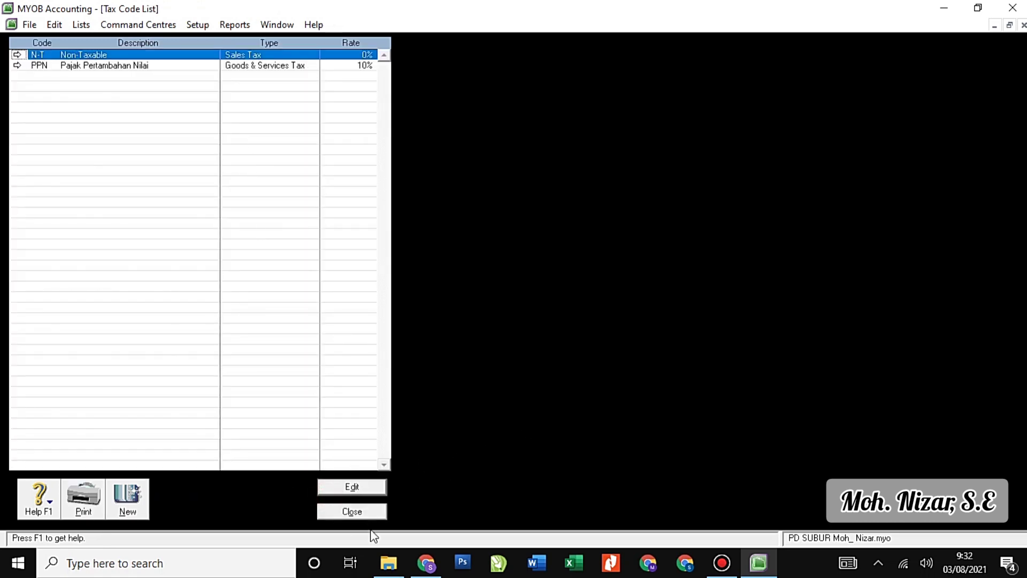
left_click(362, 512)
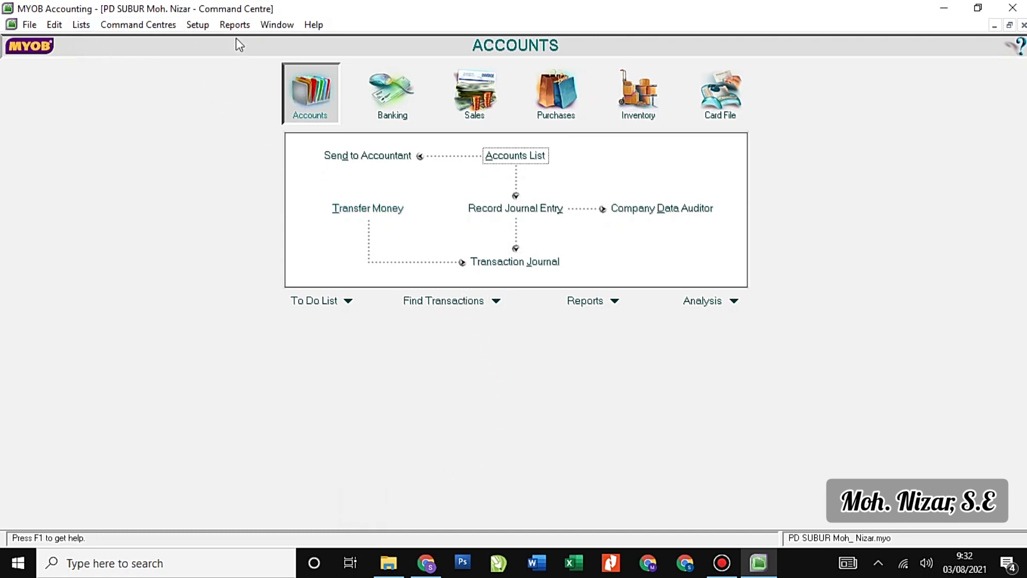
Dismiss the Setup menu and open the Accounts List.
left_click(198, 26)
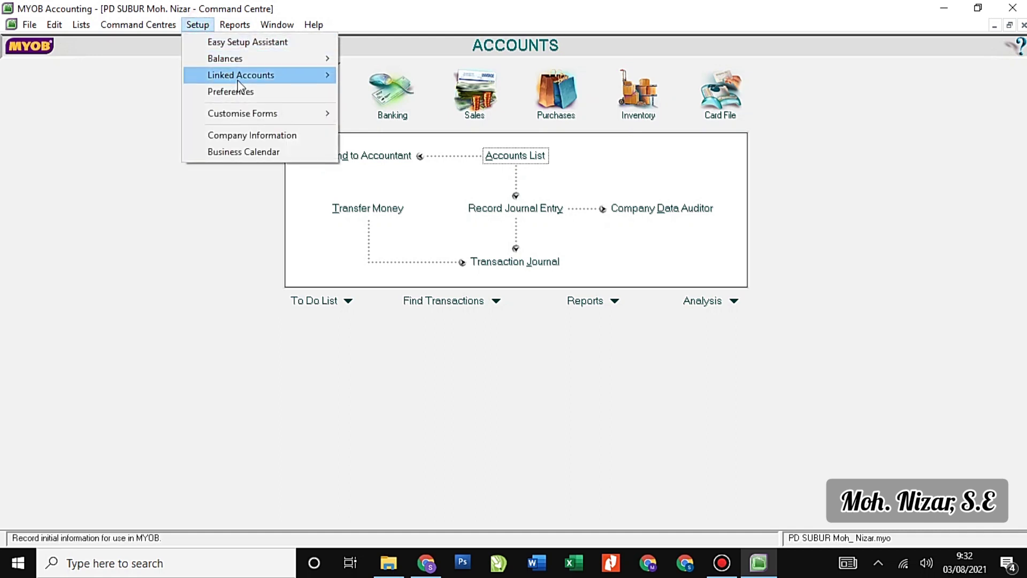
mouse_move(243, 80)
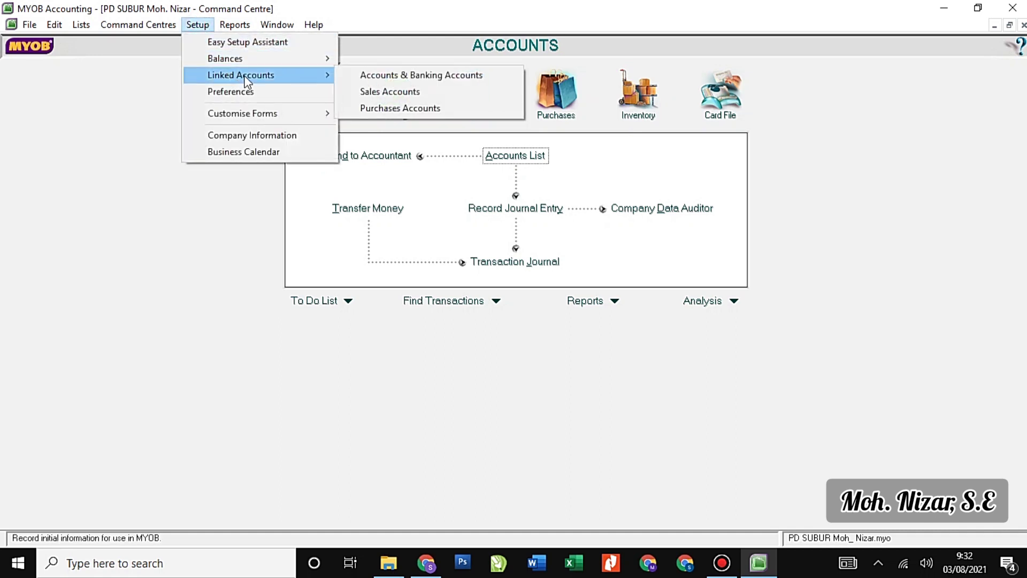
left_click(433, 346)
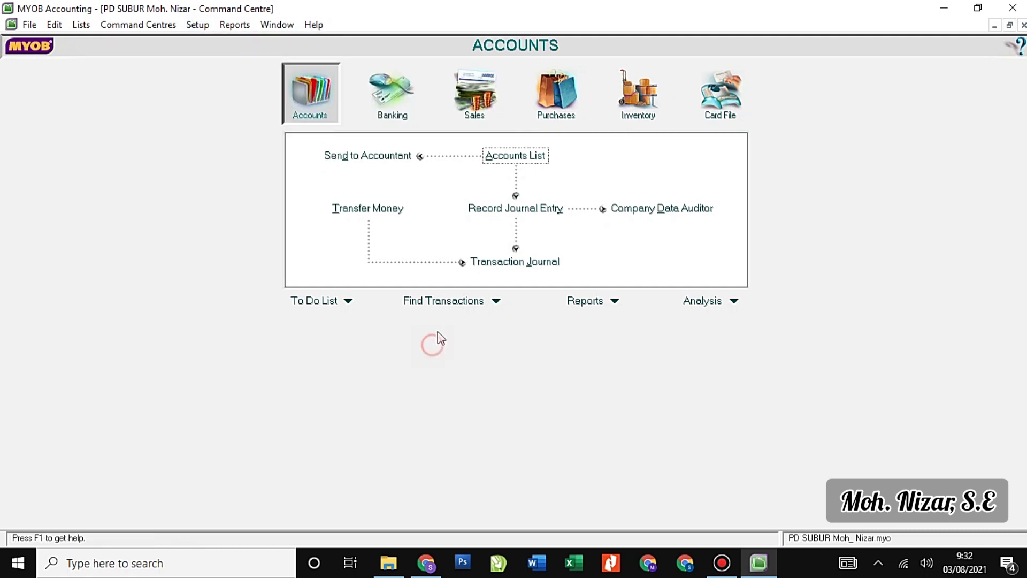
left_click(532, 167)
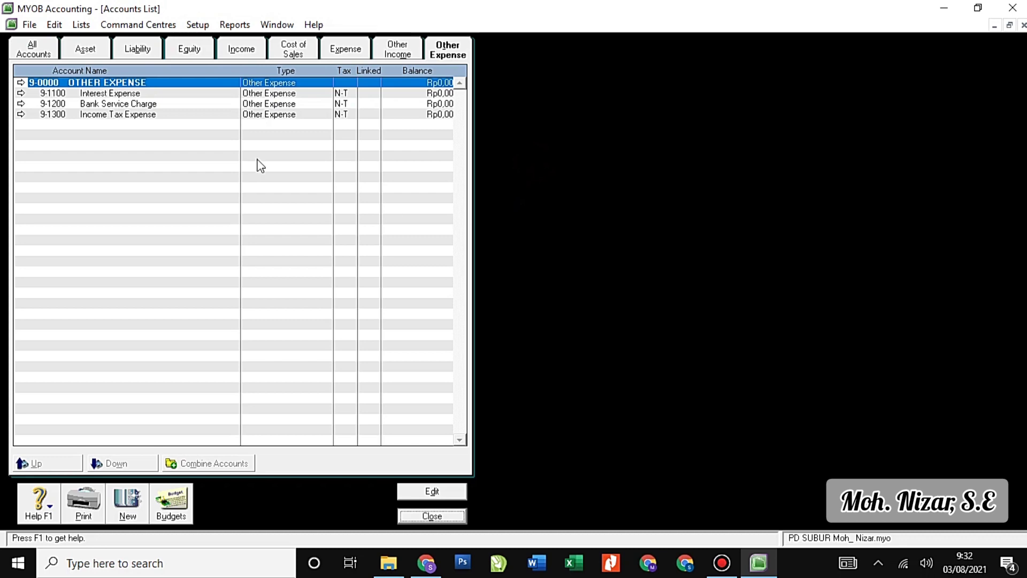
Delete the A/P Accrual - Inventory, Payroll Liabilities and Import Duty Payable liability accounts.
left_click(84, 50)
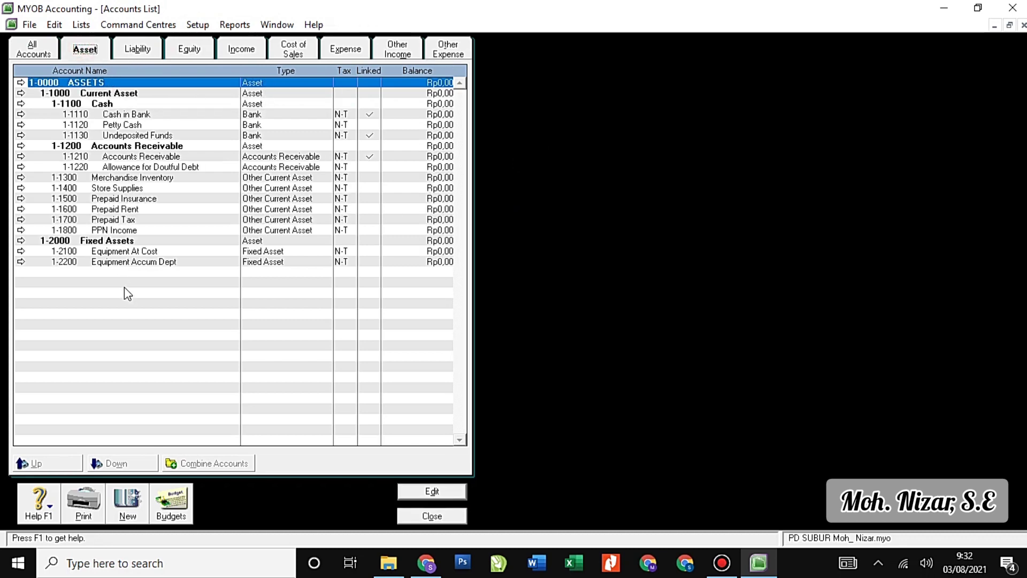
left_click(137, 50)
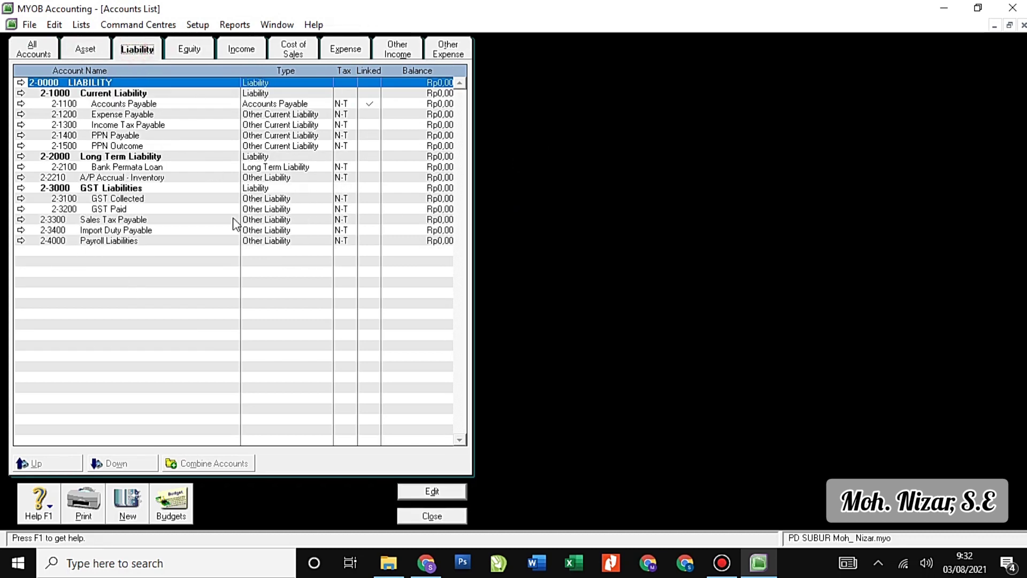
left_click(20, 178)
left_click(54, 24)
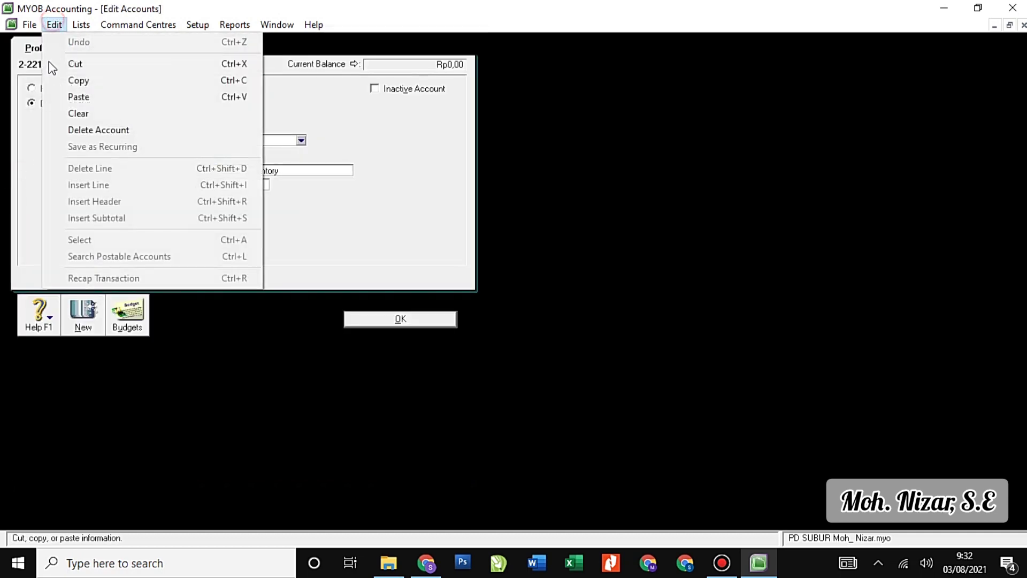
left_click(76, 131)
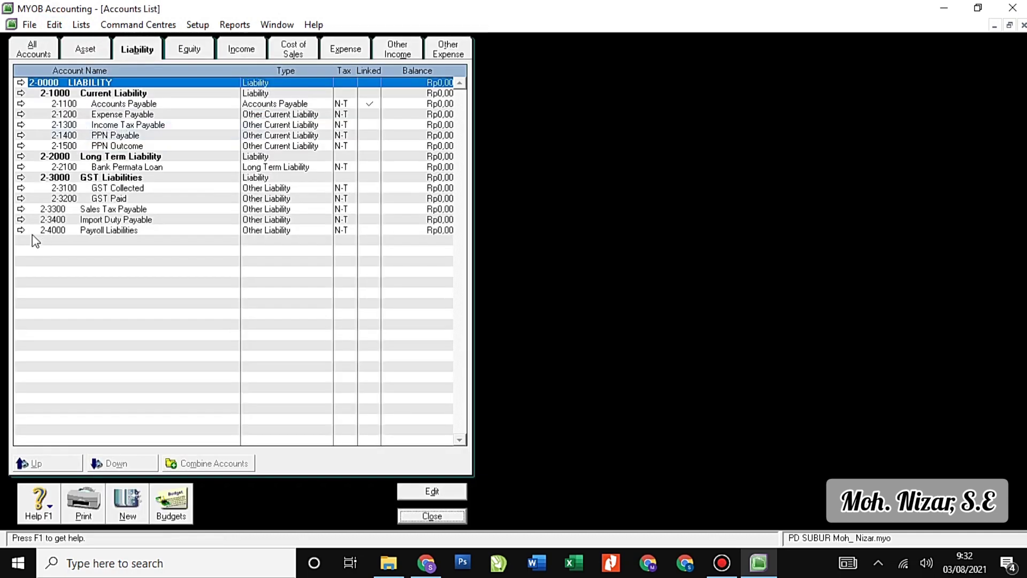
left_click(21, 230)
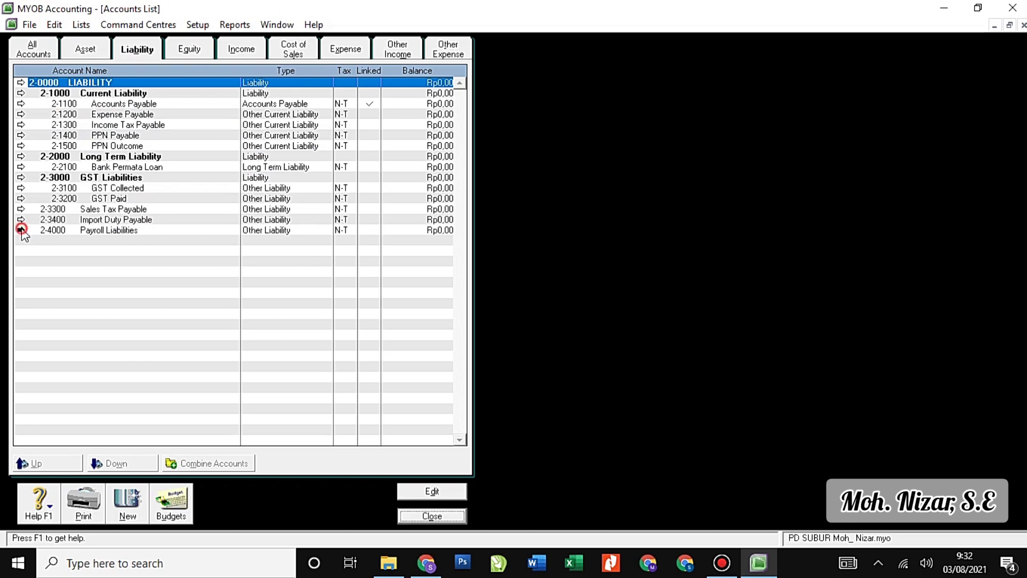
left_click(54, 24)
left_click(79, 132)
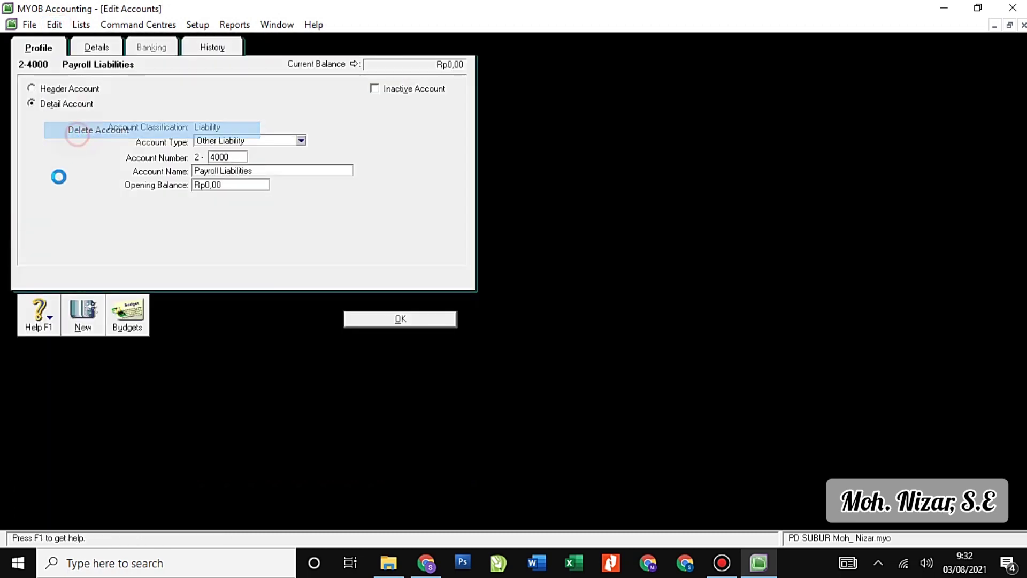
left_click(21, 220)
left_click(54, 25)
left_click(88, 132)
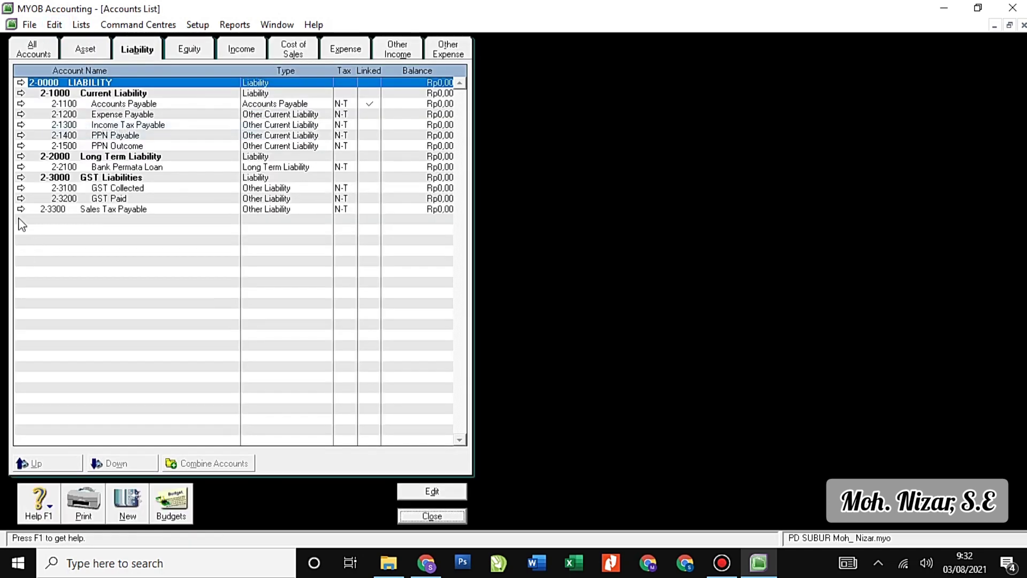
Delete Sales Tax Payable, GST Paid, GST Collected and the 2-3000 GST Liabilities header.
left_click(22, 210)
left_click(55, 25)
left_click(80, 133)
left_click(20, 198)
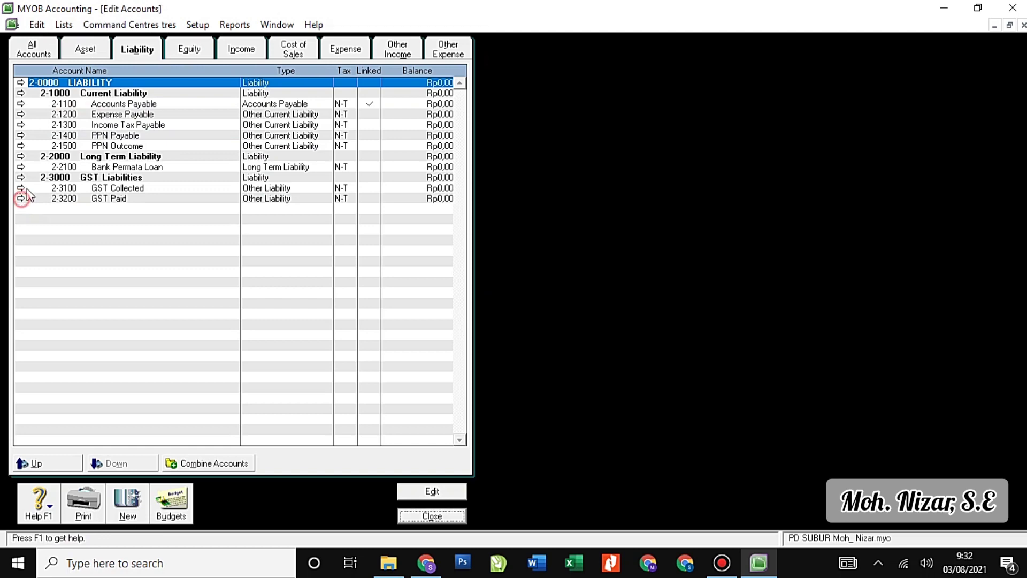
left_click(54, 25)
left_click(85, 130)
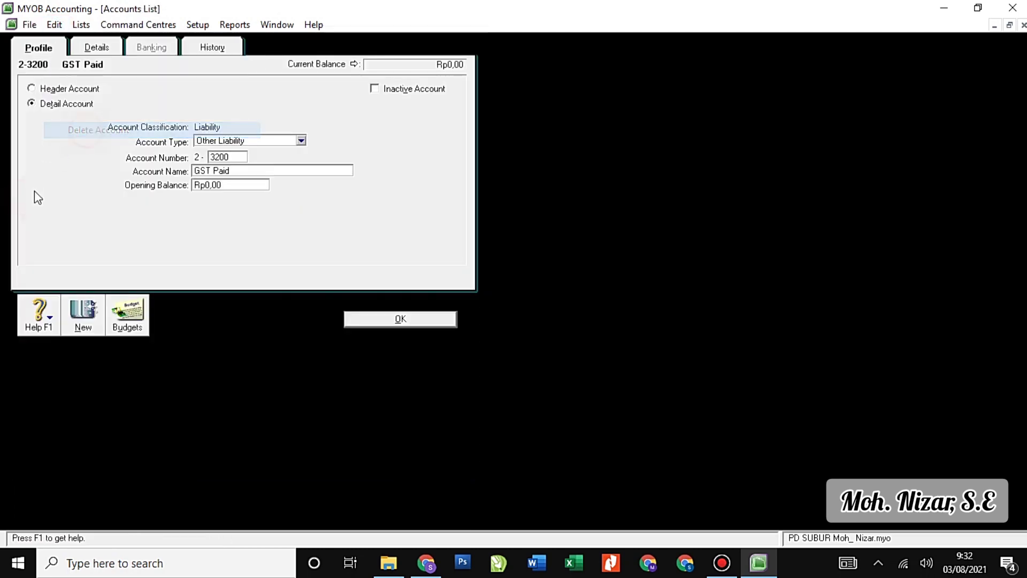
left_click(22, 189)
left_click(54, 25)
left_click(77, 130)
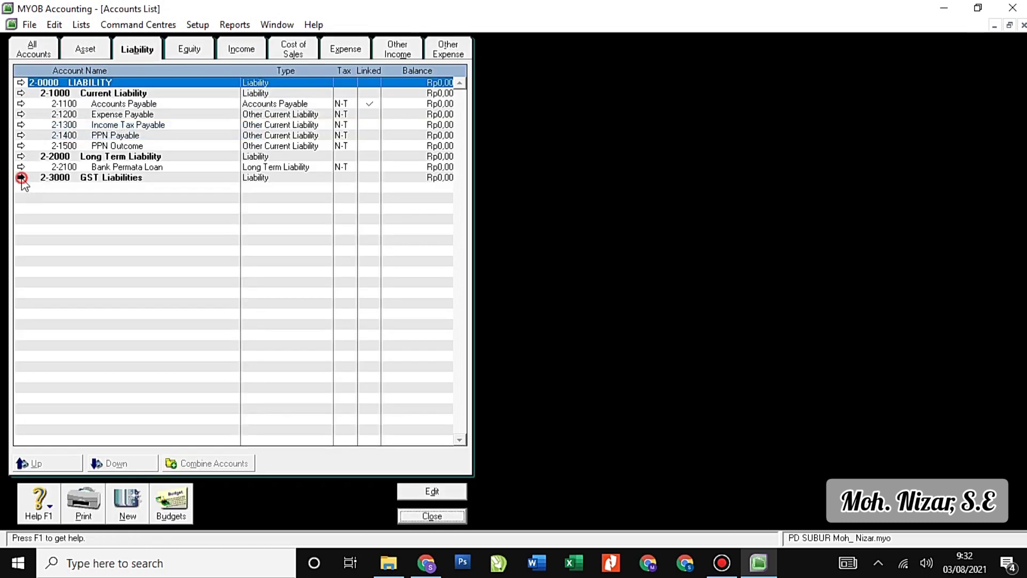
left_click(22, 178)
left_click(54, 25)
left_click(92, 130)
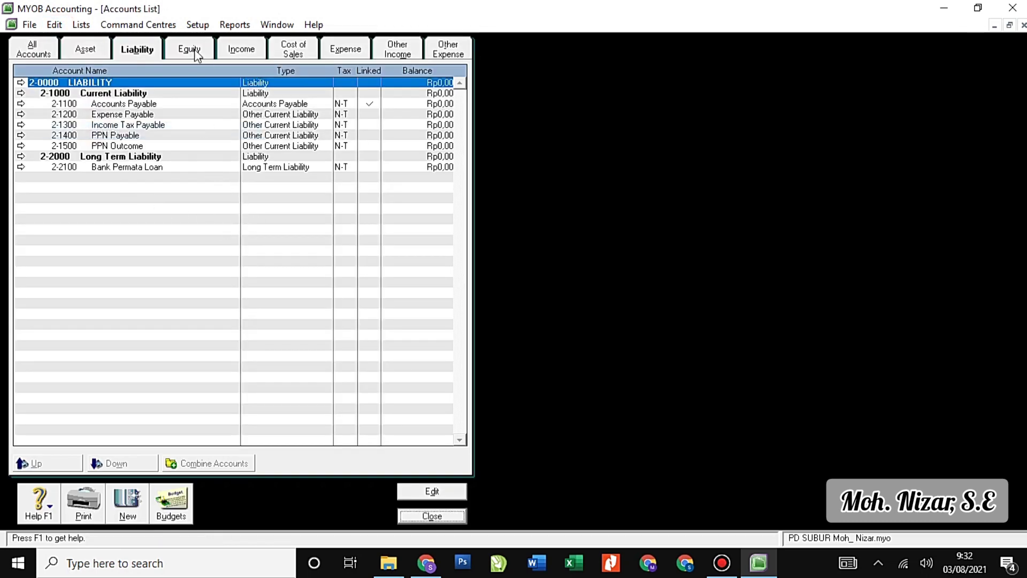
left_click(197, 56)
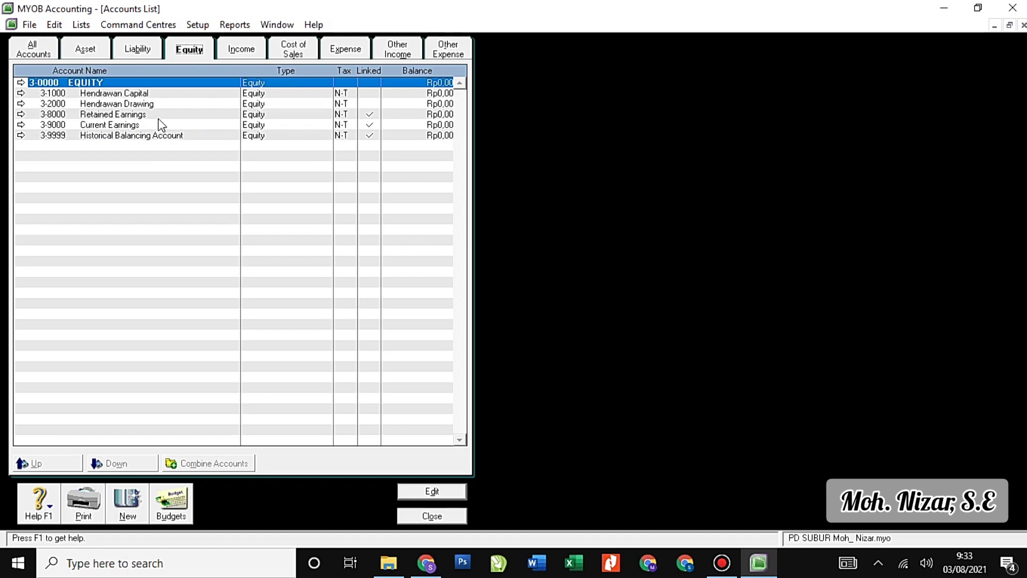
Check the Income, Cost of Sales, Expense, Other Income and Other Expense tabs, then close the list.
left_click(254, 55)
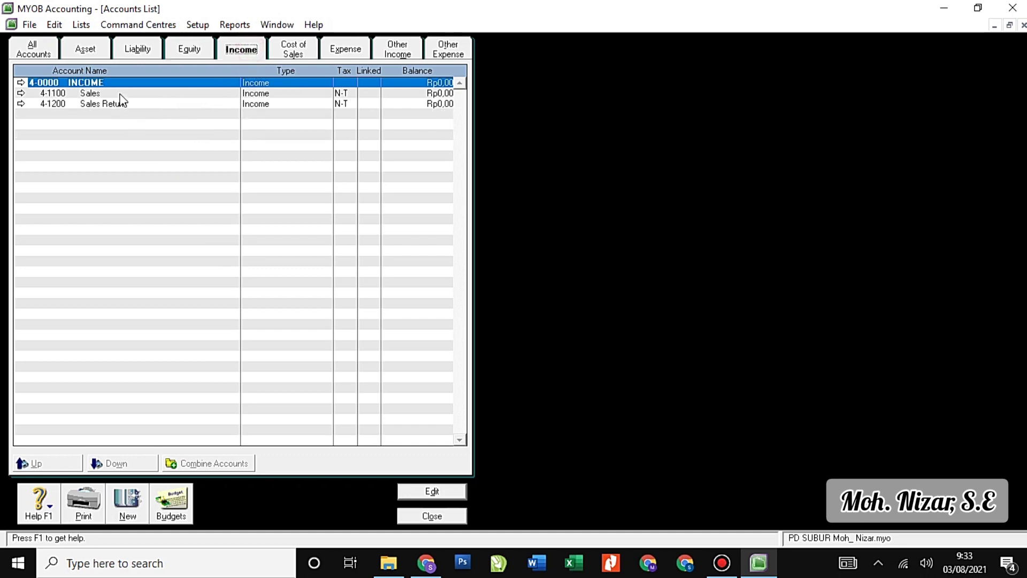
left_click(289, 46)
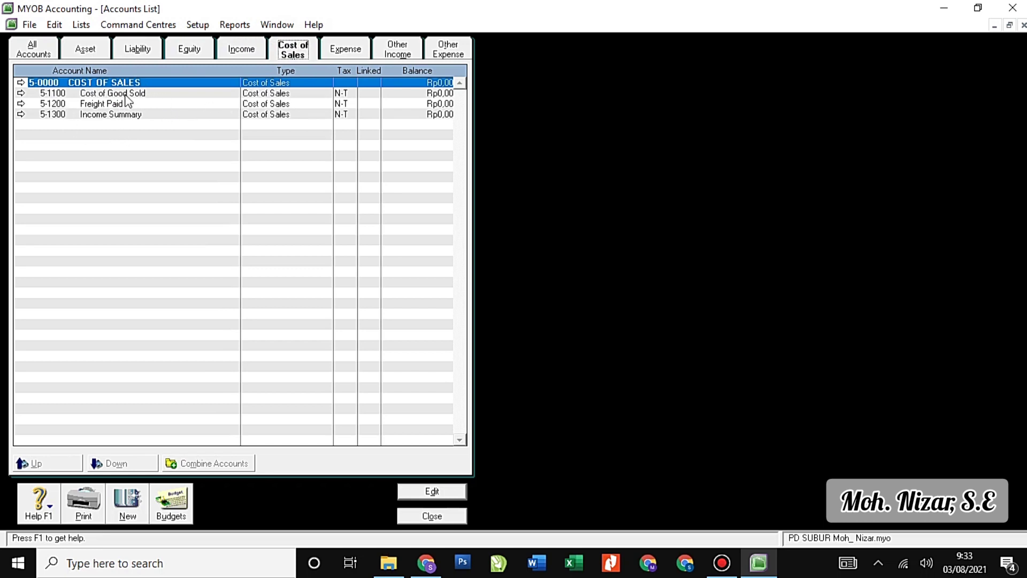
left_click(344, 51)
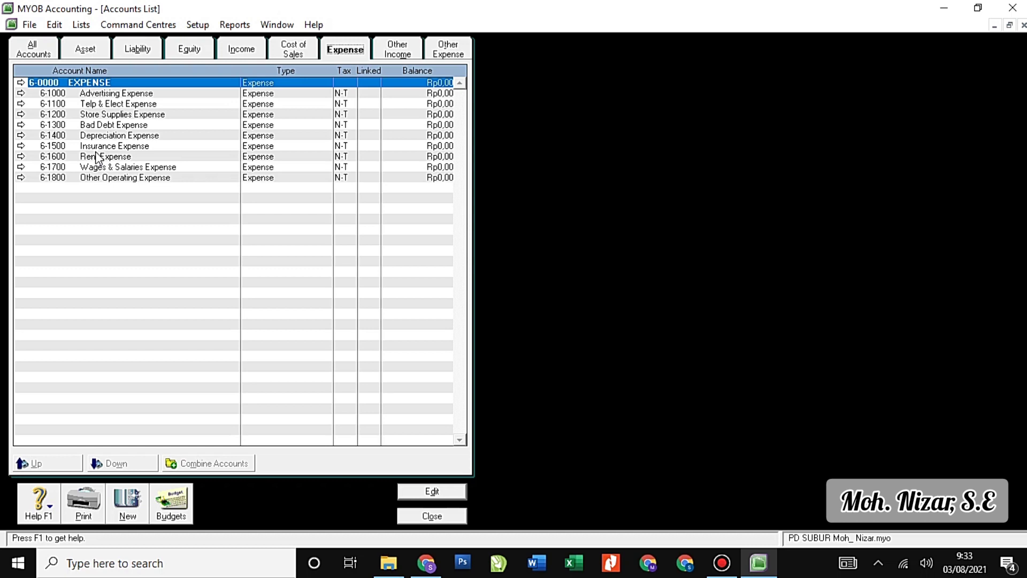
left_click(410, 53)
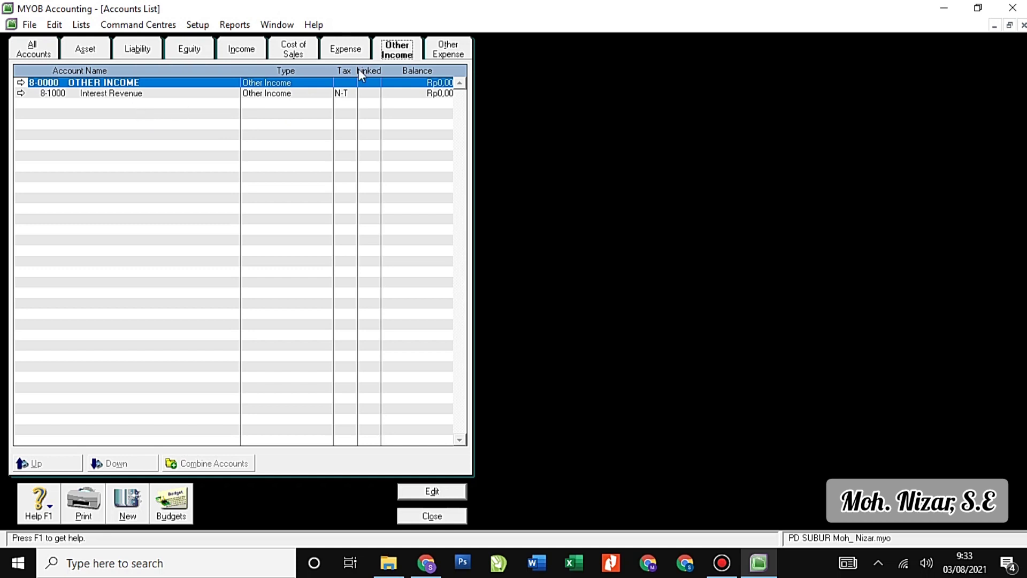
left_click(459, 53)
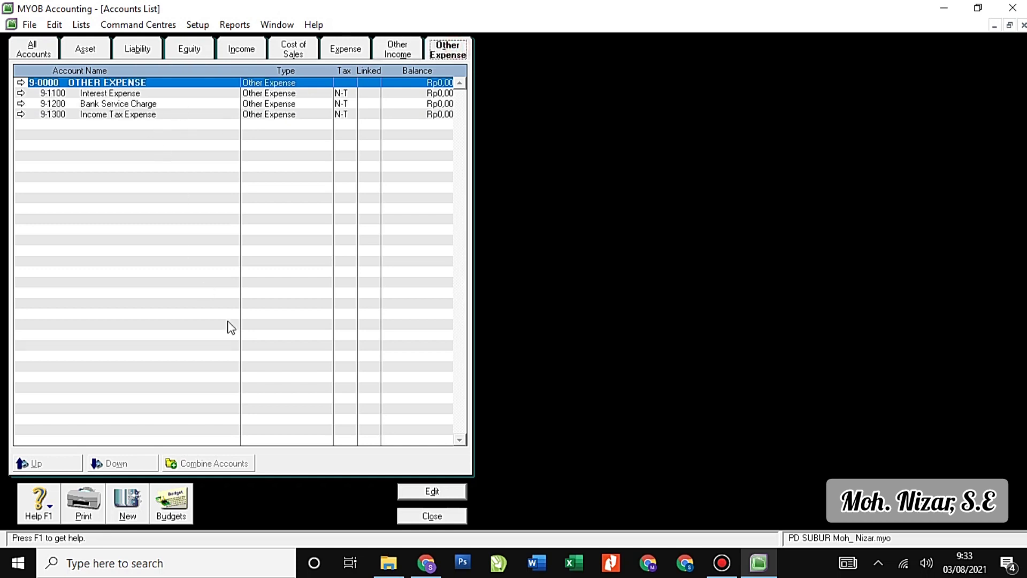
left_click(433, 516)
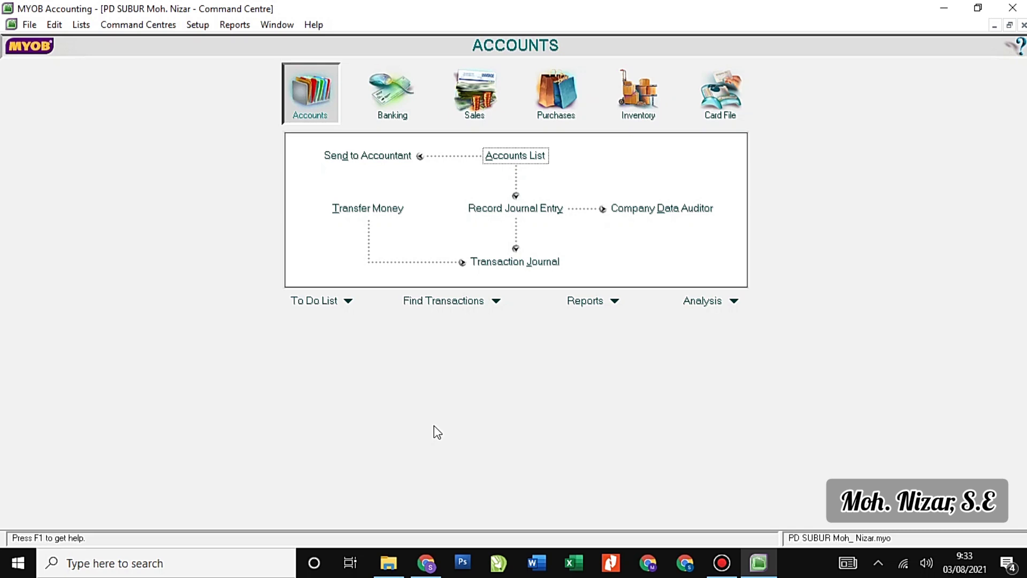
Open Account Opening Balances from the Setup > Balances menu, dated 01/11/2018.
left_click(199, 25)
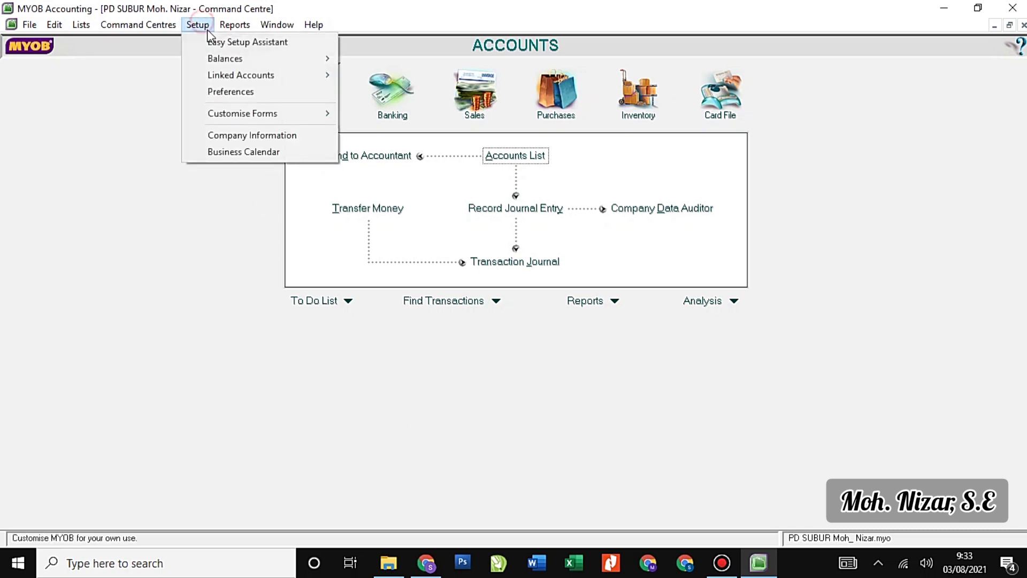
mouse_move(298, 57)
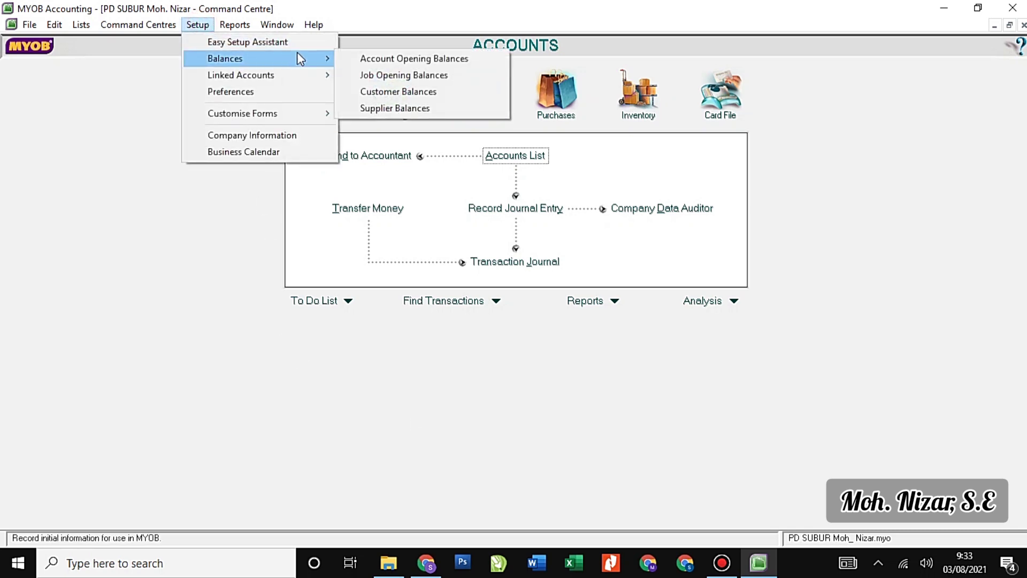
left_click(390, 58)
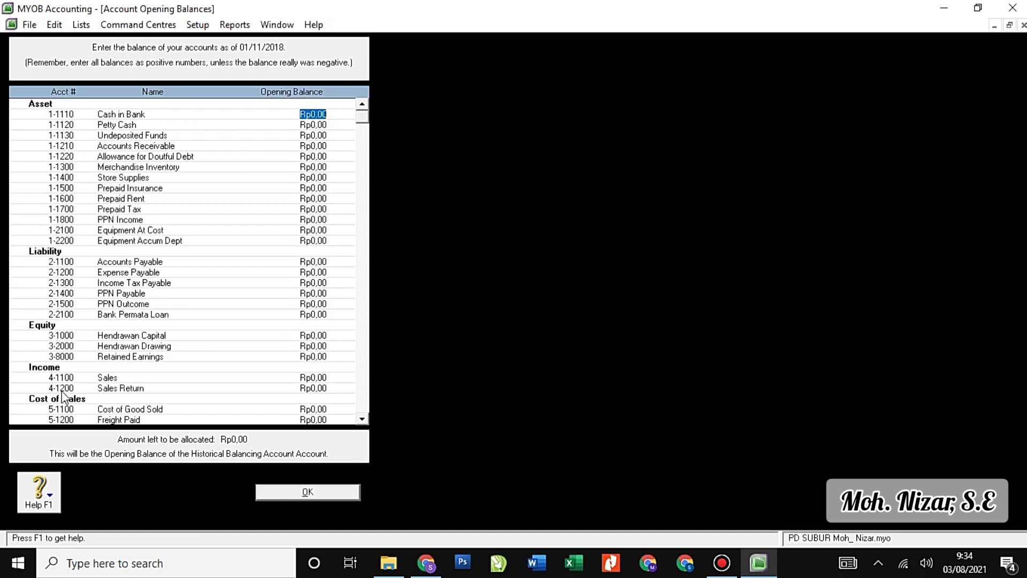
scroll(90, 411, "down", 6)
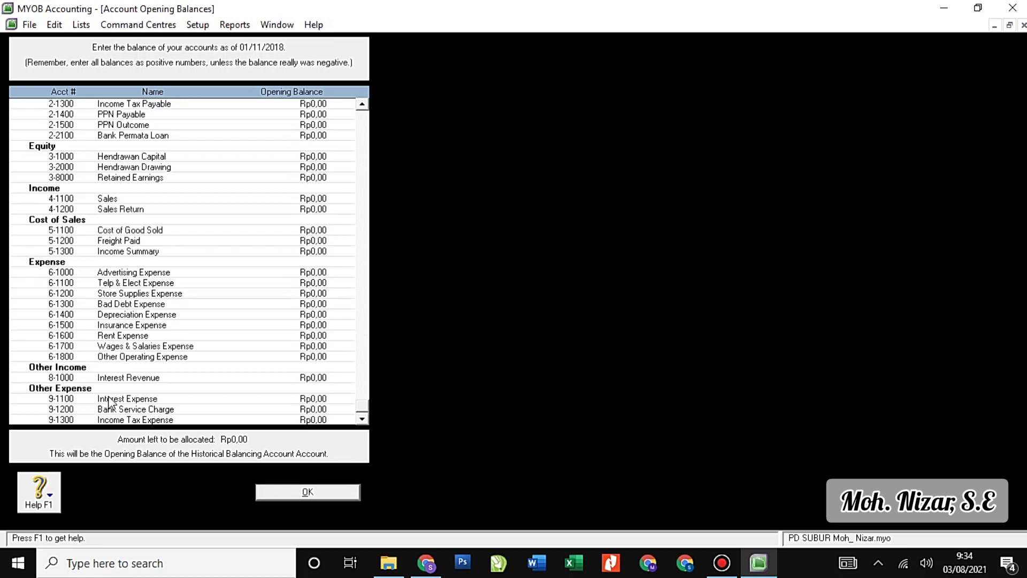
scroll(131, 388, "up", 6)
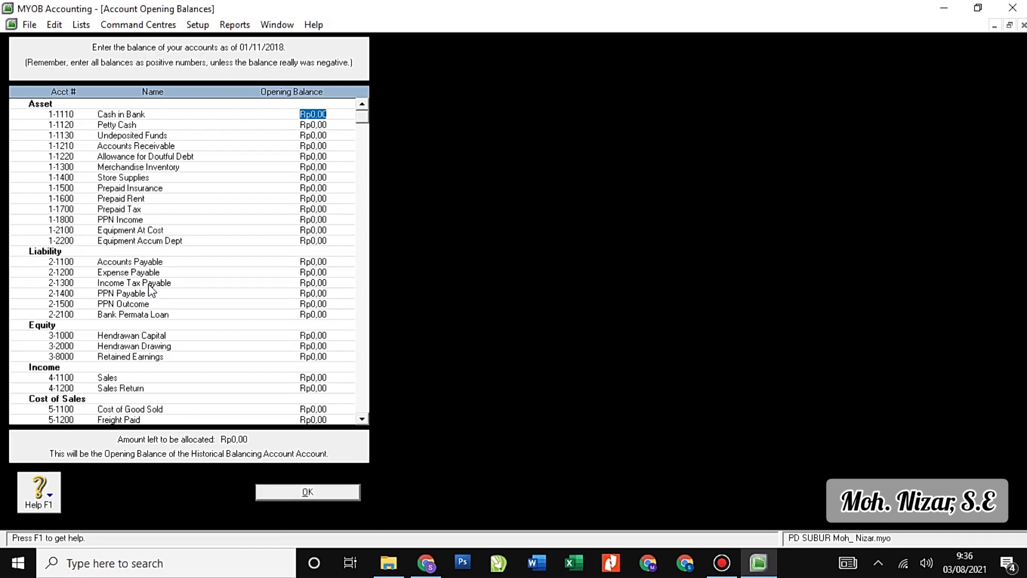
scroll(146, 286, "down", 2)
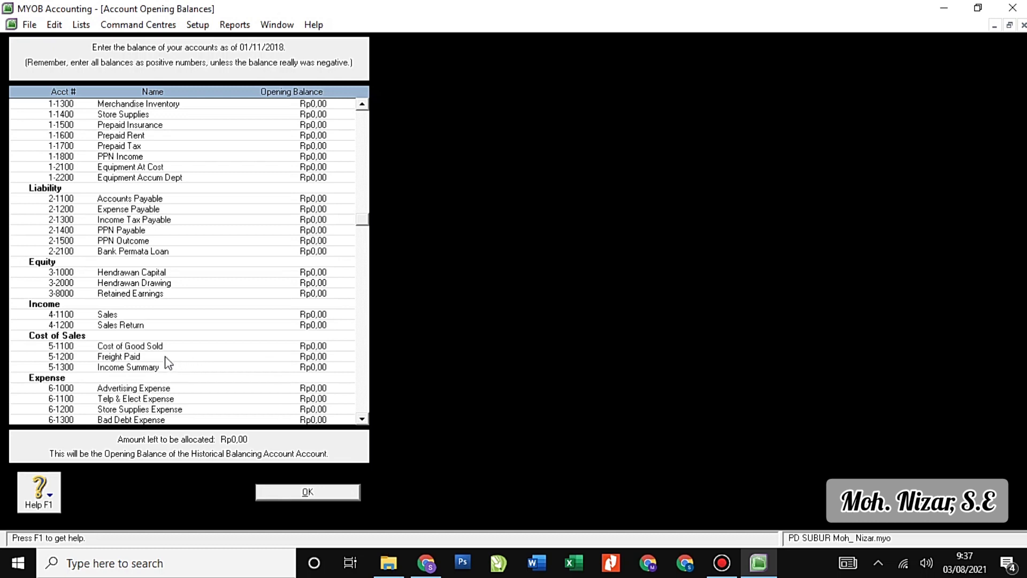
scroll(167, 362, "down", 1)
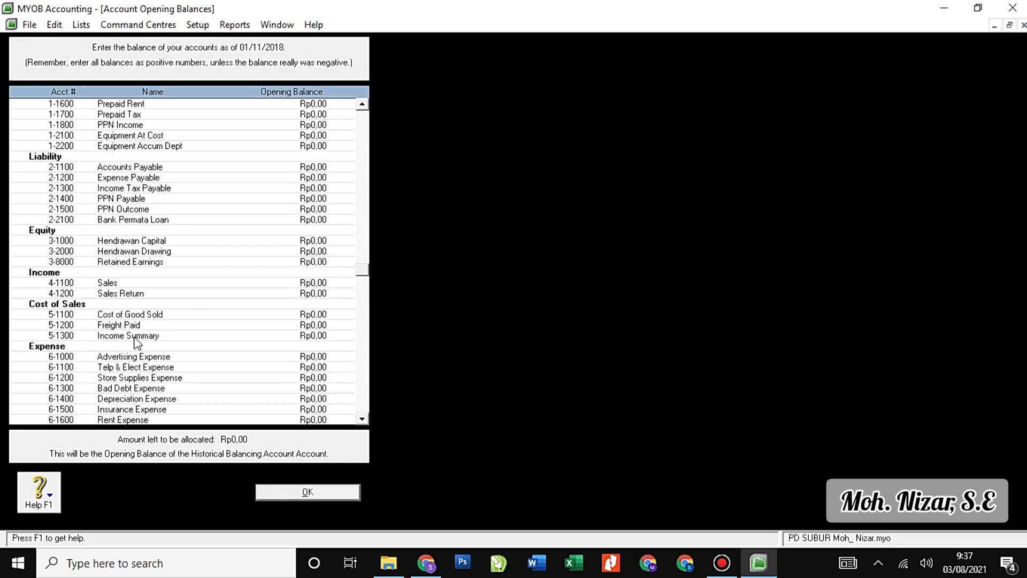
scroll(136, 345, "down", 2)
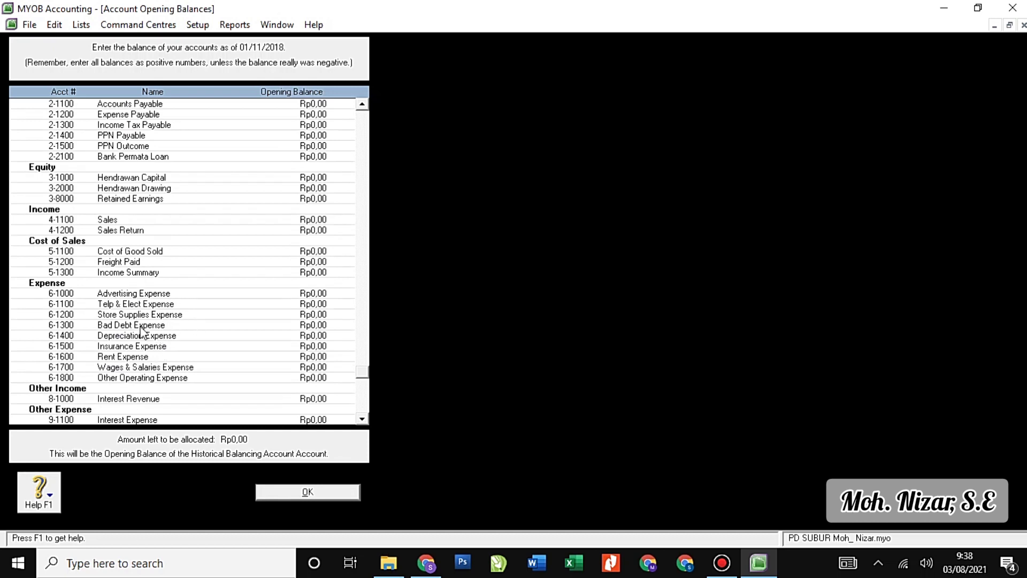
scroll(156, 351, "down", 1)
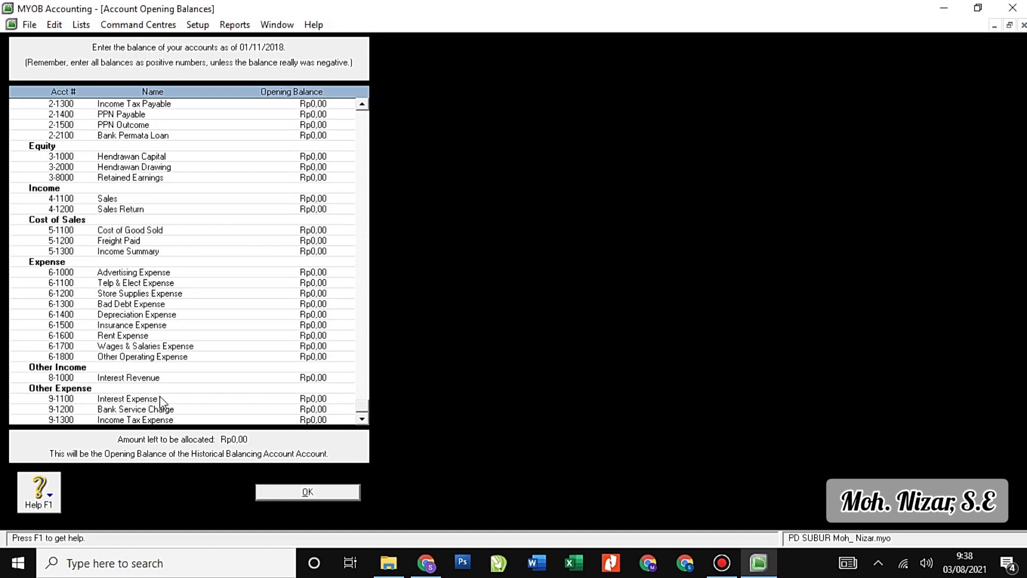
scroll(161, 403, "up", 8)
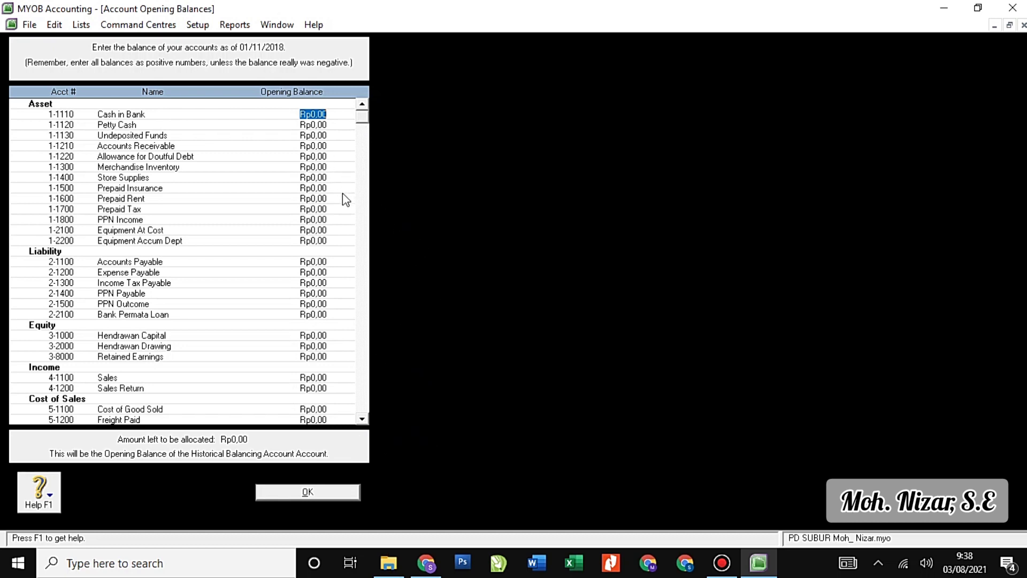
Enter Cash in Bank Rp39.480.000, Petty Cash Rp9.300.000 and Accounts Receivable Rp85.800.000.
type("35")
type("480000")
key("Tab")
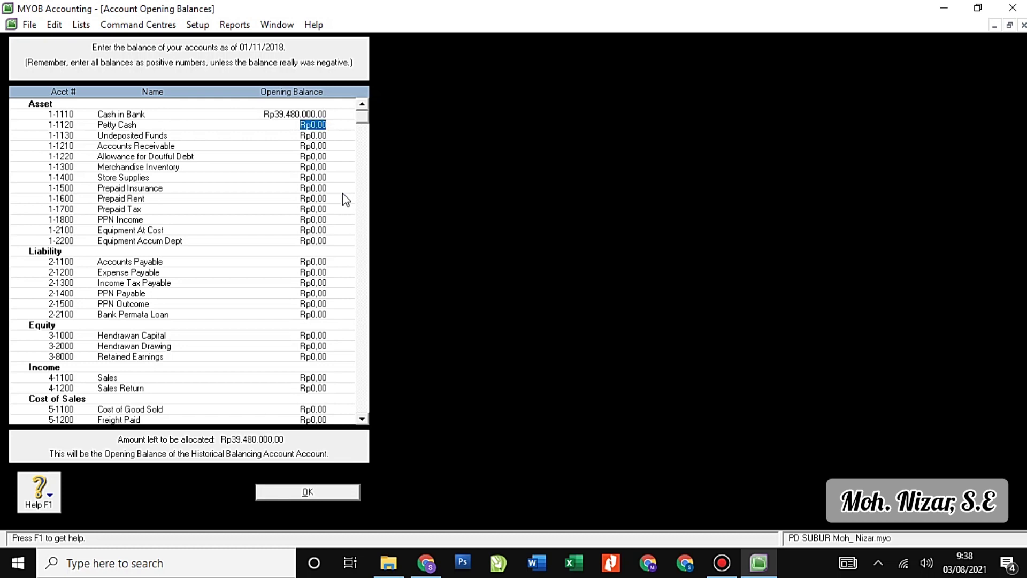
type("9300000")
key("Tab")
key("Tab")
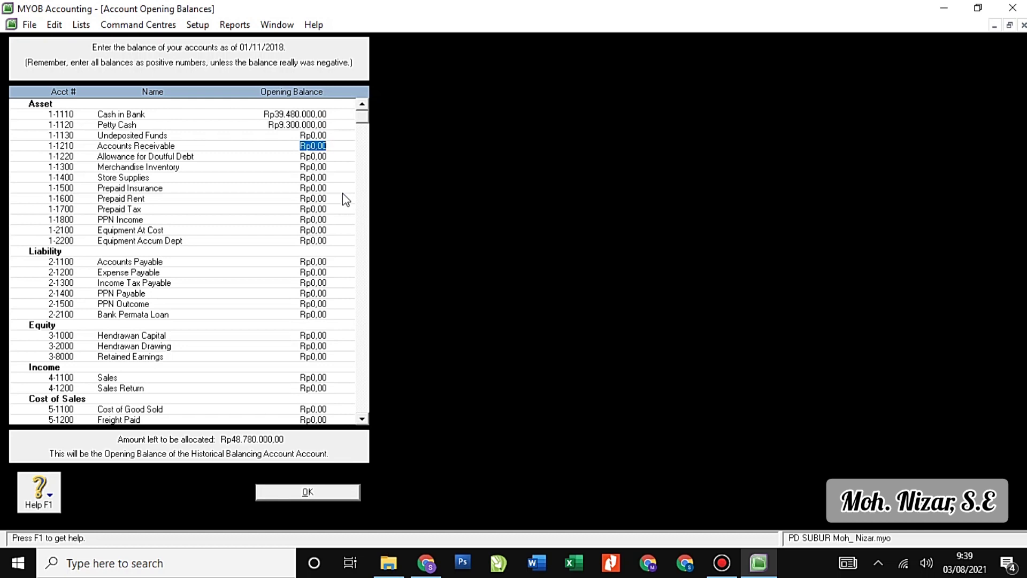
type("85.800.00")
type("0")
key("Tab")
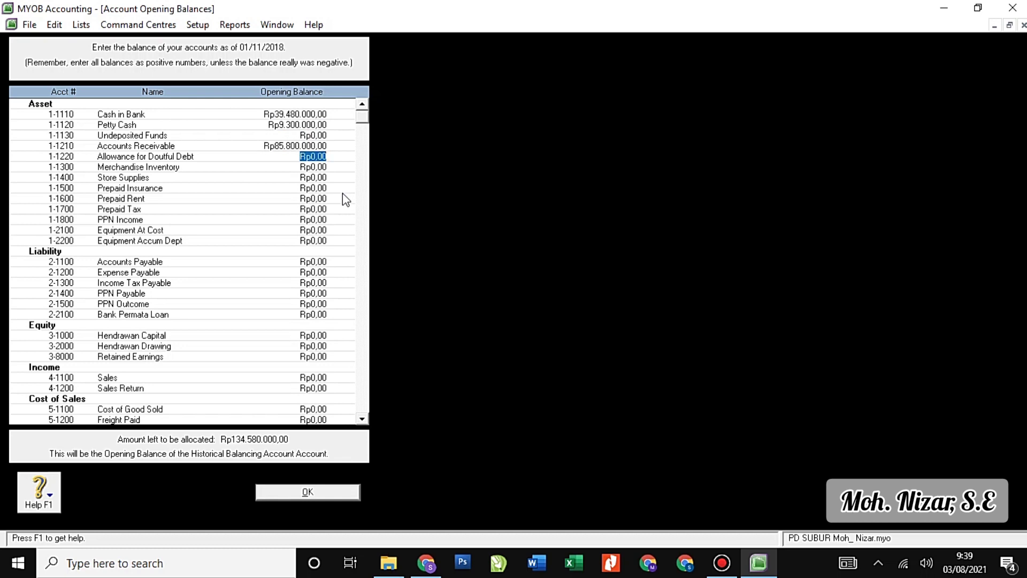
Enter Allowance for Doubtful Debt -Rp11.800.000, Merchandise Inventory Rp520.000.000 and Store Supplies 9800.
key("BackSpace")
type("-11800000")
key("Tab")
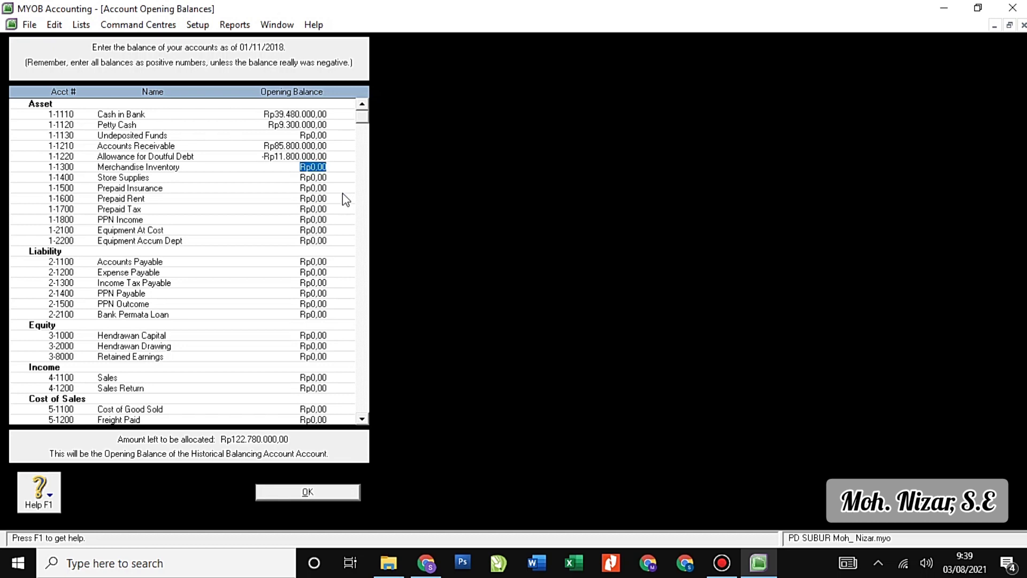
type("520.000.")
type("000")
key("Tab")
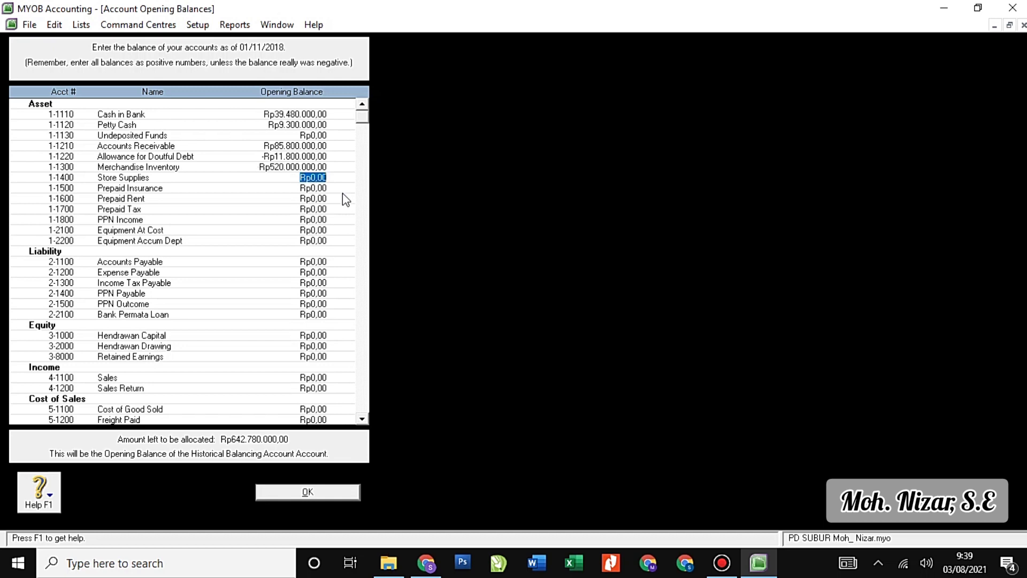
type("9800000")
key("Tab")
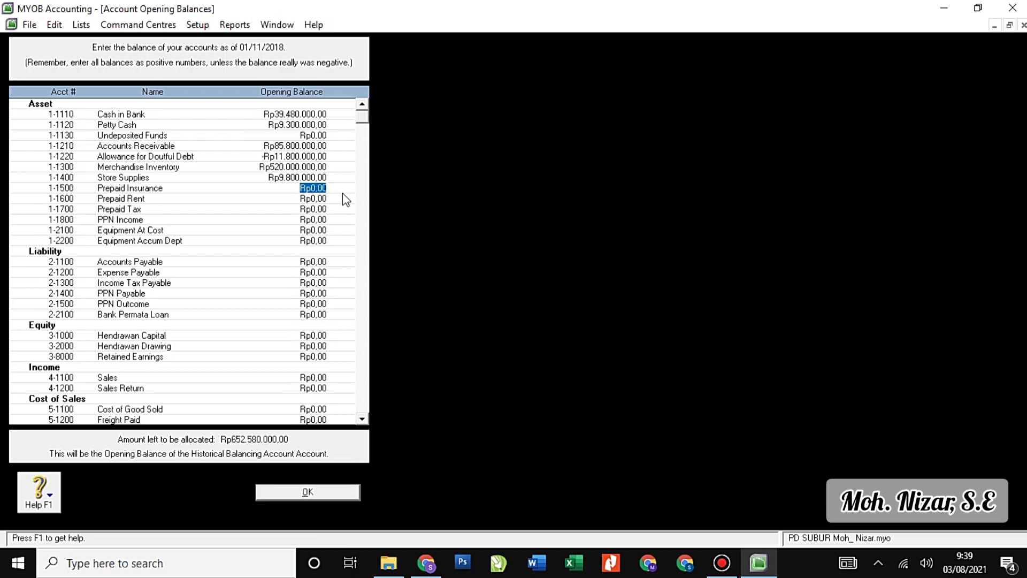
Enter Prepaid Insurance Rp15.300.000, Prepaid Rent Rp21.300.000 and Prepaid Tax Rp15.000.000.
type("15.300.000")
key("Tab")
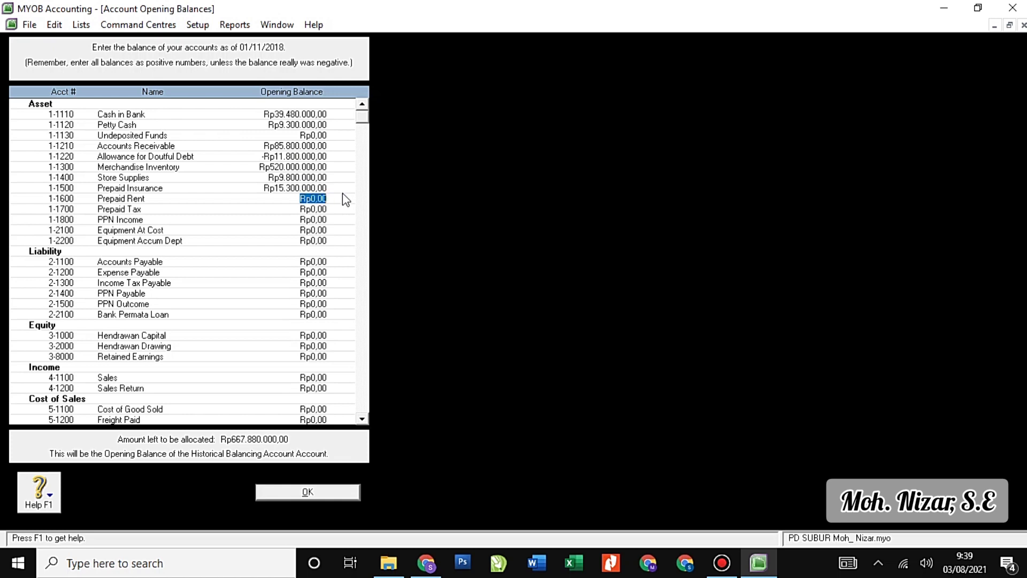
type("21300000")
key("Tab")
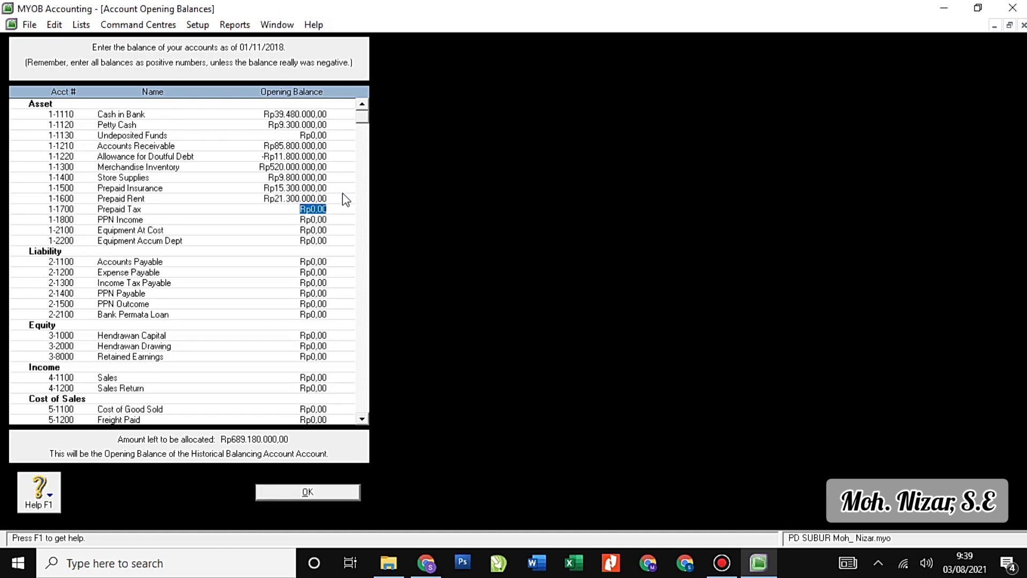
type("15.000.000")
key("Tab")
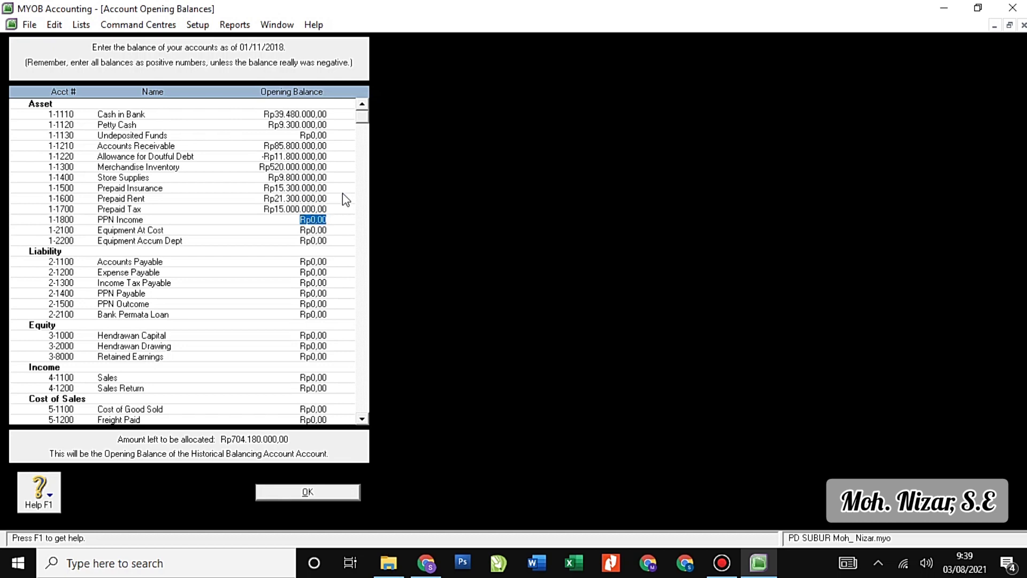
key("Tab")
Enter Equipment Accum Dept -Rp16.500.000 and correct Equipment At Cost to Rp63.000.000.
type("15000000")
key("Tab")
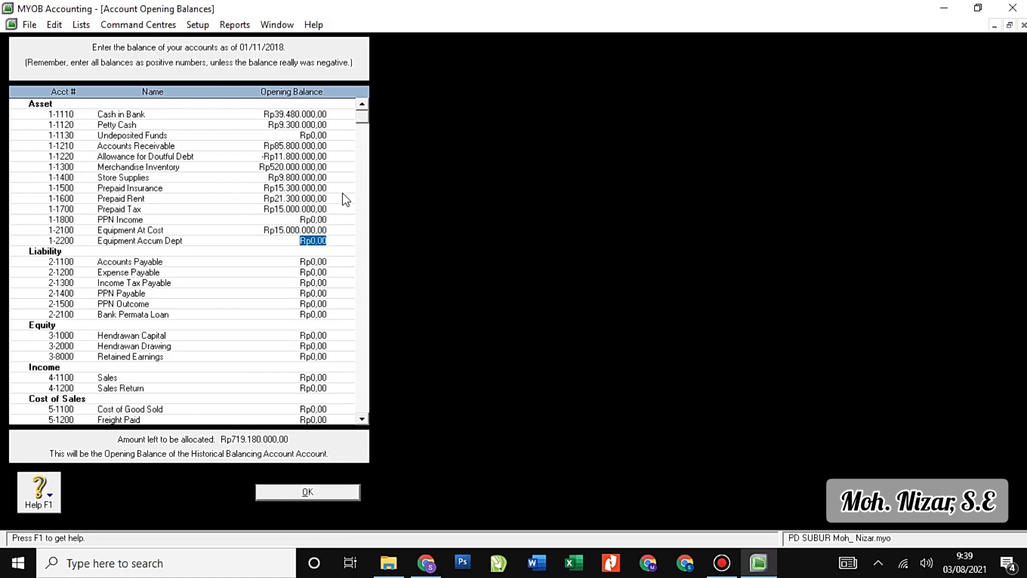
type("-16500000")
key("Up")
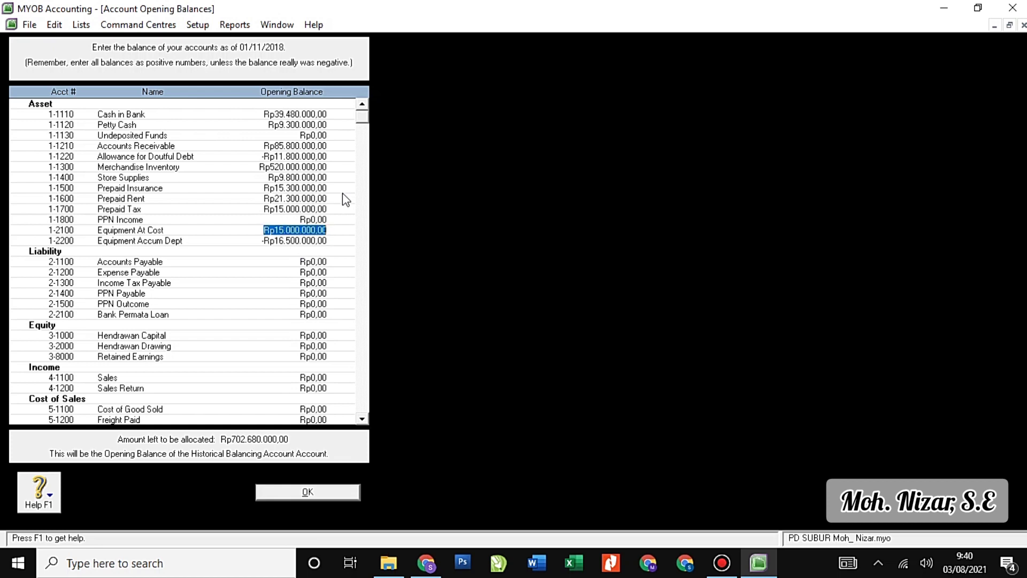
type("6")
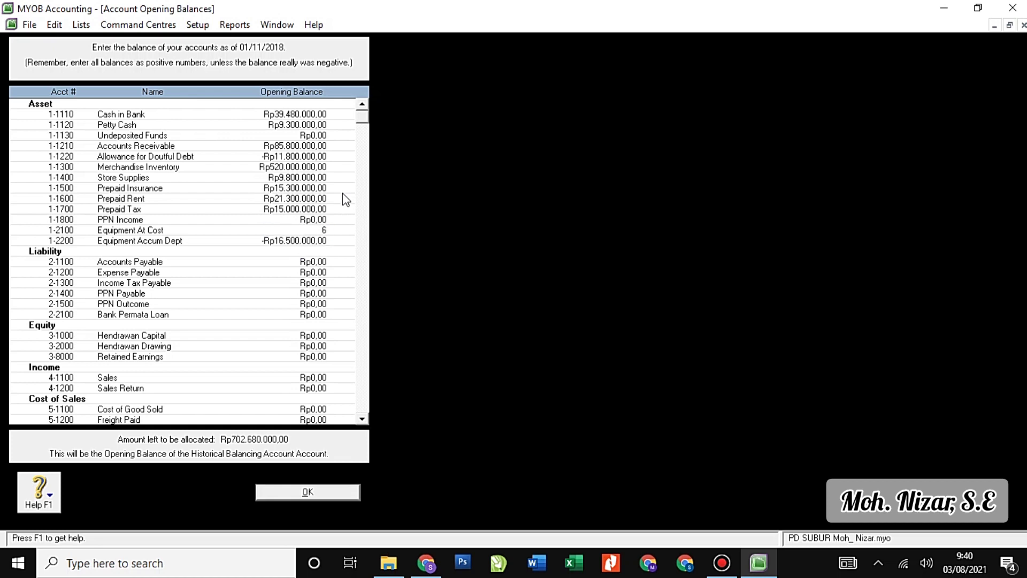
type("3.000.000")
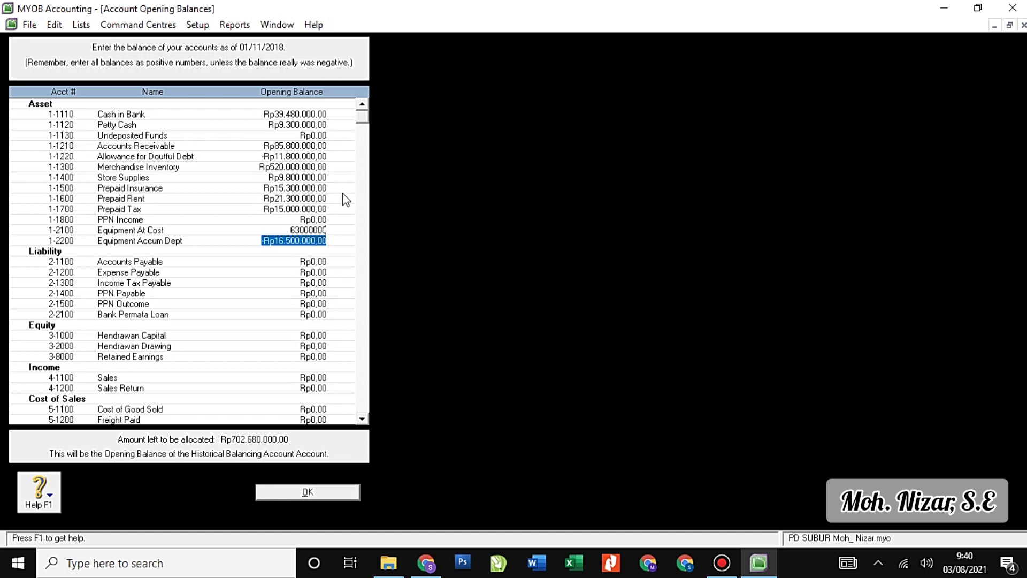
key("Down")
key("Down")
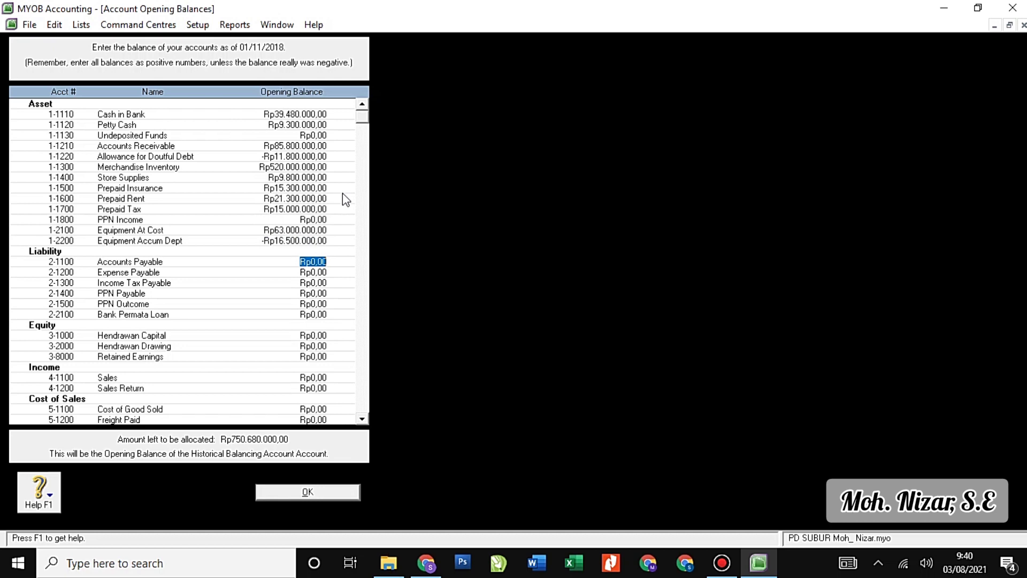
Fix Equipment At Cost to Rp63.300.000; enter Accounts Payable Rp69.300.000 and Expense Payable Rp3.900.000.
key("Up")
key("Up")
type("633000")
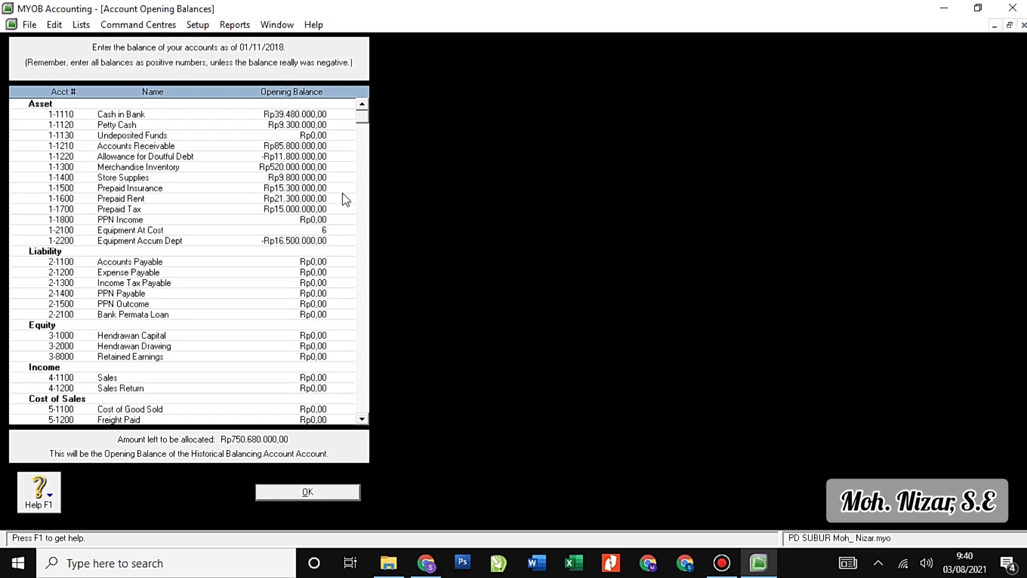
key("Down")
key("Down")
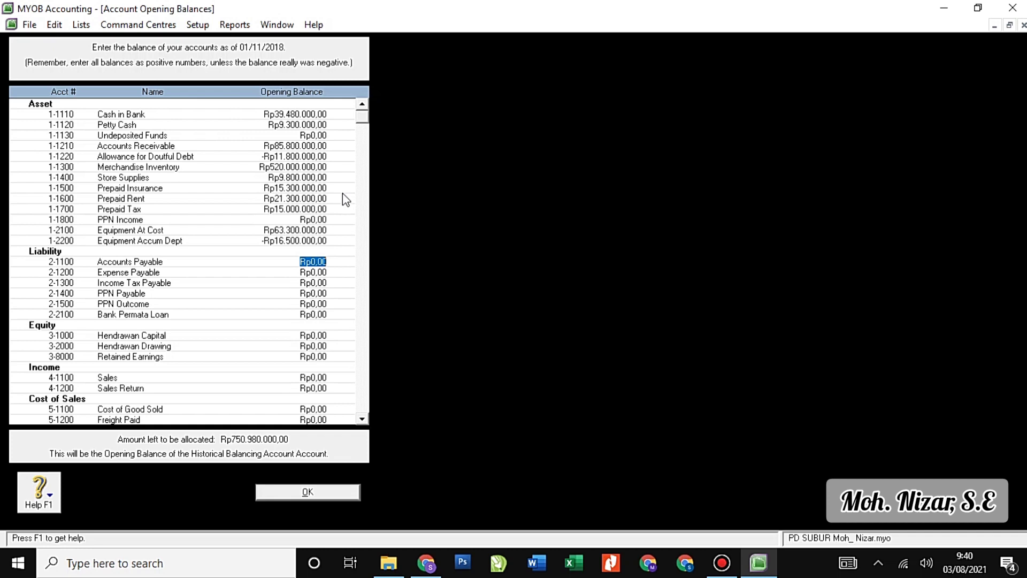
type("69.300.0")
type("00000")
key("Tab")
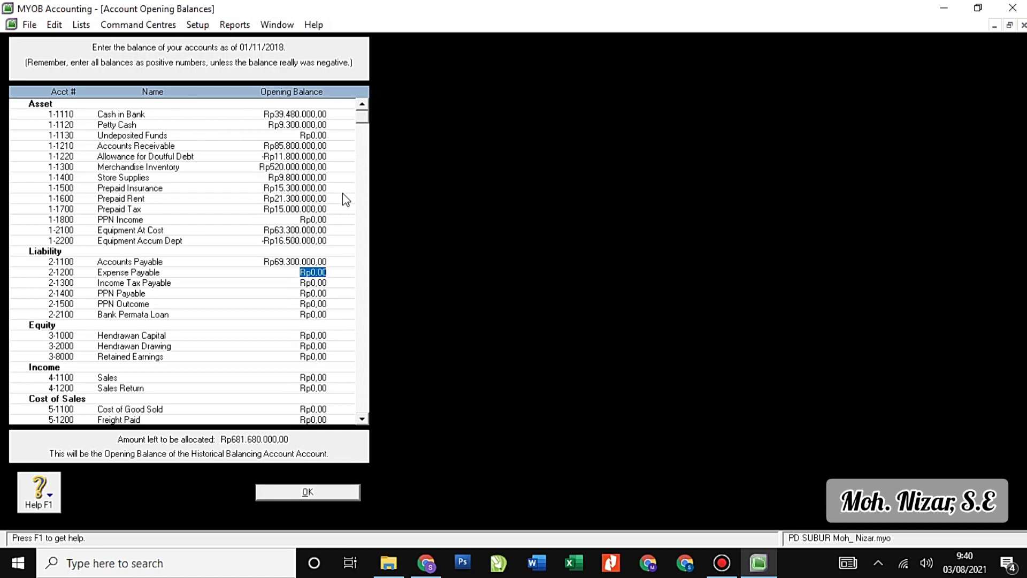
type("3900000")
key("Tab")
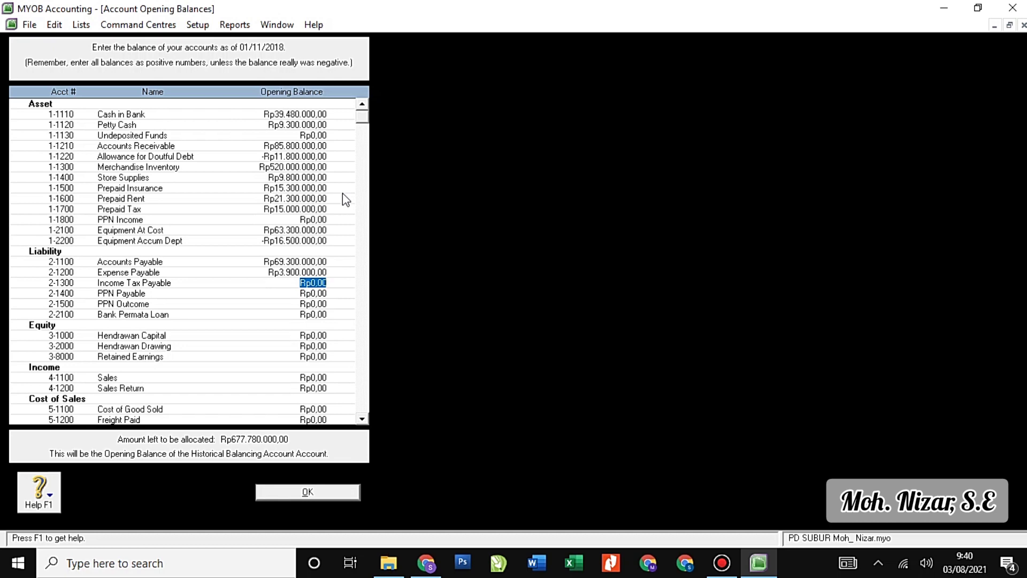
Enter PPN Payable Rp1.500.000 and Bank Permata Loan Rp300.000.000.
key("Tab")
type("1.50")
type("0.000")
key("Tab")
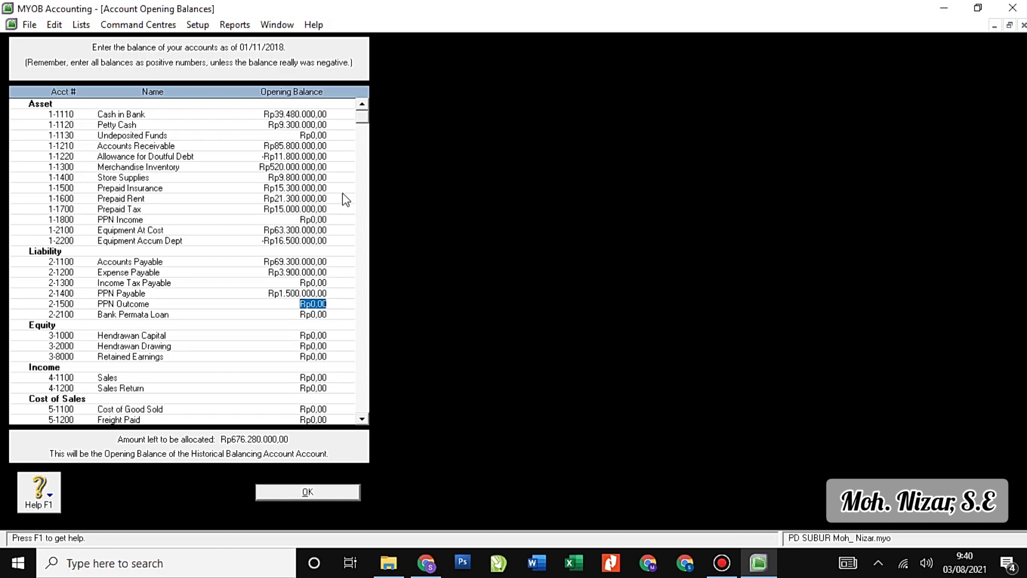
key("Tab")
type("300000000")
key("Tab")
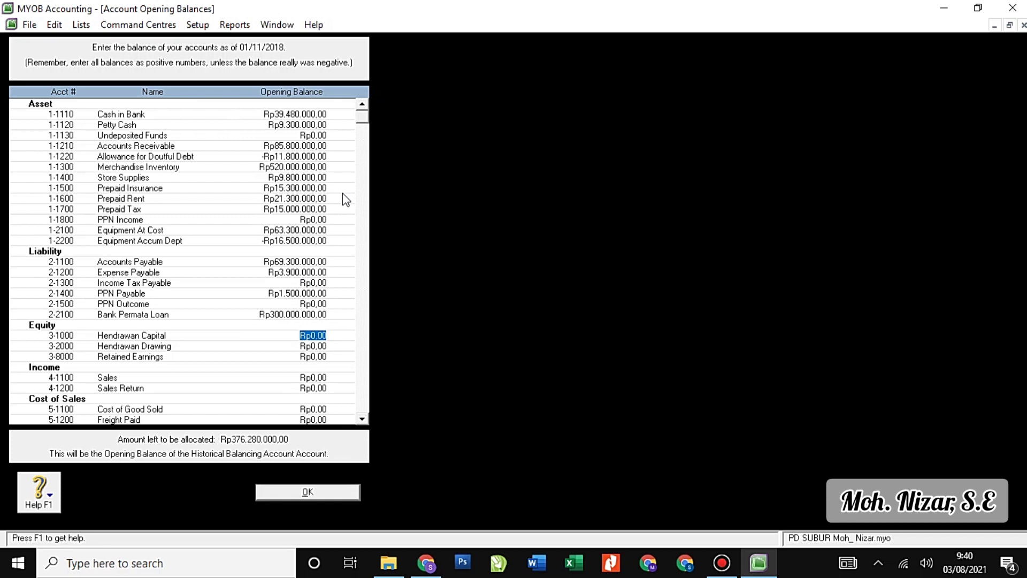
Enter capital Rp364.130.000, drawing -Rp25.400.000 and Sales Rp503.300.000.
type("364.130.000")
key("Tab")
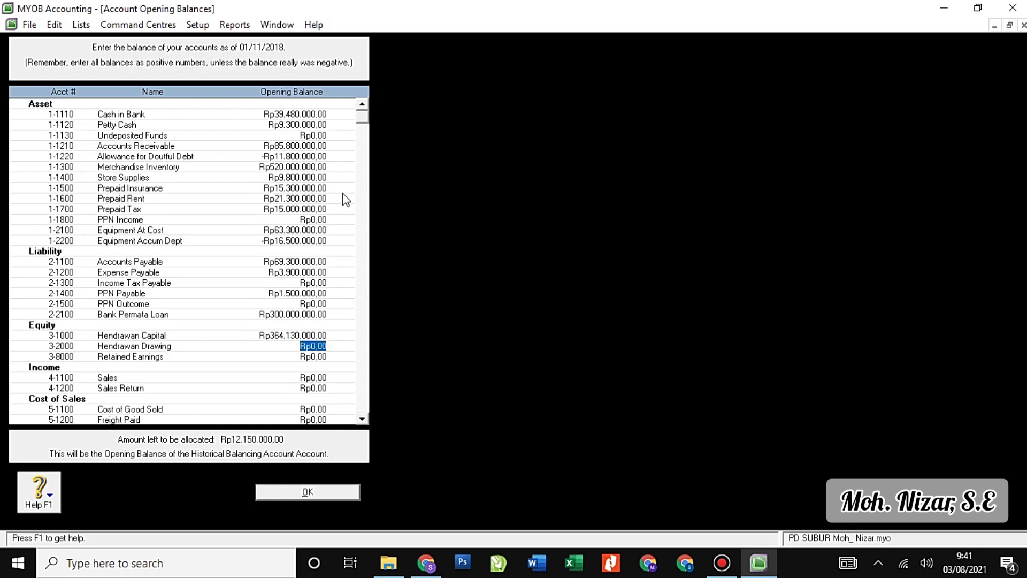
type("-Rp25.400.")
type("000")
key("Tab")
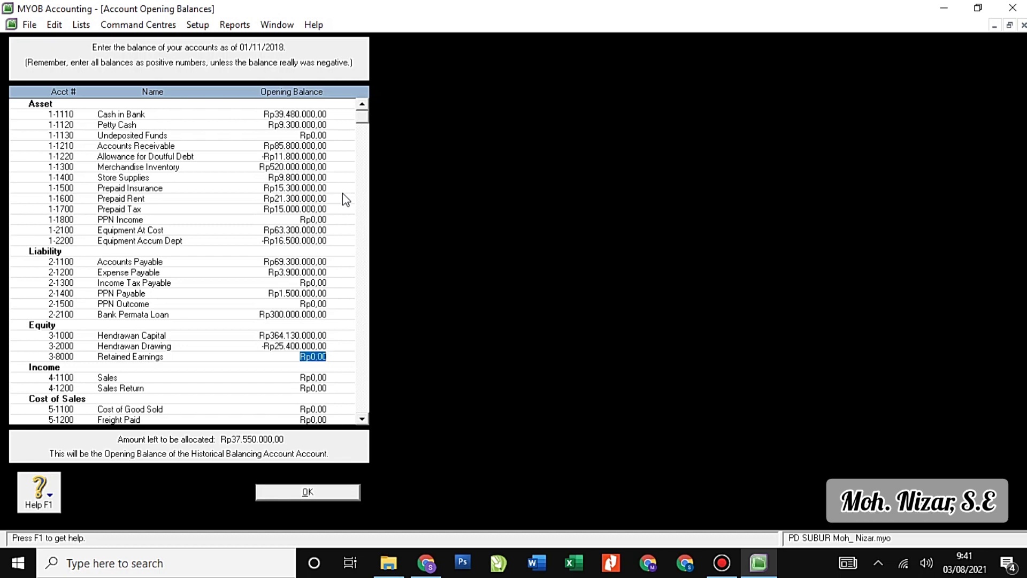
key("Tab")
type("503.300.")
type("000")
key("Tab")
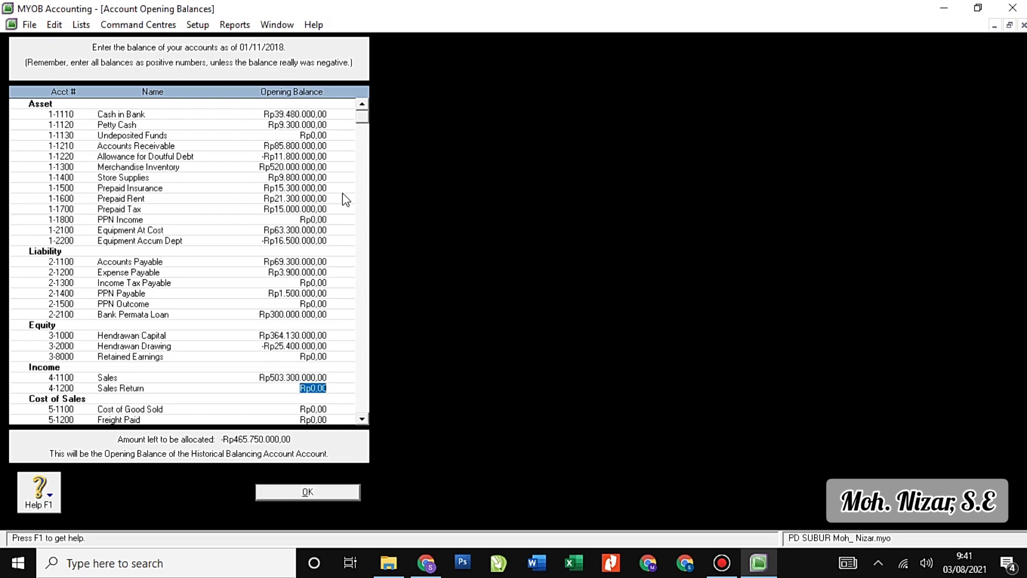
key("Tab")
Enter Cost of Good Sold Rp4.100.000, Freight Paid Rp8.800.000 and Advertising Expense Rp4.400.000.
scroll(328, 235, "down", 4)
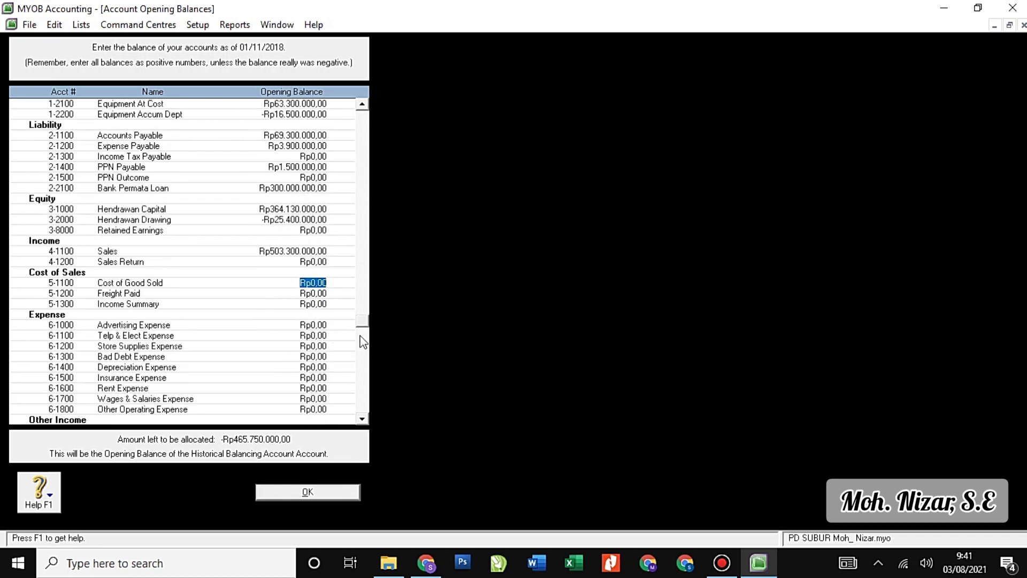
left_click_drag(363, 320, 365, 406)
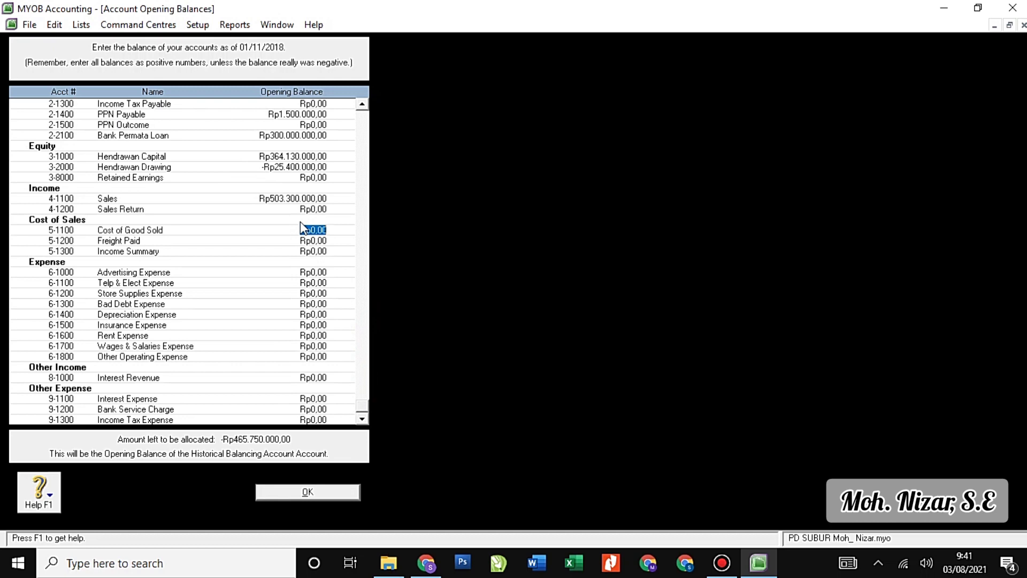
type("4100000")
key("Tab")
type("8800000")
key("Tab")
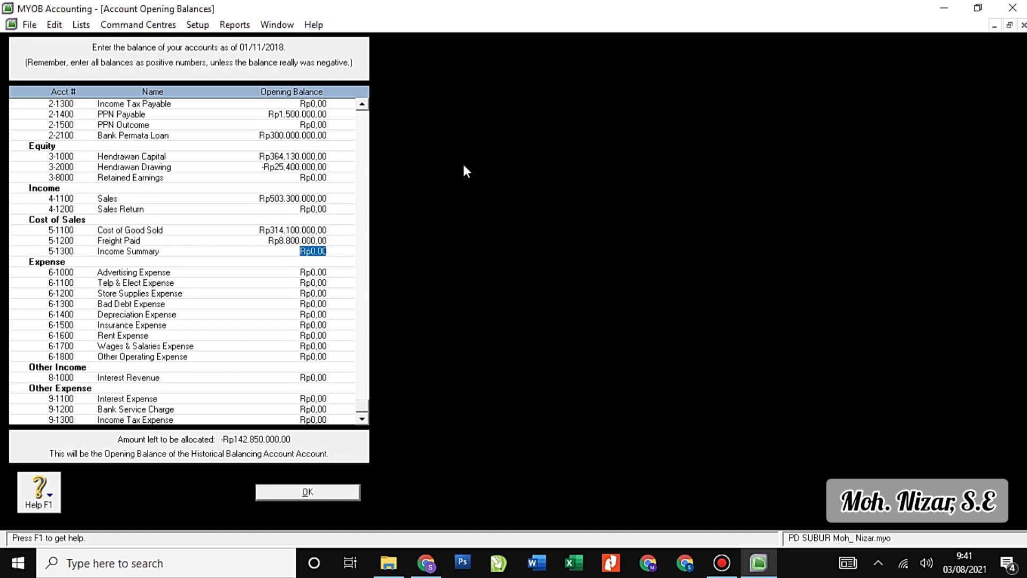
key("Tab")
type("4400000")
key("Tab")
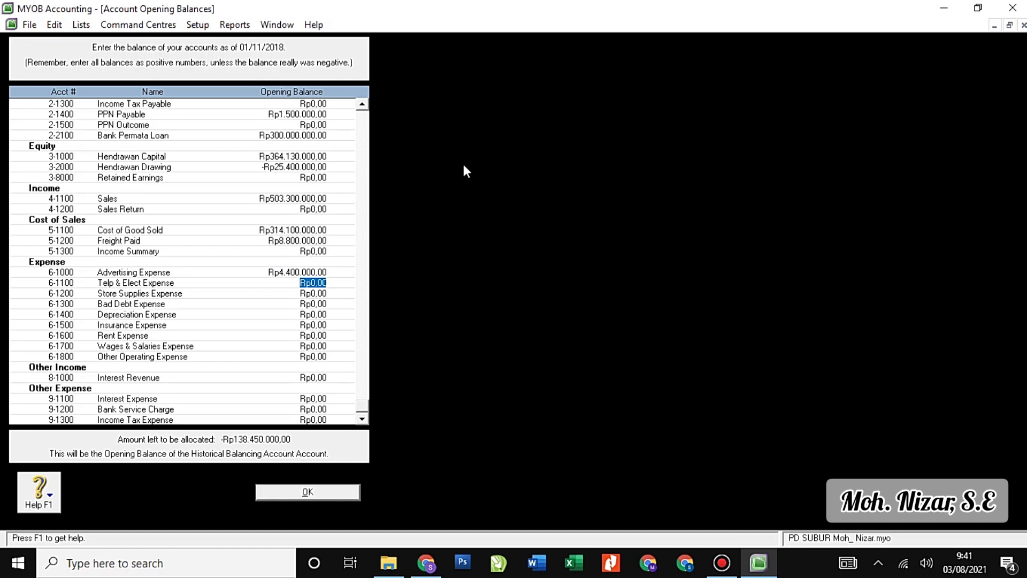
Enter Telp & Elect Rp8.900.000, Store Supplies Rp4.950.000, Bad Debt Rp15.300.000, Depreciation Rp16.500.000 expenses.
type("8900000")
key("Tab")
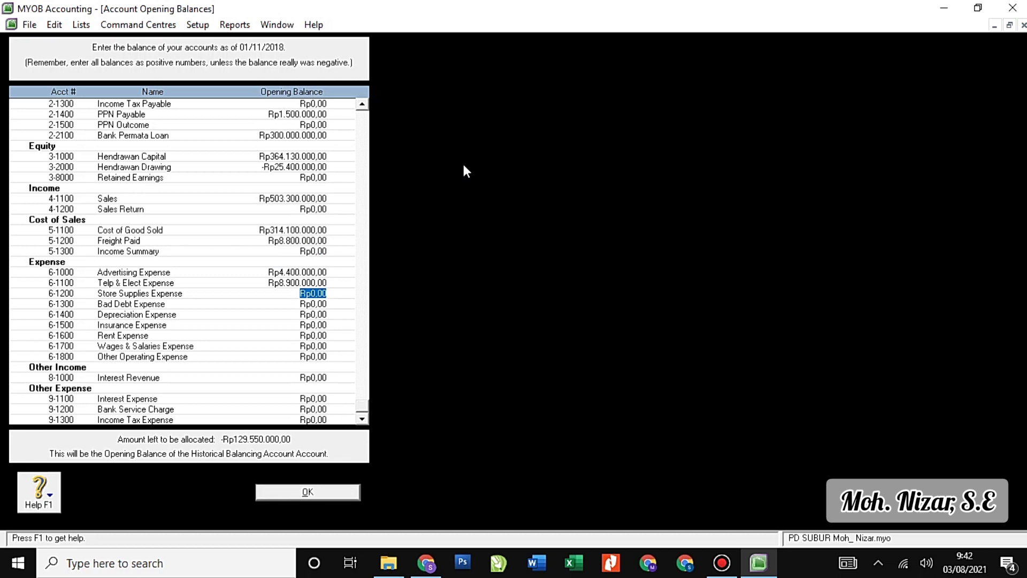
type("4.950.")
type("0000")
key("Tab")
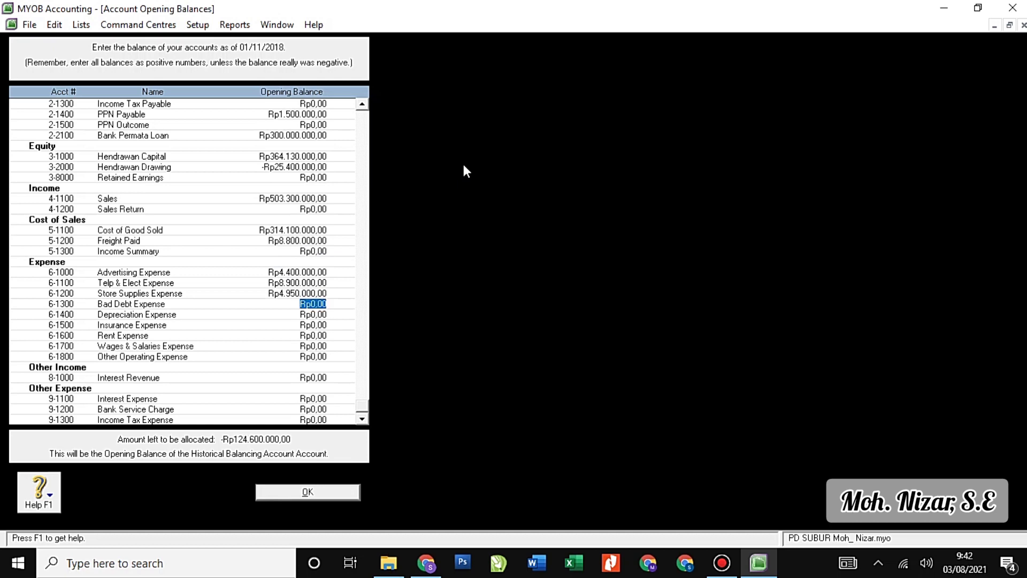
type("15.300.00")
type("0")
key("Tab")
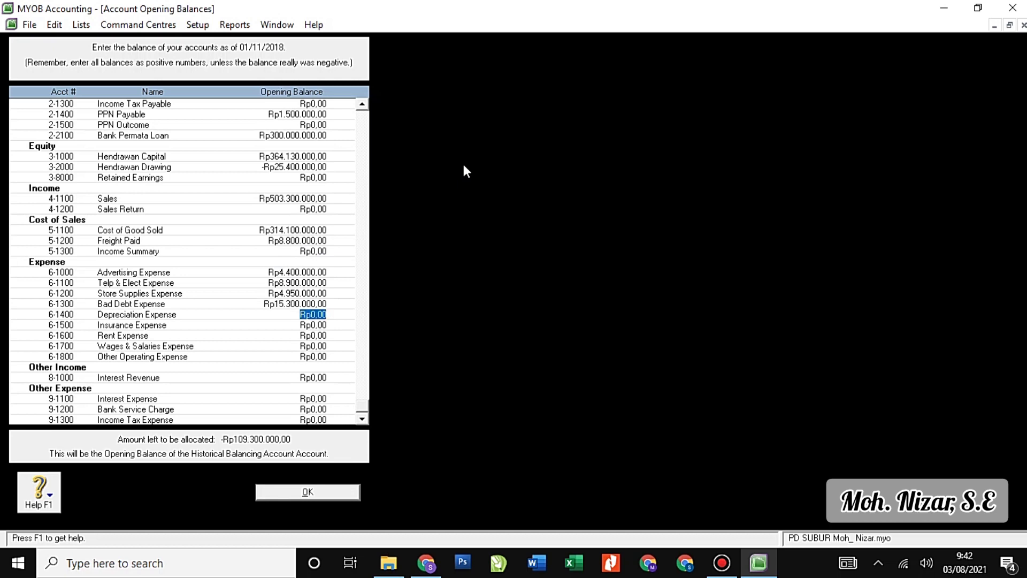
type("16.500.00")
type("0")
key("Tab")
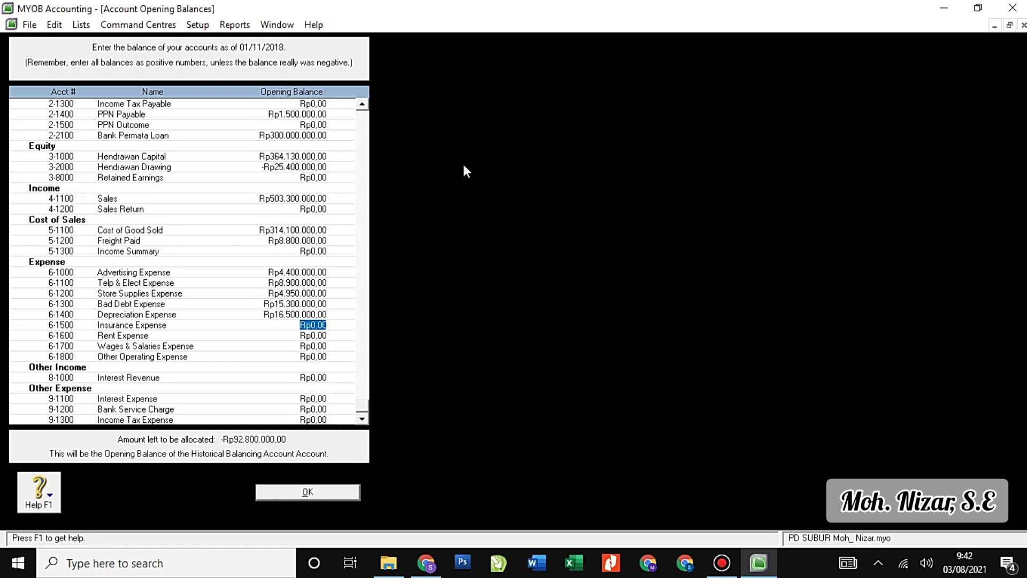
Enter Insurance Rp14.300.000, Rent Rp23.300.000, Wages & Salaries Rp36.300.000, Other Operating Rp5.300.000 expenses.
type("14.300.00")
type("0")
key("Tab")
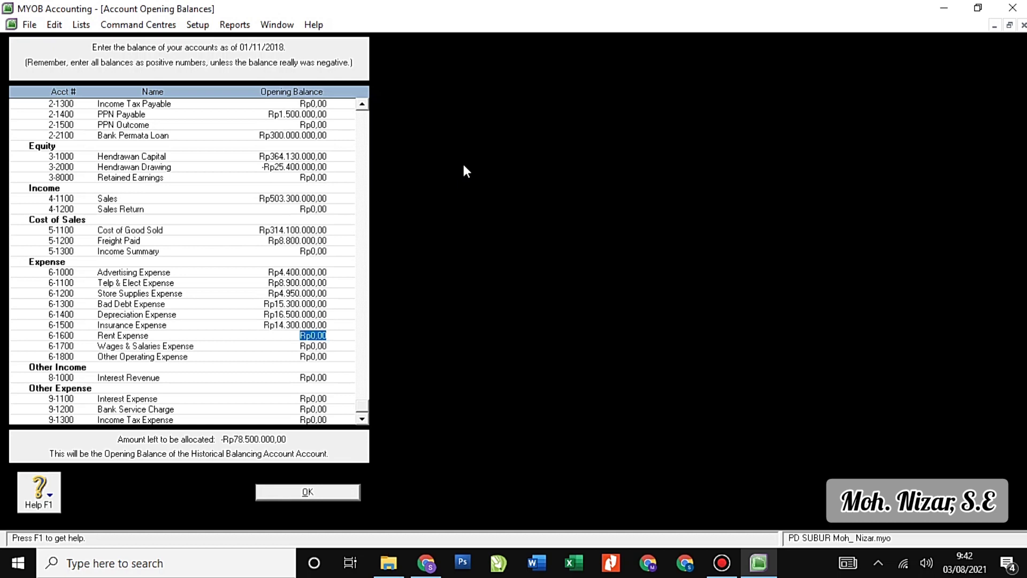
type("23300000")
key("Tab")
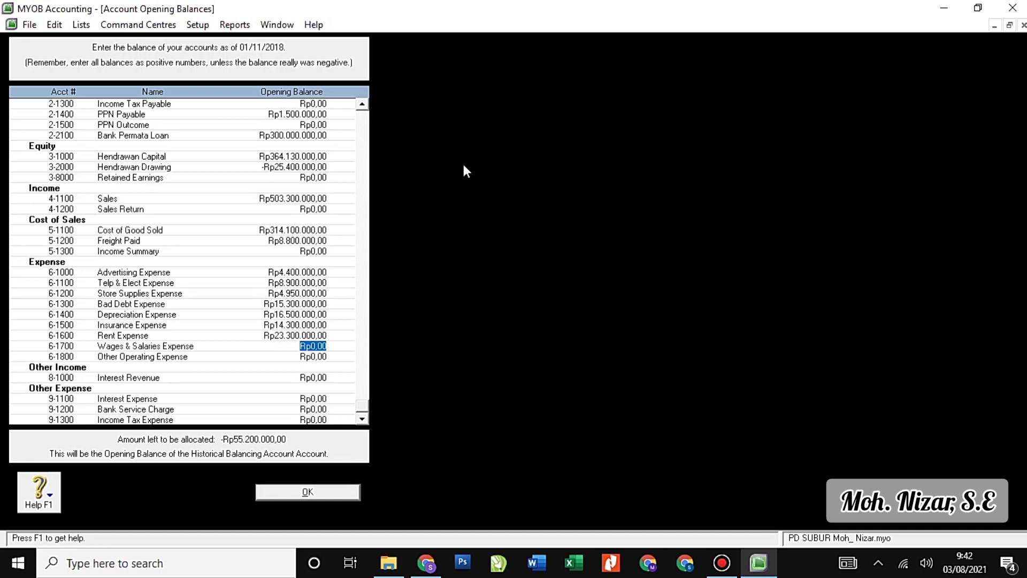
type("36.300.00")
type("0")
key("Tab")
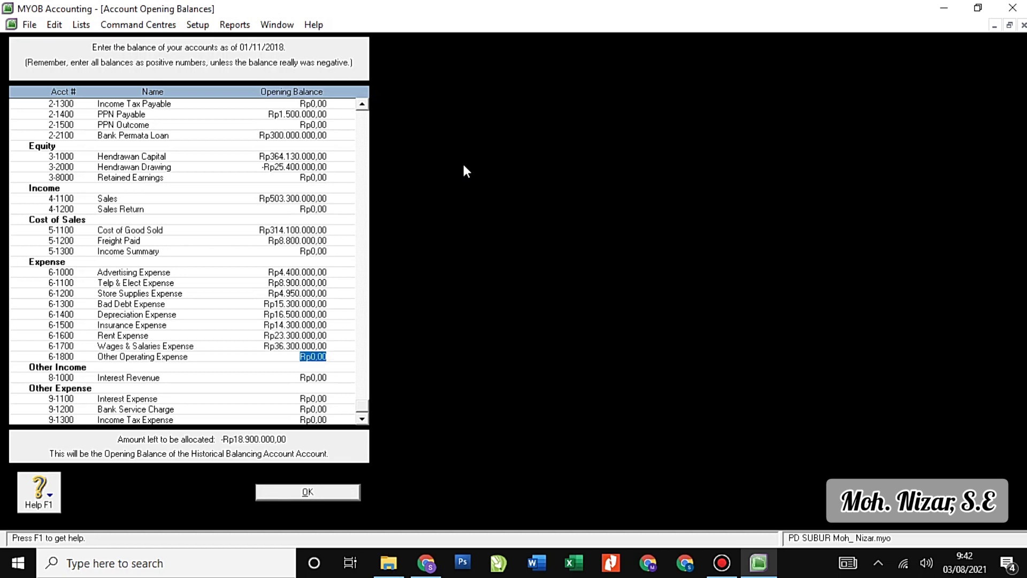
type("5.300.000")
key("Tab")
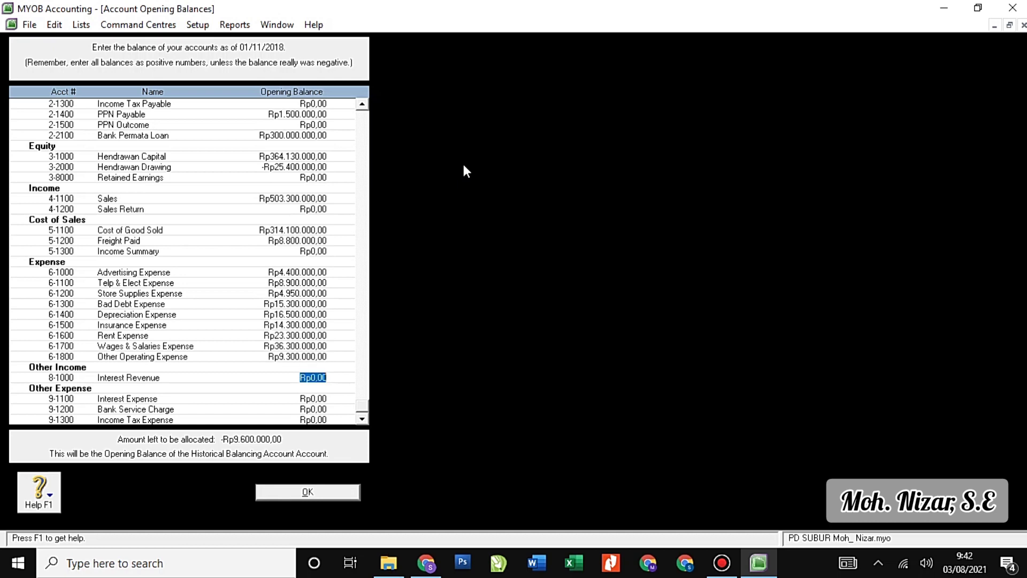
Enter Interest Revenue Rp800.000, Interest Expense Rp8.800.000, Bank Service Charge Rp6.600.000, then confirm with Rp0 unallocated.
type("599")
key("BackSpace")
key("BackSpace")
type("800000")
key("Tab")
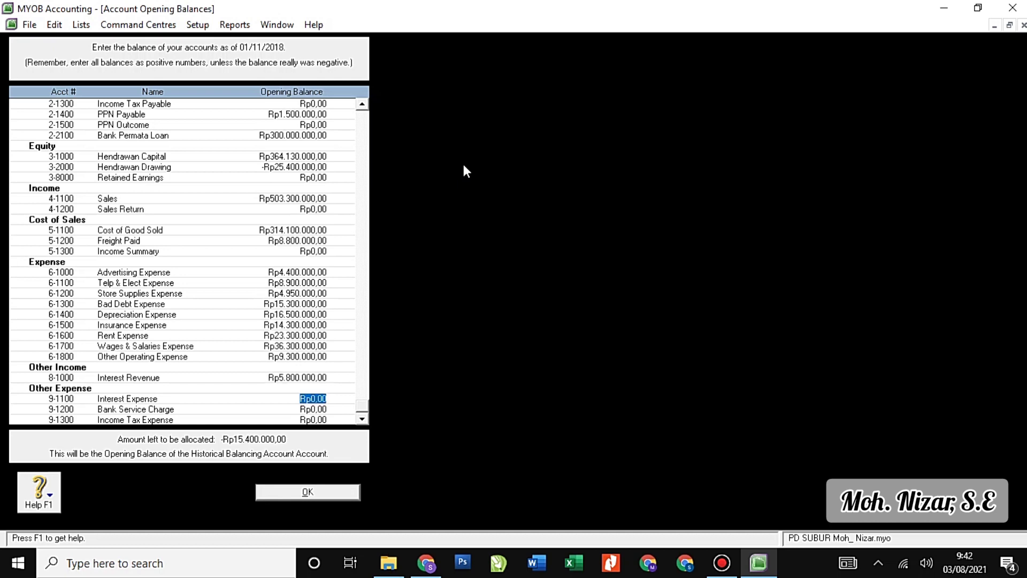
type("8800000")
key("Tab")
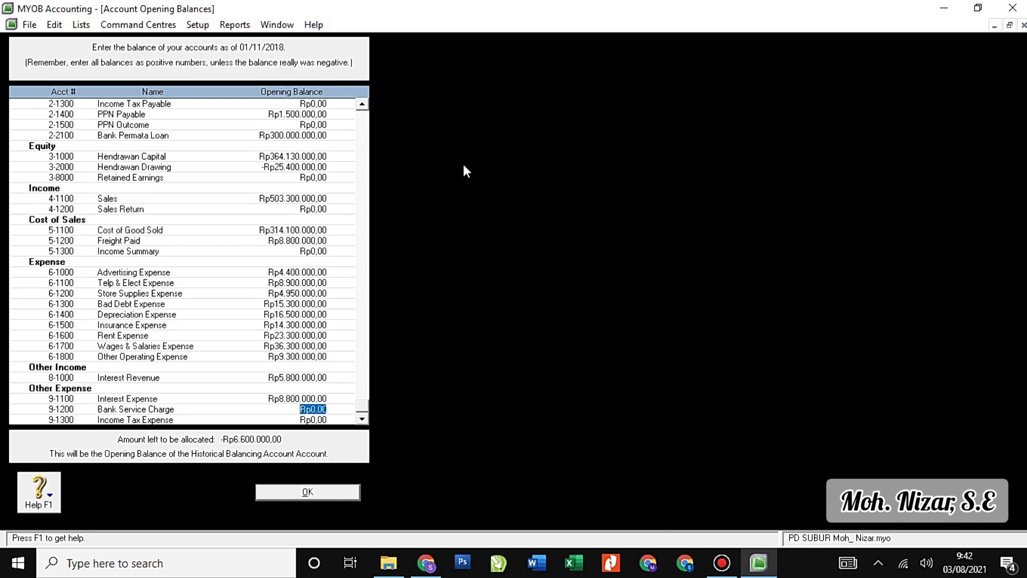
type("6600000")
key("Tab")
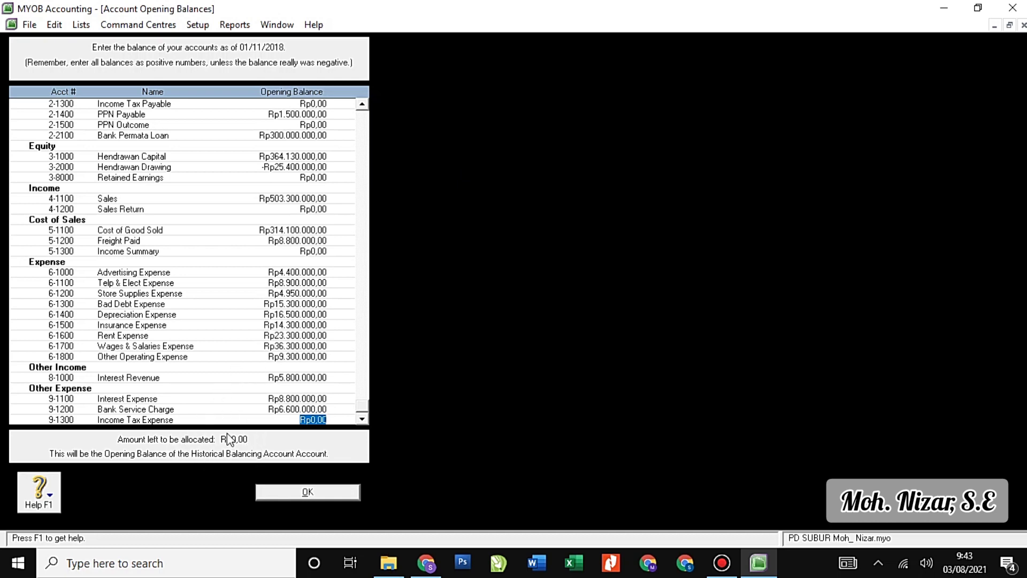
left_click(302, 492)
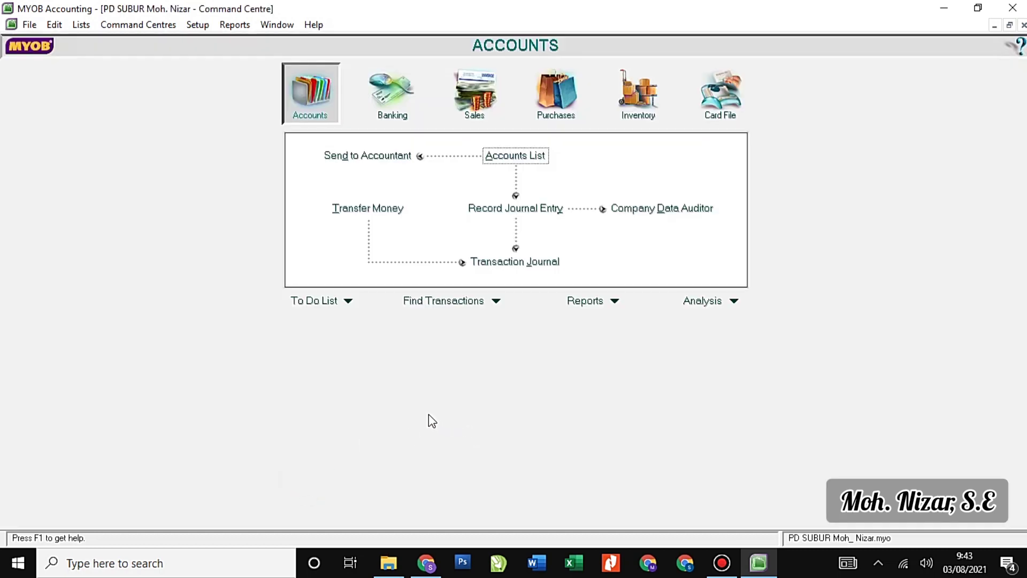